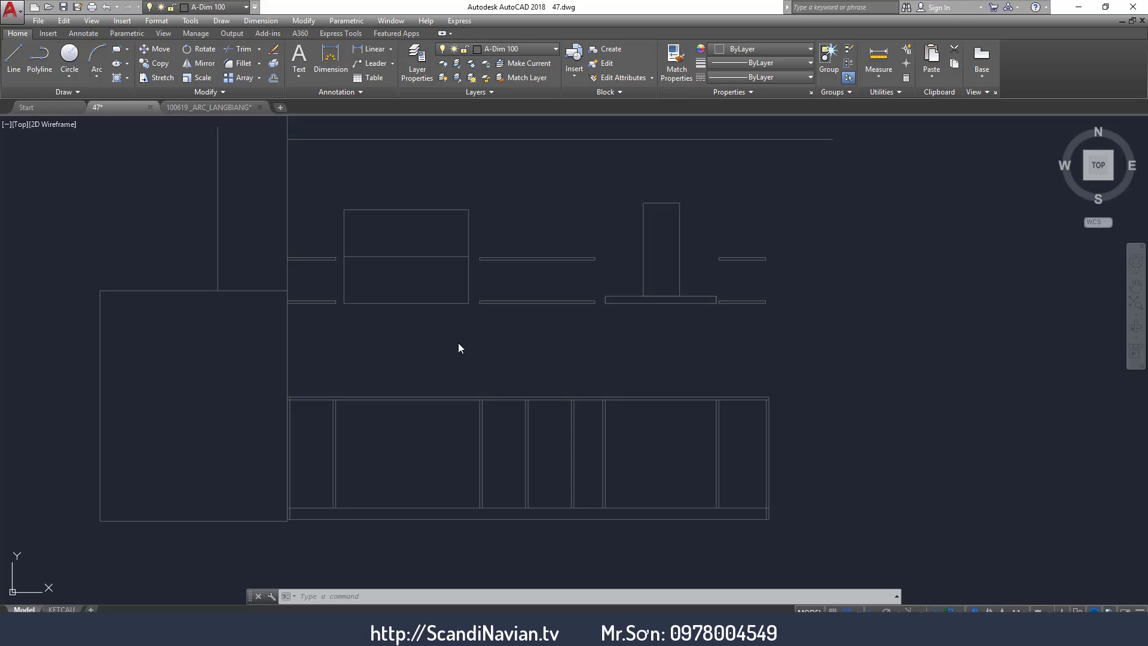
Zoom and pan around the kitchen elevation, window-selecting the shelves to inspect them.
scroll(410, 330, "down", 4)
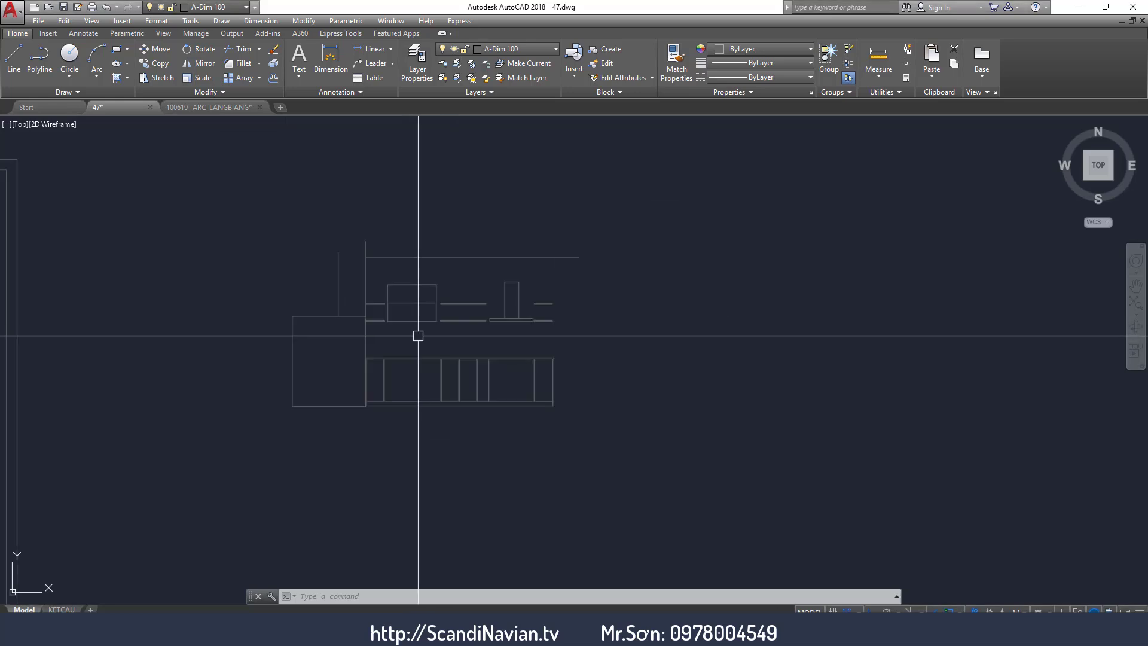
scroll(403, 354, "up", 2)
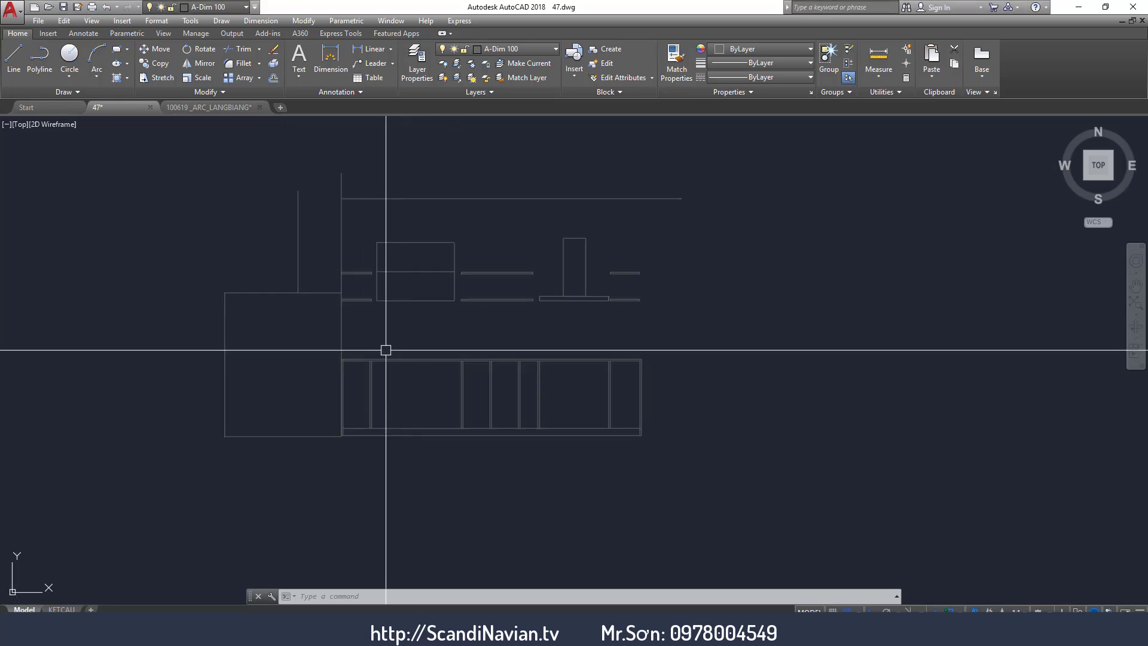
scroll(518, 318, "up", 2)
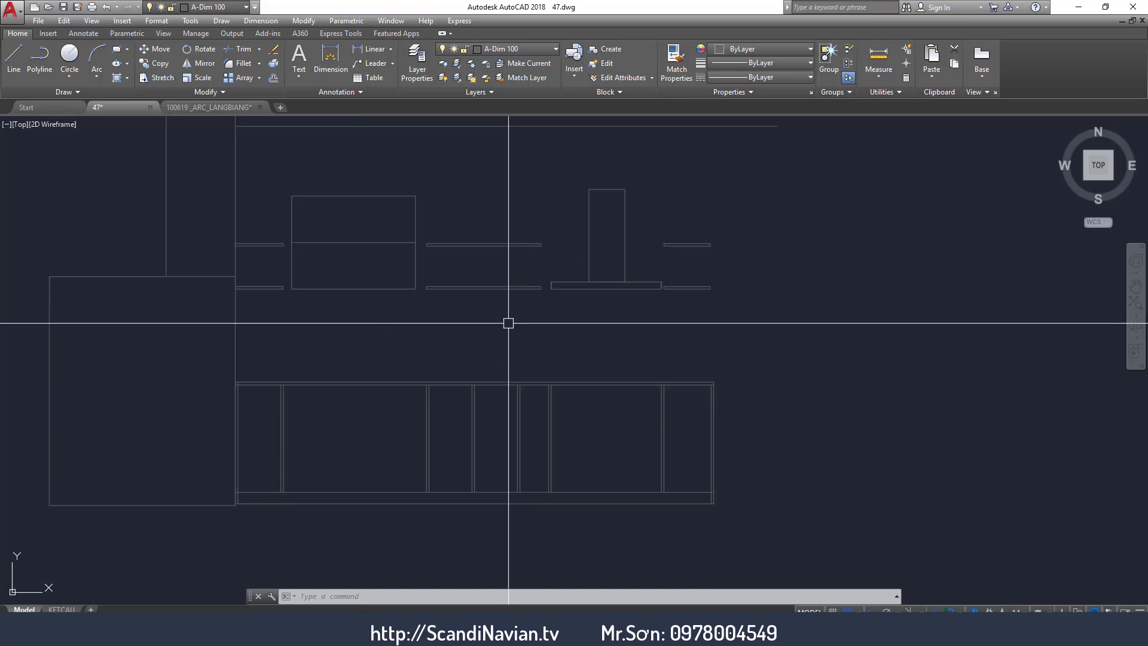
middle_click_drag(507, 320, 507, 338)
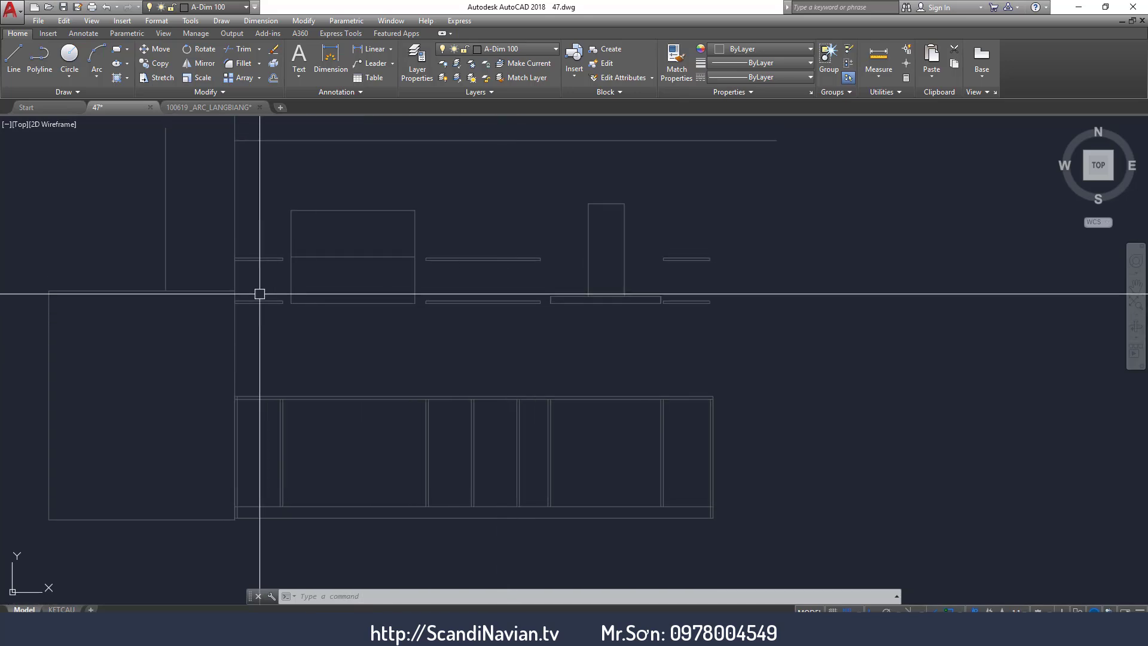
scroll(254, 266, "up", 4)
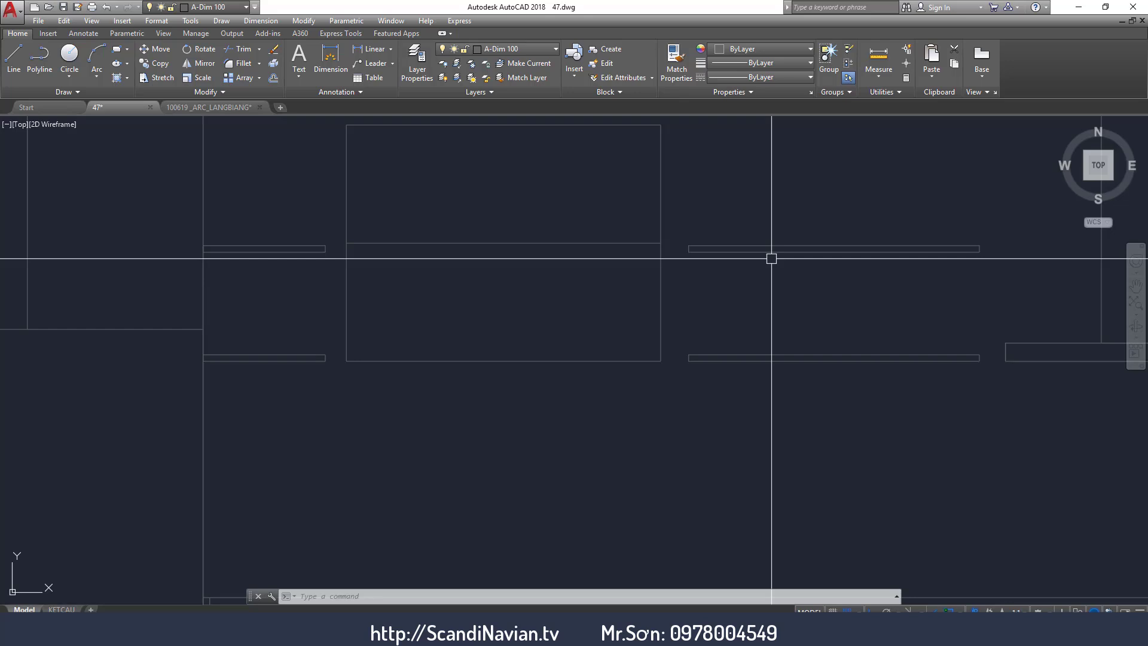
scroll(638, 313, "up", 2)
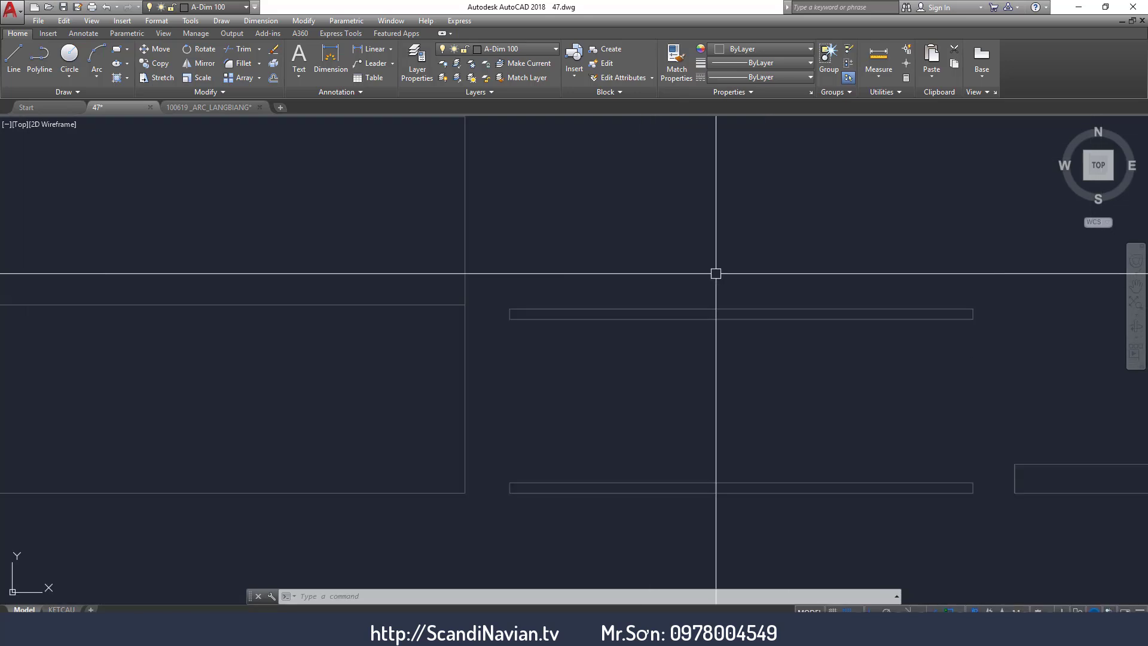
scroll(714, 271, "up", 2)
left_click(420, 170)
left_click(808, 265)
scroll(717, 245, "down", 2)
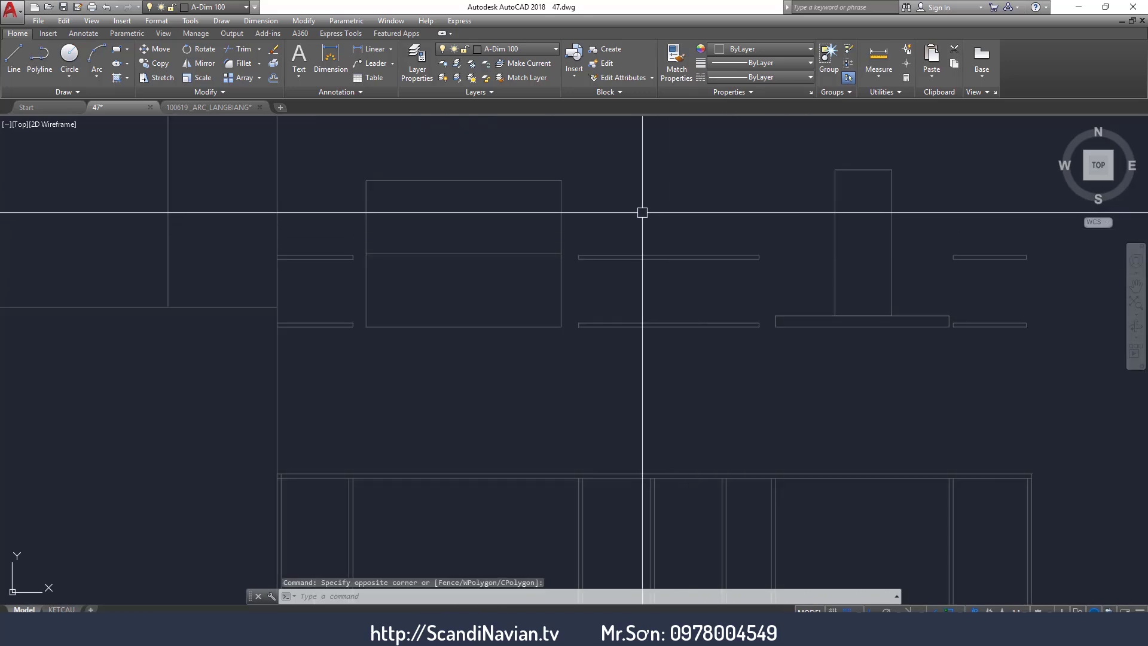
scroll(697, 215, "up", 2)
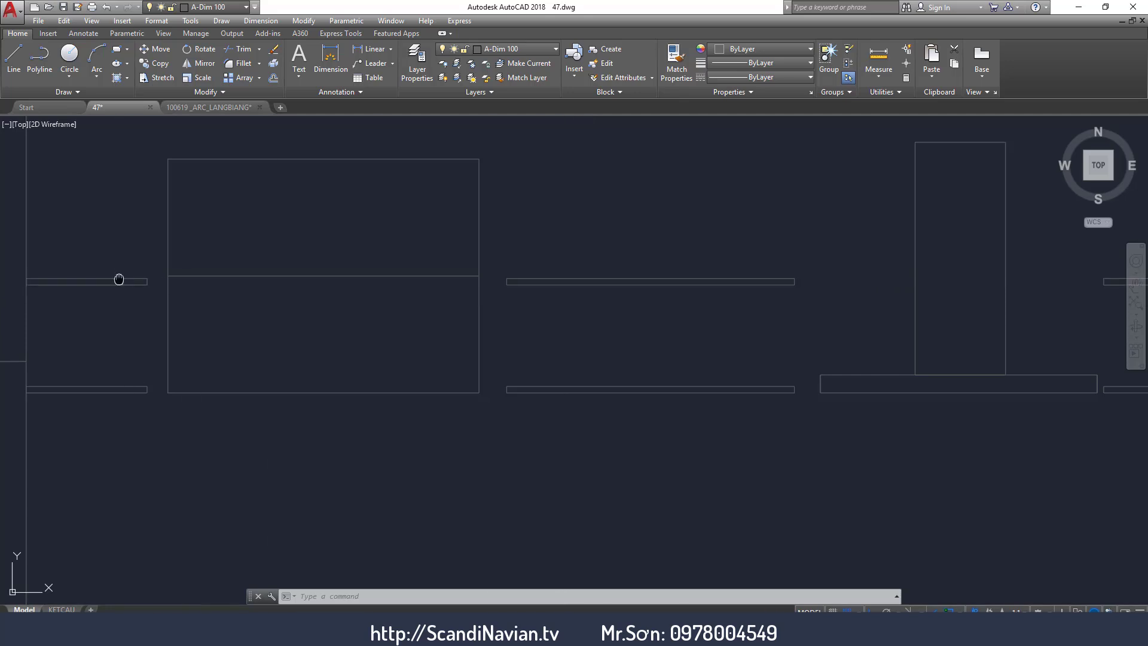
Nudge the view over the shelves, then switch to the Pinterest shelf references.
middle_click_drag(118, 277, 119, 276)
scroll(633, 296, "up", 4)
left_click(452, 376)
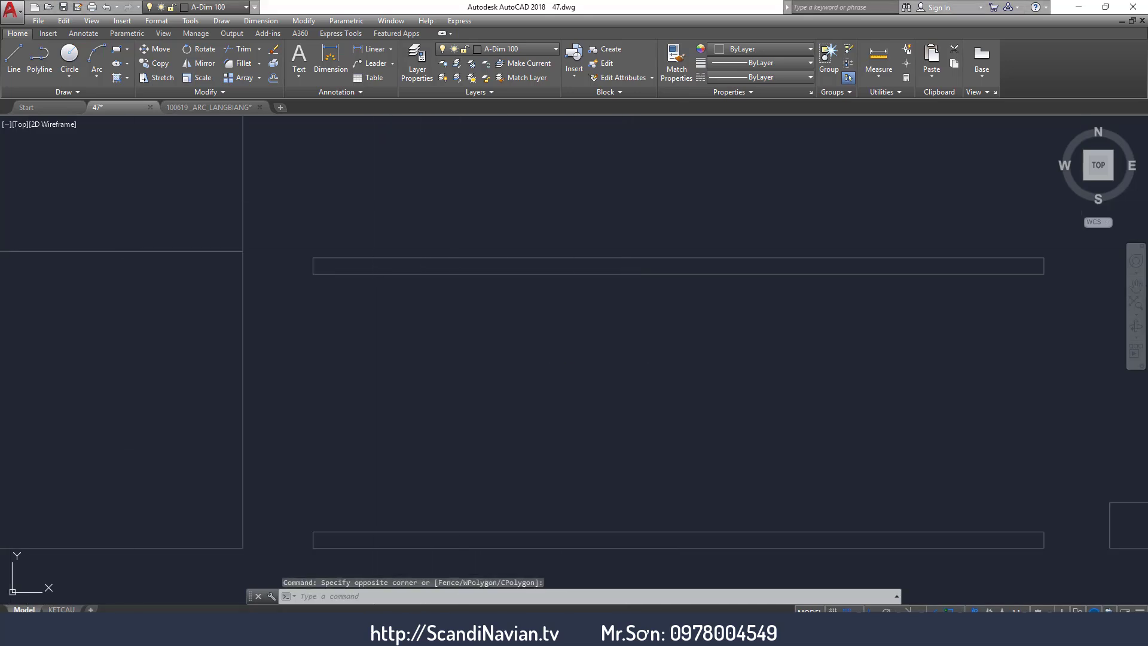
key("alt+Tab")
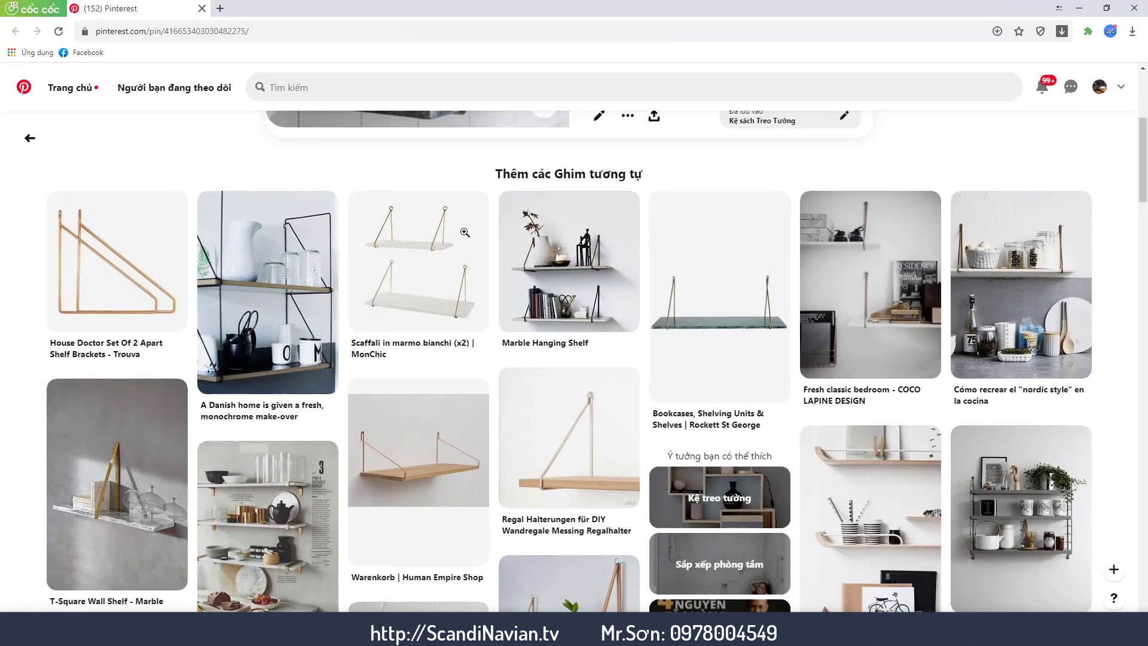
Scroll the similar-pins grid to find the 'what's in your pantry?' rustic shelf pin.
scroll(722, 348, "up", 5)
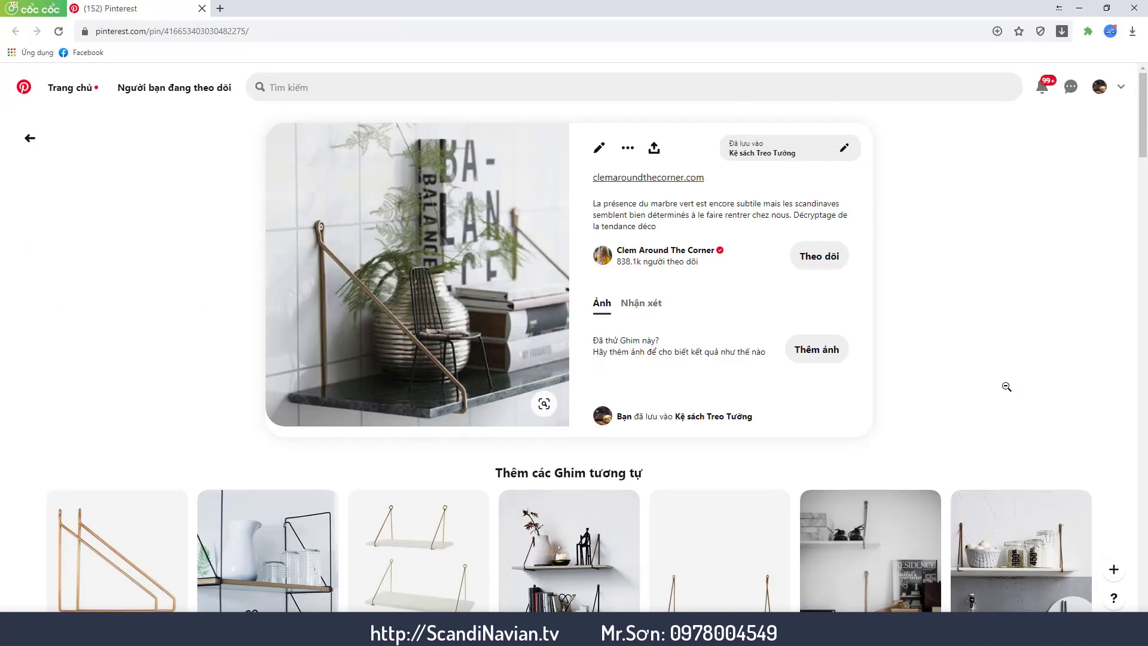
scroll(1006, 386, "down", 10)
scroll(976, 343, "down", 5)
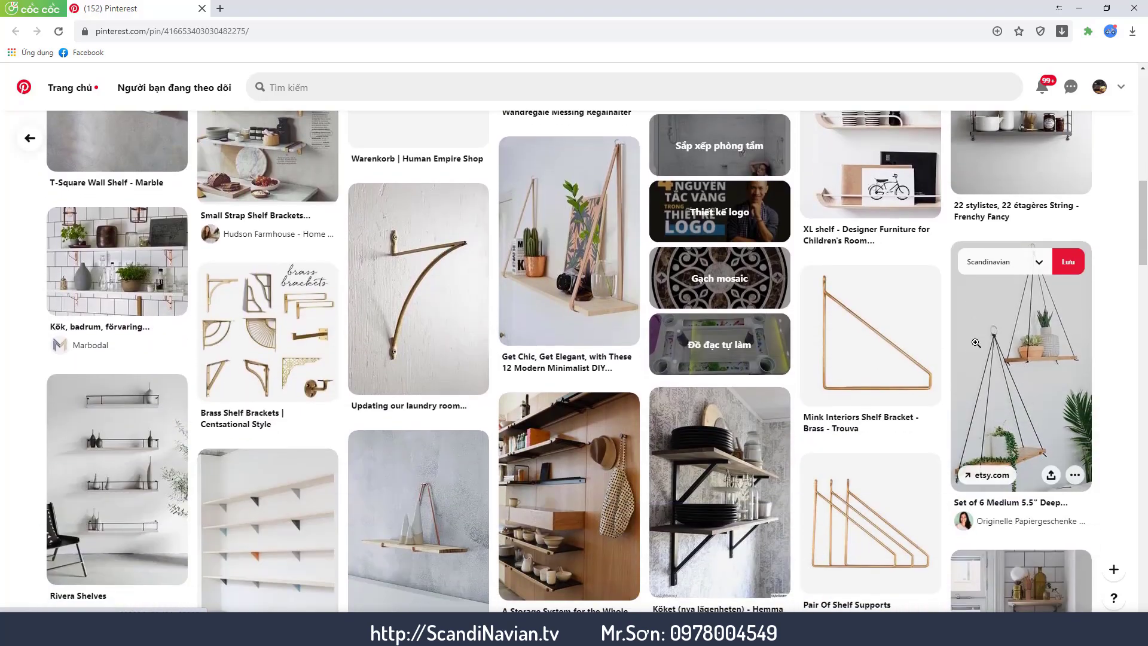
scroll(793, 305, "down", 2)
scroll(793, 305, "down", 3)
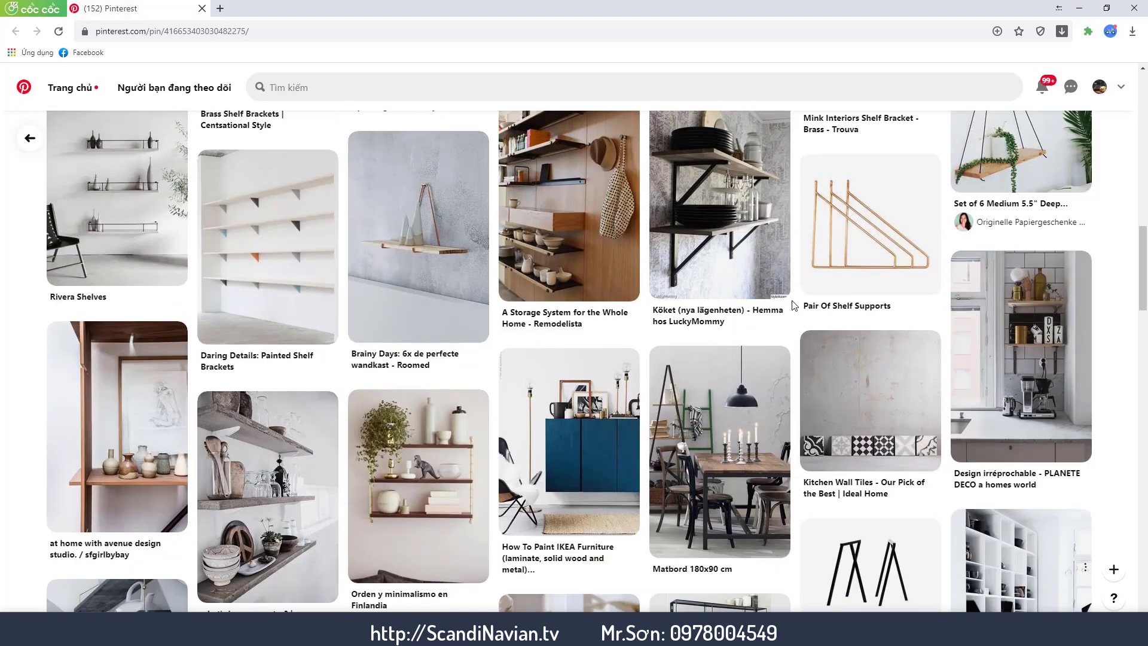
scroll(794, 305, "down", 4)
scroll(793, 305, "down", 3)
scroll(793, 305, "down", 3)
scroll(793, 305, "down", 5)
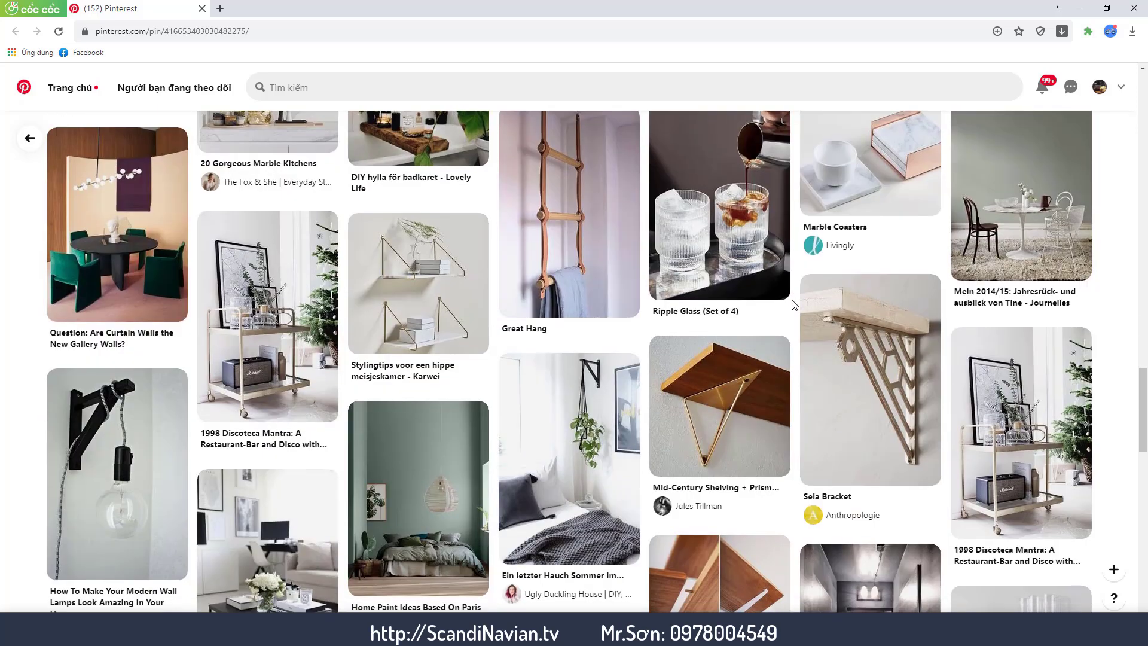
mouse_move(870, 379)
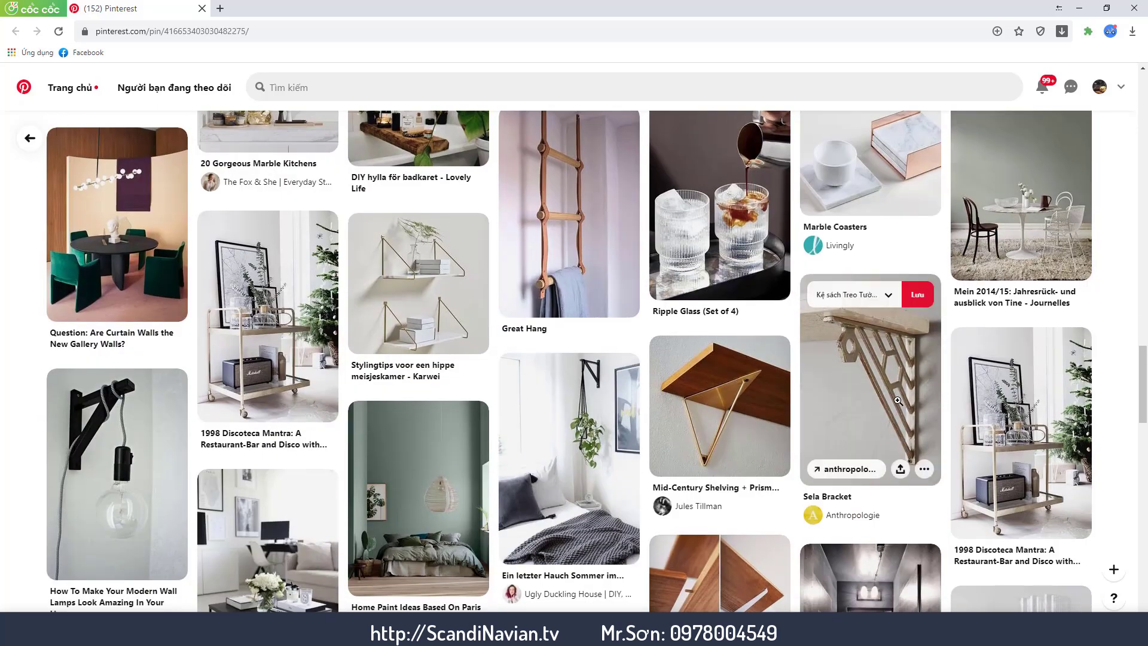
scroll(798, 362, "down", 2)
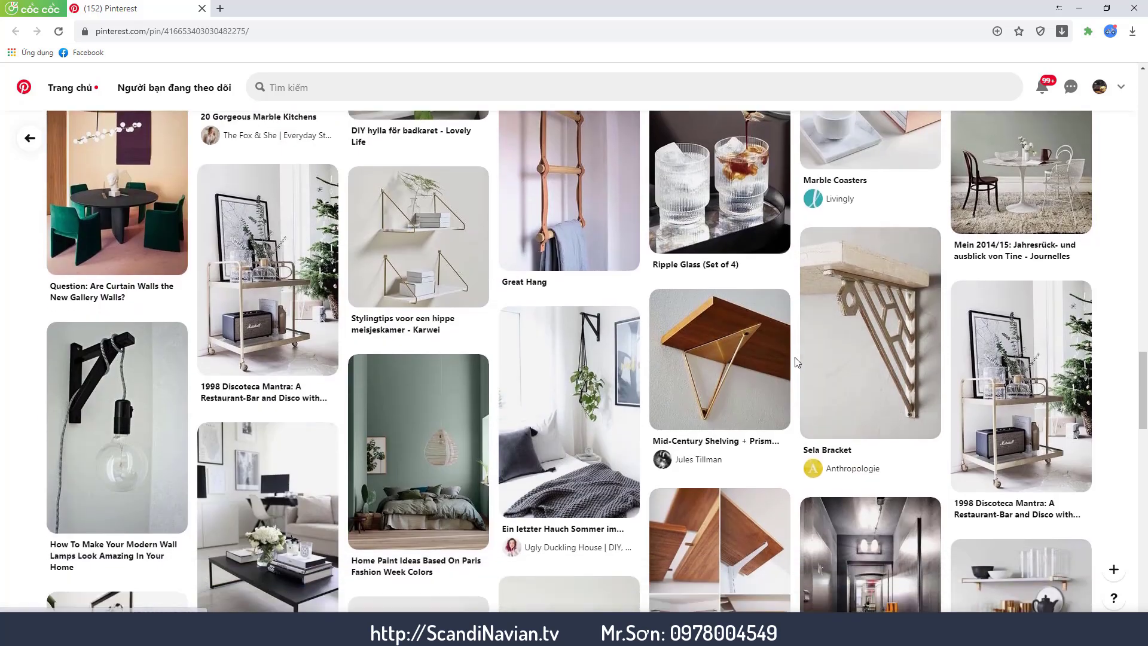
scroll(747, 290, "down", 2)
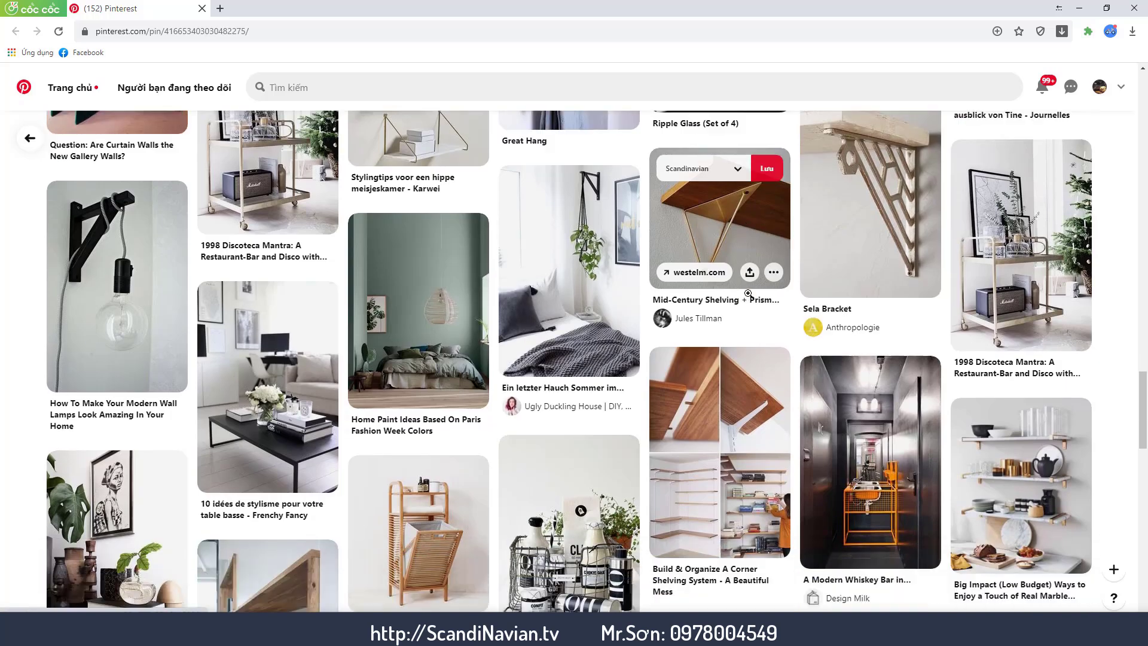
scroll(748, 289, "down", 2)
scroll(753, 293, "up", 4)
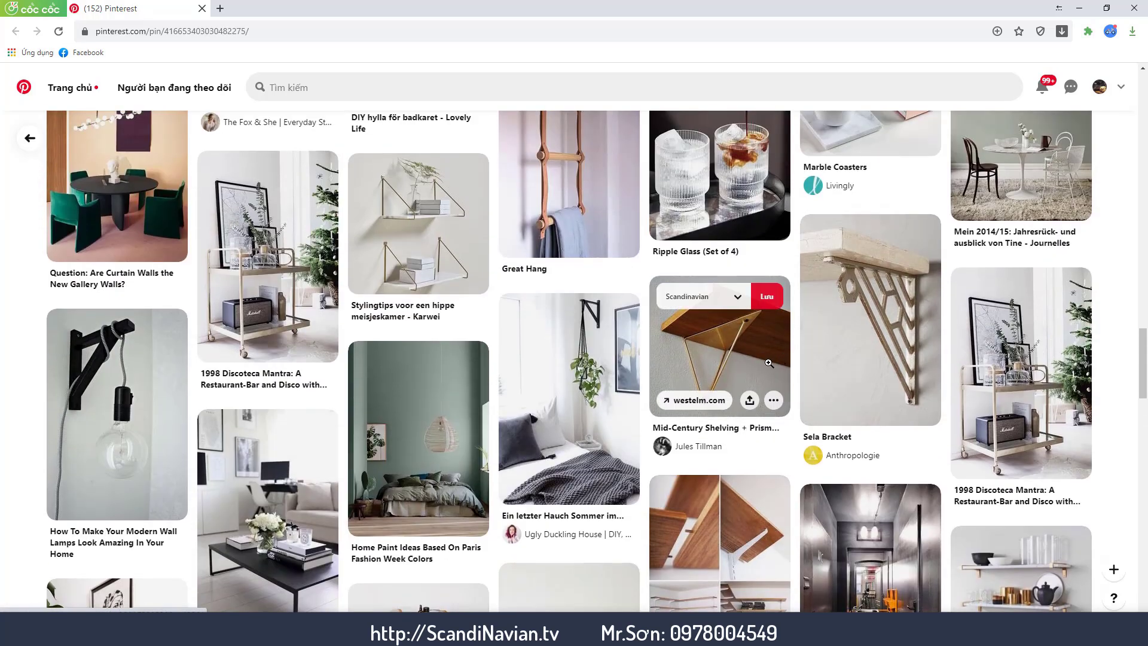
scroll(557, 349, "down", 6)
scroll(558, 349, "down", 6)
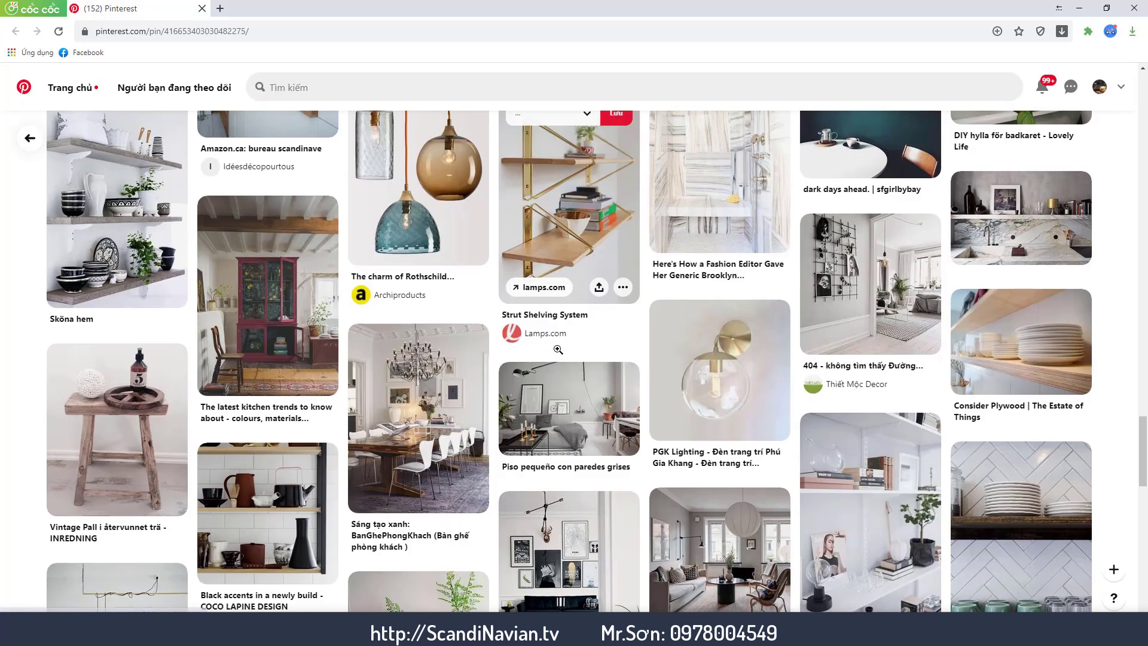
scroll(557, 350, "up", 12)
scroll(558, 349, "up", 5)
scroll(558, 349, "up", 2)
scroll(557, 349, "up", 5)
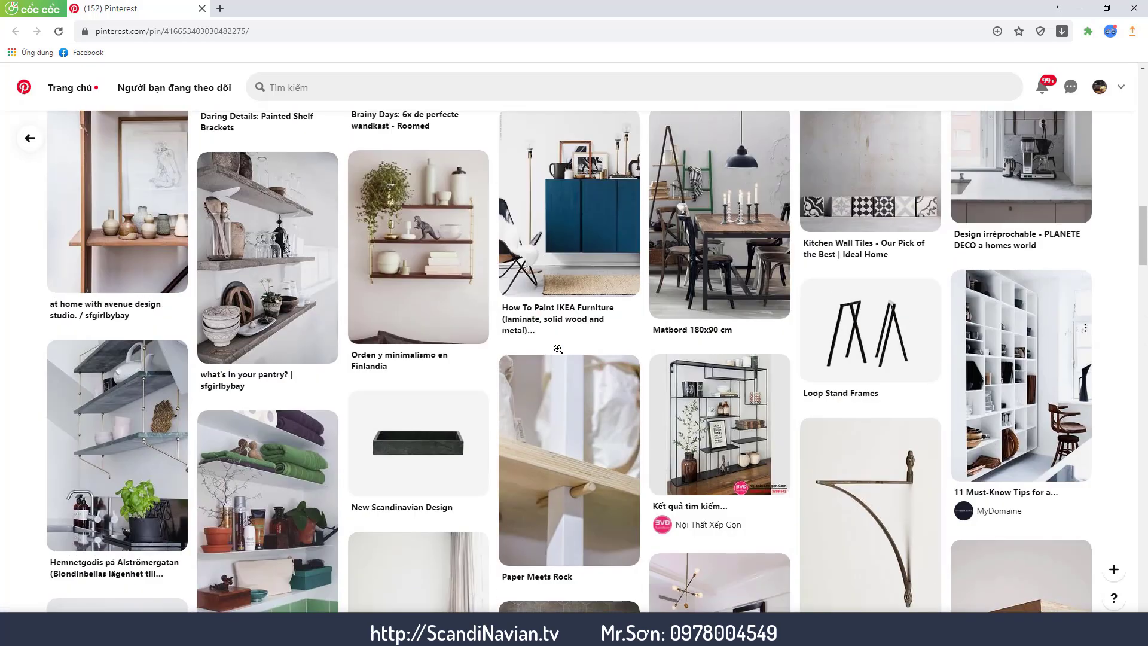
scroll(557, 349, "up", 2)
Open the pantry pin and the roomed.nl shelves pin, then go back.
left_click(322, 281)
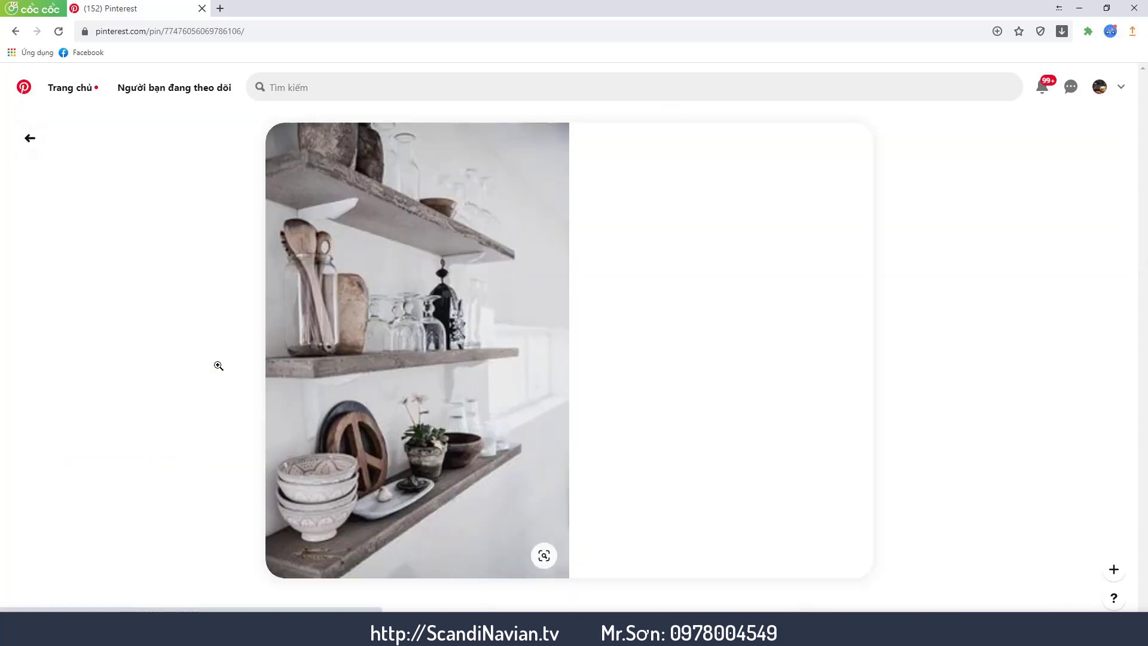
scroll(392, 233, "down", 6)
left_click(285, 372)
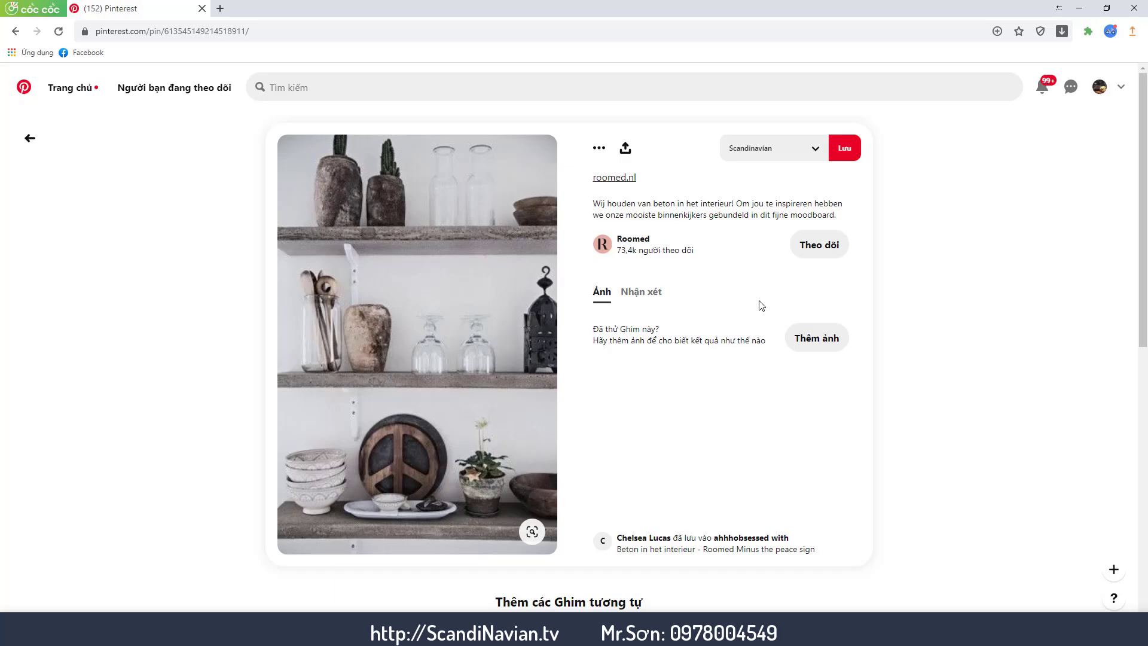
scroll(761, 305, "down", 7)
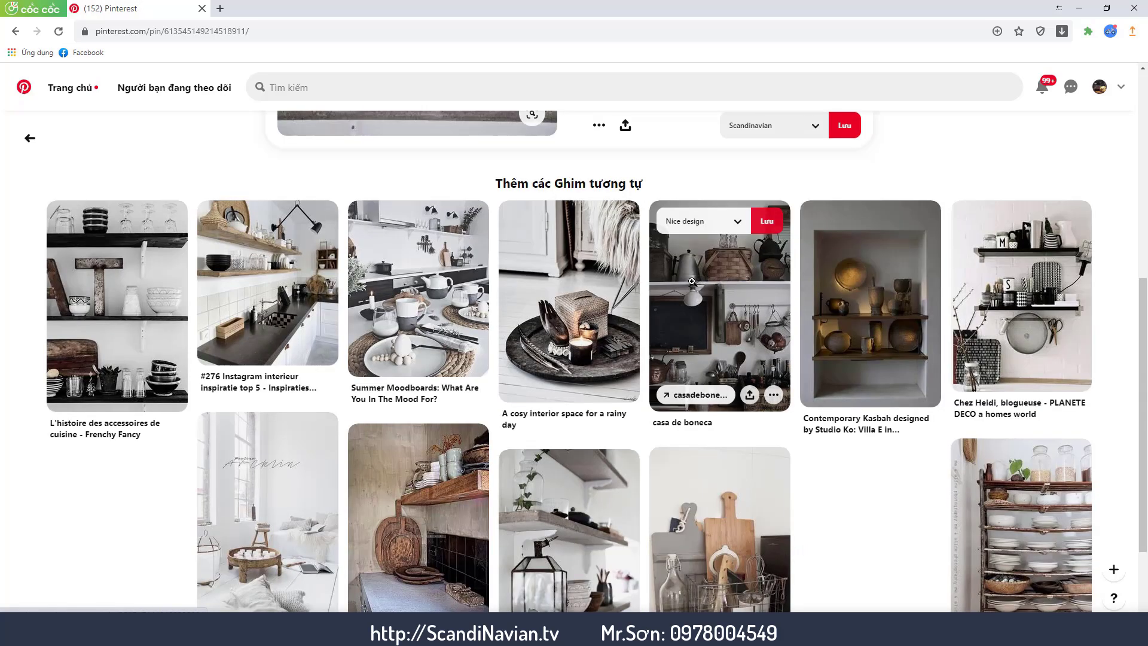
scroll(692, 281, "down", 2)
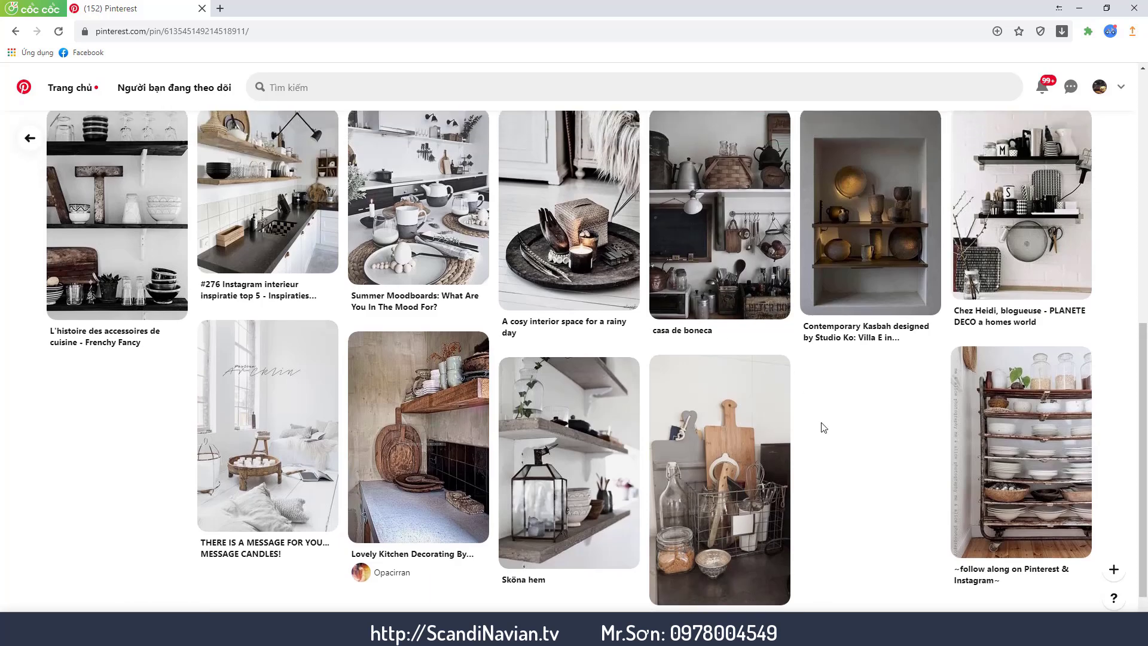
key("alt+Left")
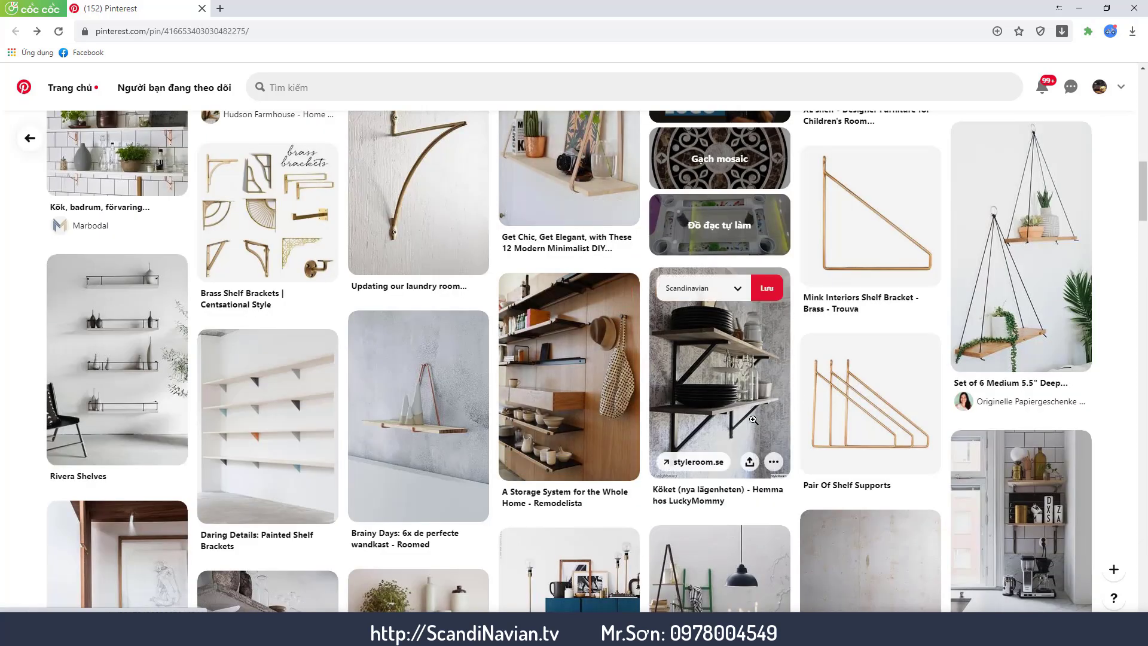
View the Köket black-bracket shelf pin, restore the browser window, and return to AutoCAD.
left_click(753, 420)
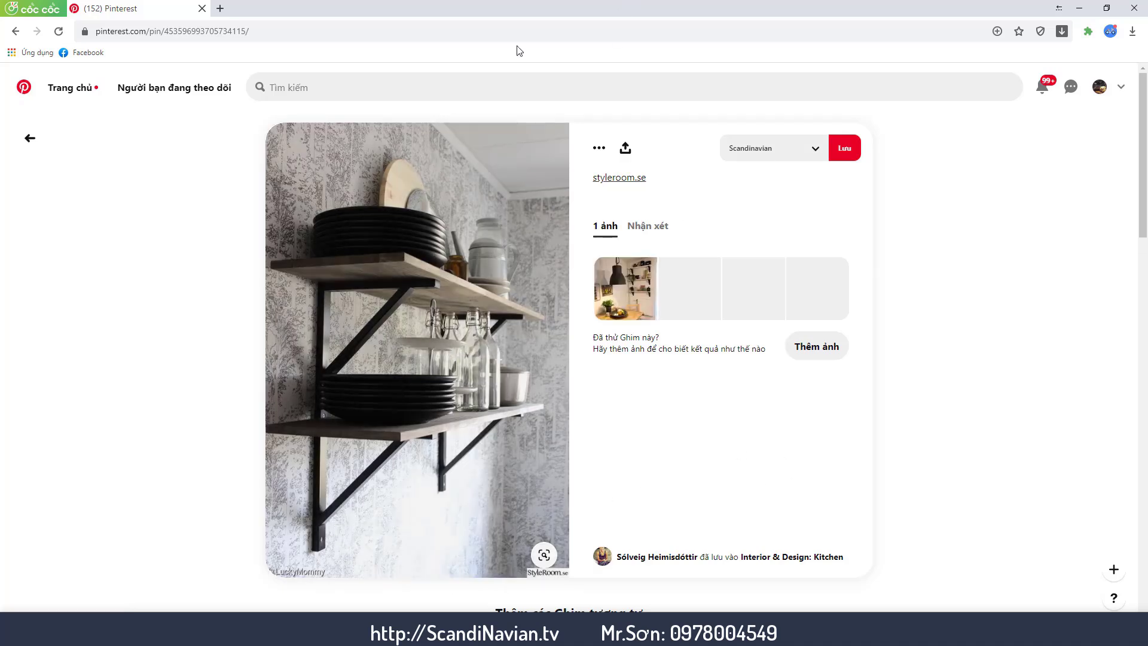
left_click_drag(519, 9, 477, 84)
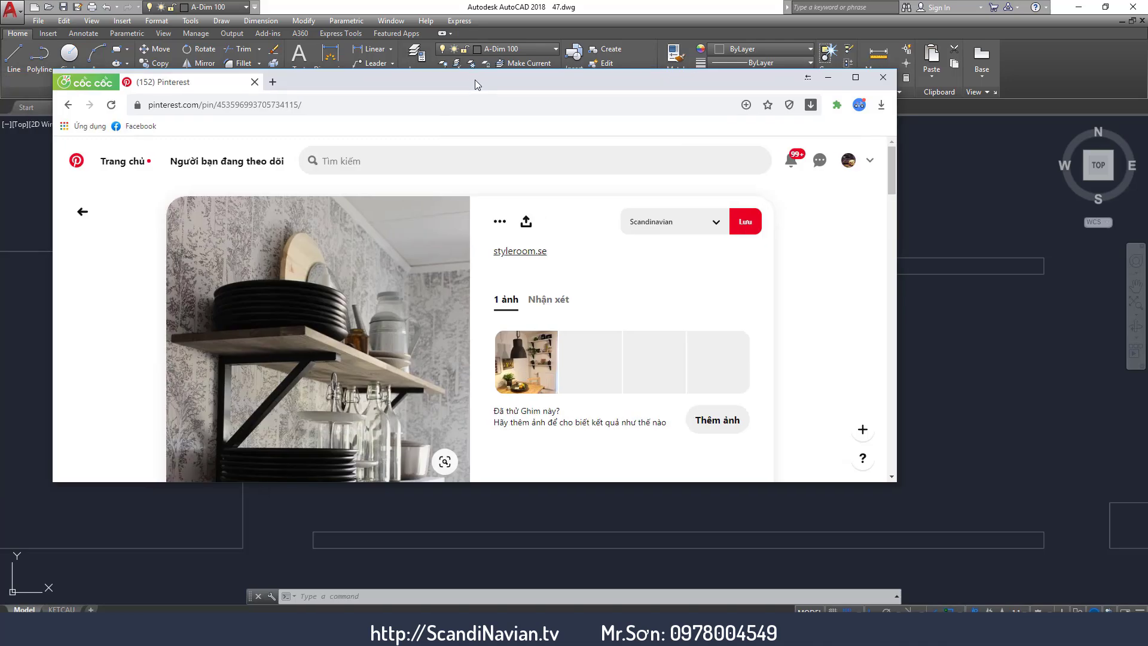
key("alt+Tab")
Draw a small 30×10 rectangle.
scroll(422, 379, "down", 3)
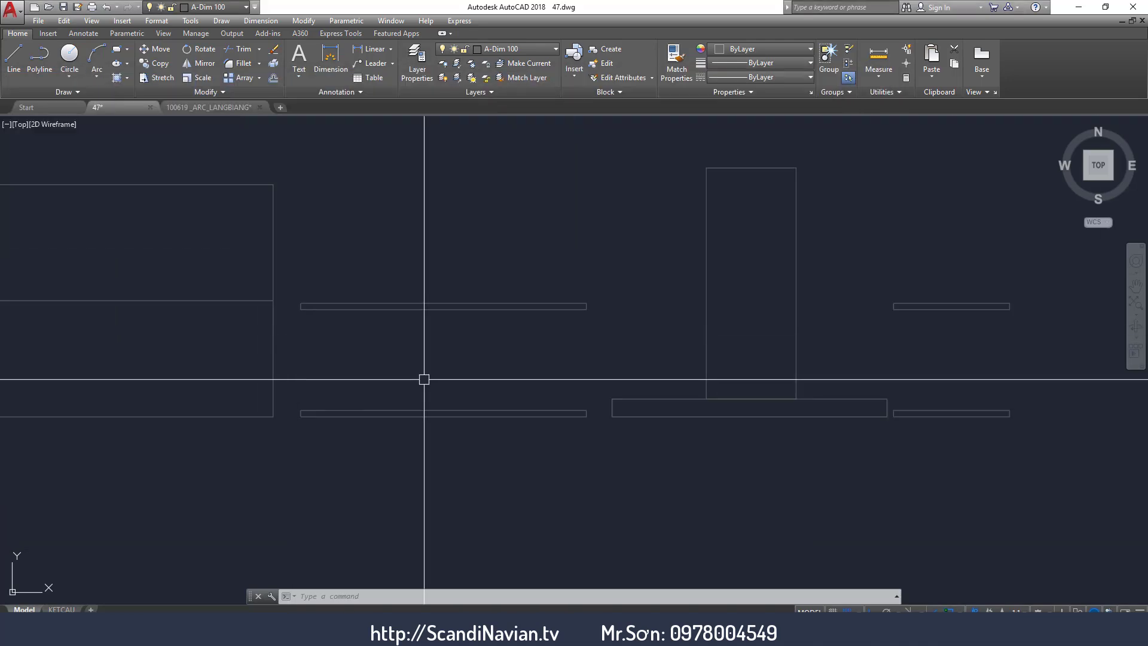
scroll(514, 392, "down", 2)
scroll(639, 349, "up", 5)
scroll(515, 351, "up", 1)
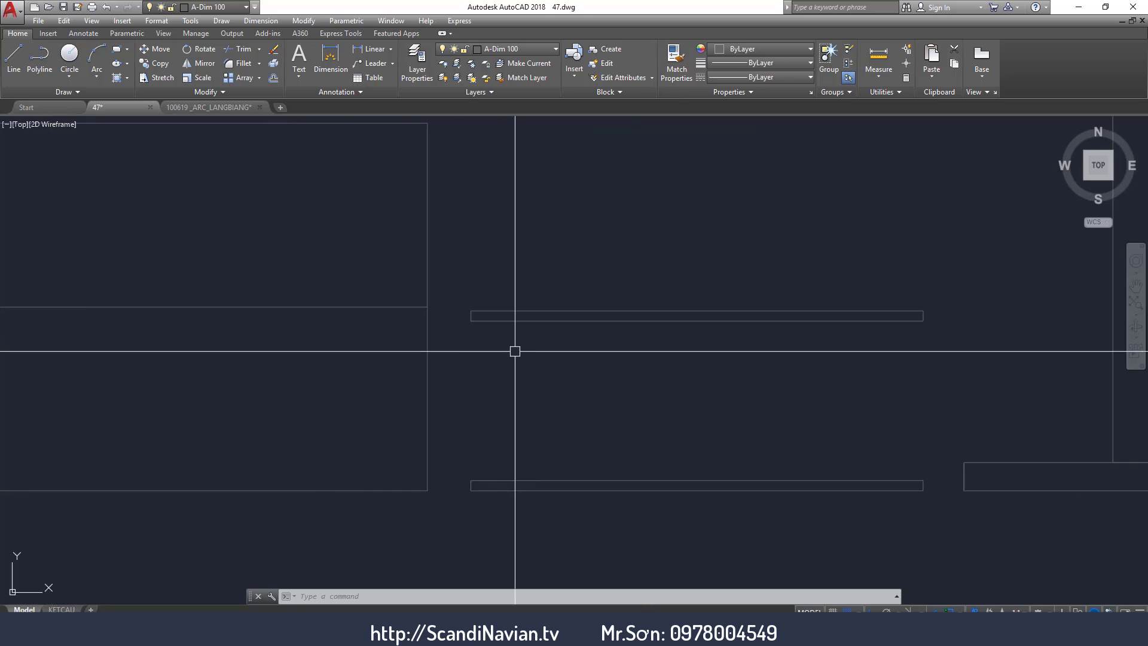
scroll(519, 349, "up", 2)
key("Return")
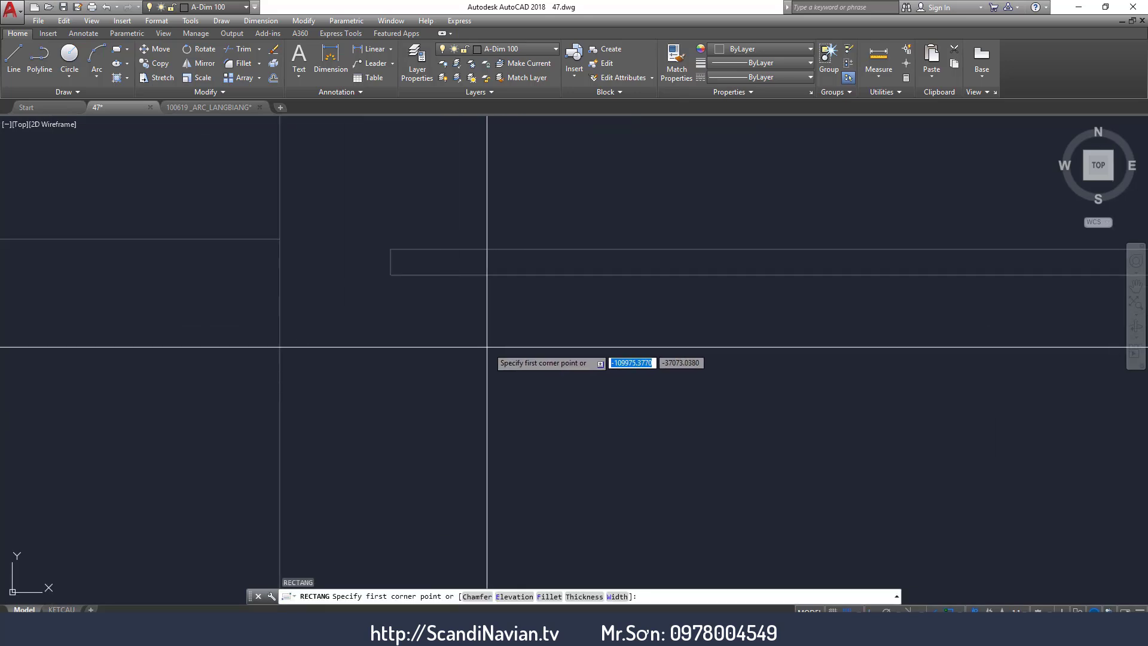
left_click(448, 326)
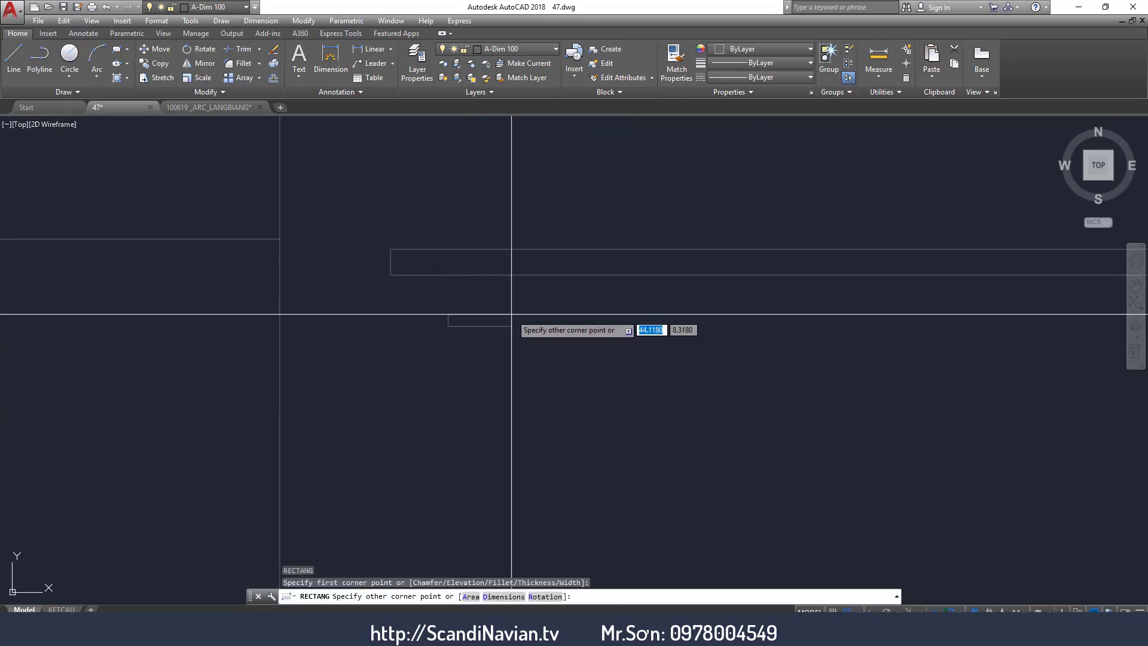
type(",10")
key("Return")
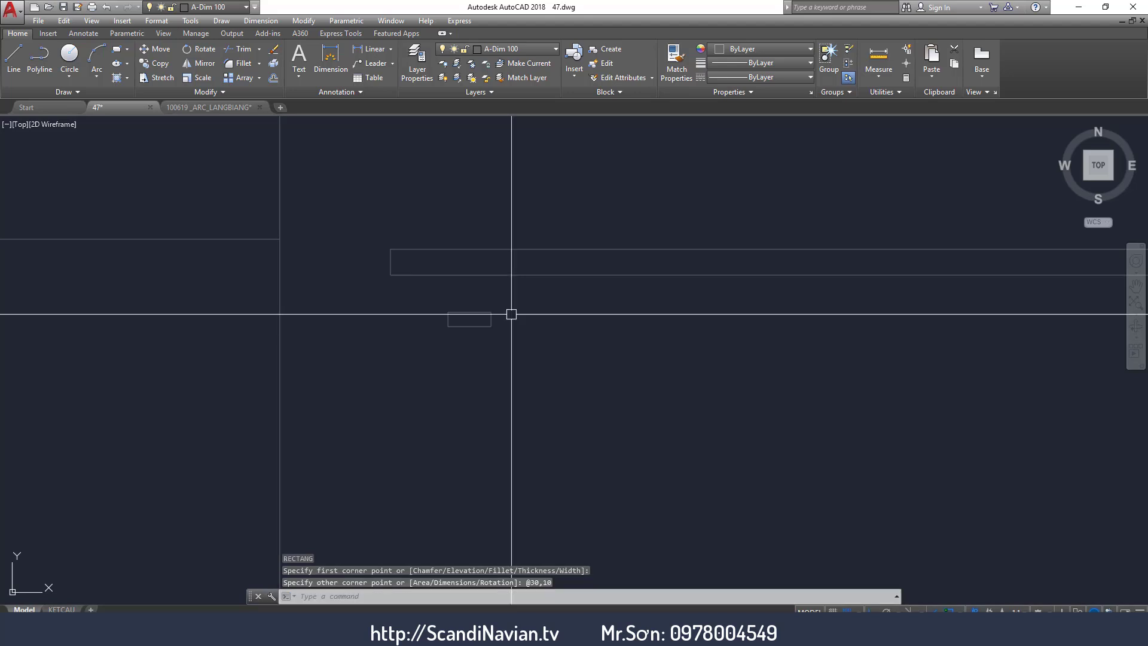
Draw a tall 30×150 rectangle from the small rectangle's lower-left corner.
middle_click_drag(512, 312, 494, 264)
type("rec")
key("Return")
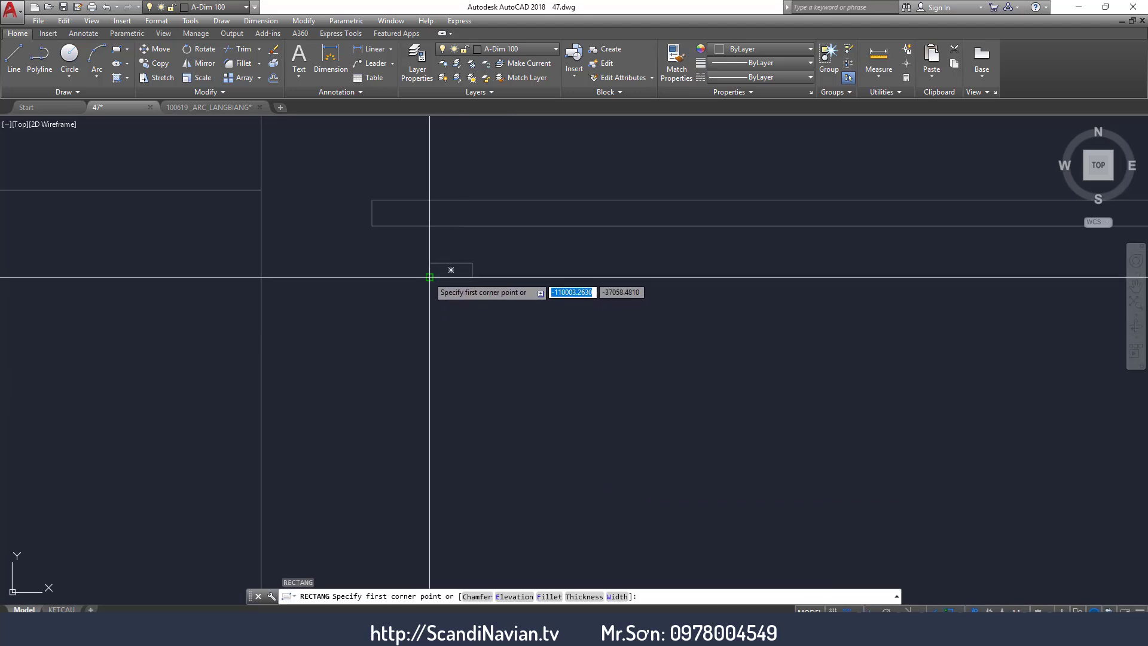
left_click(429, 277)
type("30")
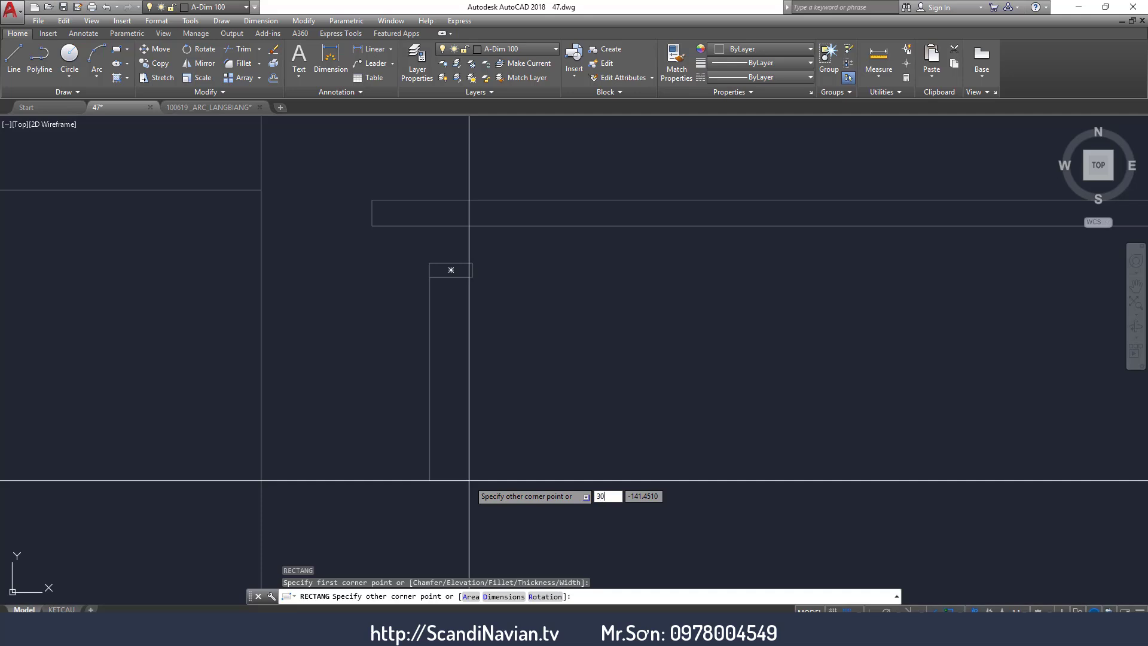
type(",150")
key("Return")
Move the 30×150 rectangle so its top butts against the small rectangle's bottom.
type("m")
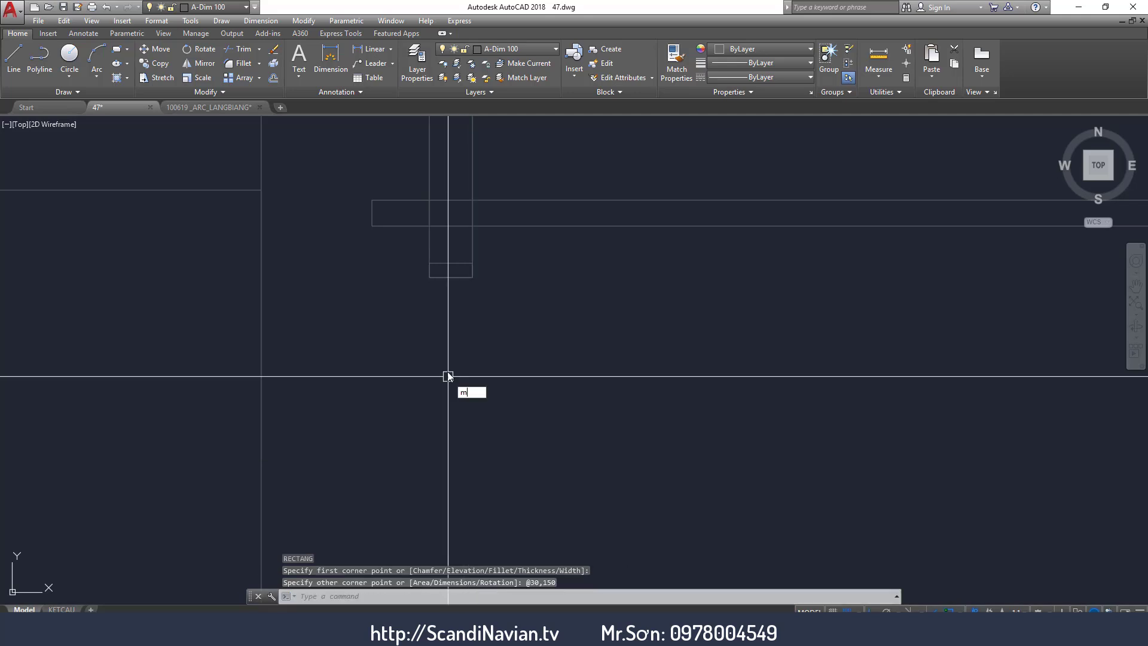
key("Return")
left_click(531, 160)
left_click(449, 170)
key("Return")
left_click(311, 239)
middle_click_drag(308, 456, 312, 417)
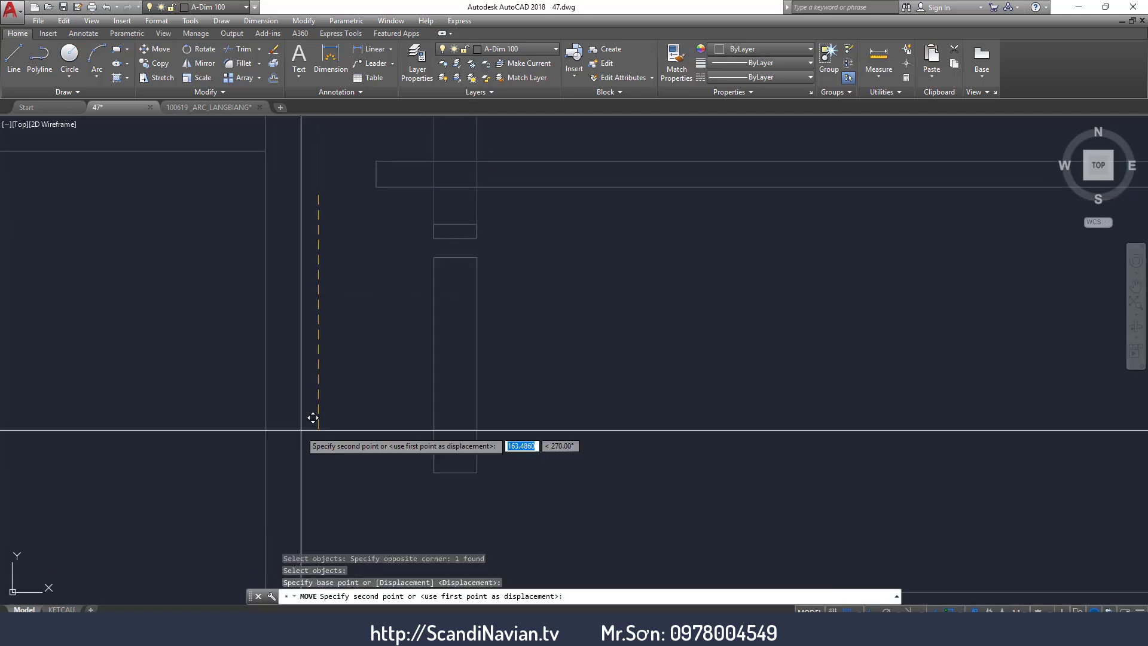
left_click(303, 420)
key("Return")
left_click(537, 297)
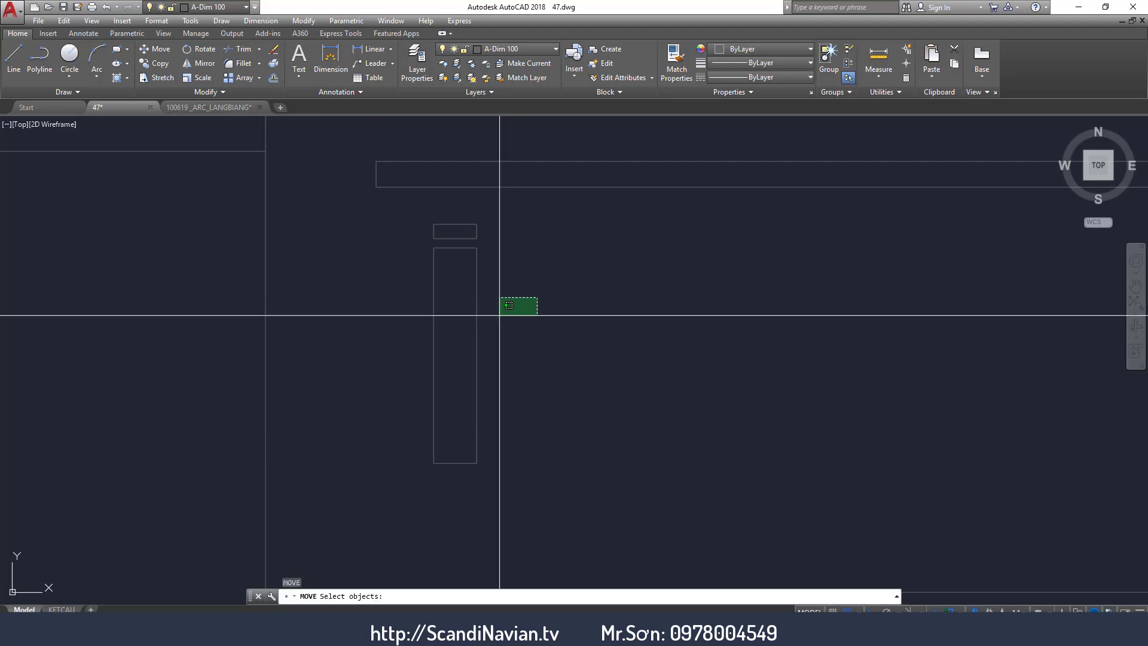
left_click(500, 315)
key("Return")
left_click(433, 248)
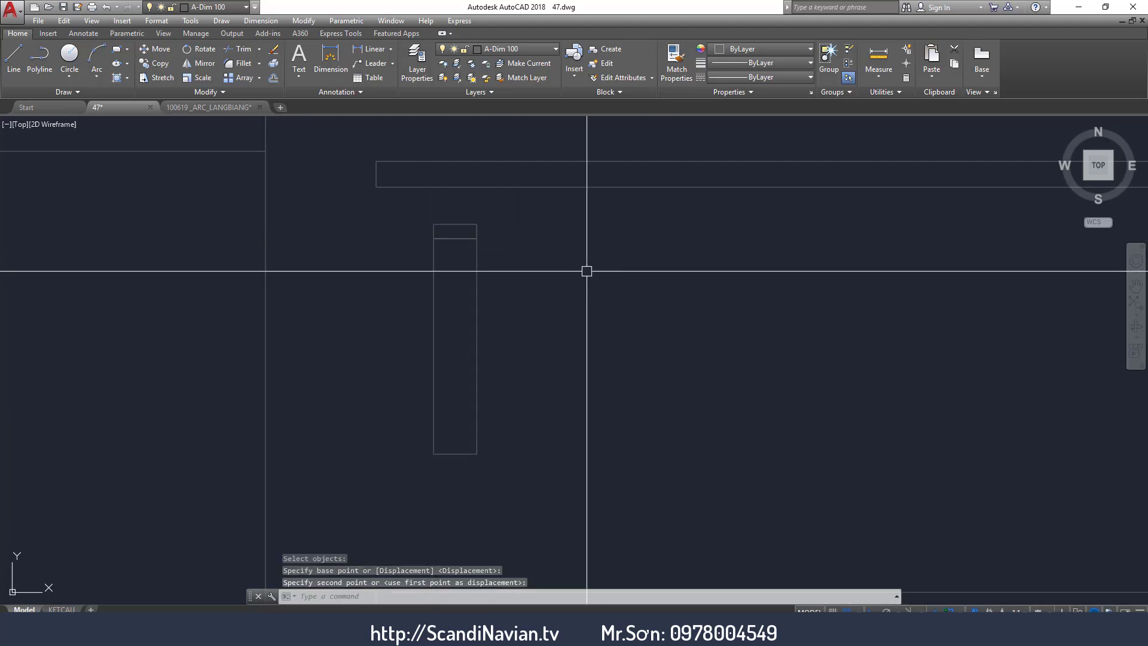
key("Escape")
key("Escape")
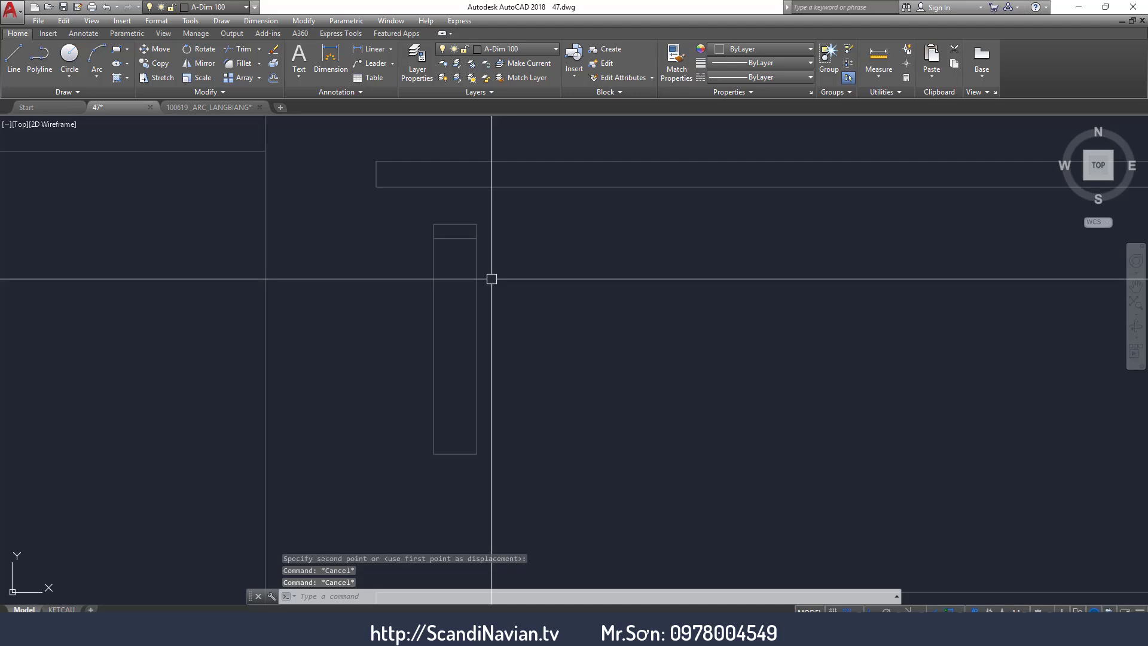
scroll(458, 307, "up", 2)
Move the two-rectangle upright piece under the upper shelf's left end.
type("rec")
key("Return")
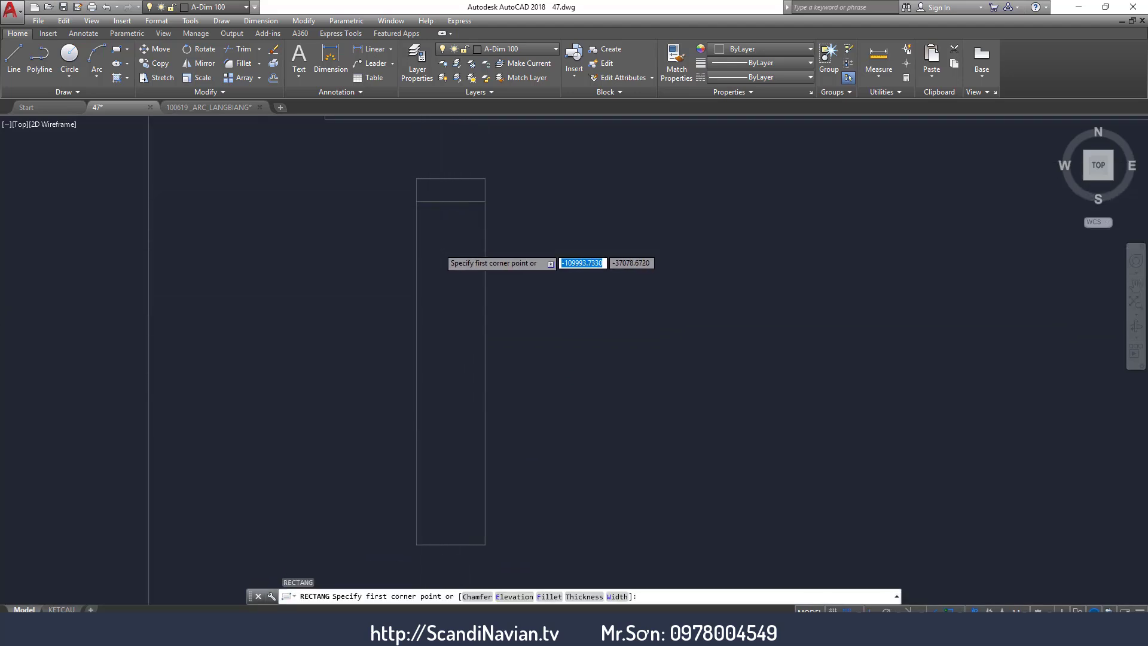
key("Escape")
scroll(451, 261, "down", 3)
scroll(430, 299, "down", 1)
type("m")
key("Return")
left_click(504, 397)
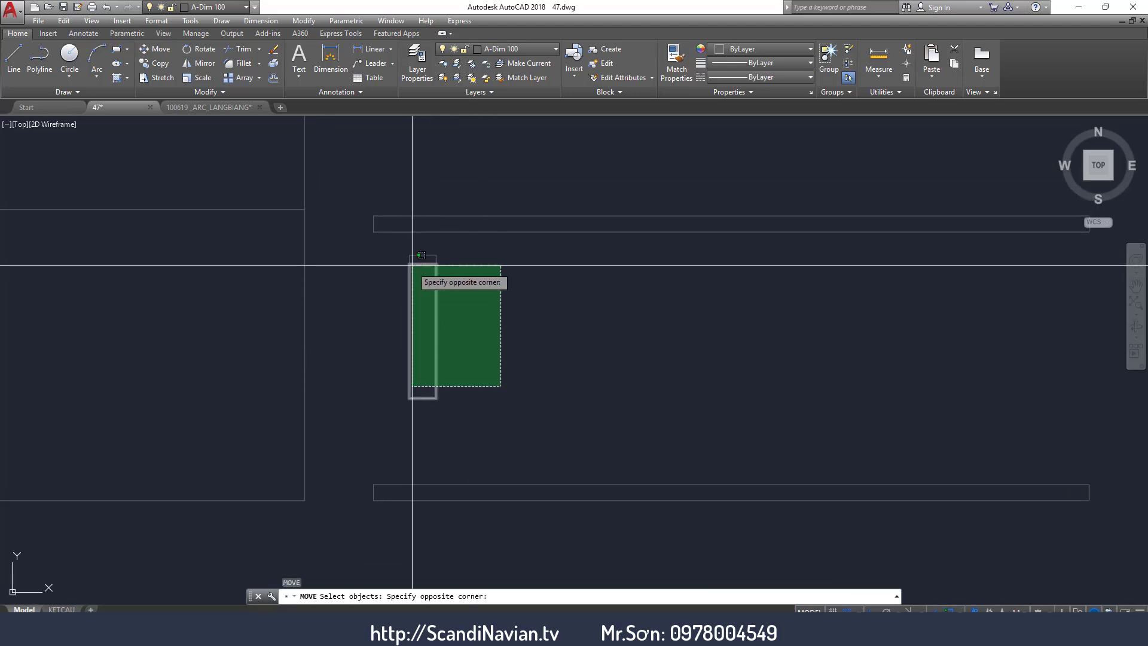
left_click(410, 255)
key("Return")
scroll(409, 254, "up", 4)
left_click(410, 249)
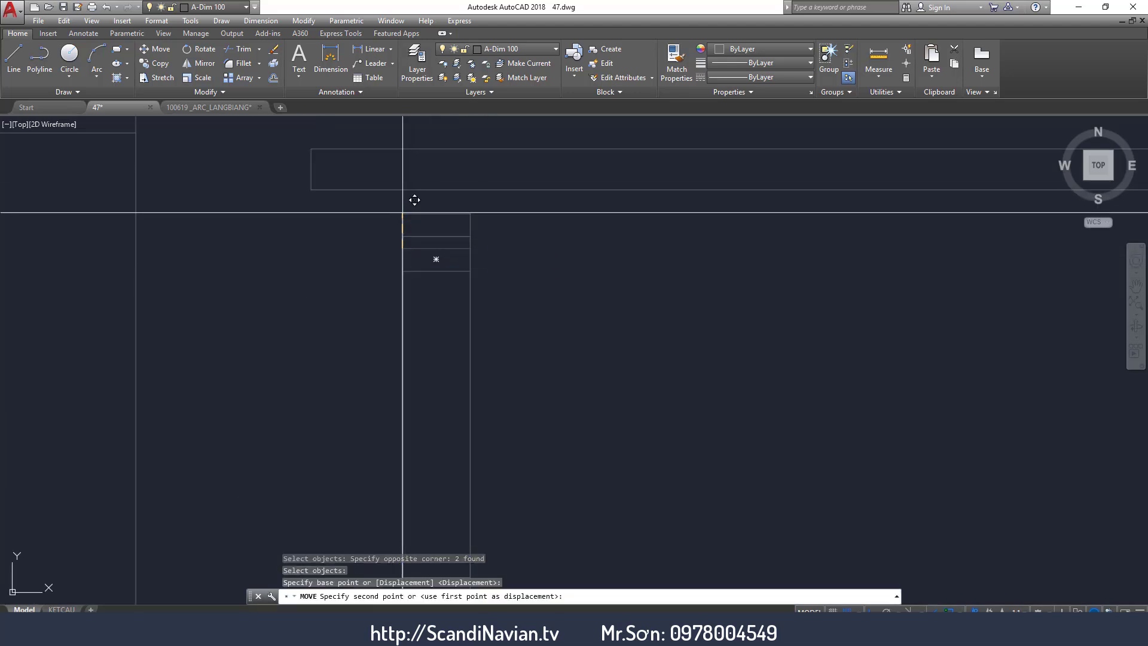
left_click(418, 179)
scroll(498, 300, "down", 2)
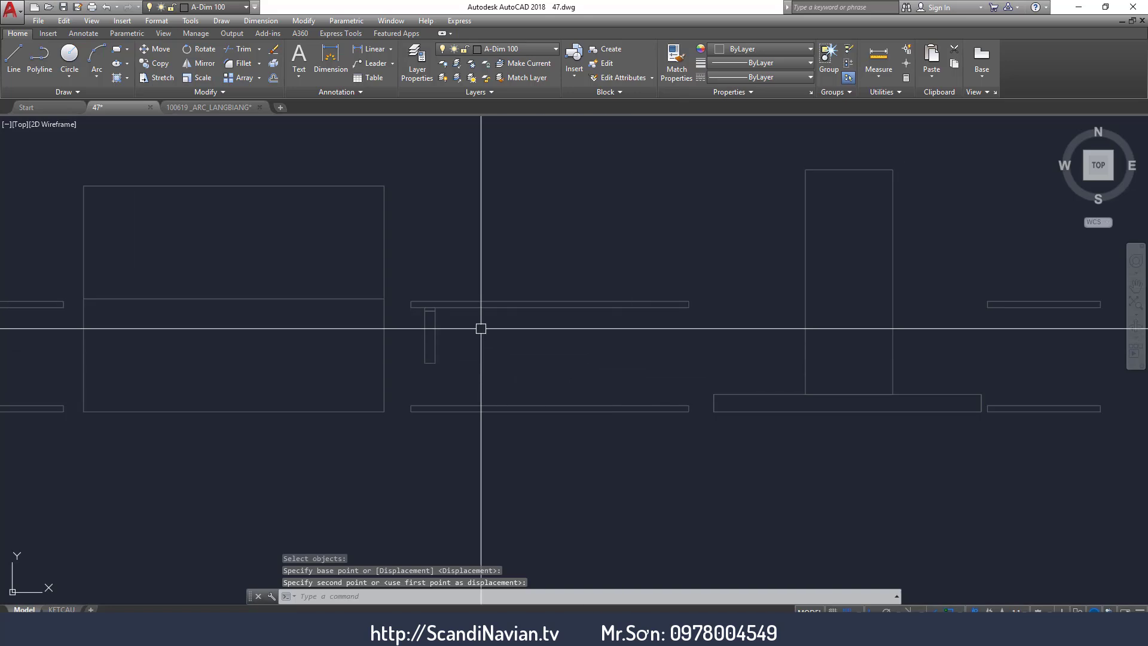
scroll(479, 327, "down", 3)
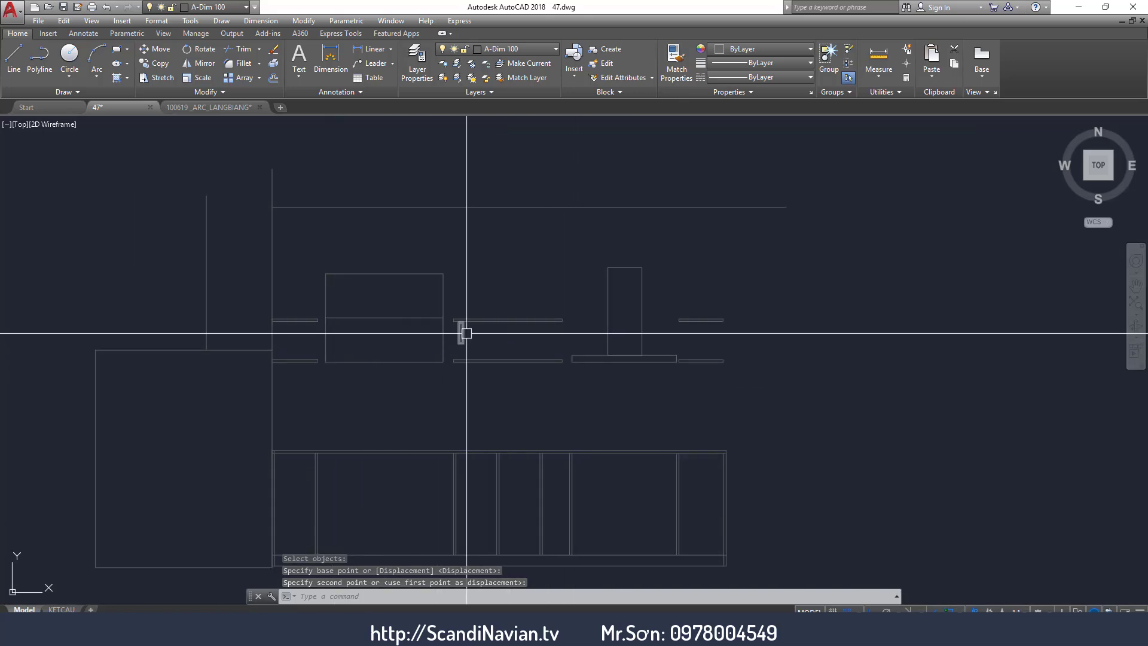
scroll(464, 328, "up", 4)
Copy the upright support to sit under the upper shelf's right end.
type("co")
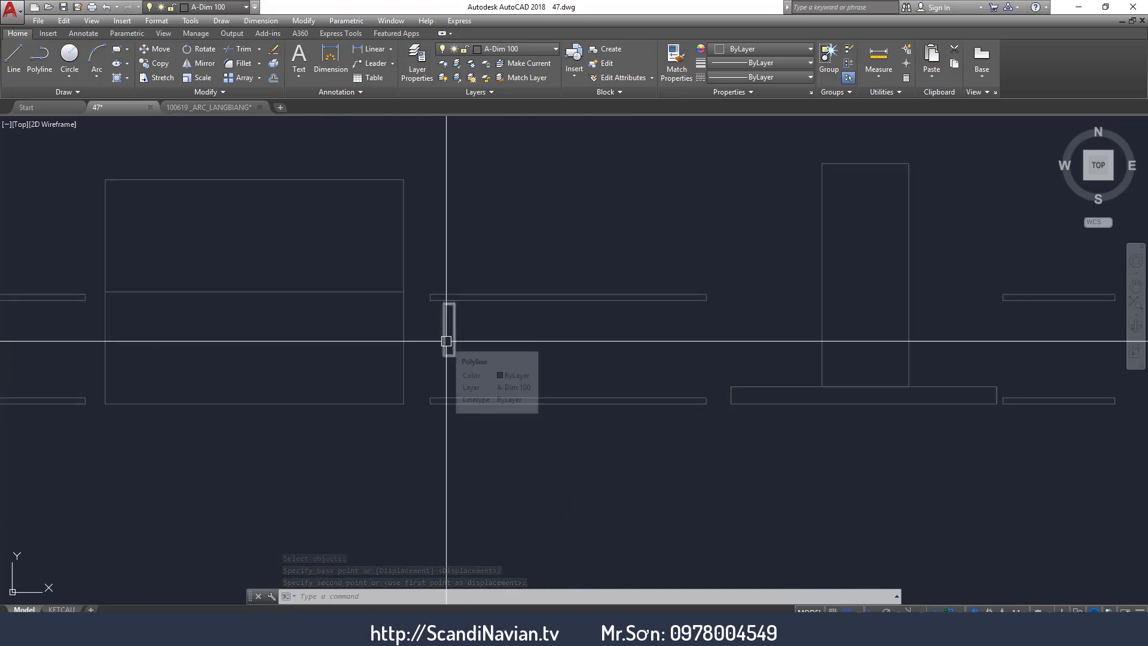
key("Return")
left_click(431, 256)
left_click(536, 389)
key("Return")
left_click(504, 340)
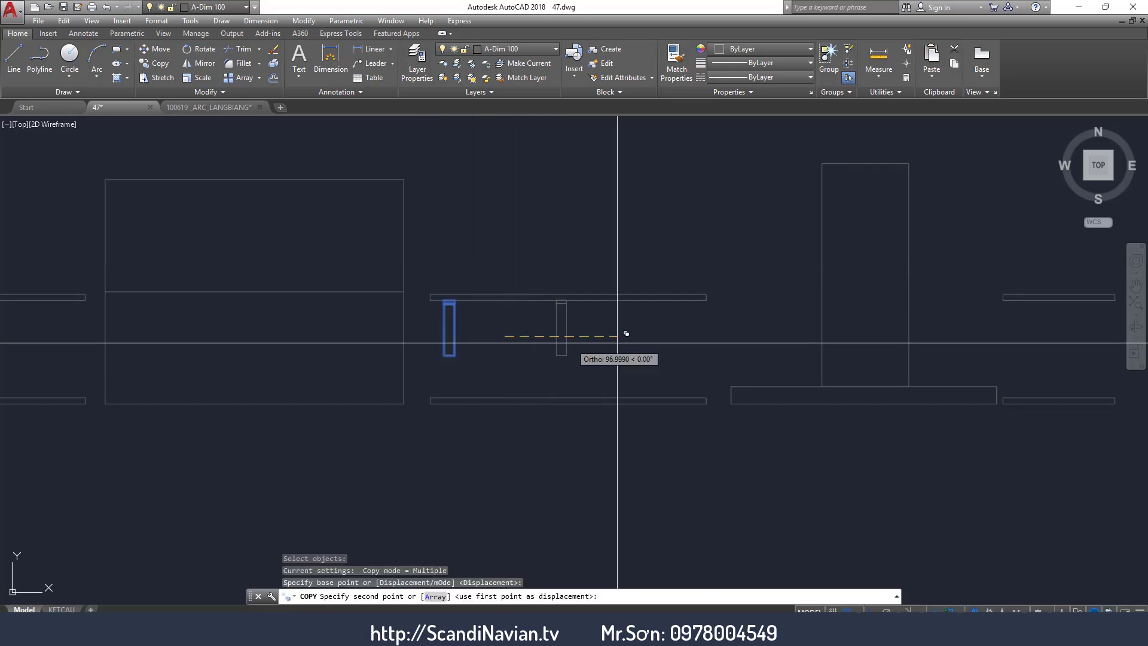
left_click(732, 340)
Copy both upright supports down beneath the lower shelf, then centre the view.
key("Return")
key("Return")
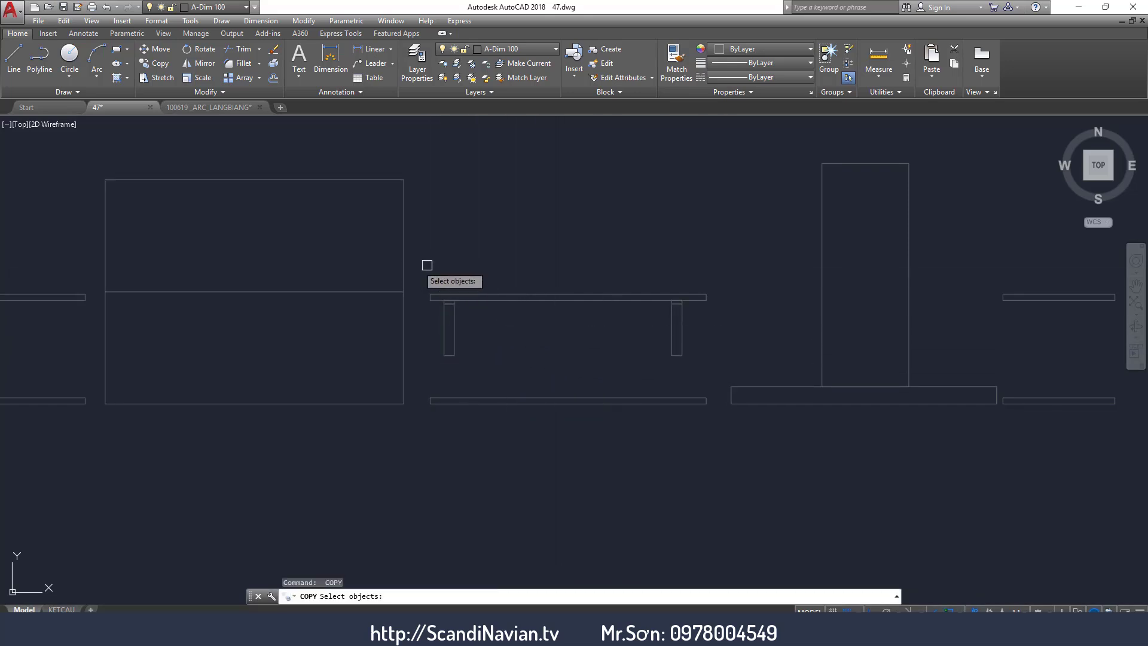
left_click(419, 261)
left_click(709, 370)
key("Return")
left_click(579, 323)
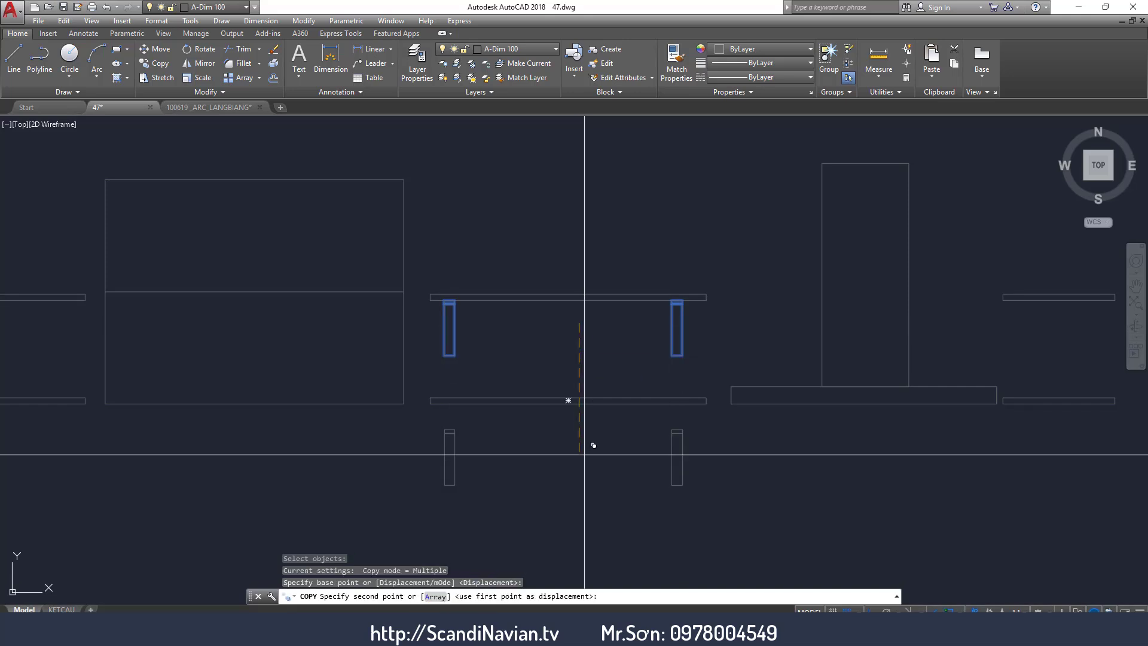
left_click(588, 430)
key("Return")
scroll(691, 392, "down", 3)
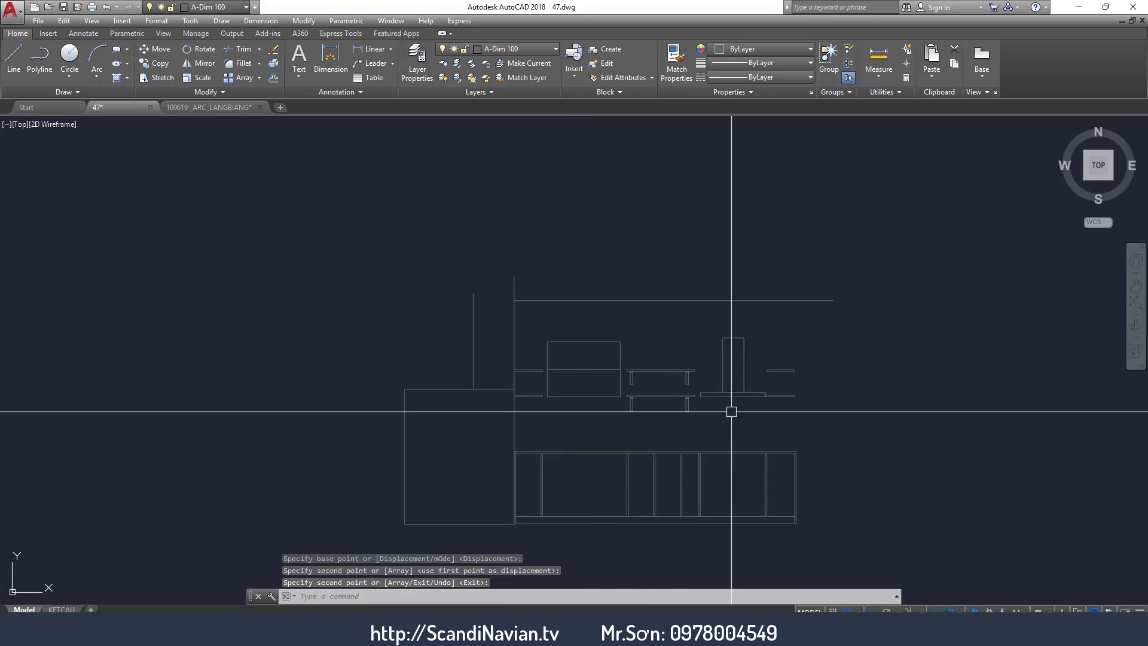
middle_click_drag(261, 381, 272, 386)
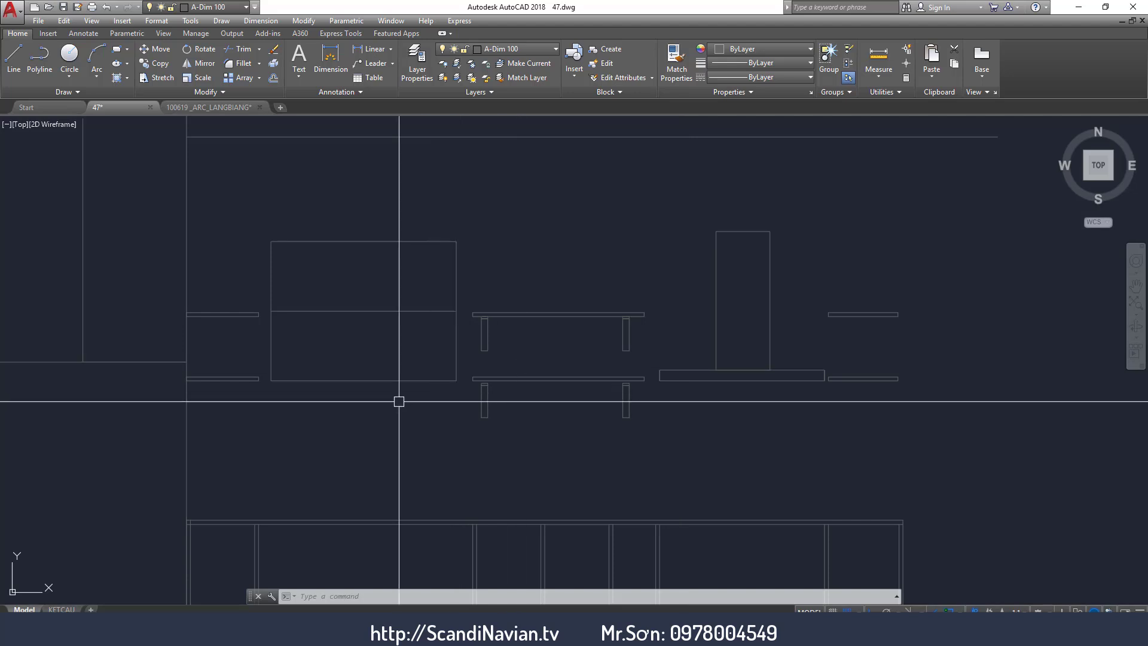
middle_click_drag(398, 399, 433, 386)
scroll(543, 338, "up", 4)
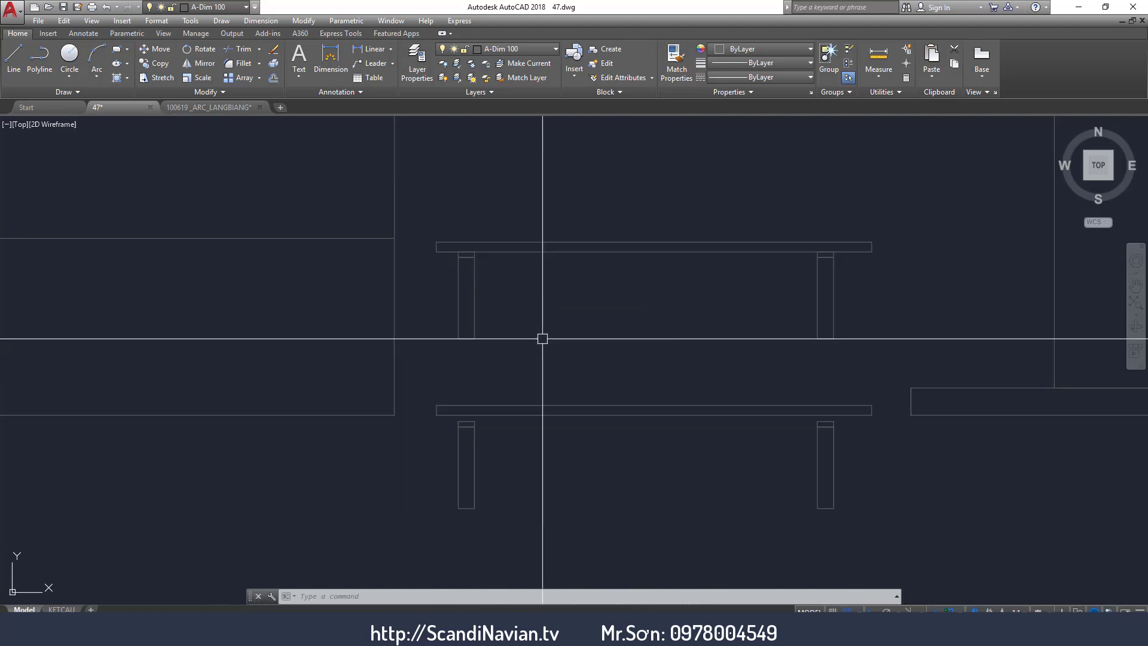
Move the four lower legs up so their tops meet the shelf.
left_click(847, 463)
left_click(825, 484)
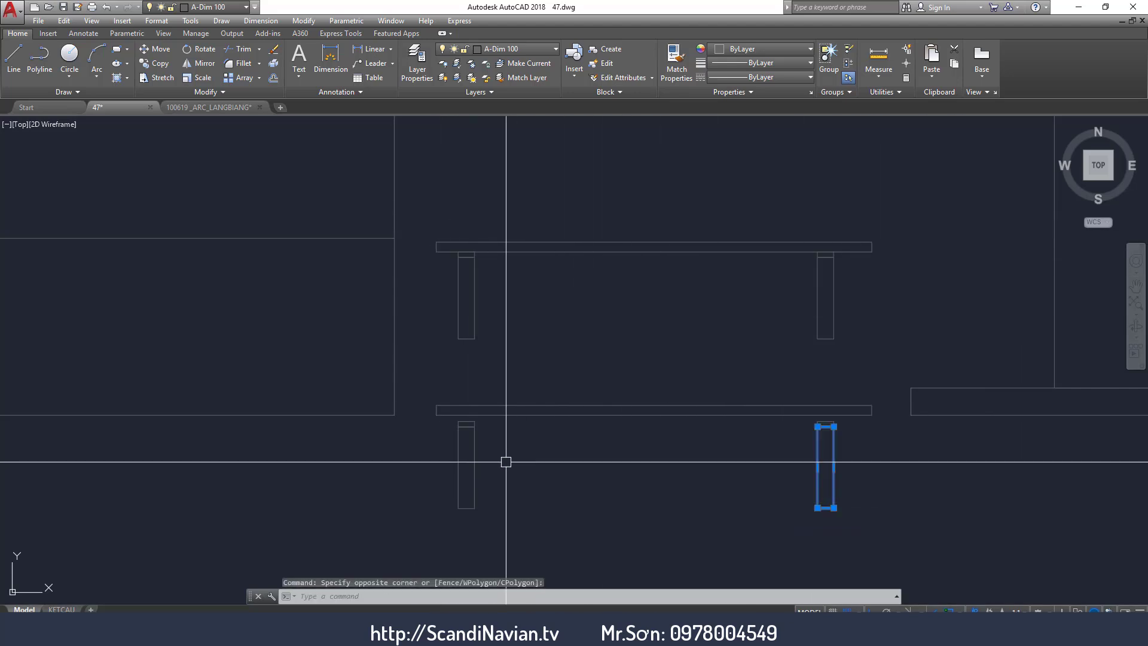
key("Escape")
key("Escape")
type("m")
key("Return")
left_click(403, 523)
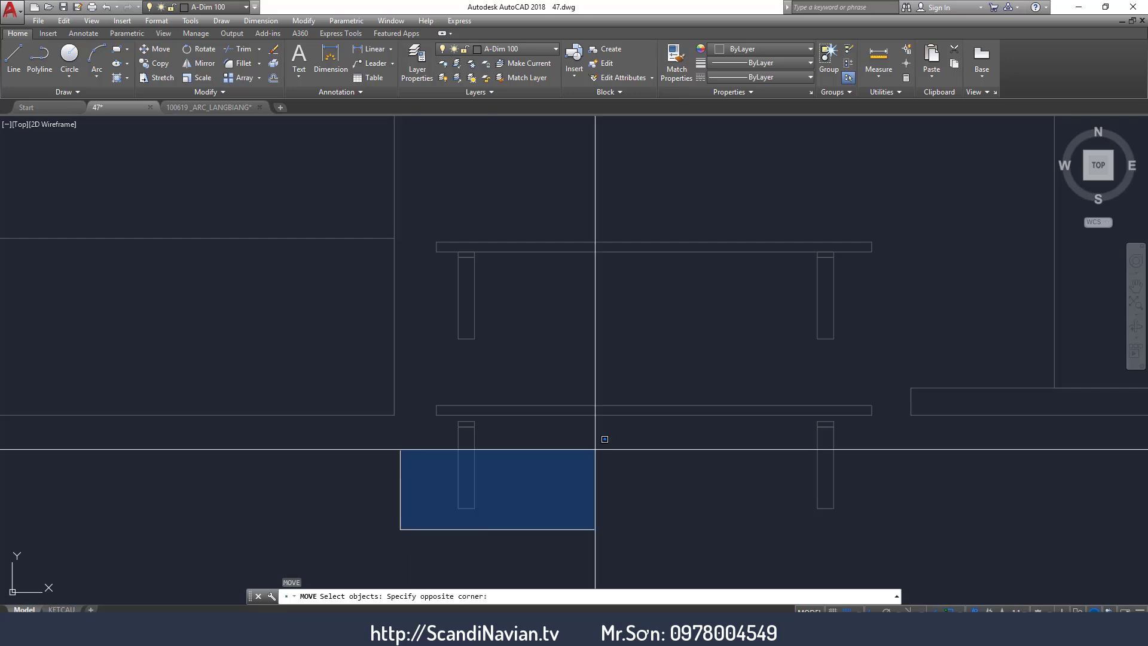
left_click(845, 389)
key("Return")
scroll(485, 427, "up", 3)
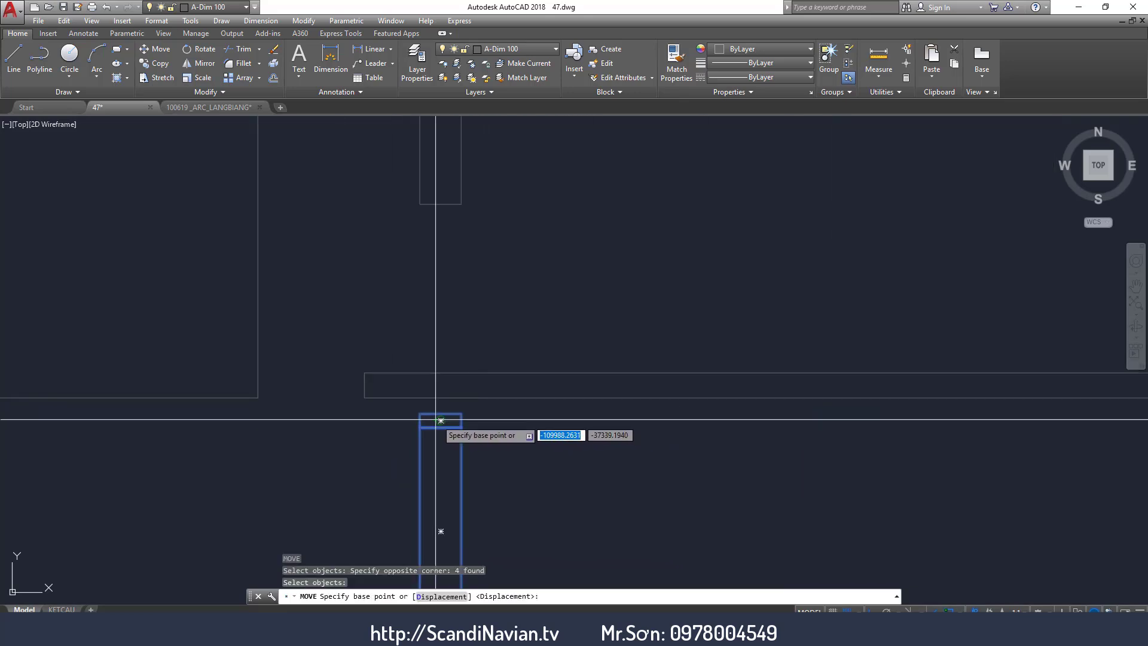
left_click(441, 414)
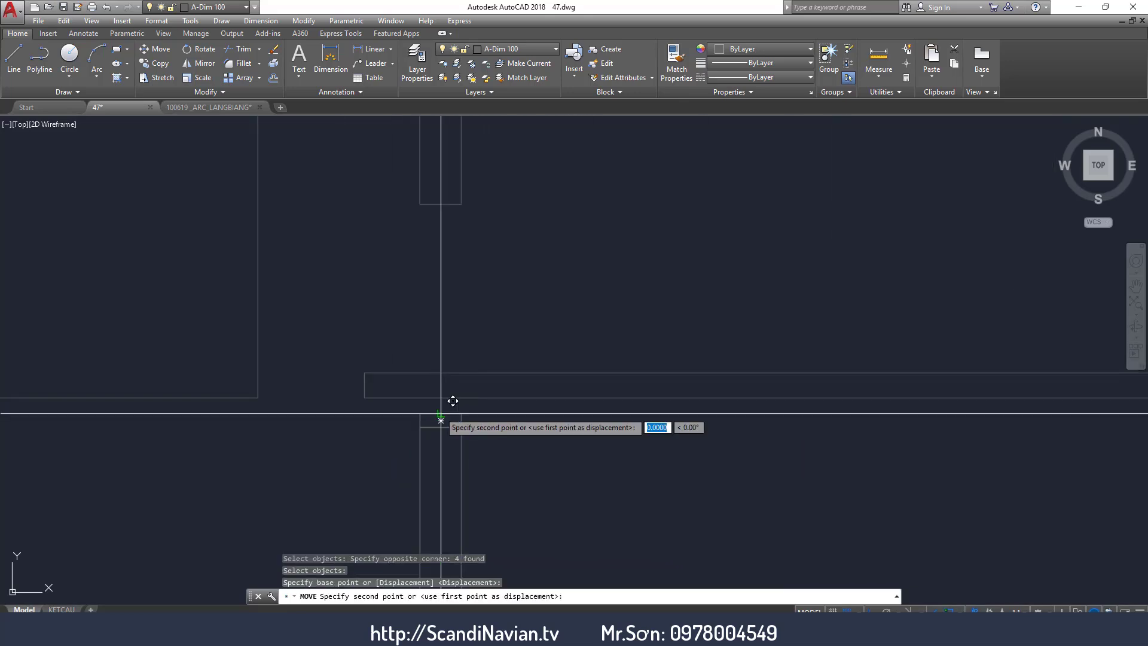
left_click(440, 397)
scroll(440, 398, "down", 3)
scroll(419, 403, "down", 4)
scroll(269, 423, "down", 2)
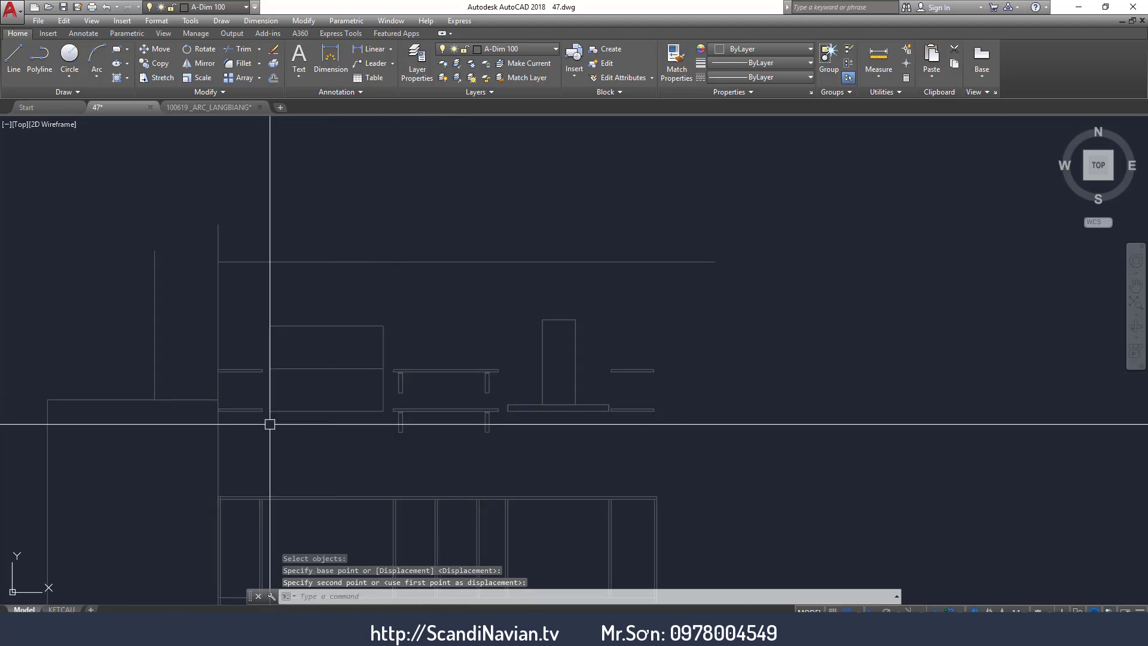
scroll(200, 428, "up", 2)
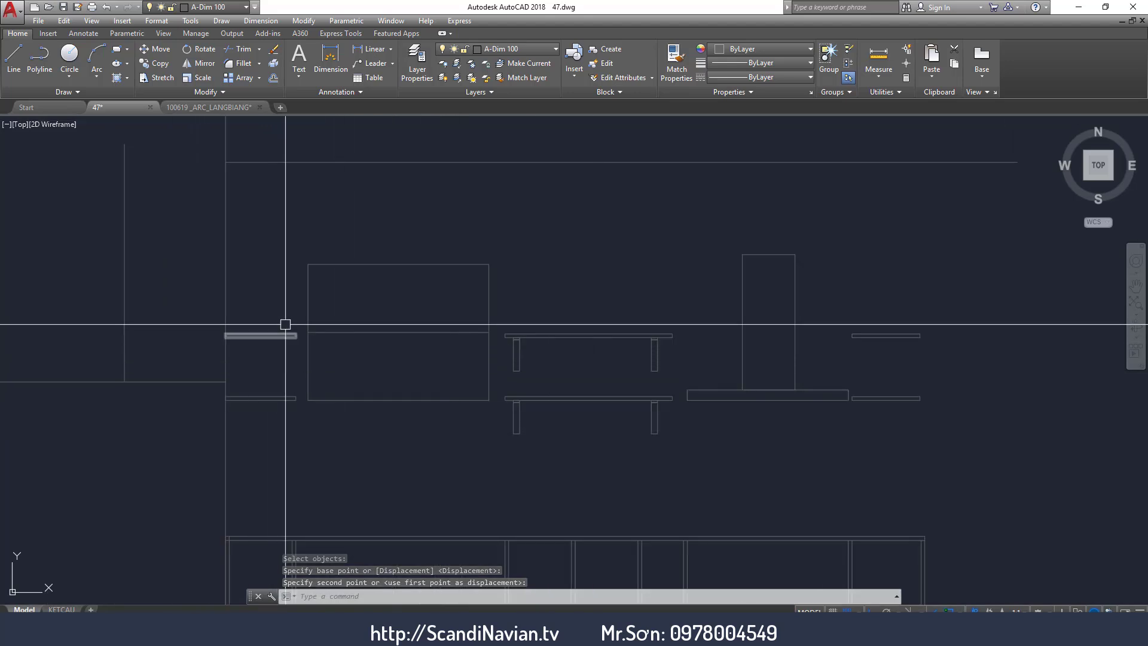
Try window-selecting the two short left shelf lines, then cancel the selection.
left_click(290, 291)
left_click(269, 454)
left_click(953, 282)
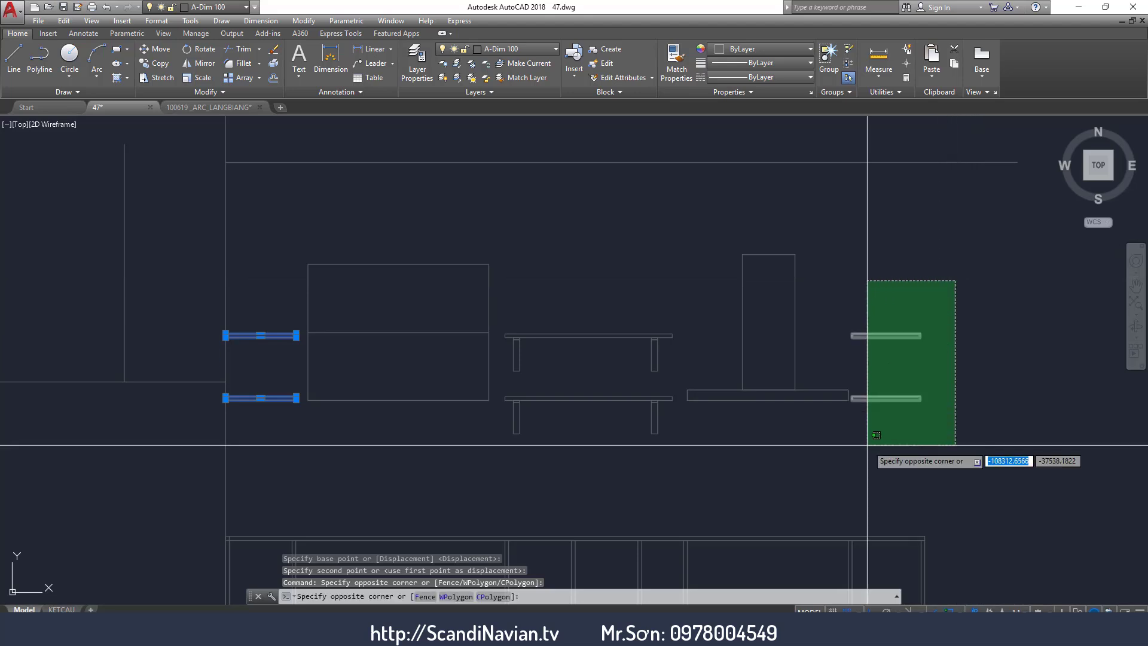
key("Escape")
scroll(598, 369, "up", 4)
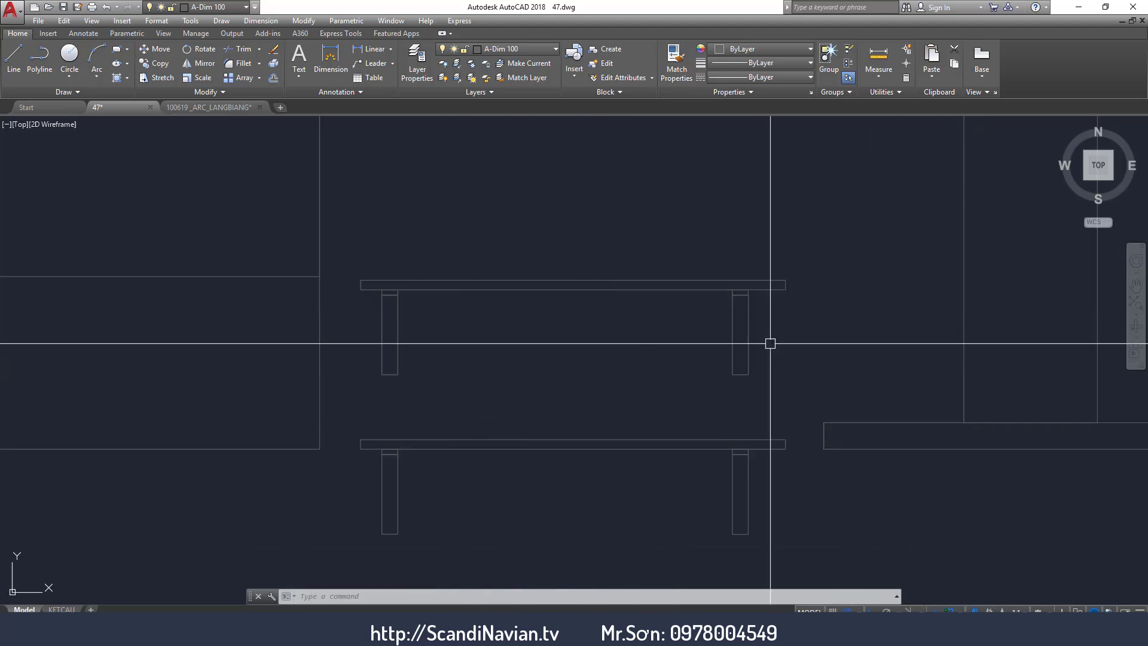
scroll(791, 289, "down", 5)
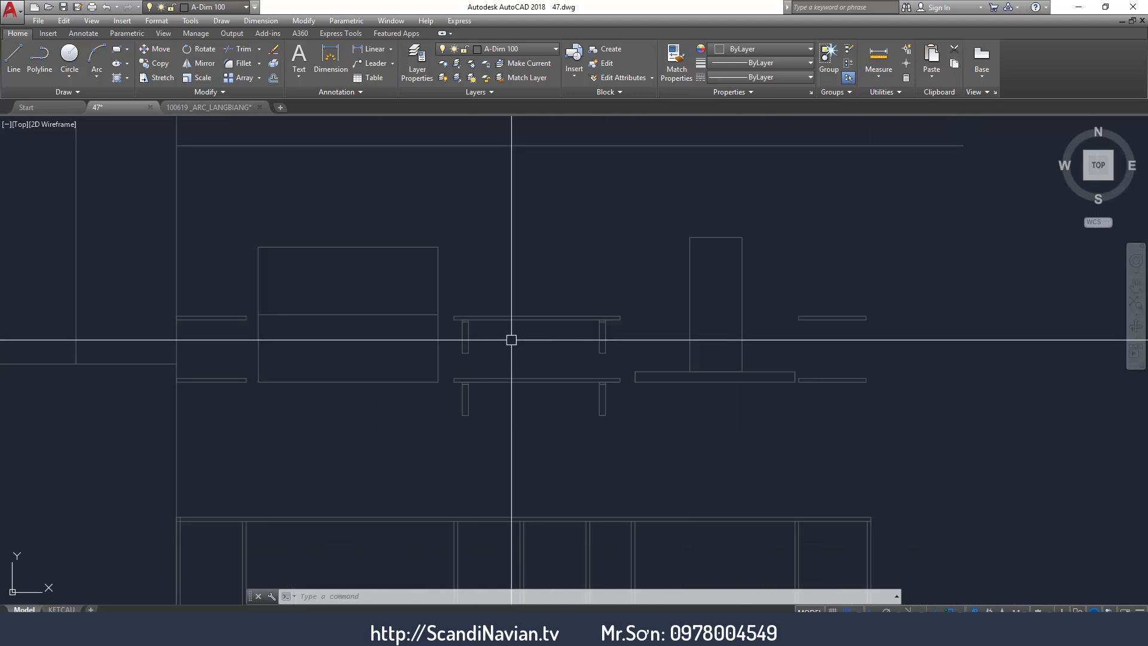
scroll(497, 335, "up", 3)
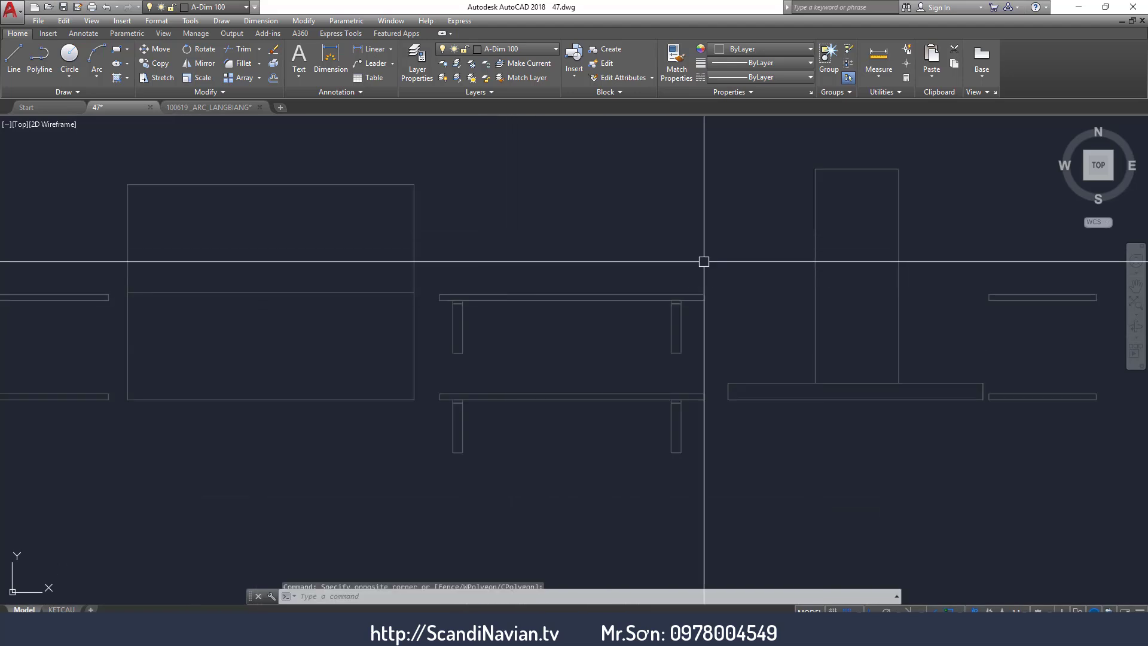
scroll(541, 317, "down", 2)
scroll(514, 394, "up", 2)
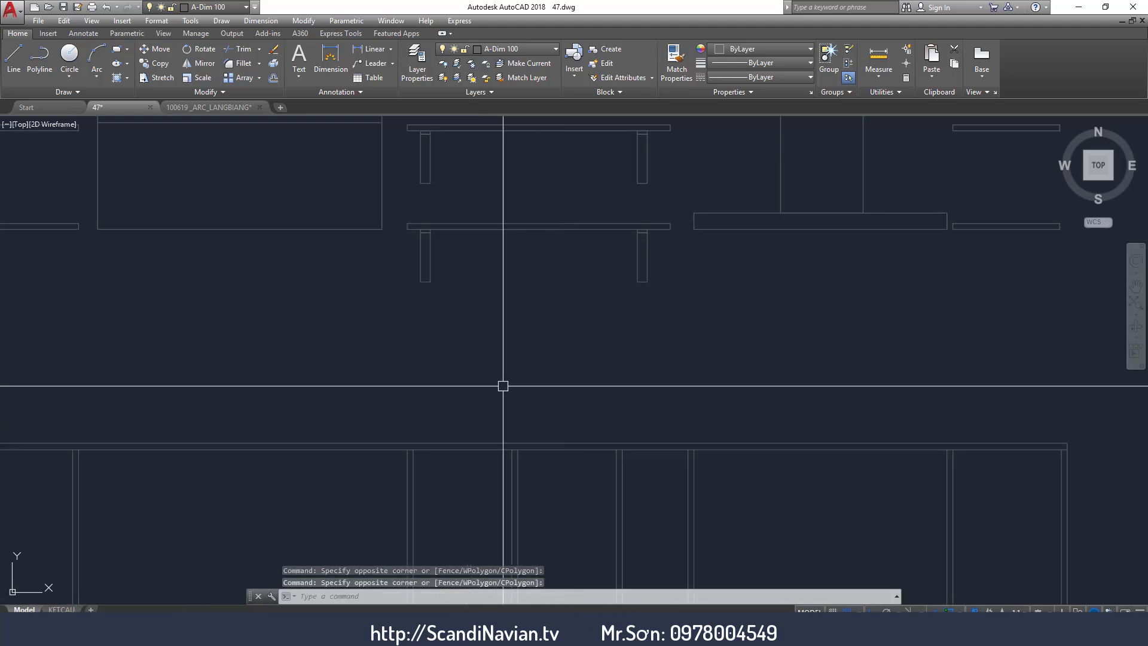
Window-select the two short shelf lines left of the upper cabinet.
left_click(426, 332)
left_click(658, 405)
left_click(615, 385)
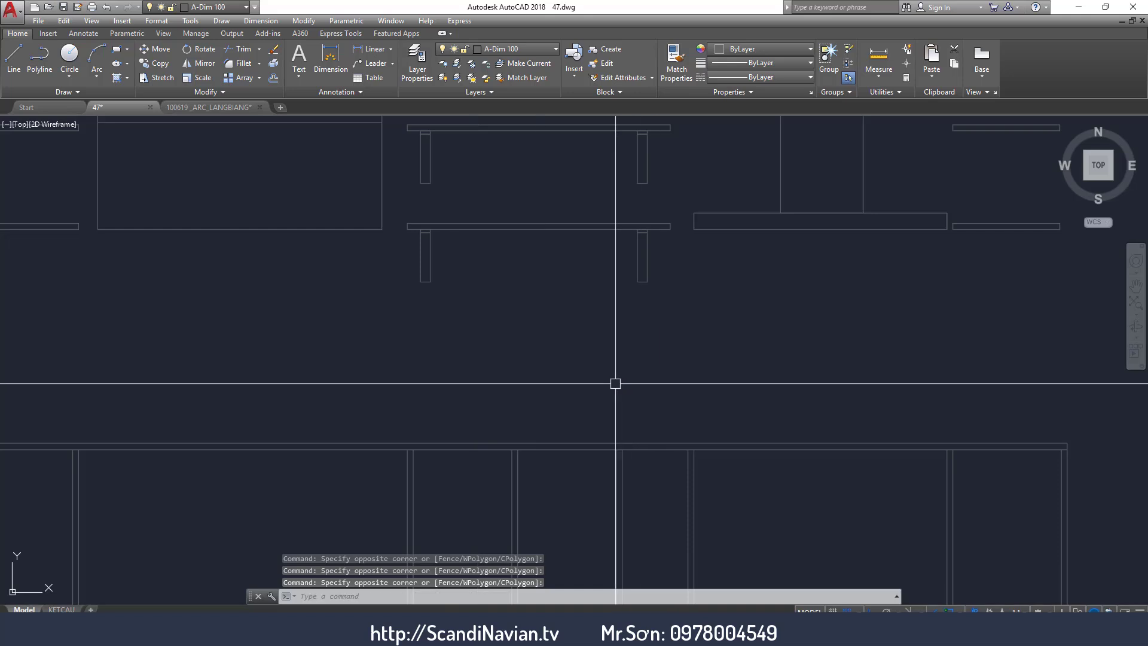
scroll(546, 385, "down", 4)
scroll(524, 352, "up", 2)
left_click(524, 352)
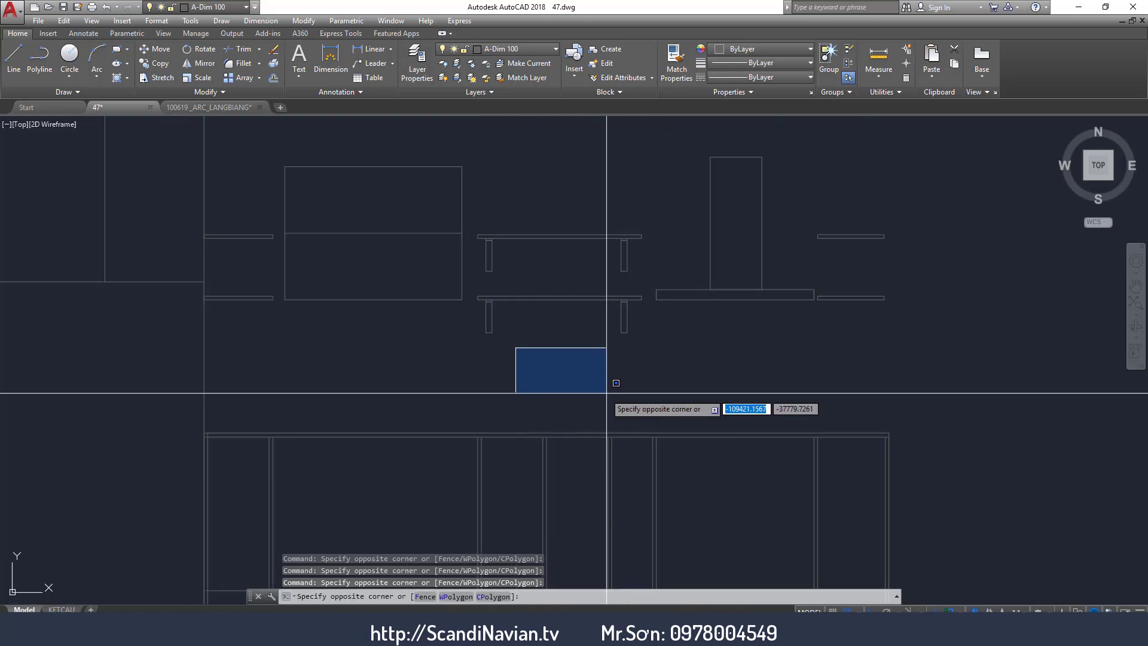
left_click(607, 392)
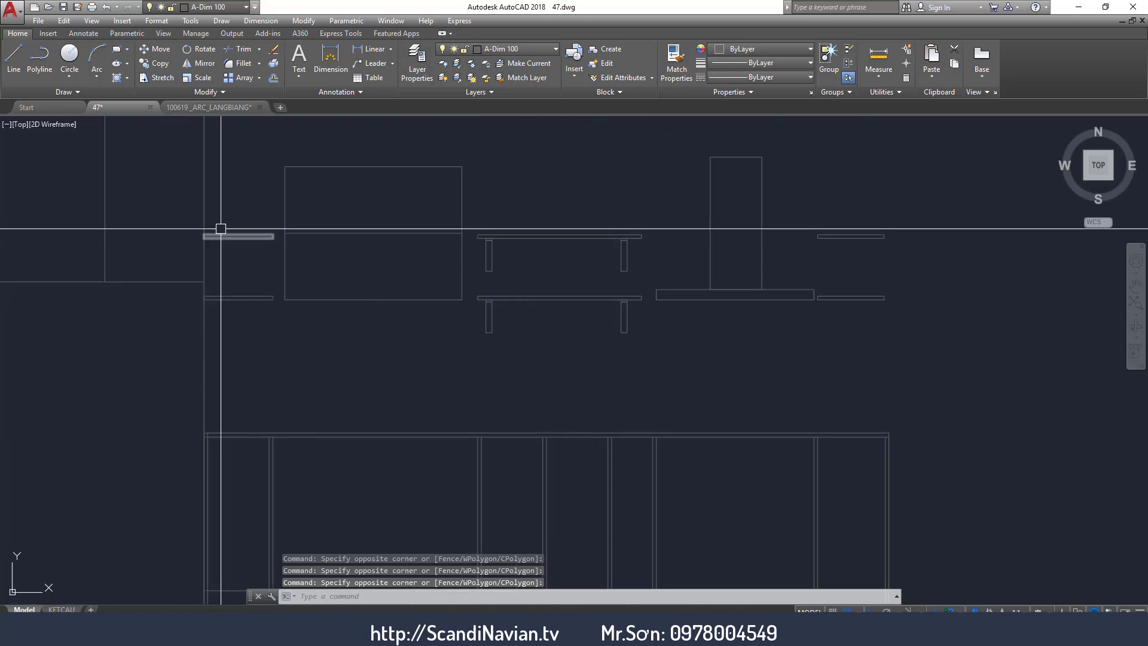
scroll(220, 231, "up", 2)
left_click(274, 192)
left_click(231, 395)
Erase the two selected short shelf lines.
type("e")
key("Return")
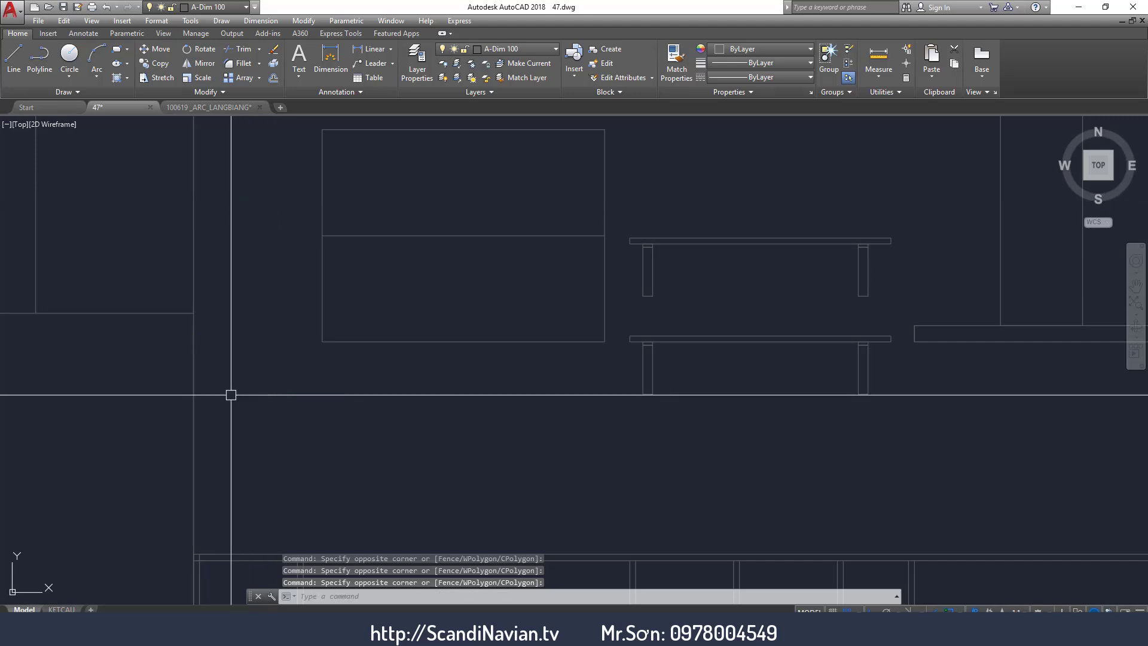
middle_click_drag(285, 340, 284, 393)
type("REC")
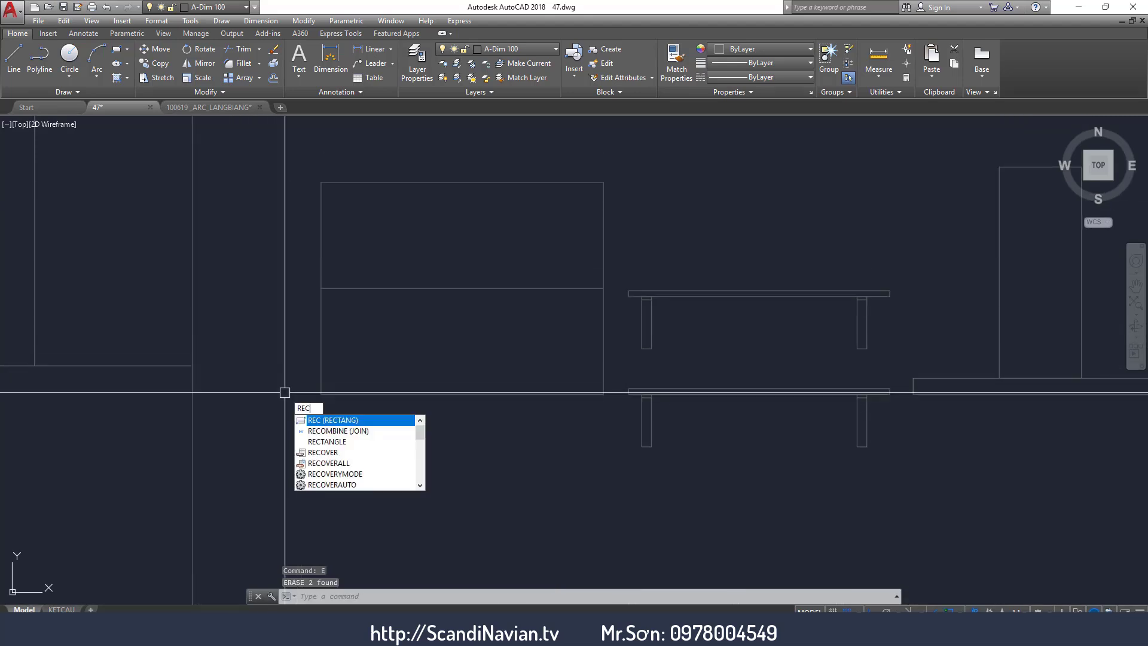
key("Escape")
key("Escape")
Copy the upper wall-cabinet rectangle to the left of the original.
type("c")
key("Return")
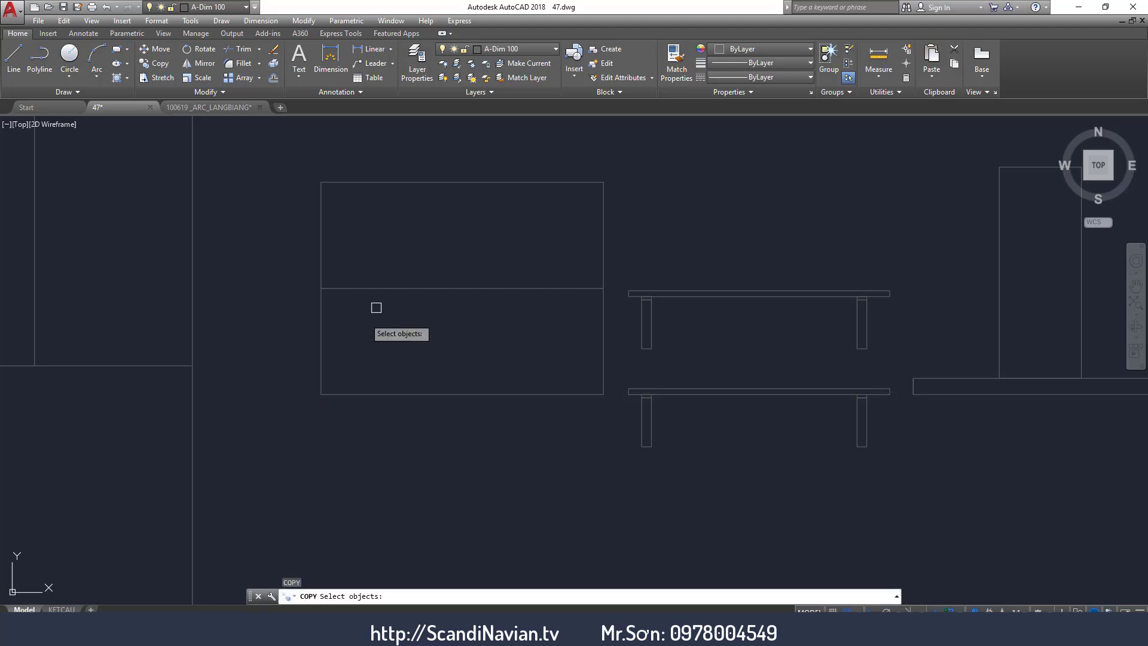
left_click(377, 308)
left_click(282, 353)
key("Return")
left_click(321, 181)
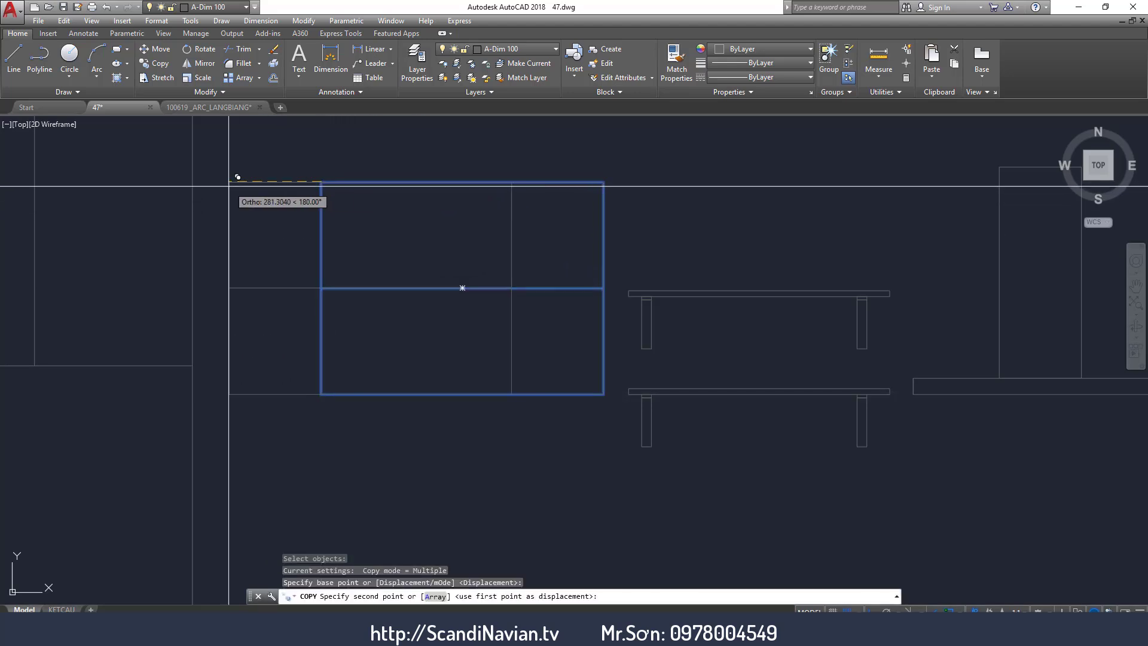
left_click(192, 181)
key("Return")
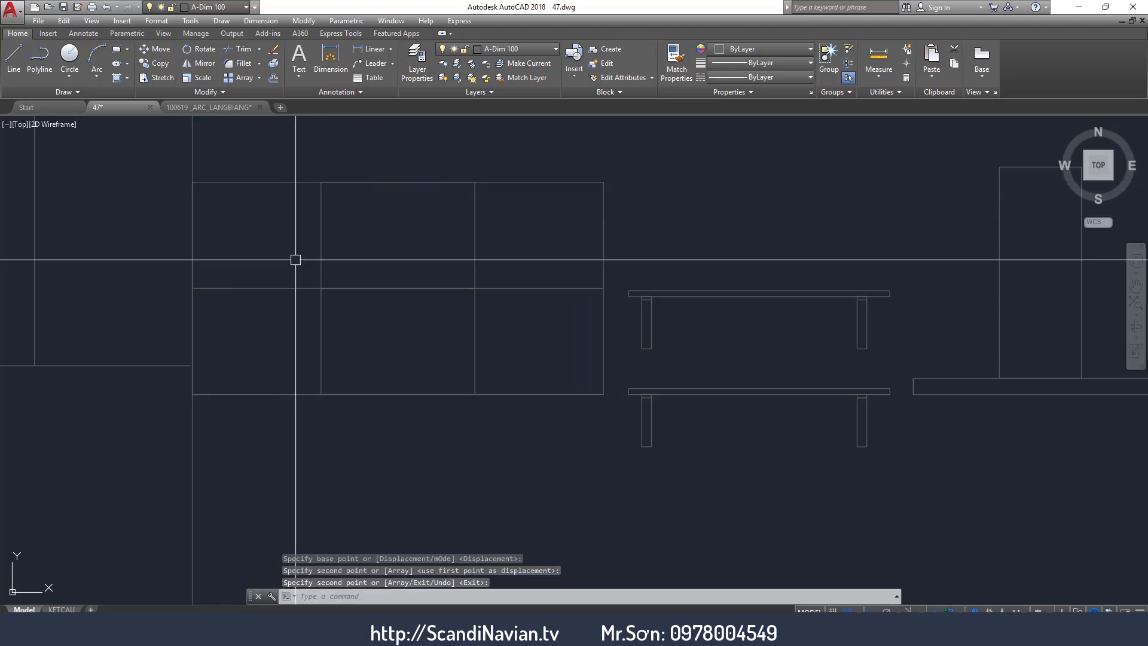
Start stretching the cabinet edges, abandon it, and zoom out to the whole elevation.
left_click(289, 257)
key("Escape")
type("s")
key("Return")
left_click(506, 152)
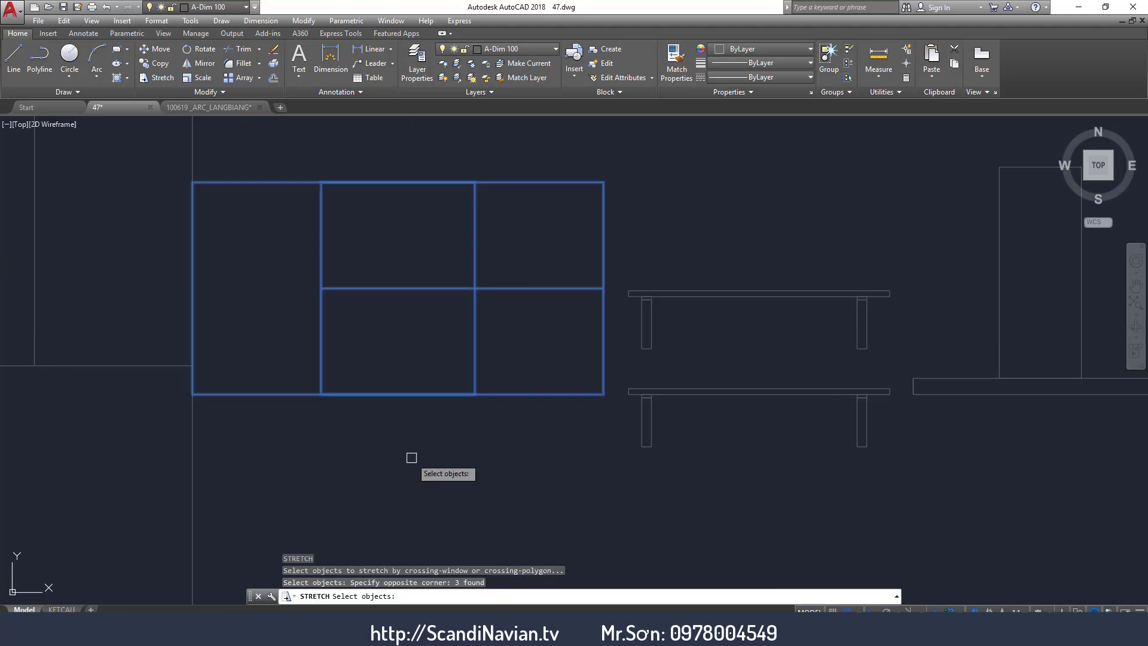
left_click(410, 456)
key("Return")
left_click(474, 393)
key("Escape")
key("Escape")
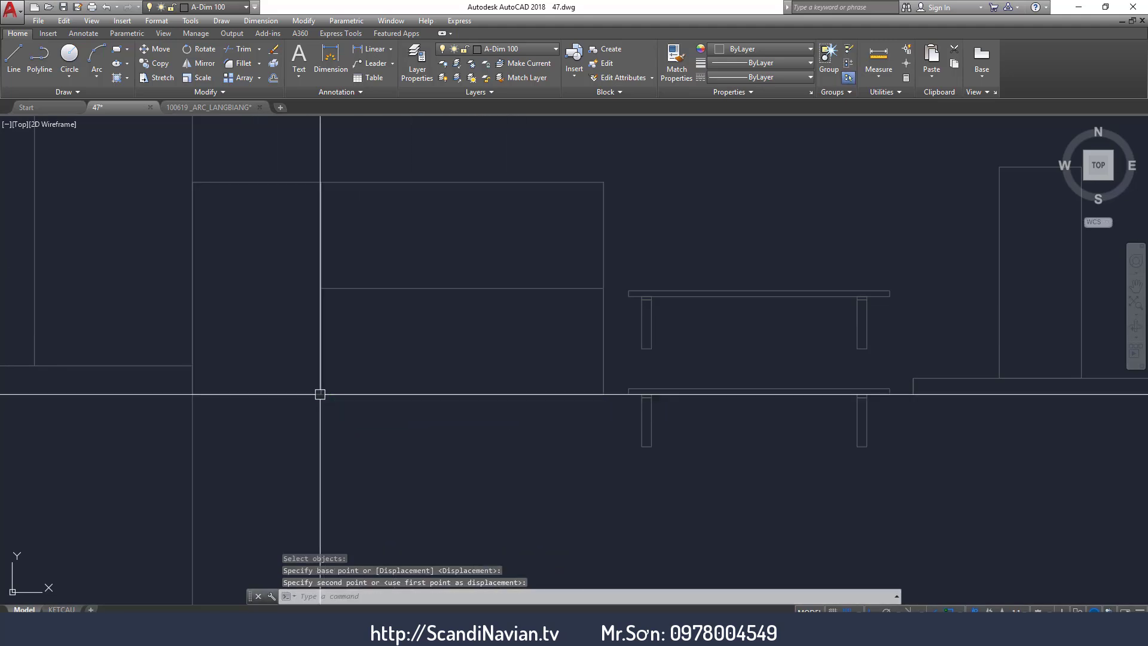
scroll(441, 474, "down", 2)
scroll(569, 470, "down", 2)
middle_click_drag(743, 467, 751, 453)
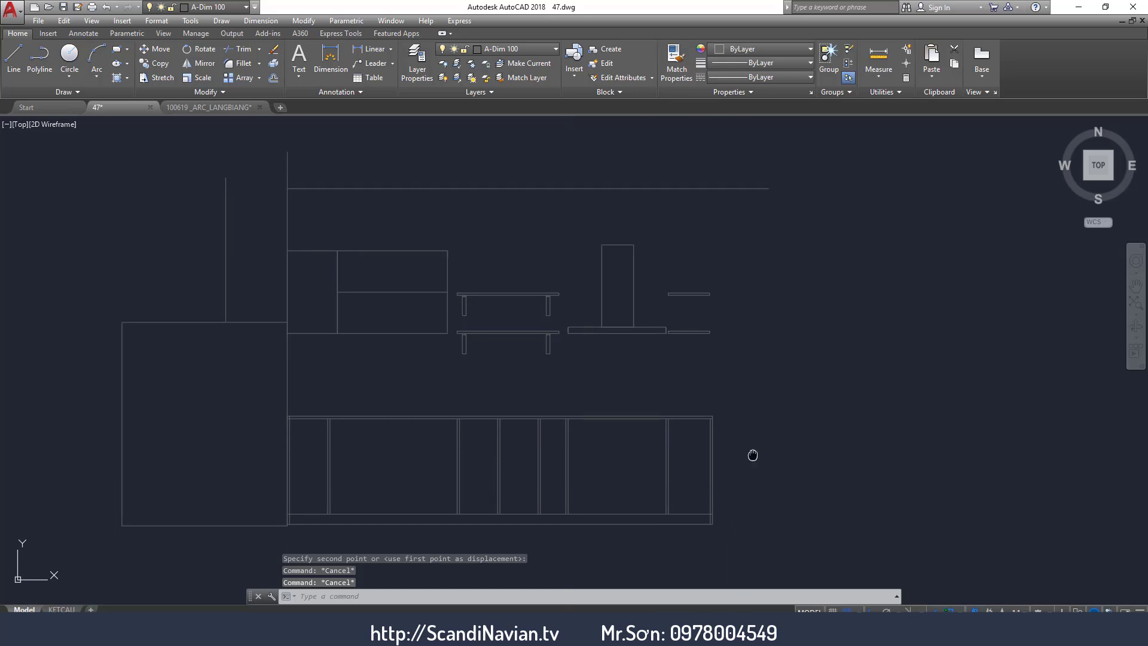
Copy the lower long shelf's two legs over to the right shelf.
scroll(502, 355, "up", 2)
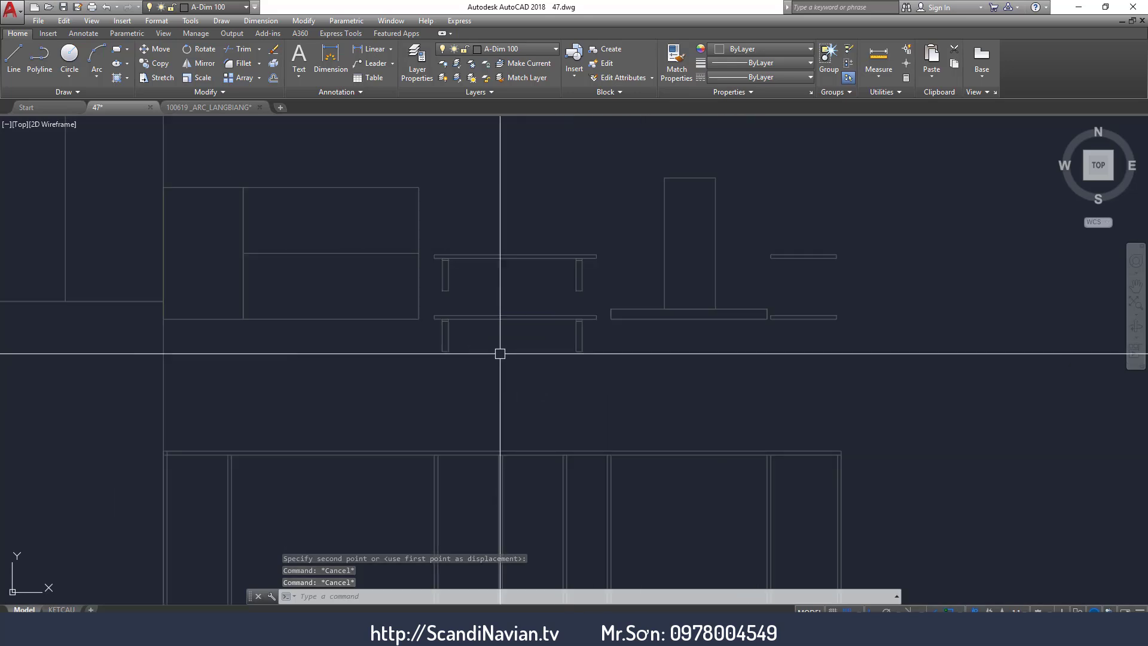
type("co")
key("Return")
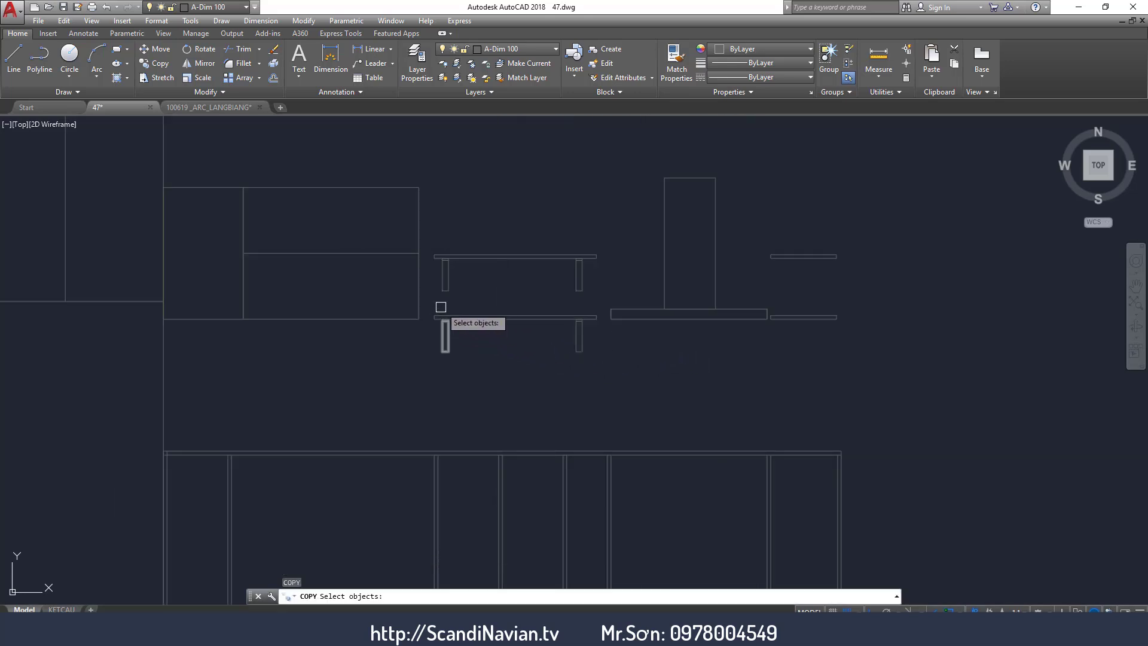
left_click(435, 304)
left_click(589, 402)
key("Return")
left_click(520, 374)
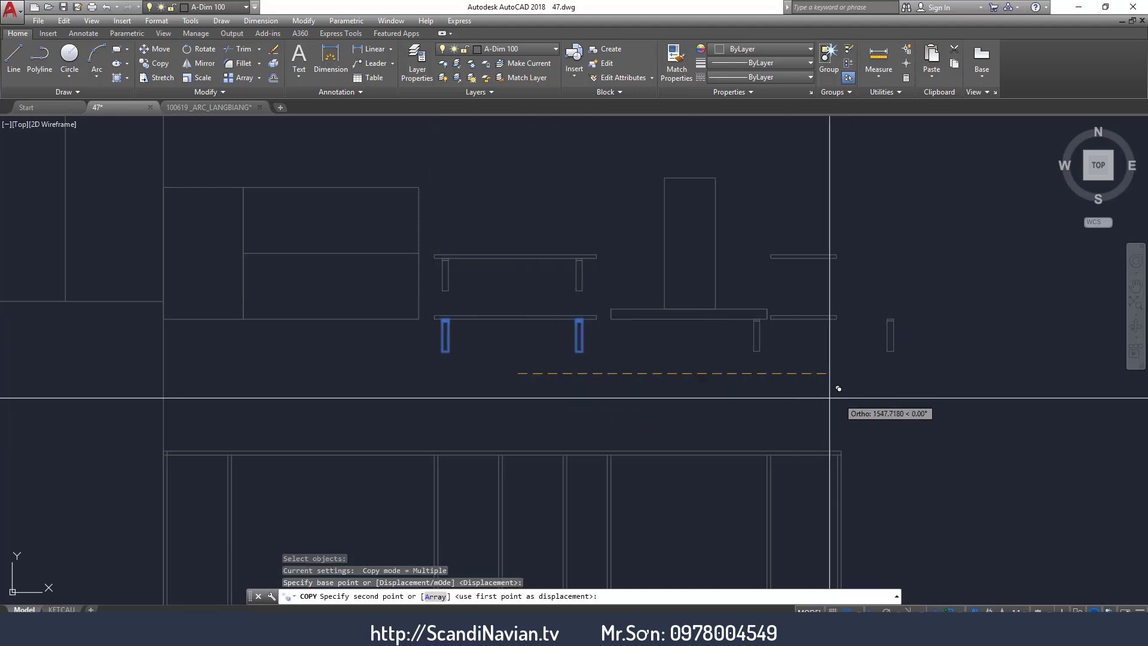
left_click(855, 401)
key("Escape")
Move the misplaced leg under the right board's left end.
scroll(980, 325, "up", 4)
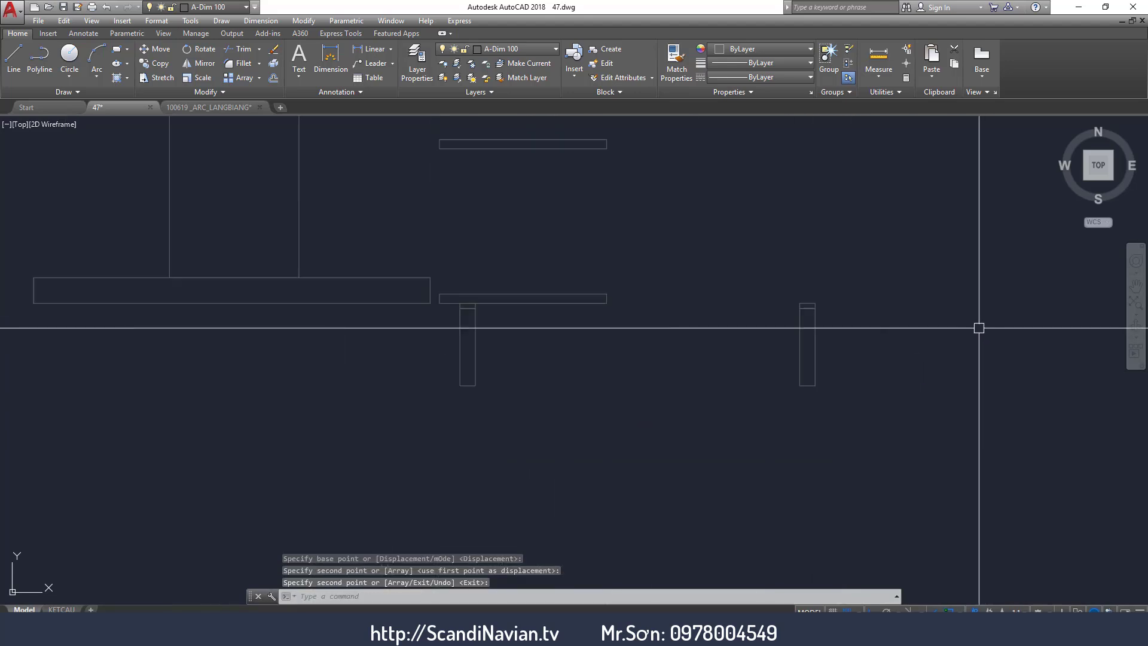
type("m")
key("Return")
left_click_drag(915, 268, 820, 434)
key("Return")
left_click(924, 449)
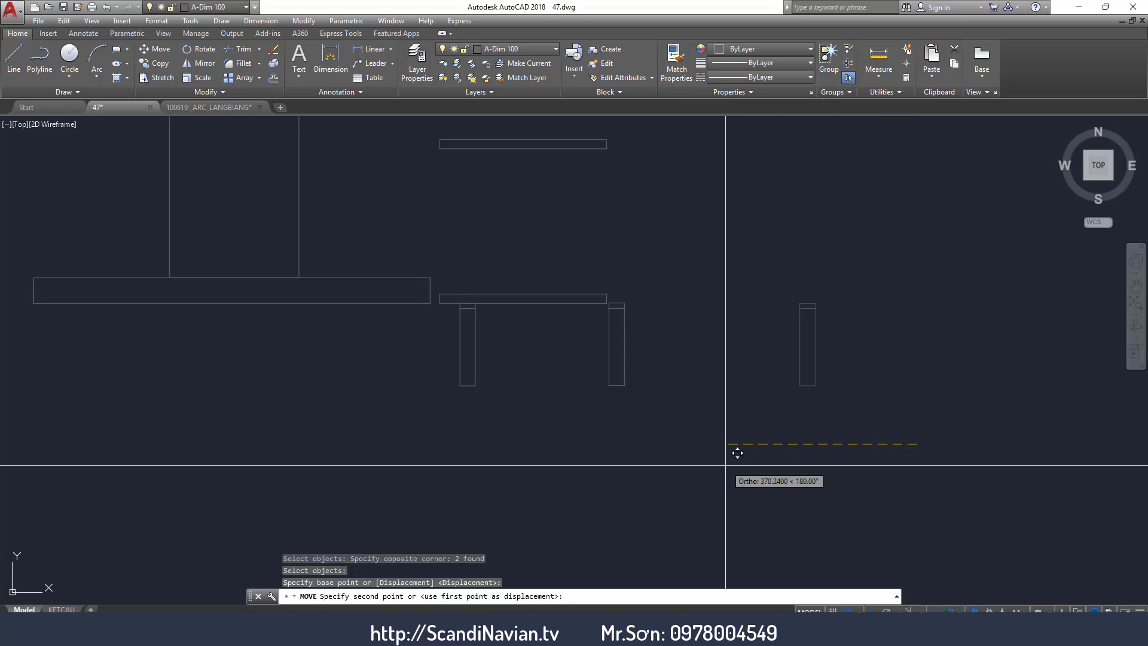
left_click(705, 449)
Copy the right shelf's two legs up under the upper shelf.
type("co")
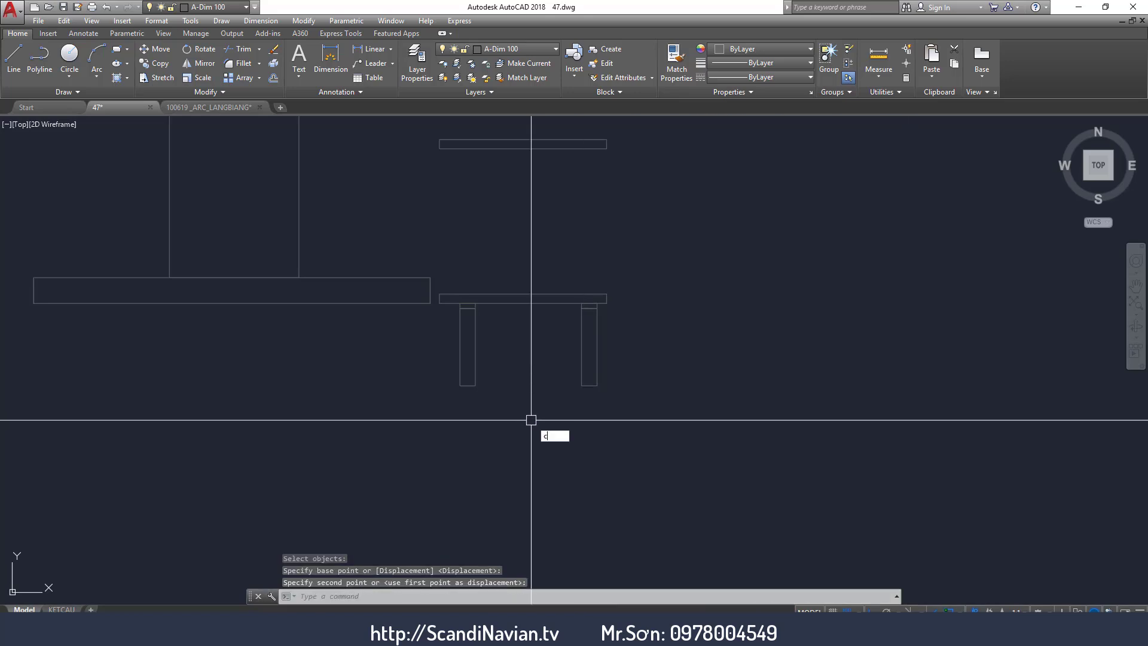
key("Return")
left_click_drag(448, 436, 657, 274)
key("Return")
left_click(755, 233)
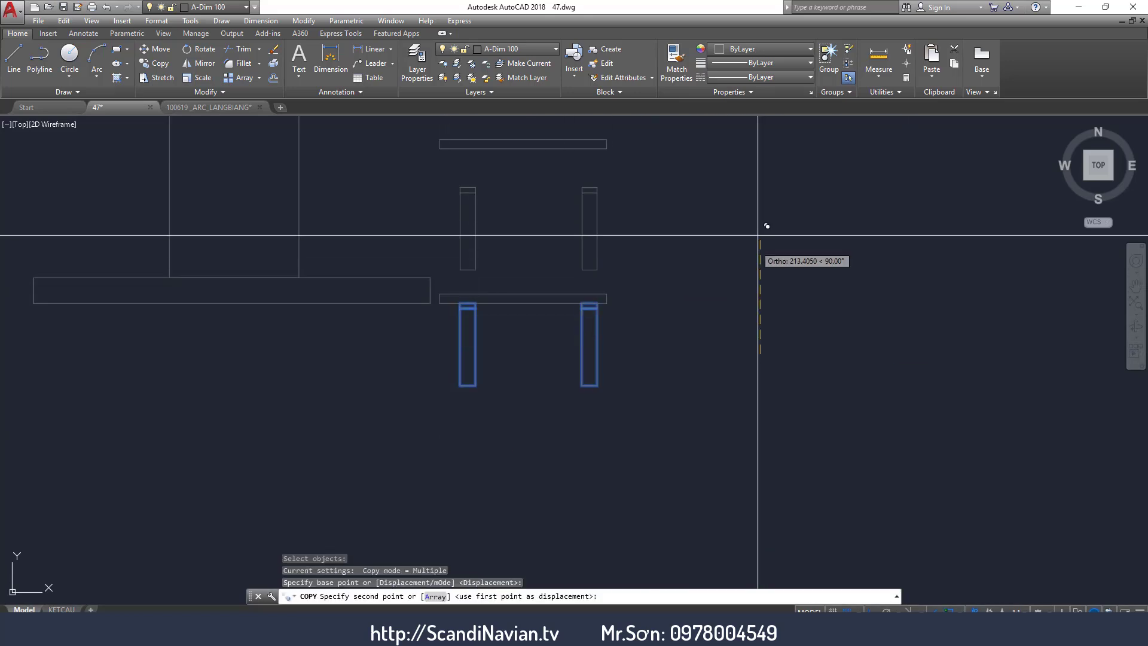
left_click(773, 187)
key("Return")
scroll(752, 302, "down", 2)
scroll(752, 301, "down", 3)
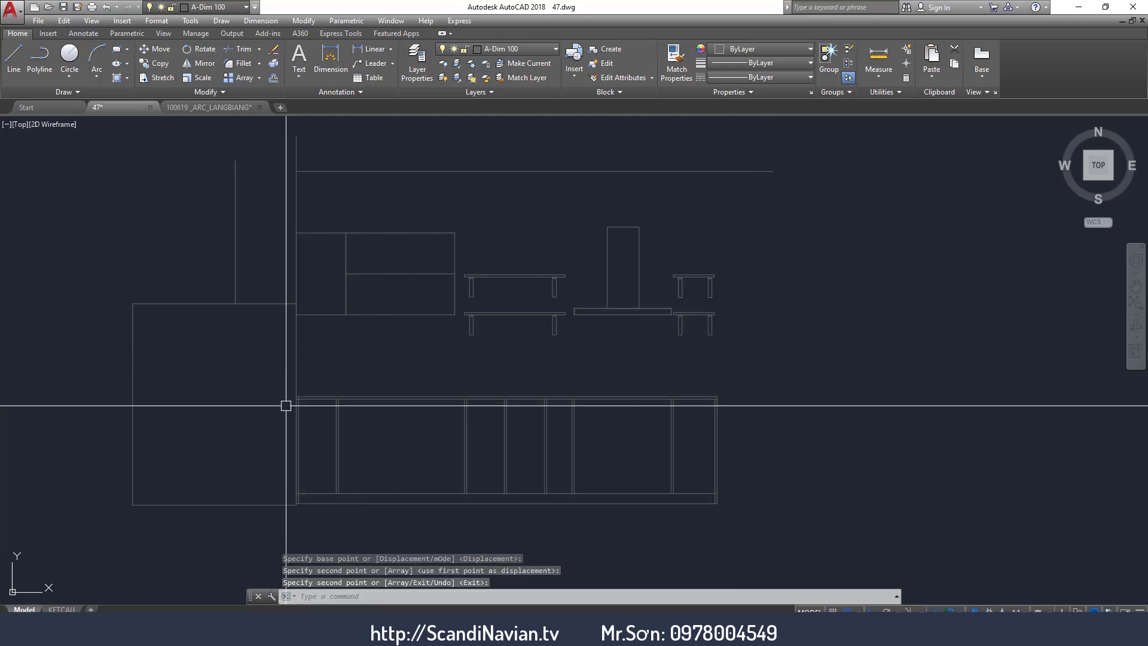
key("alt+Tab")
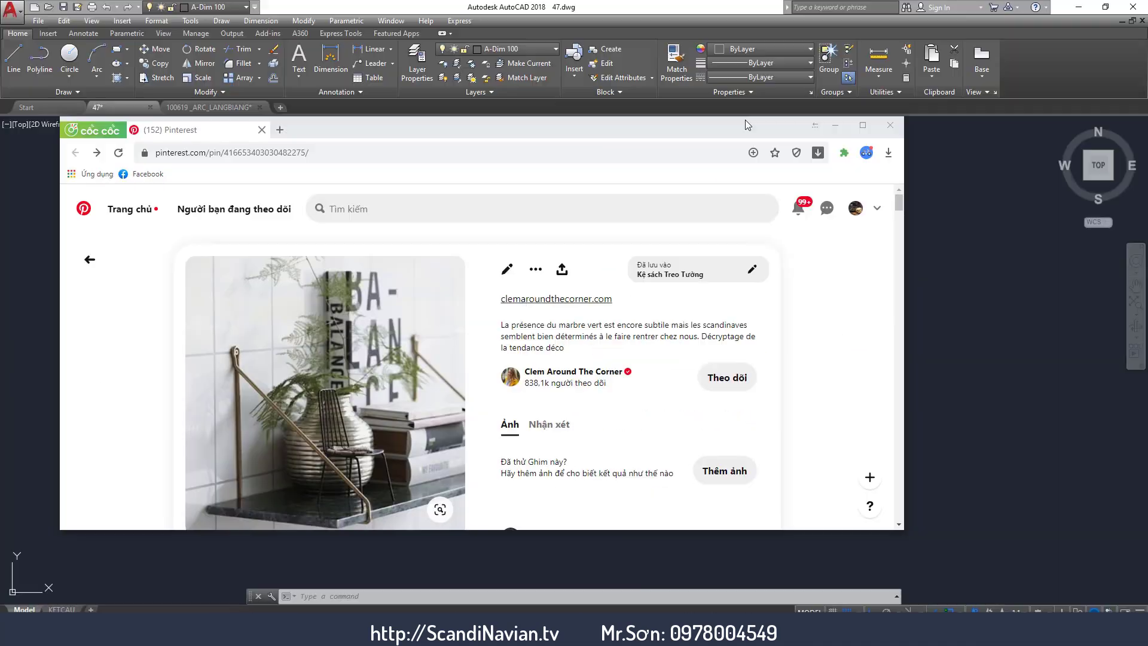
left_click_drag(932, 9, 750, 120)
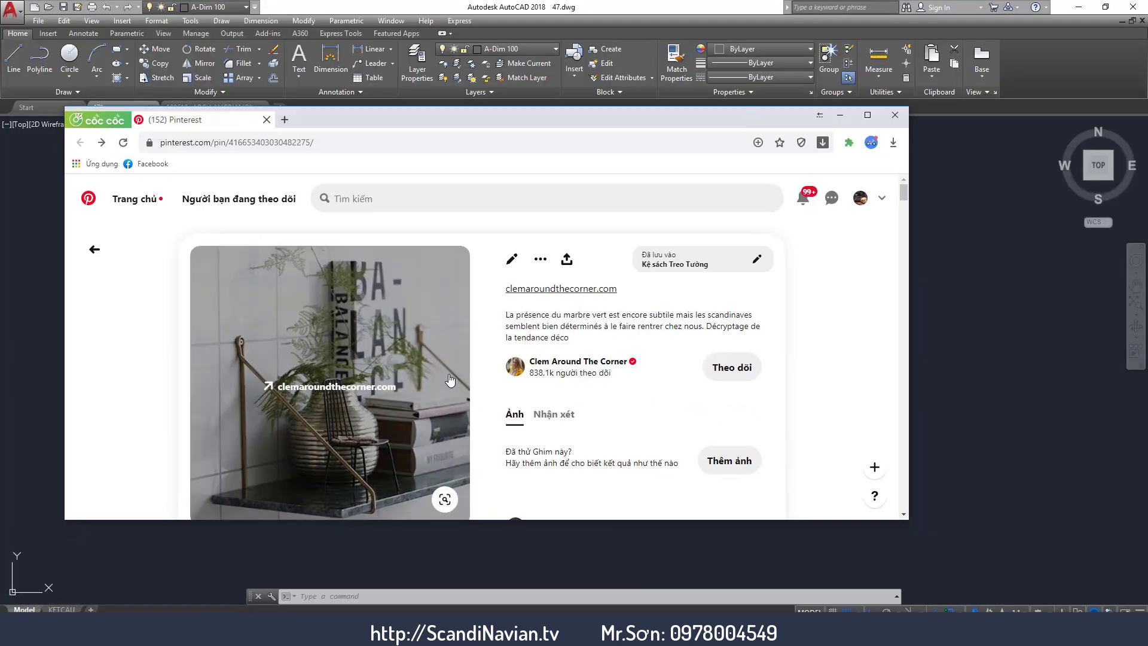
scroll(725, 405, "down", 2)
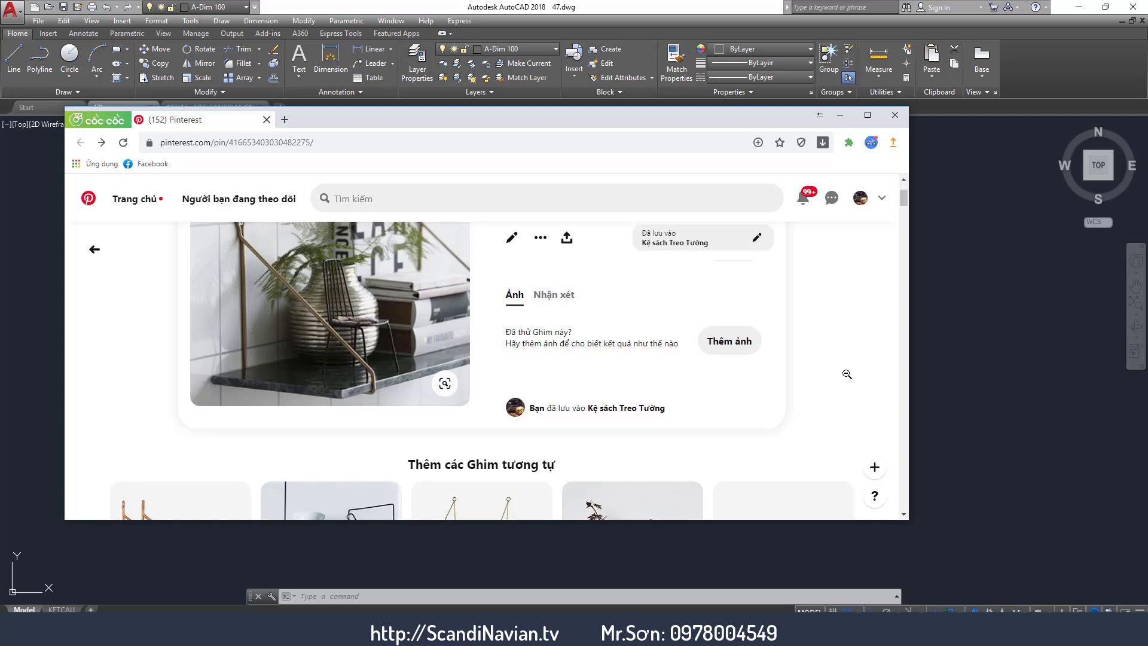
scroll(804, 374, "up", 1)
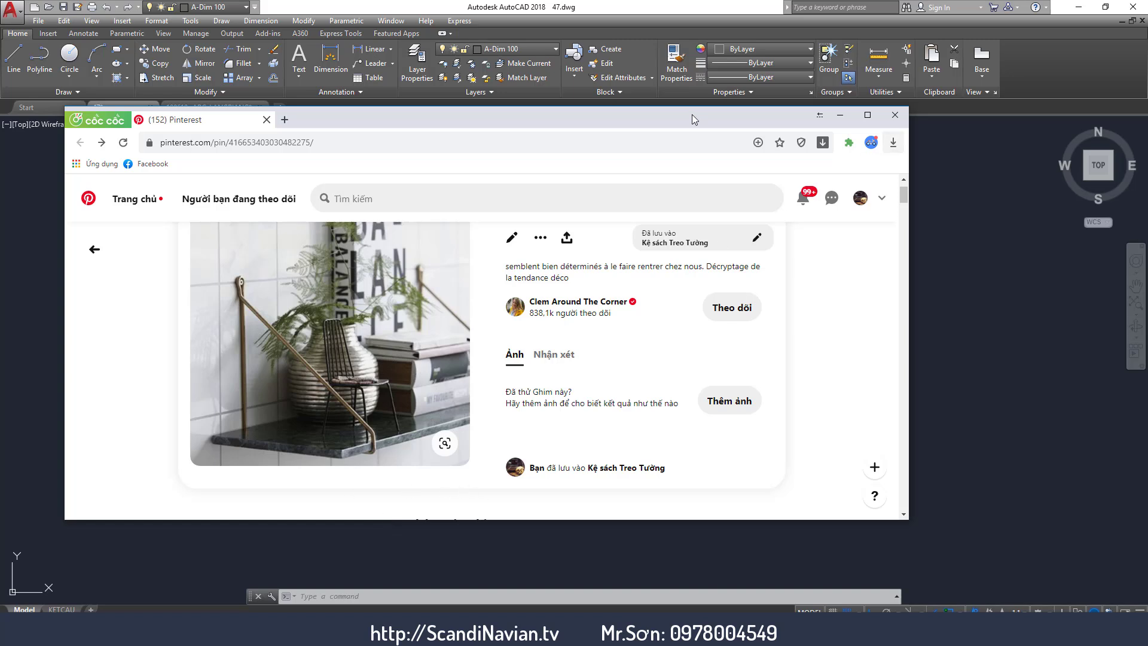
mouse_move(330, 314)
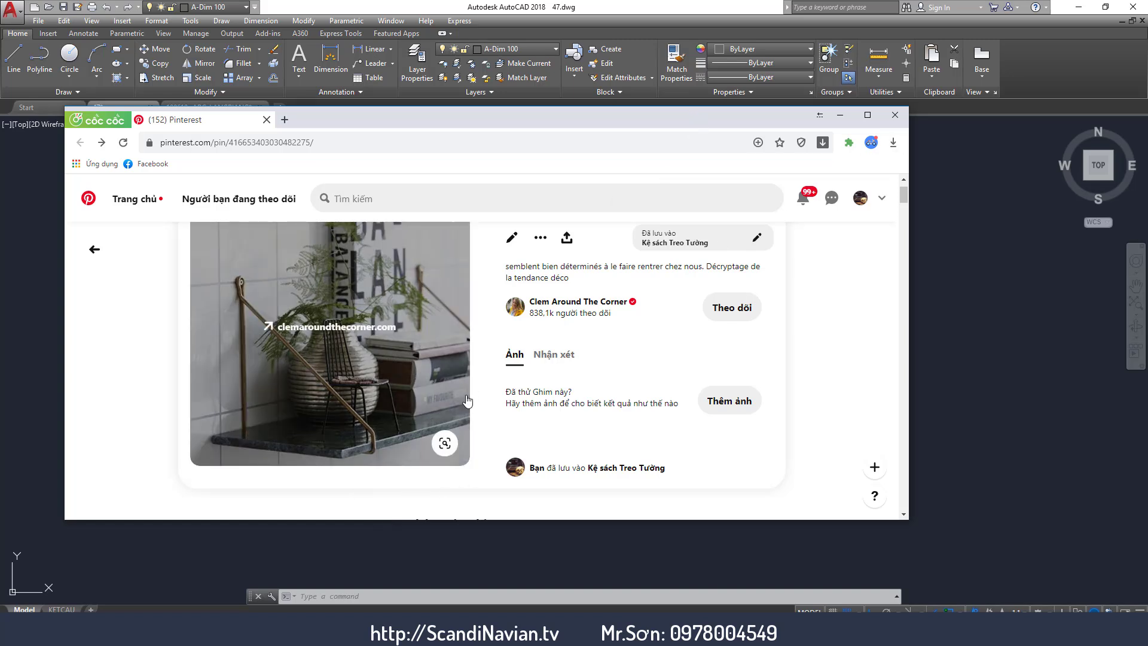
Back in the drawing, delete the lower shelf's two legs.
left_click(840, 115)
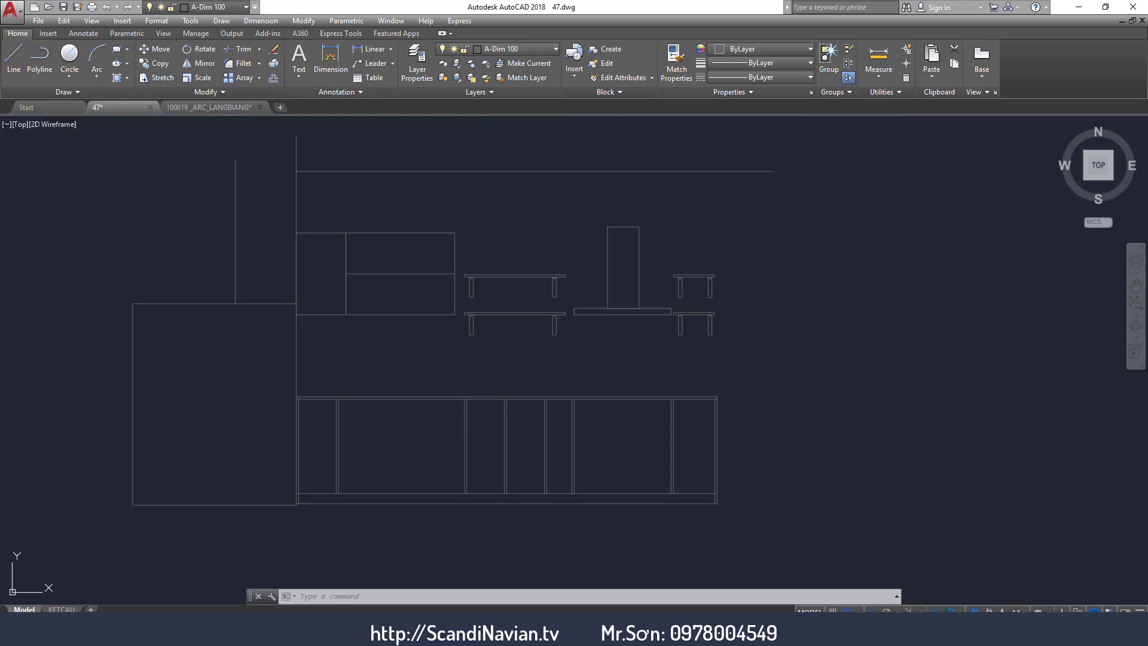
scroll(428, 313, "up", 2)
scroll(769, 367, "up", 2)
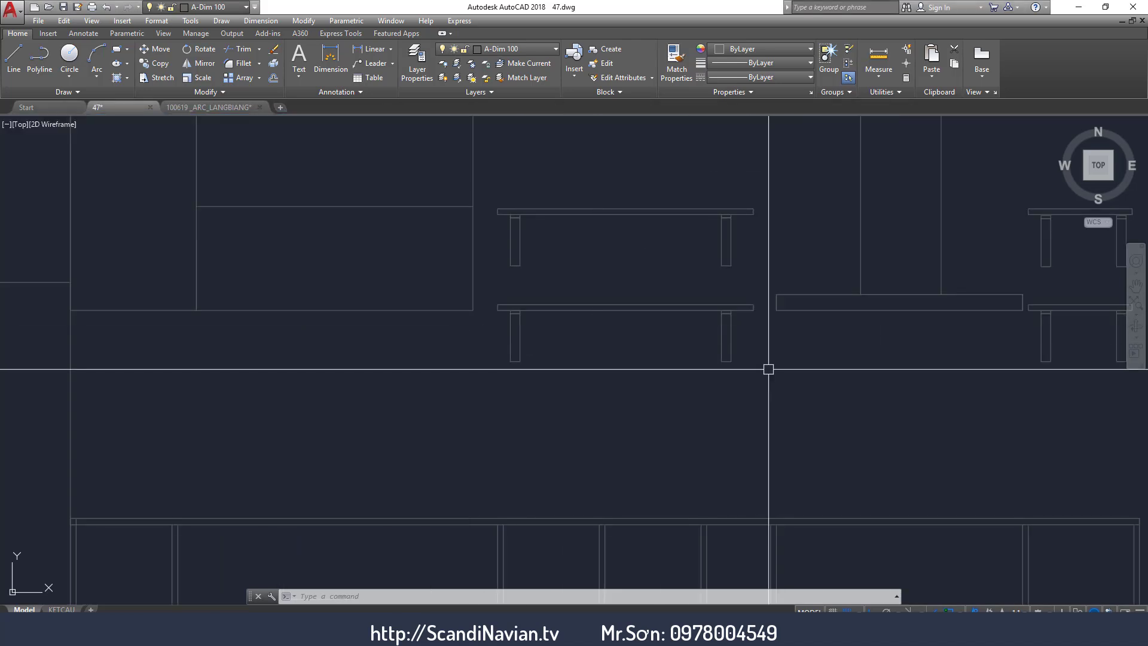
left_click(771, 358)
left_click(487, 377)
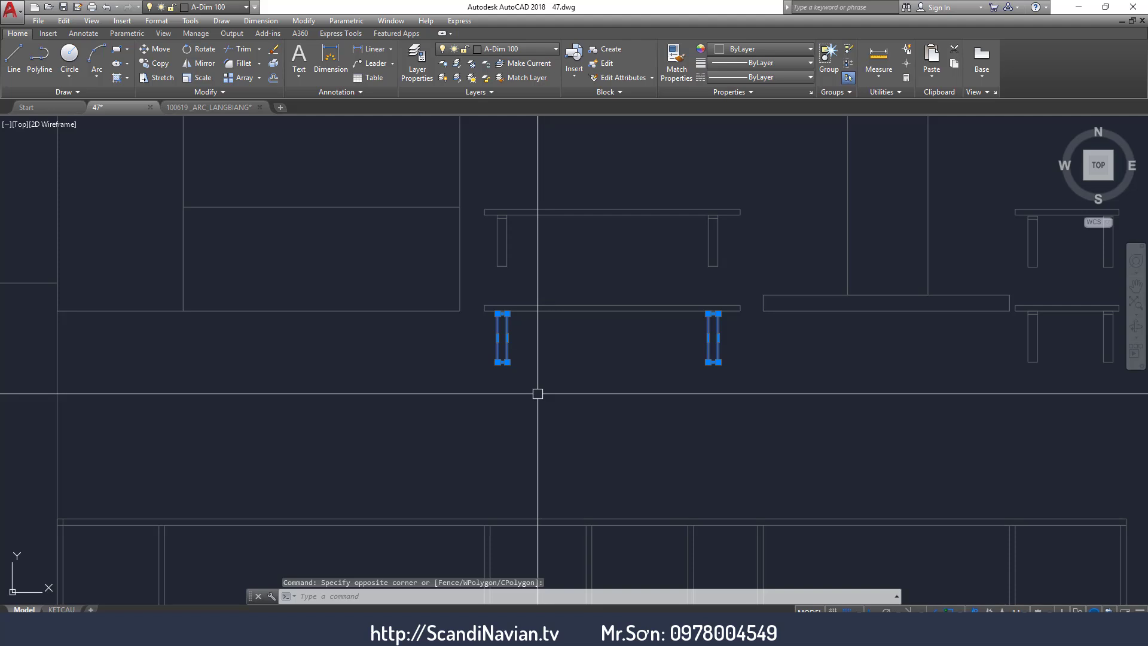
scroll(497, 379, "down", 2)
scroll(486, 358, "up", 2)
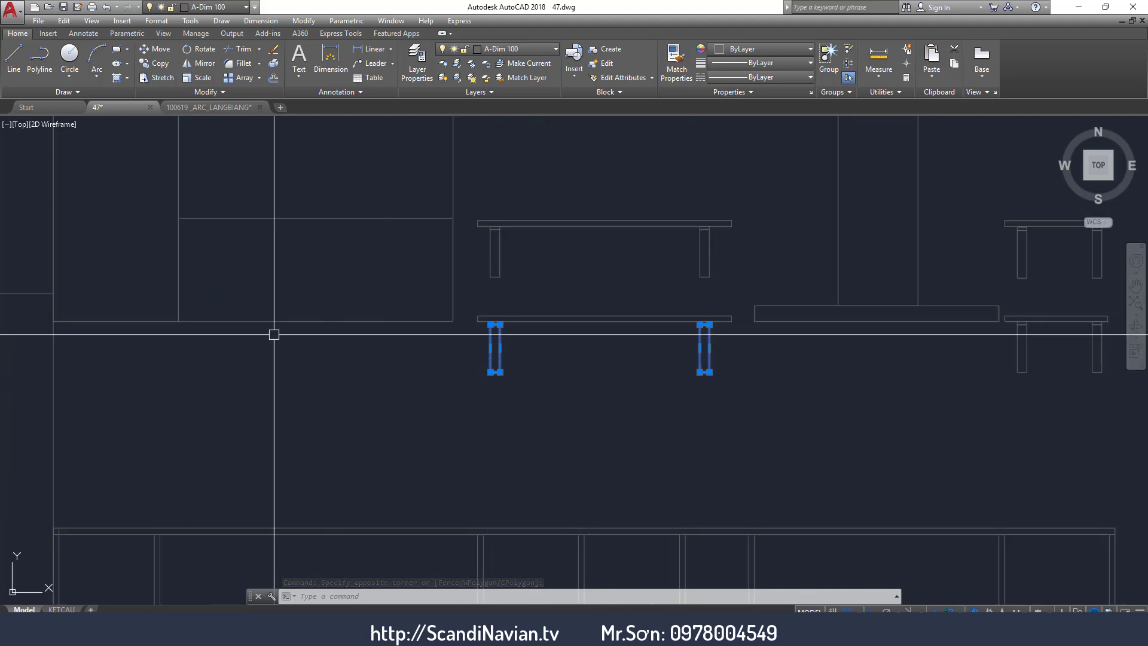
scroll(539, 360, "down", 2)
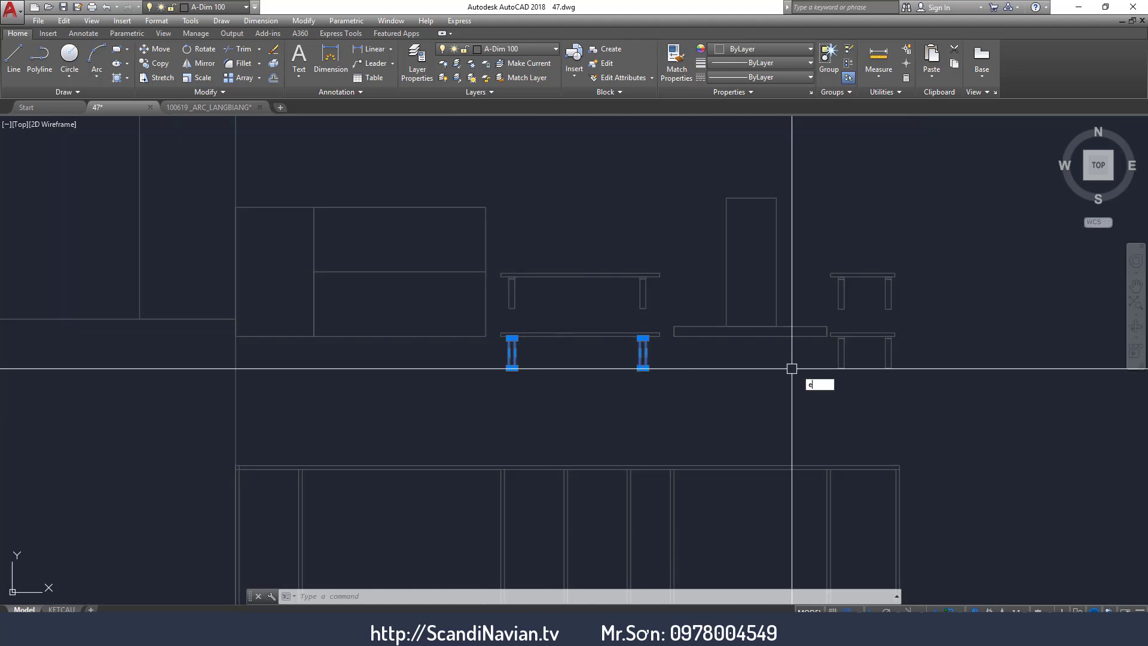
key("Delete")
scroll(859, 362, "up", 2)
Erase the two legs of the right lower shelf.
left_click(859, 362)
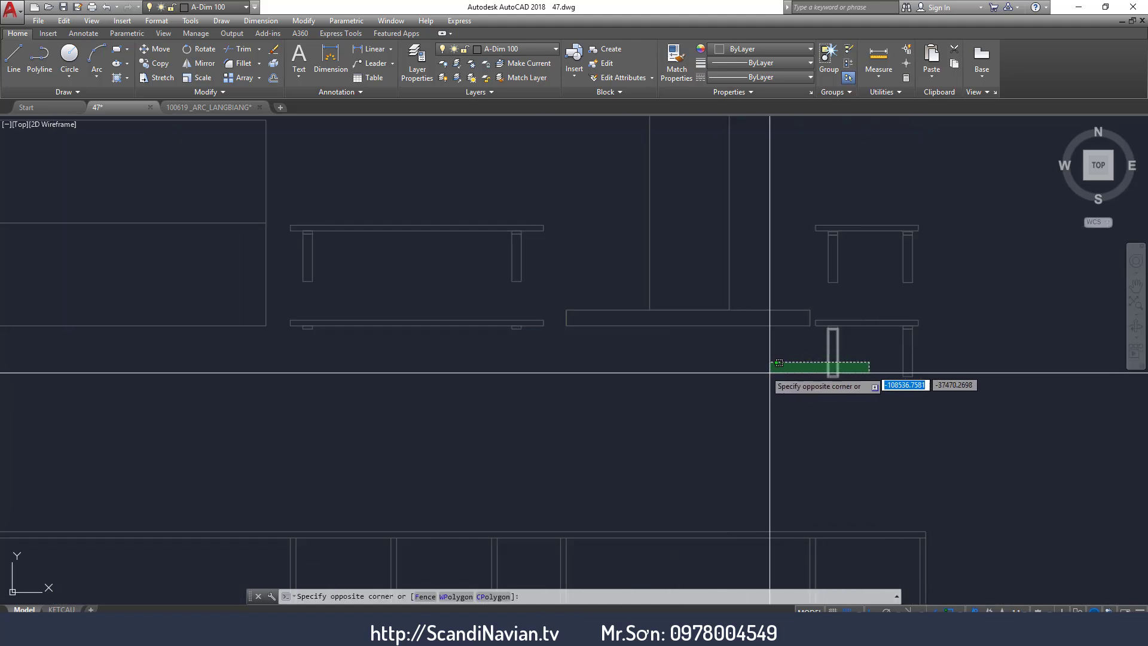
left_click(771, 376)
left_click(779, 294)
left_click(737, 373)
left_click(908, 383)
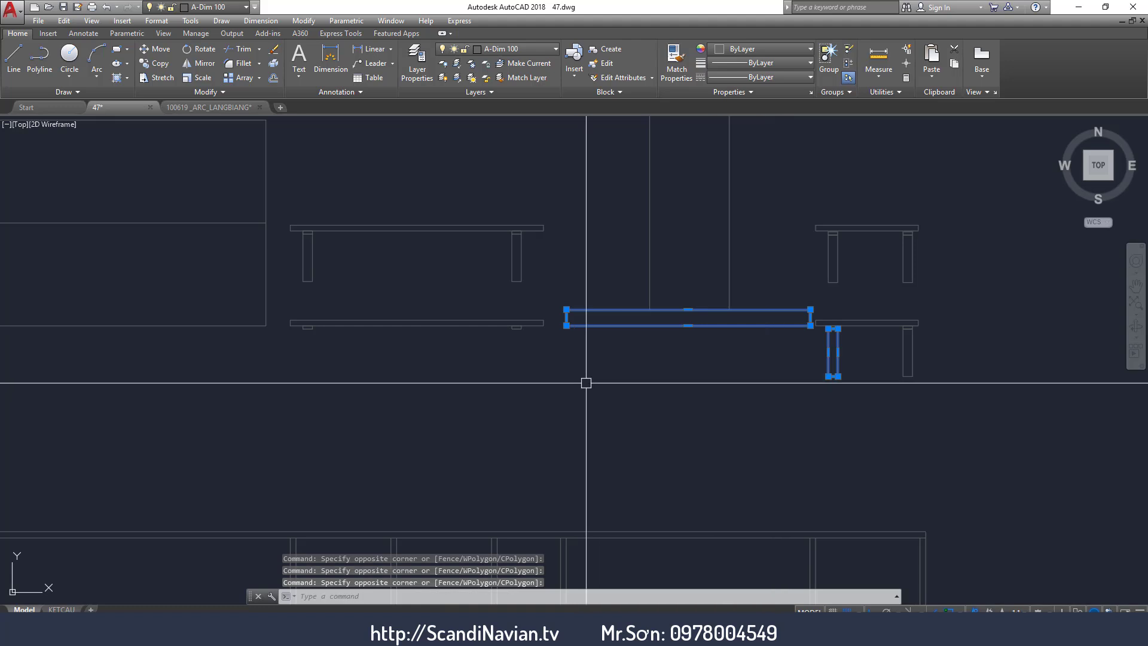
key("Escape")
key("Escape")
key("Escape")
middle_click_drag(961, 355, 919, 386)
left_click(919, 386)
left_click(763, 389)
type("e")
key("Return")
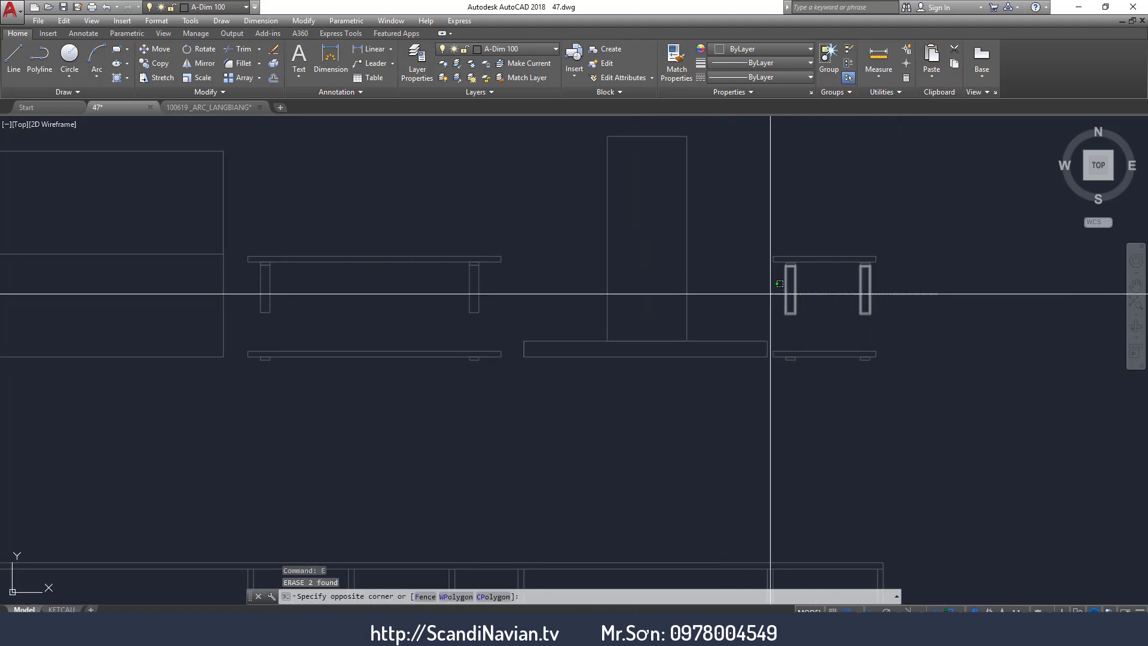
Try selecting the upper table's top rail and right shelf, then cancel.
scroll(795, 335, "up", 2)
middle_click_drag(57, 215, 354, 266)
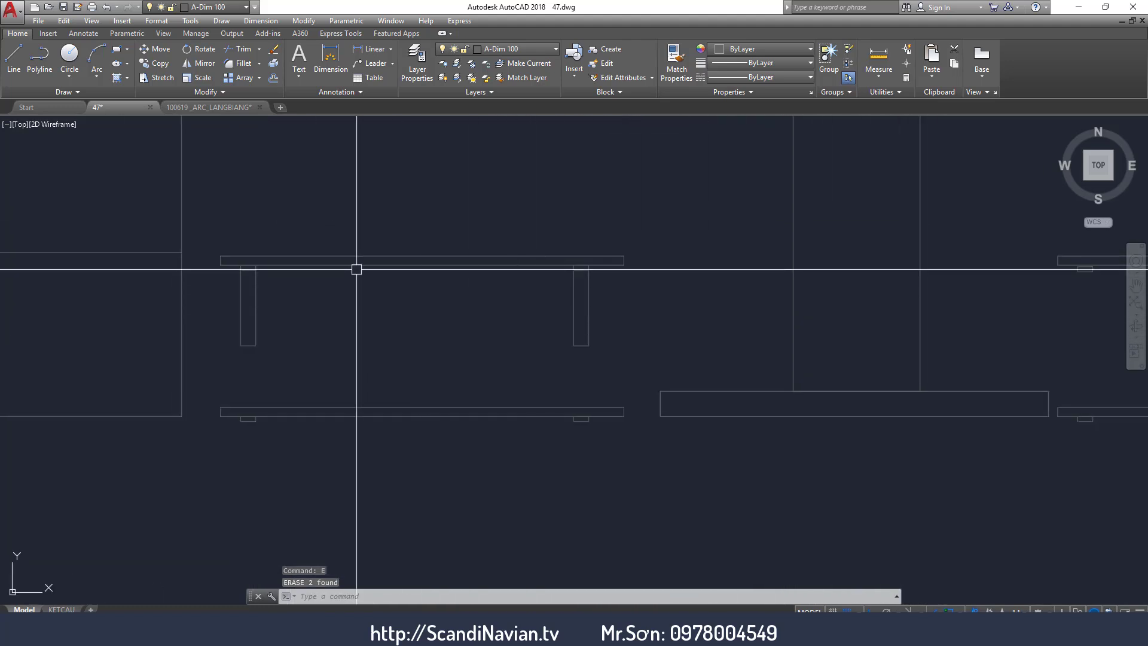
left_click(424, 186)
left_click(235, 166)
left_click(229, 145)
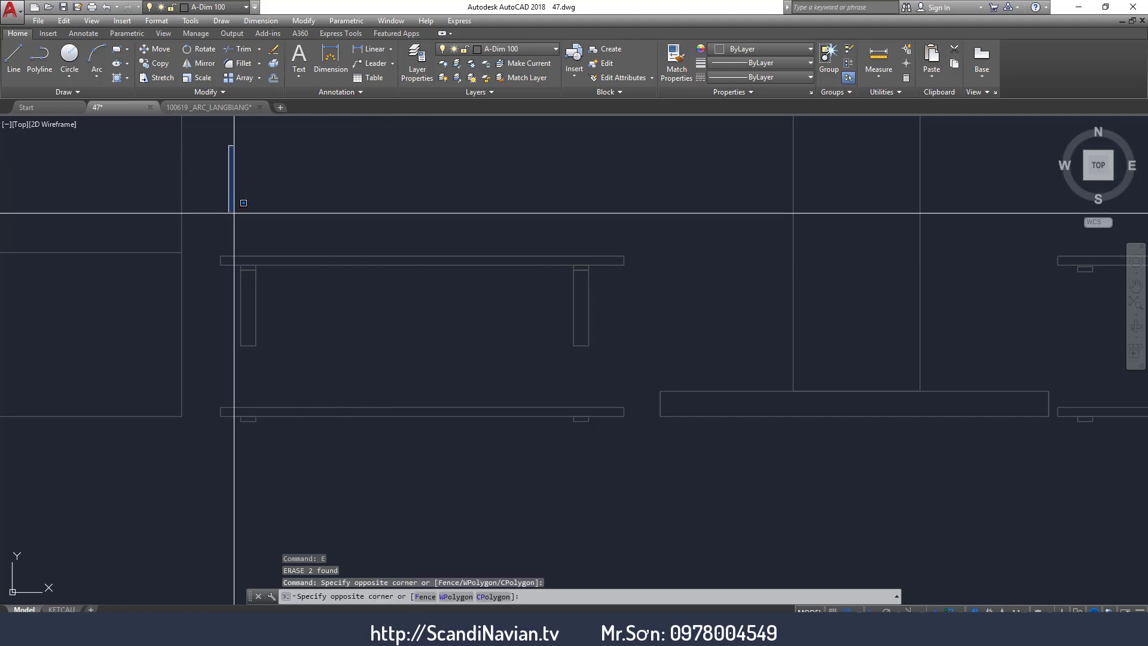
left_click(225, 261)
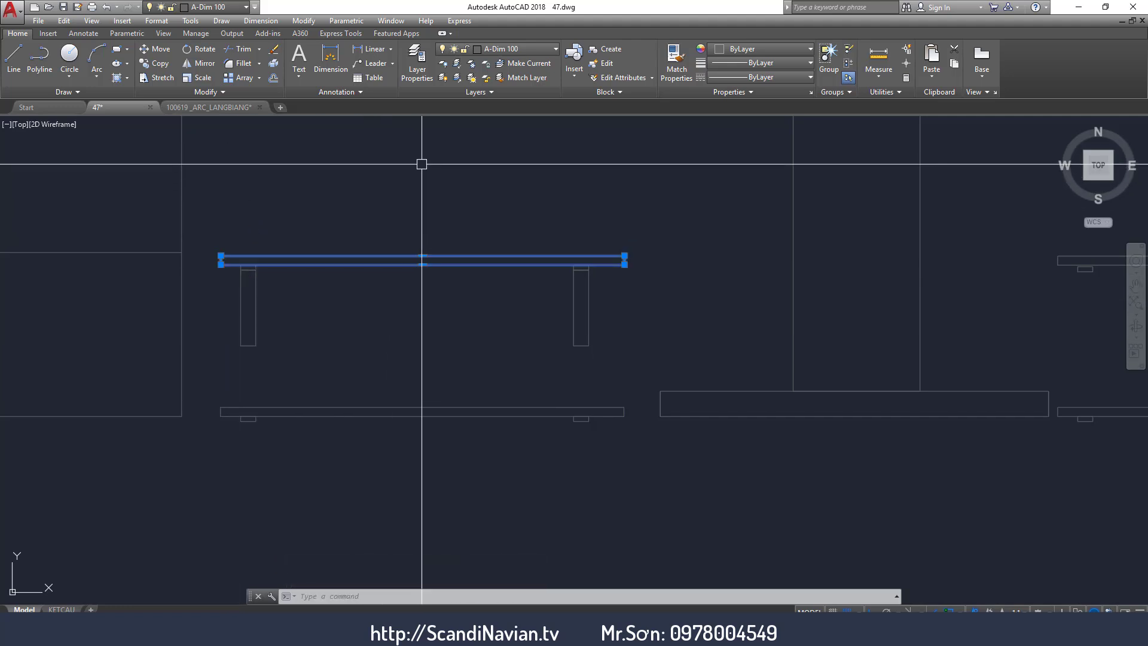
scroll(426, 269, "down", 4)
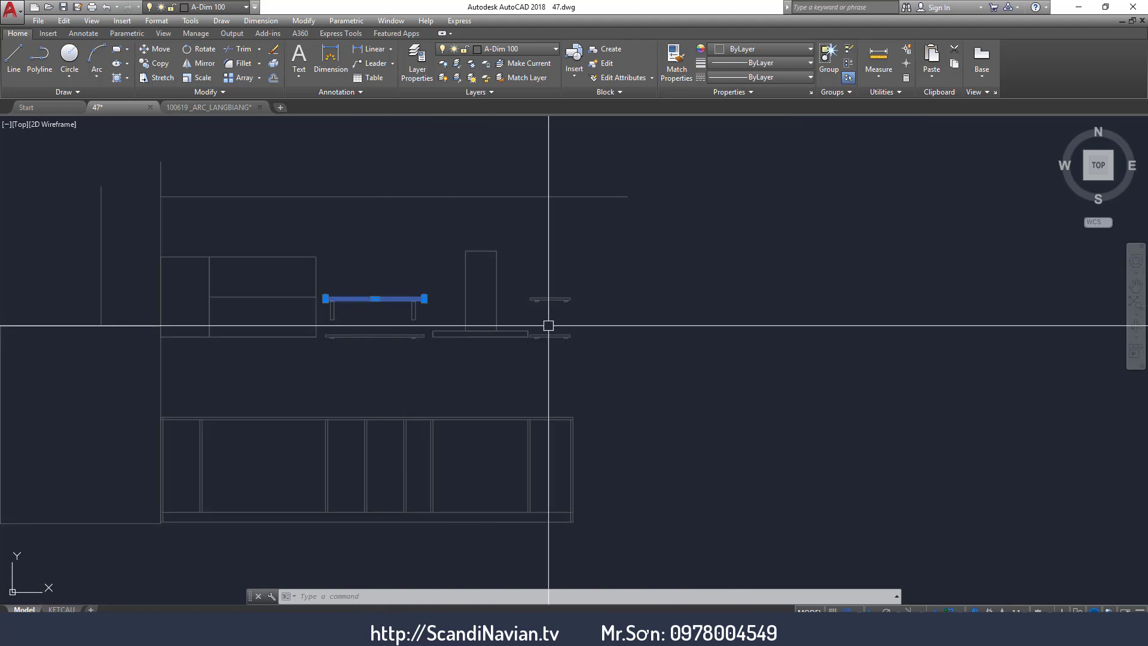
scroll(548, 325, "up", 4)
left_click(584, 321)
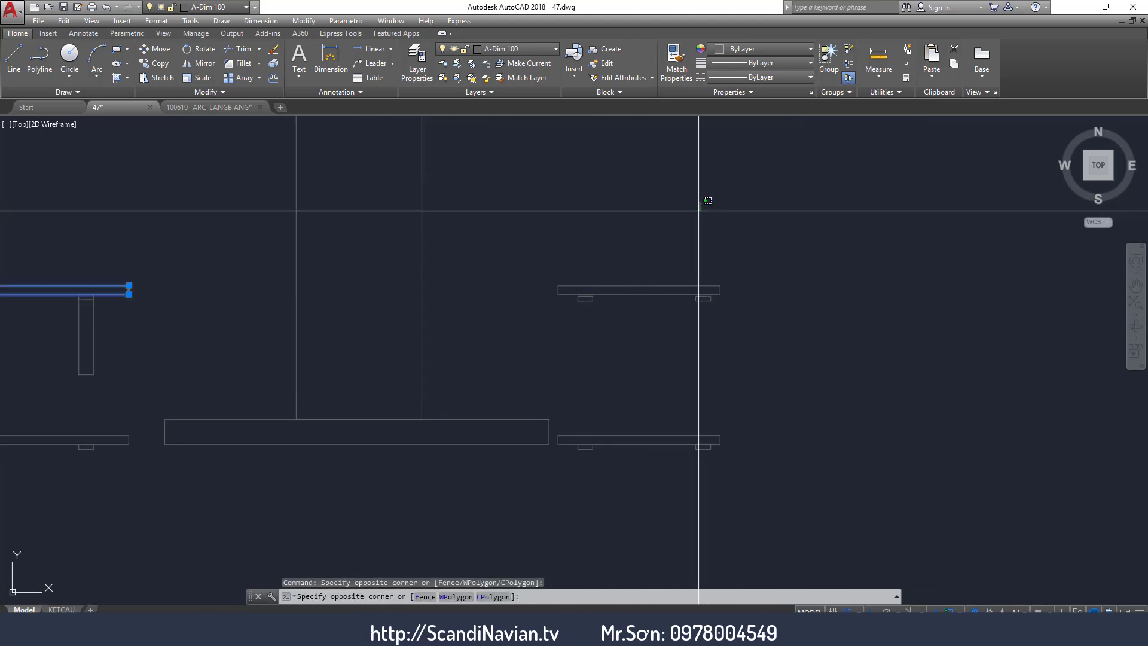
left_click(697, 205)
scroll(598, 341, "down", 4)
key("Escape")
key("Escape")
scroll(328, 348, "up", 2)
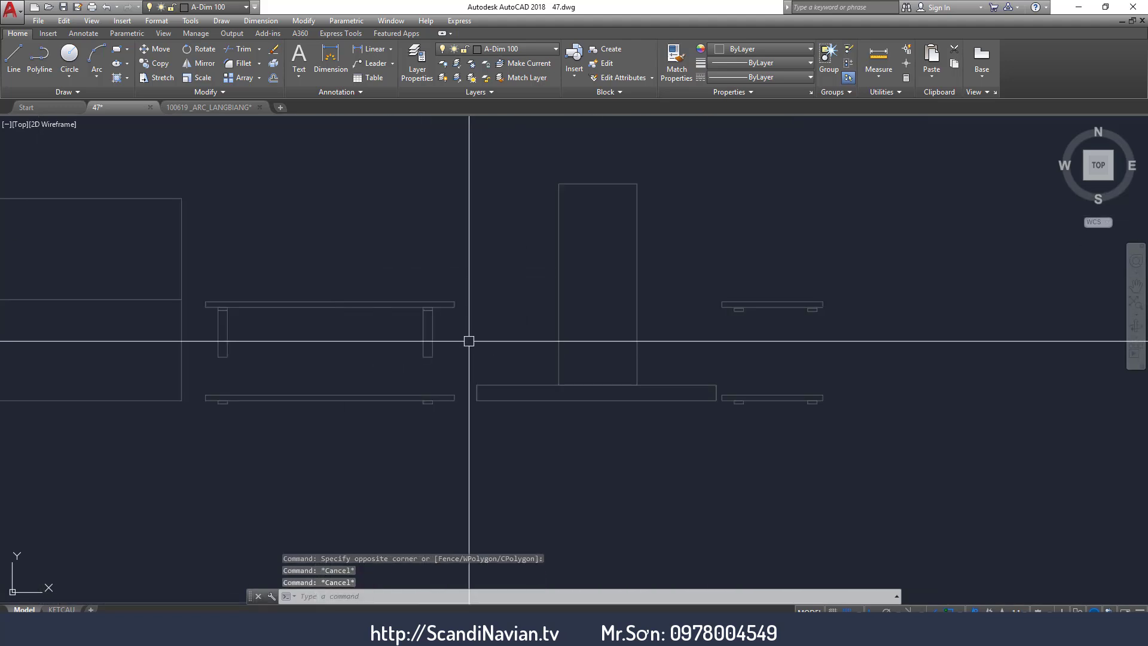
Erase both legs of the upper table with a crossing window.
left_click(463, 335)
left_click(227, 351)
type("e")
key("Return")
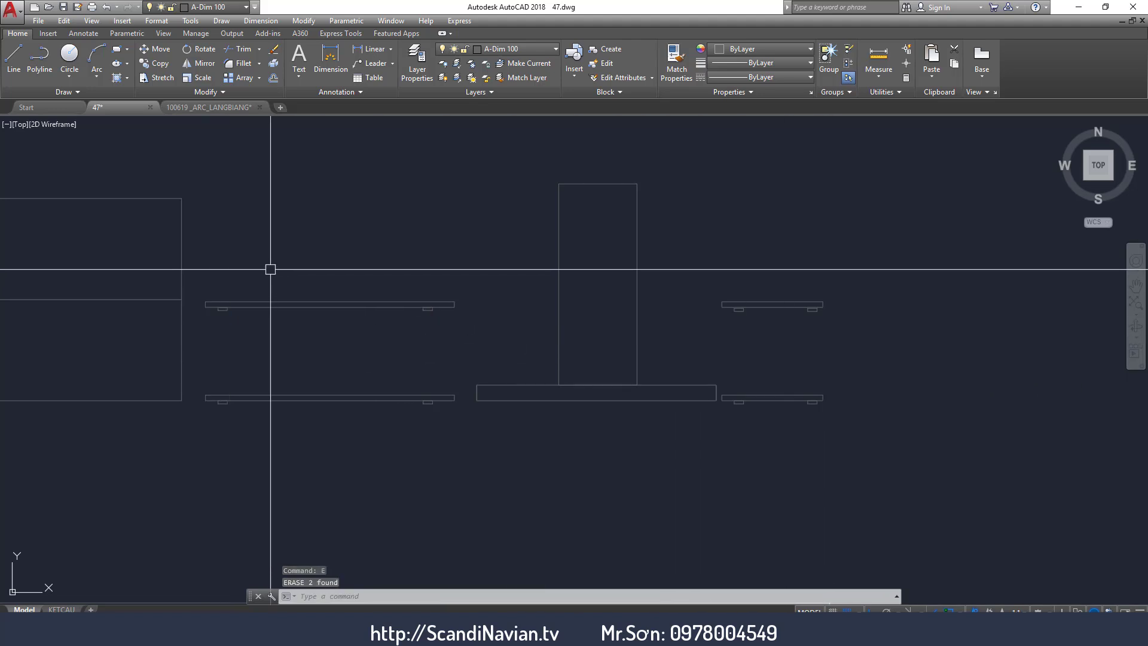
scroll(579, 303, "down", 5)
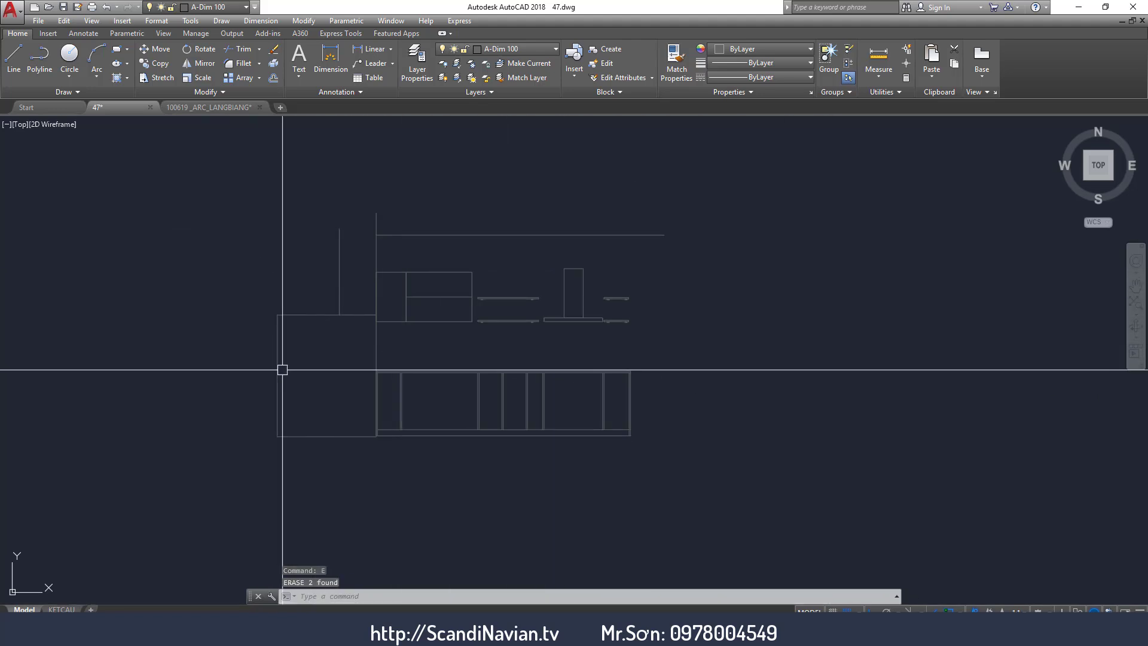
scroll(282, 368, "up", 2)
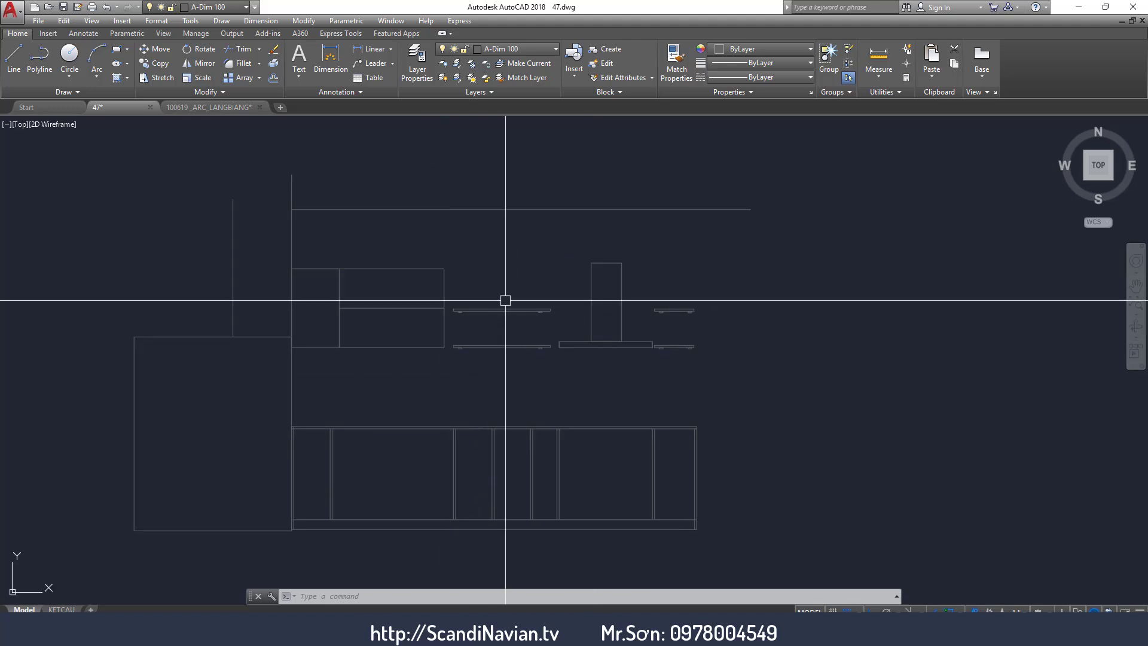
scroll(505, 302, "up", 2)
Draw two empty selection windows, then pan the drawing left and slightly up.
left_click(256, 405)
left_click(448, 446)
left_click(438, 211)
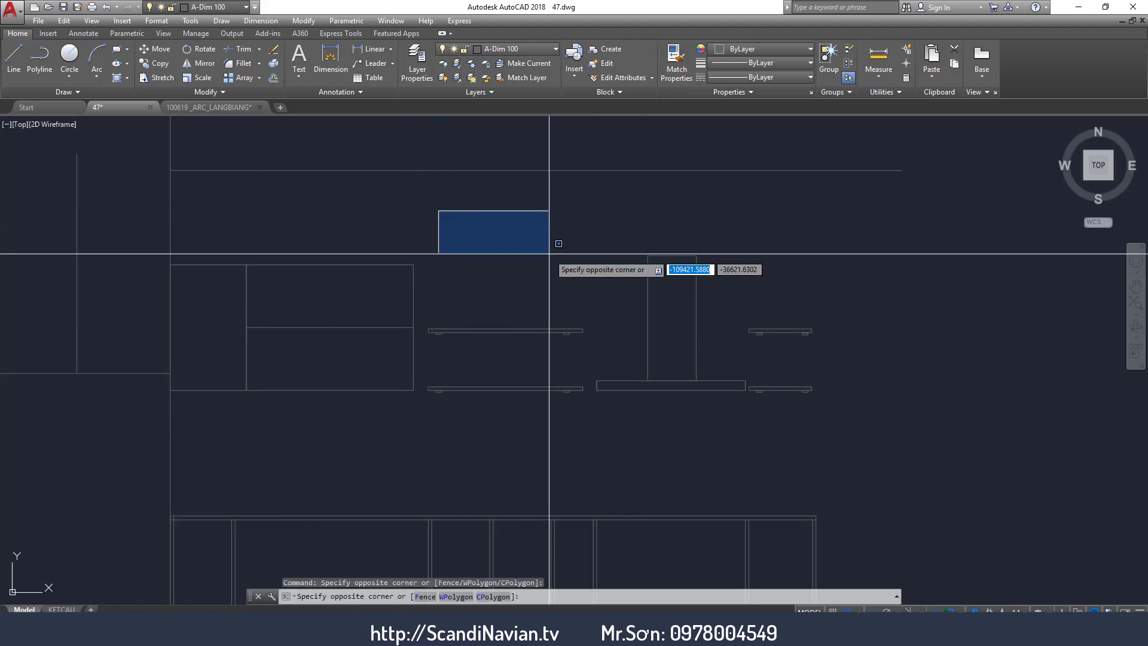
left_click(547, 251)
scroll(716, 290, "down", 2)
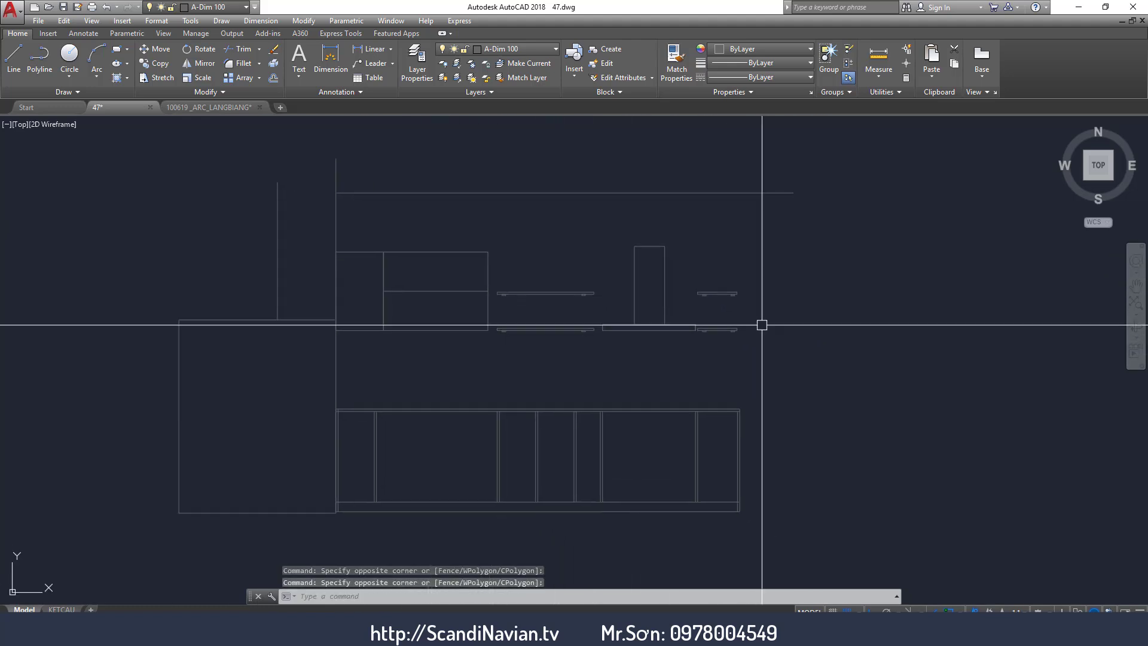
middle_click_drag(531, 218, 435, 200)
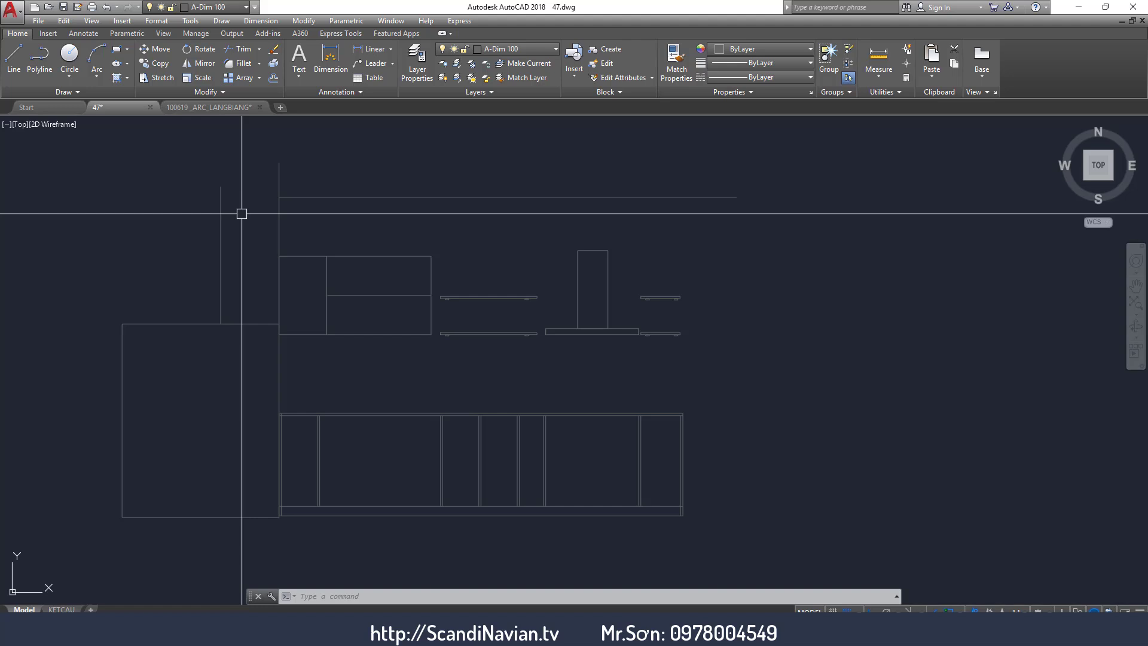
scroll(418, 247, "up", 4)
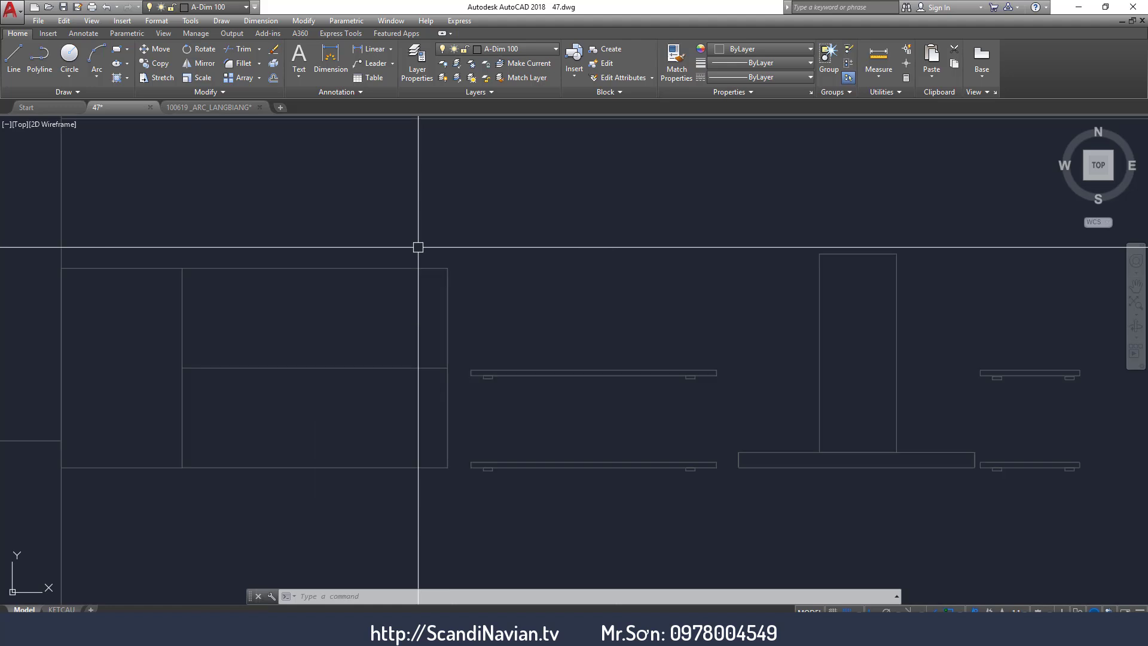
type("rec")
key("Return")
left_click(322, 209)
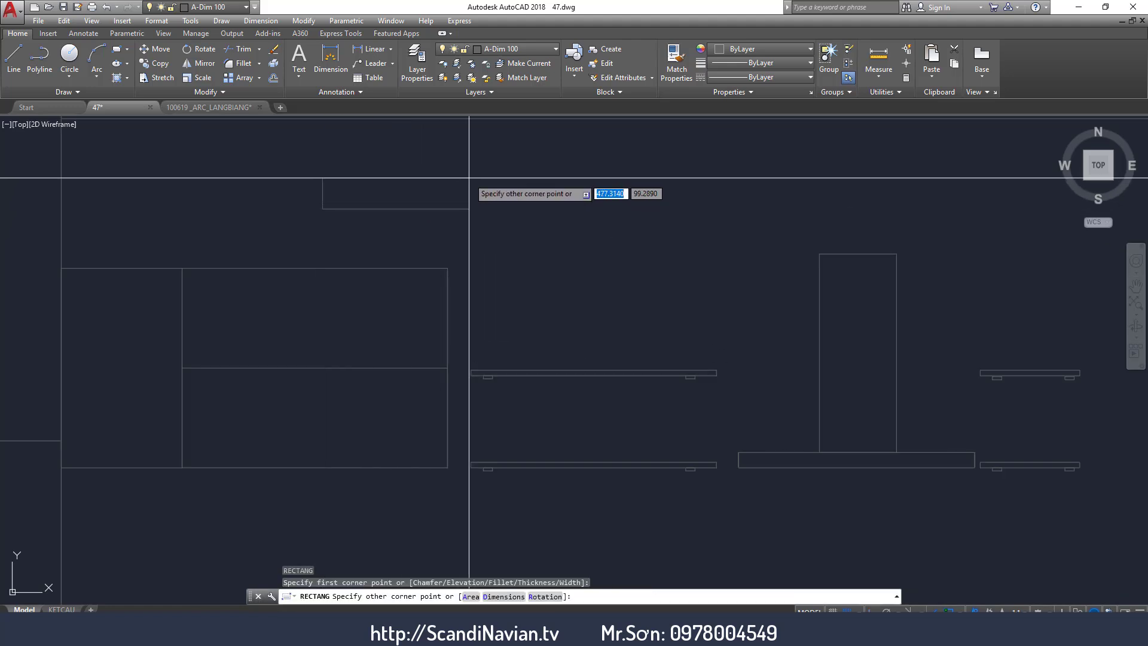
left_click(468, 179)
left_click(502, 179)
left_click(436, 199)
type("e")
key("Return")
scroll(446, 297, "down", 2)
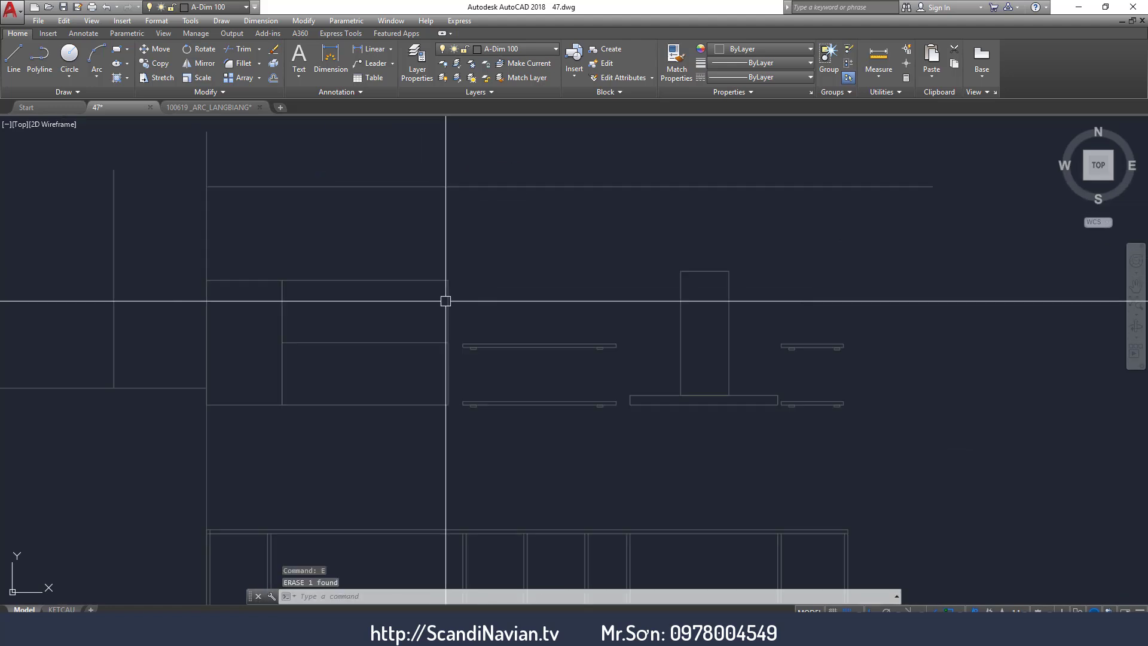
scroll(522, 372, "down", 2)
scroll(523, 372, "up", 2)
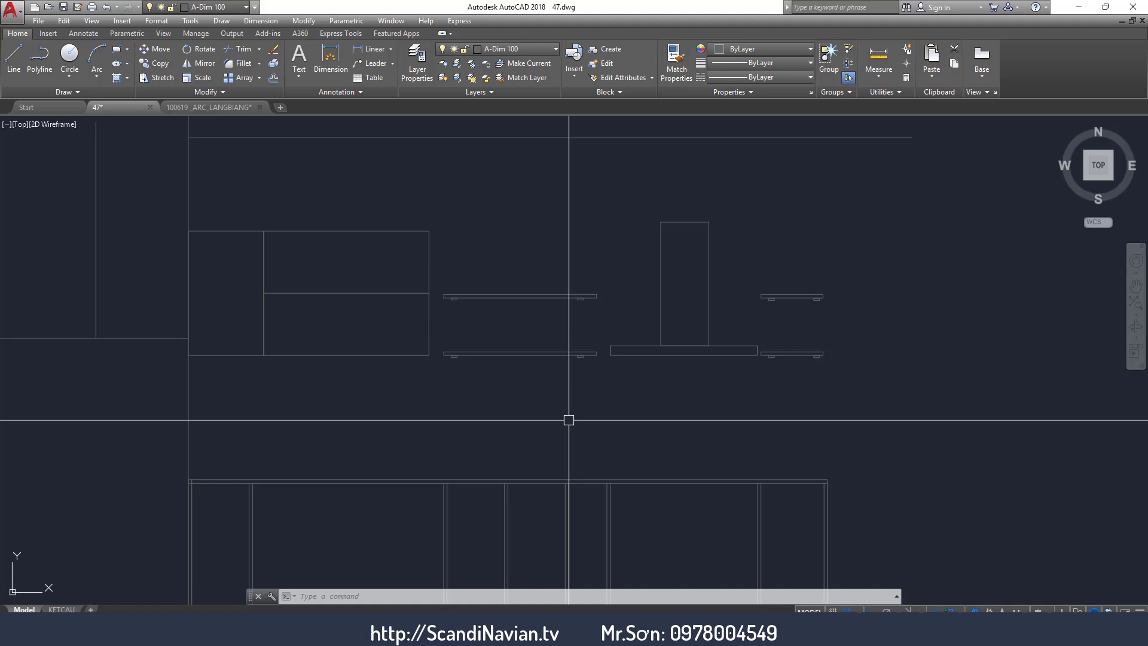
scroll(432, 215, "down", 2)
scroll(374, 179, "up", 2)
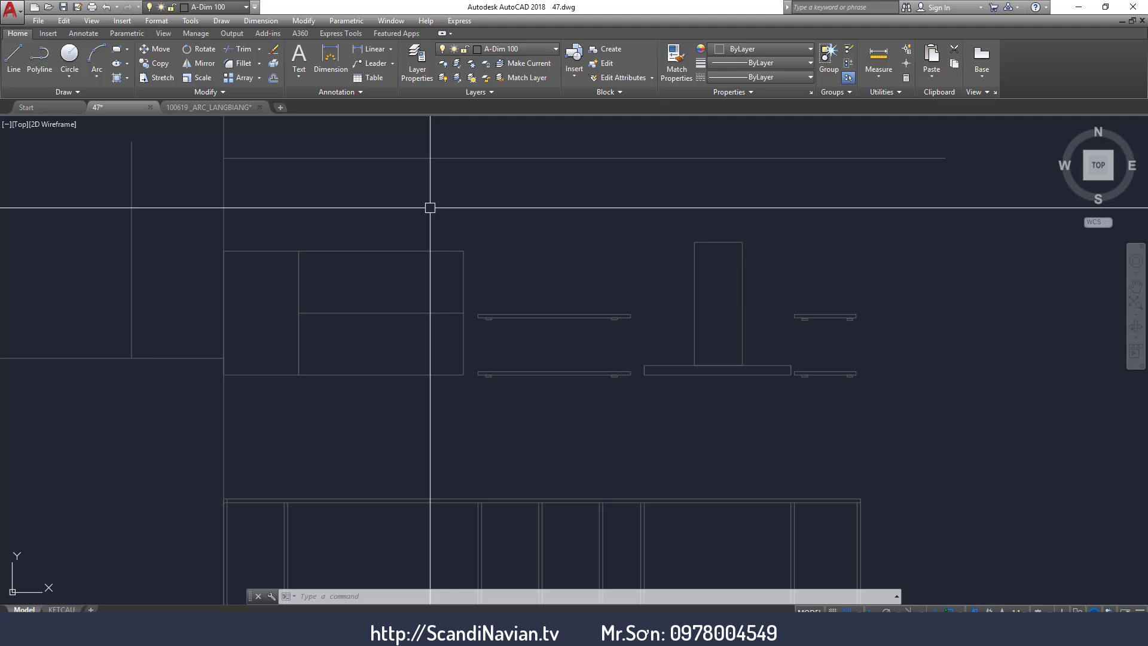
Abandon the DIMLINEAR dimension to the ceiling line and clear the stray selection windows.
scroll(430, 207, "down", 2)
type("dli")
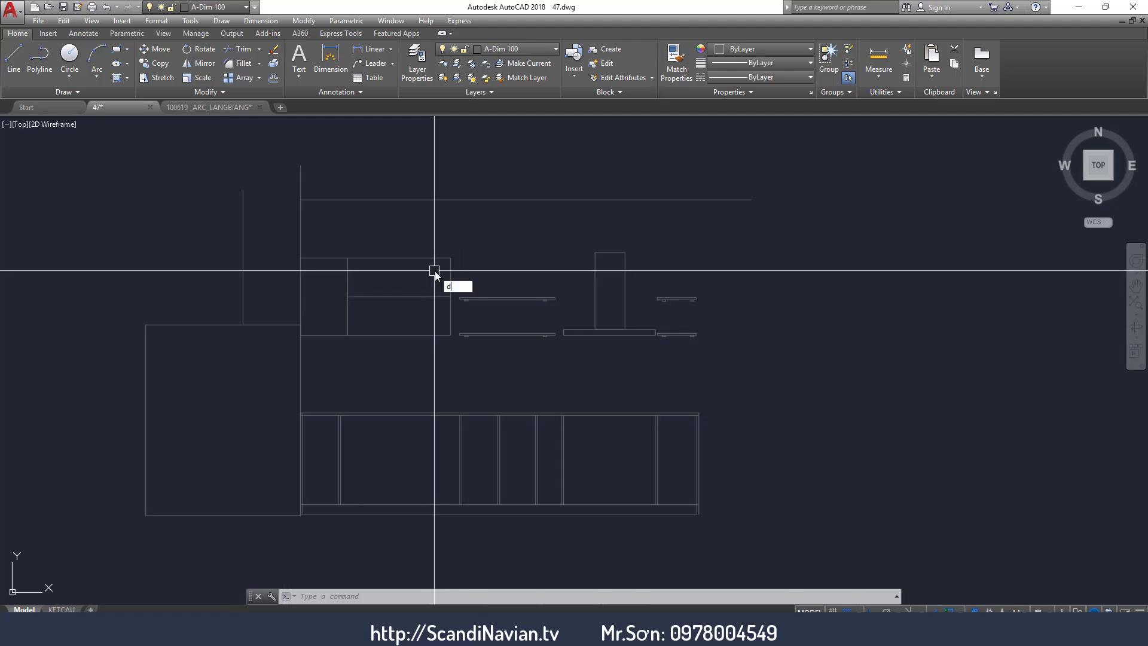
key("Return")
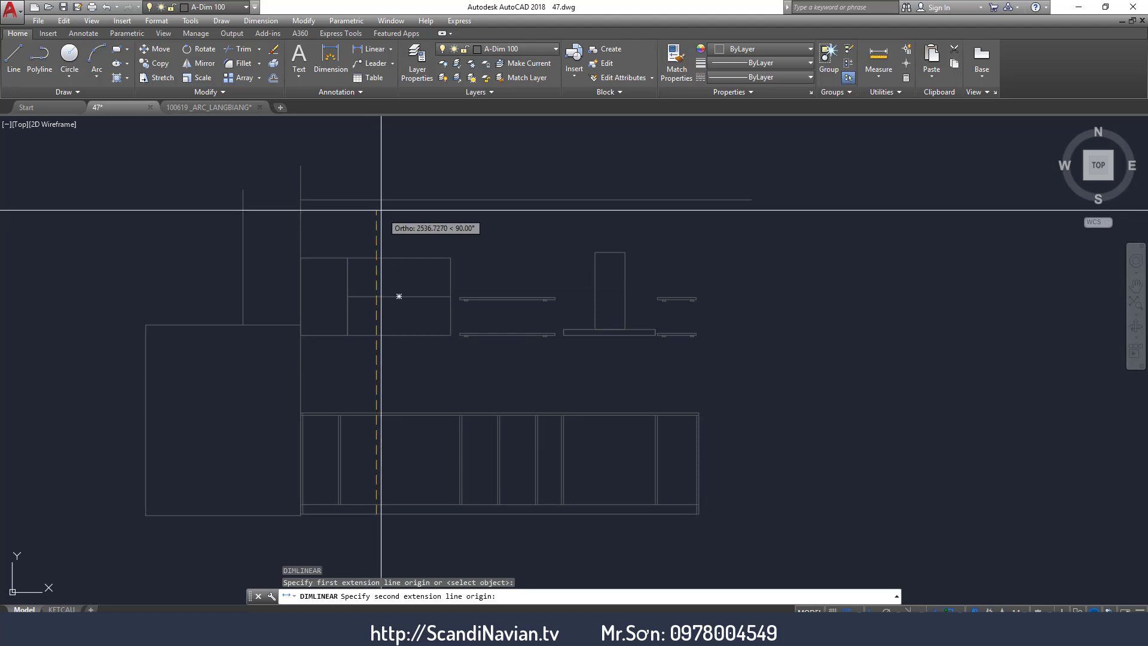
left_click(376, 199)
scroll(378, 354, "up", 3)
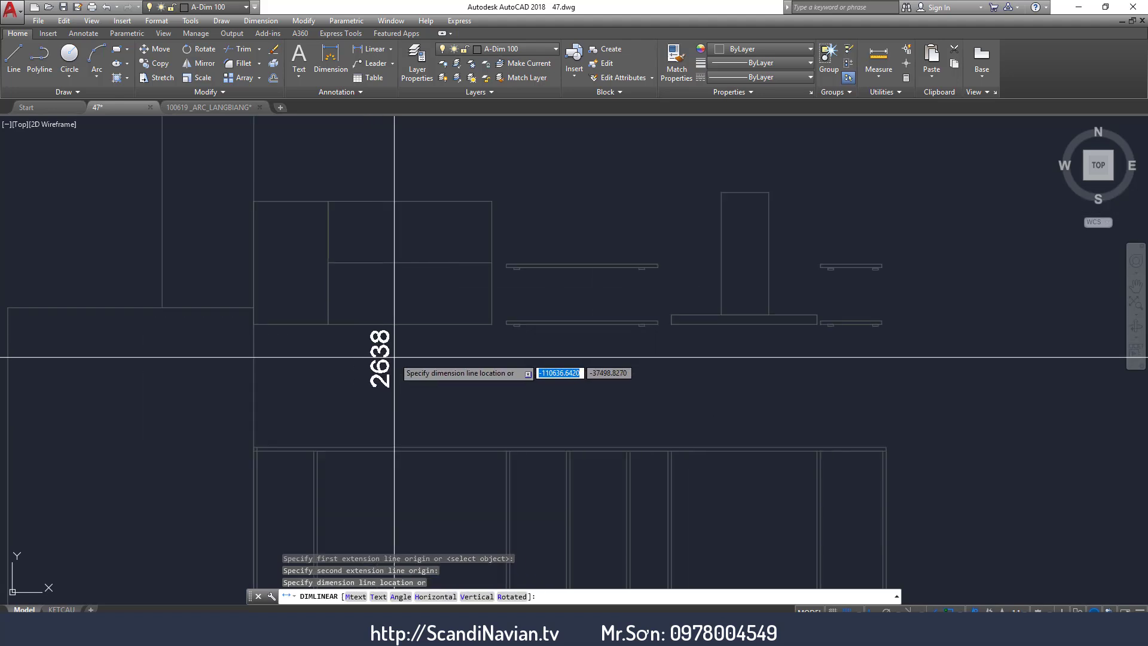
key("Escape")
scroll(515, 361, "down", 4)
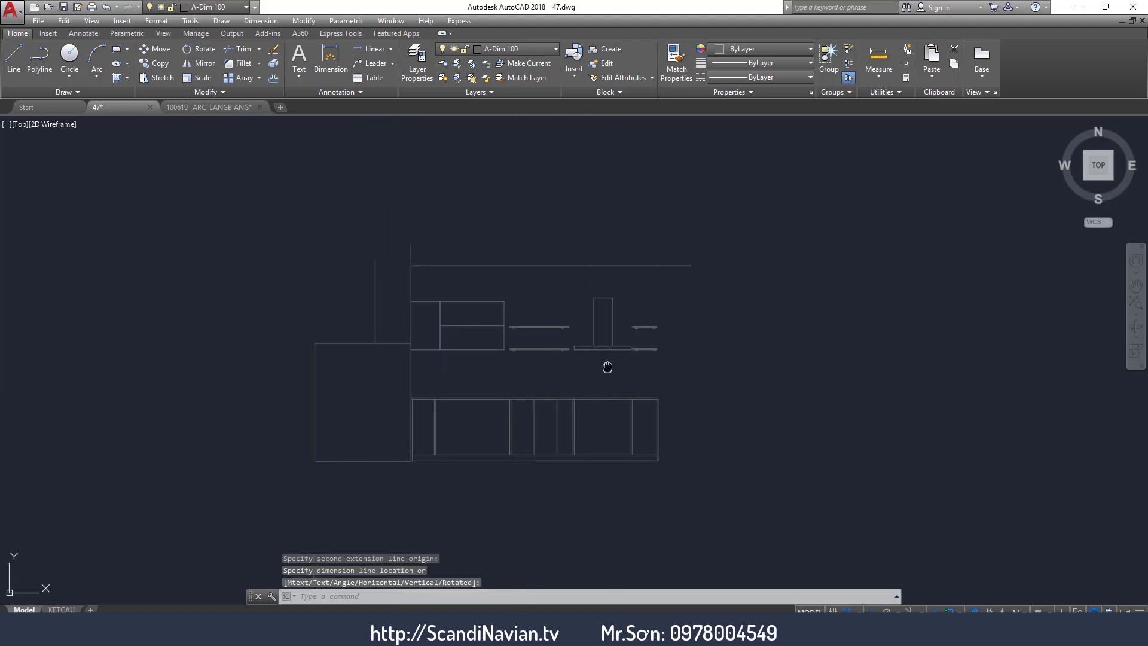
scroll(476, 341, "up", 1)
scroll(249, 253, "up", 1)
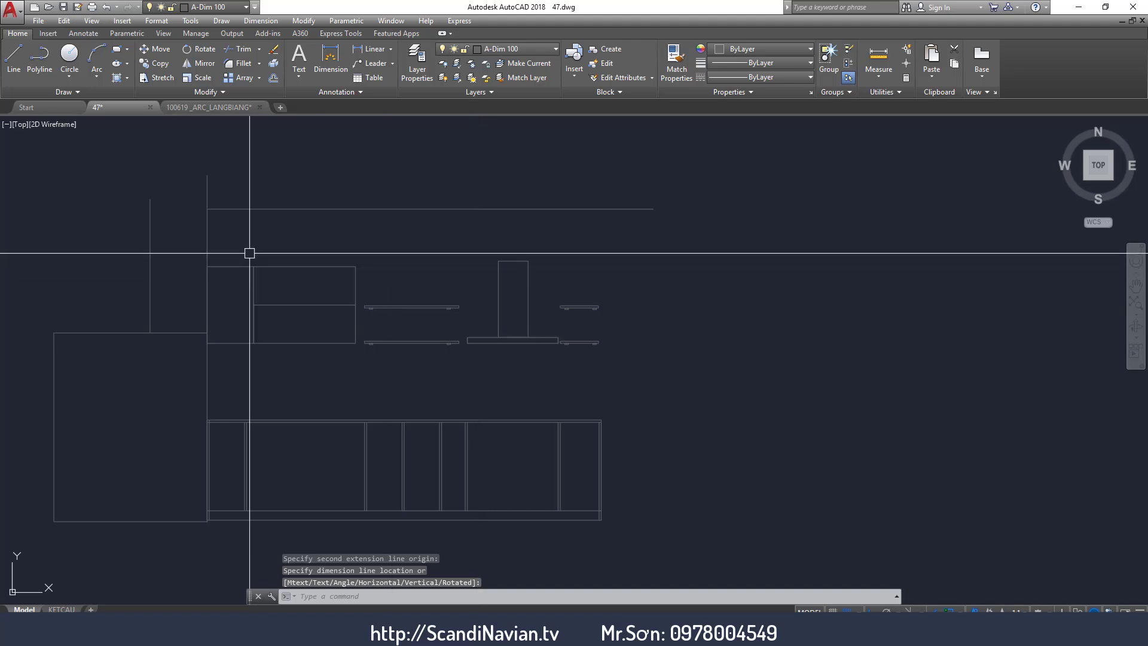
left_click(220, 223)
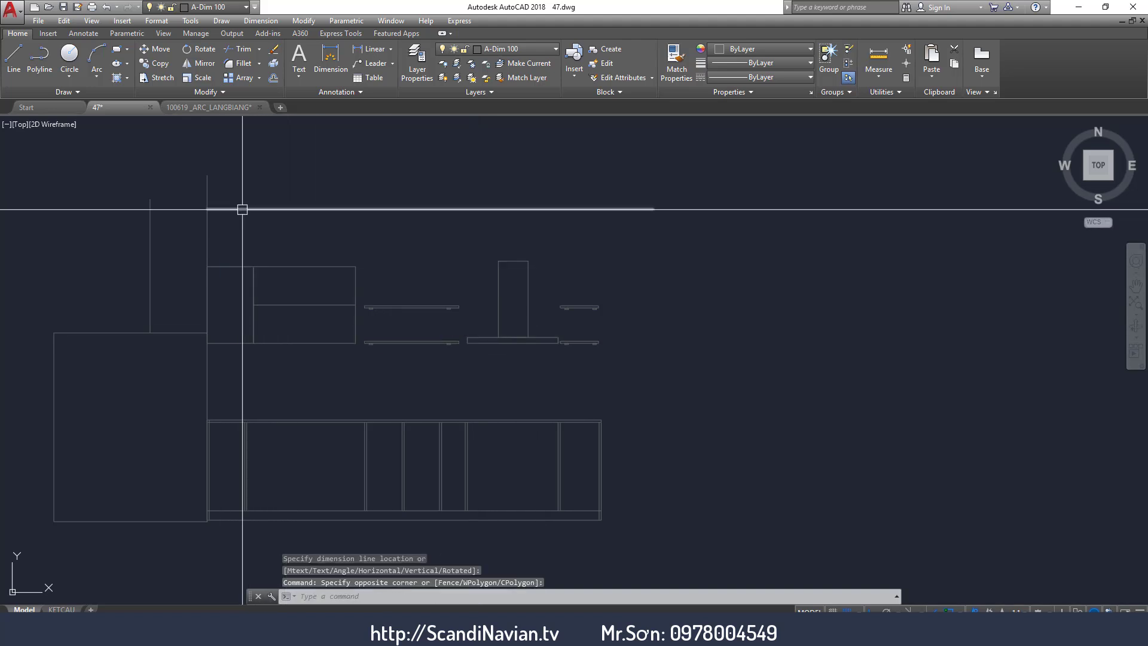
left_click(222, 218)
key("Escape")
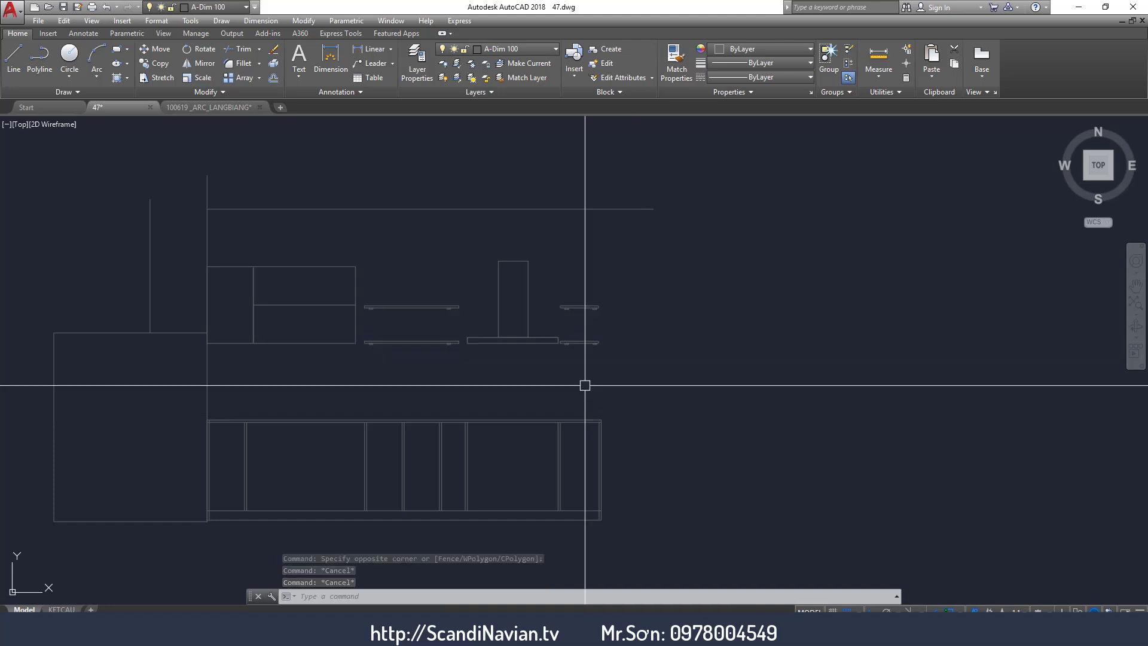
Draw a rectangle from the counter top's right end to the ceiling line's left end.
type("rec")
key("Return")
left_click(605, 421)
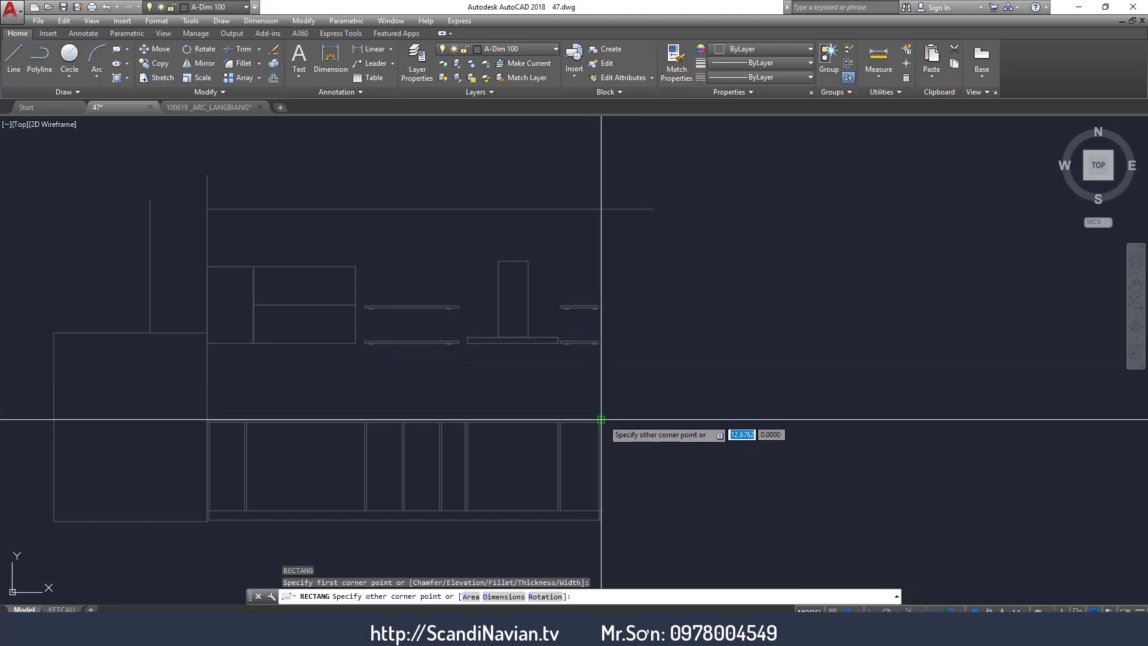
left_click(211, 208)
Measure the rectangle with AREA Object: area 5977737.4759, perimeter 10262.9057.
type("aa")
key("Return")
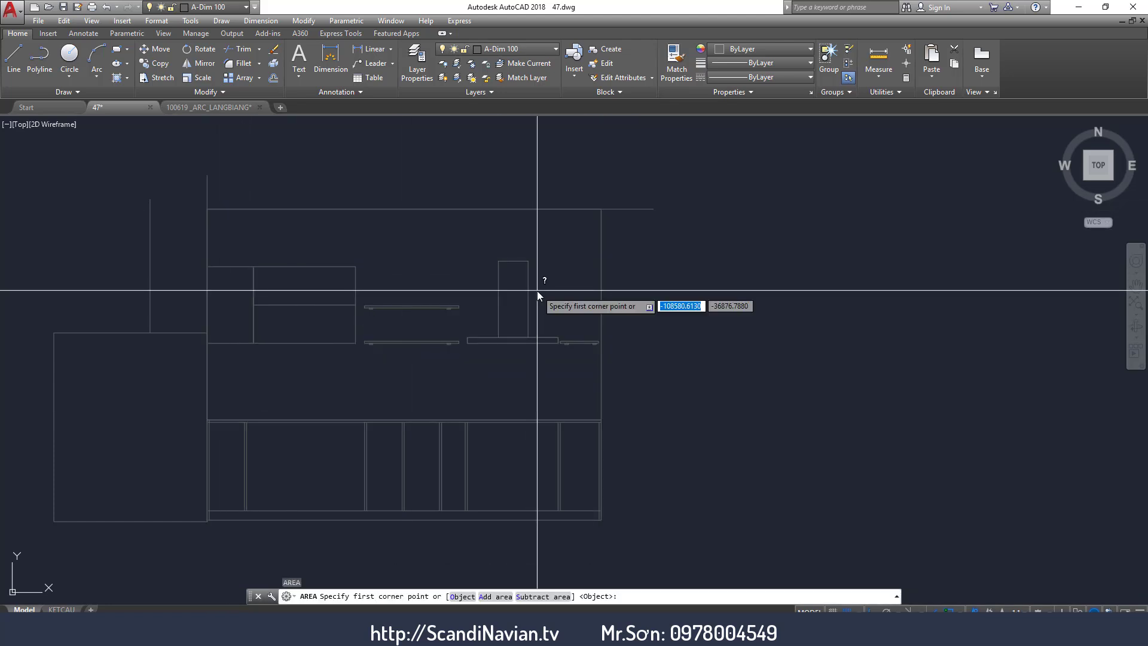
type("o")
key("Return")
left_click(603, 254)
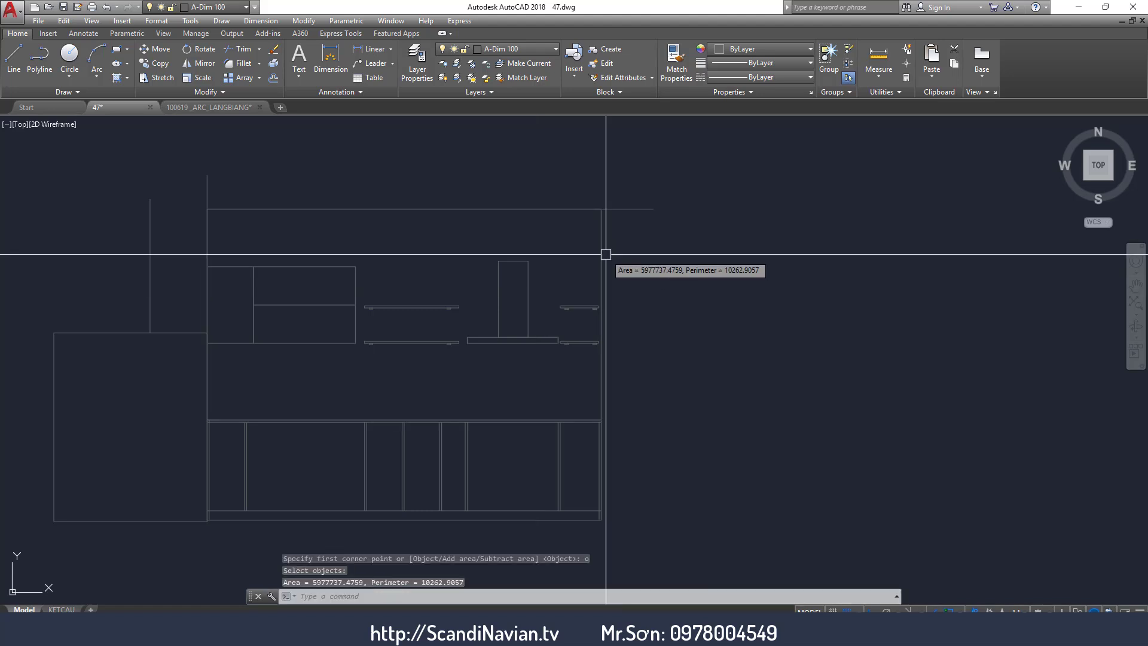
left_click(601, 253)
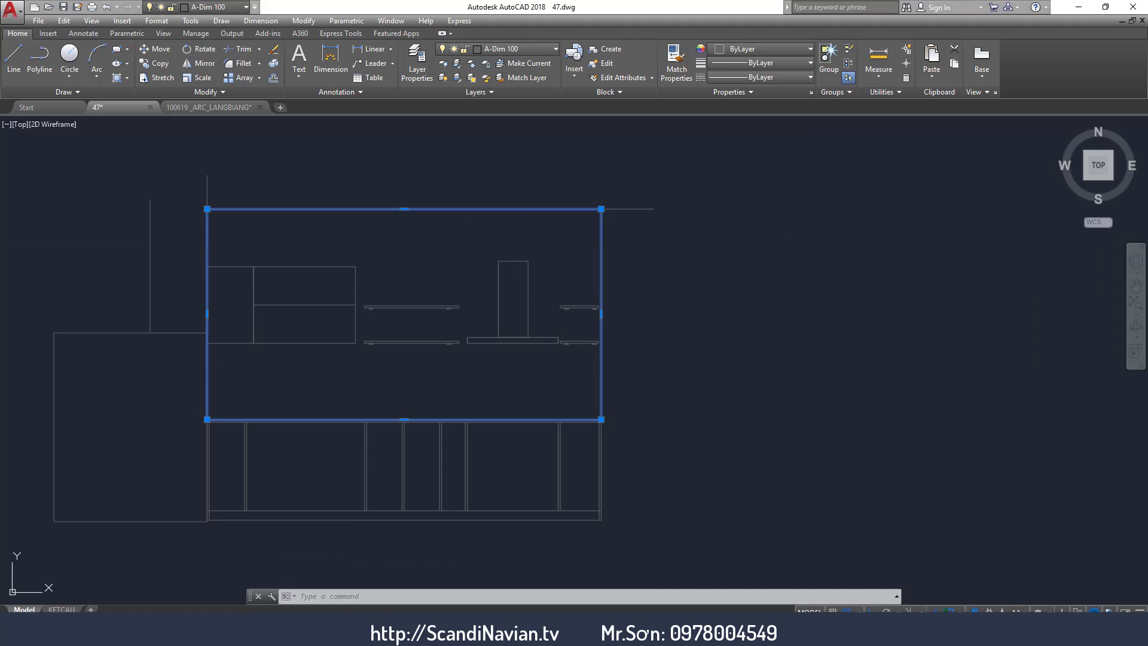
Compute 6 × 140 in Windows Calculator as a first attempt.
left_click(420, 443)
left_click(467, 409)
left_click(327, 475)
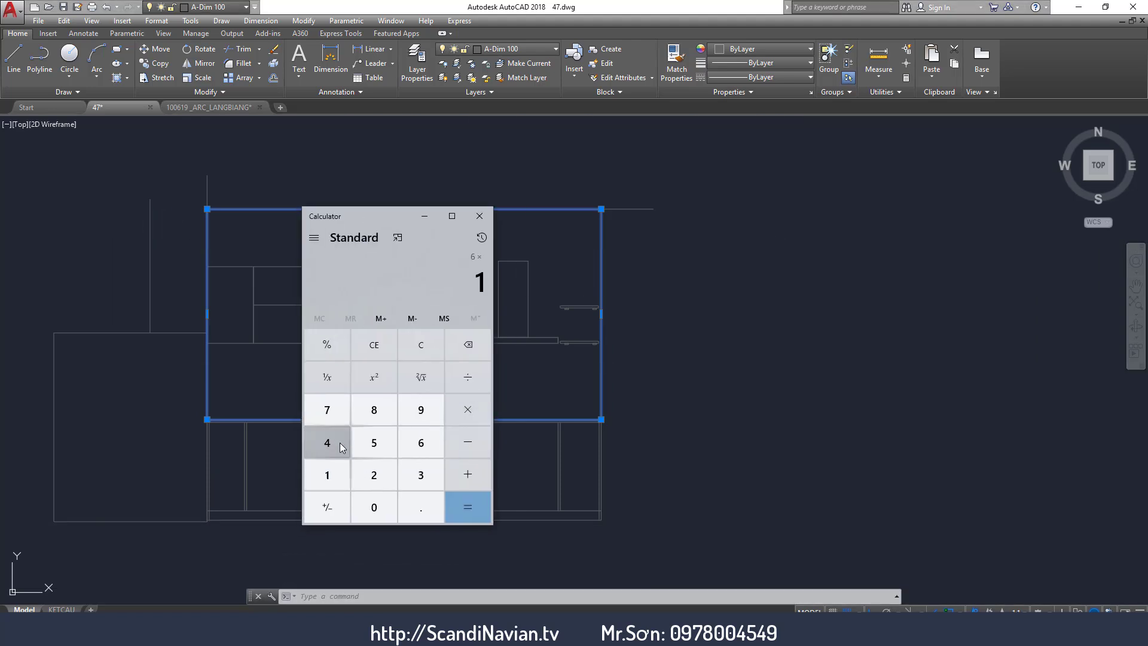
left_click(330, 443)
left_click(390, 514)
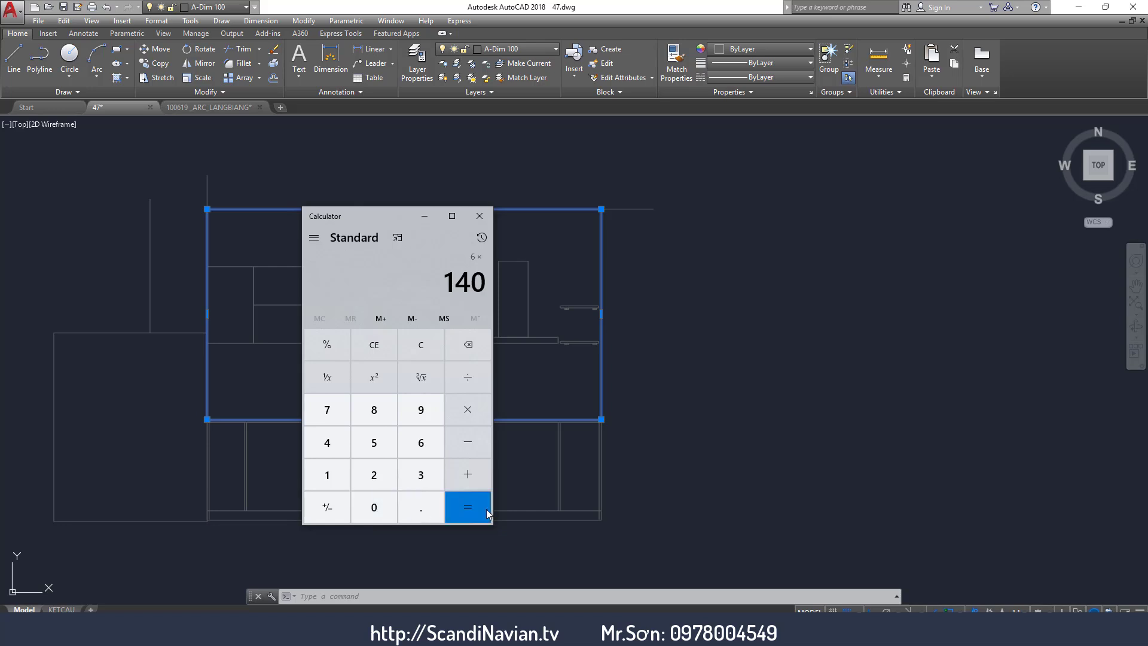
left_click(485, 509)
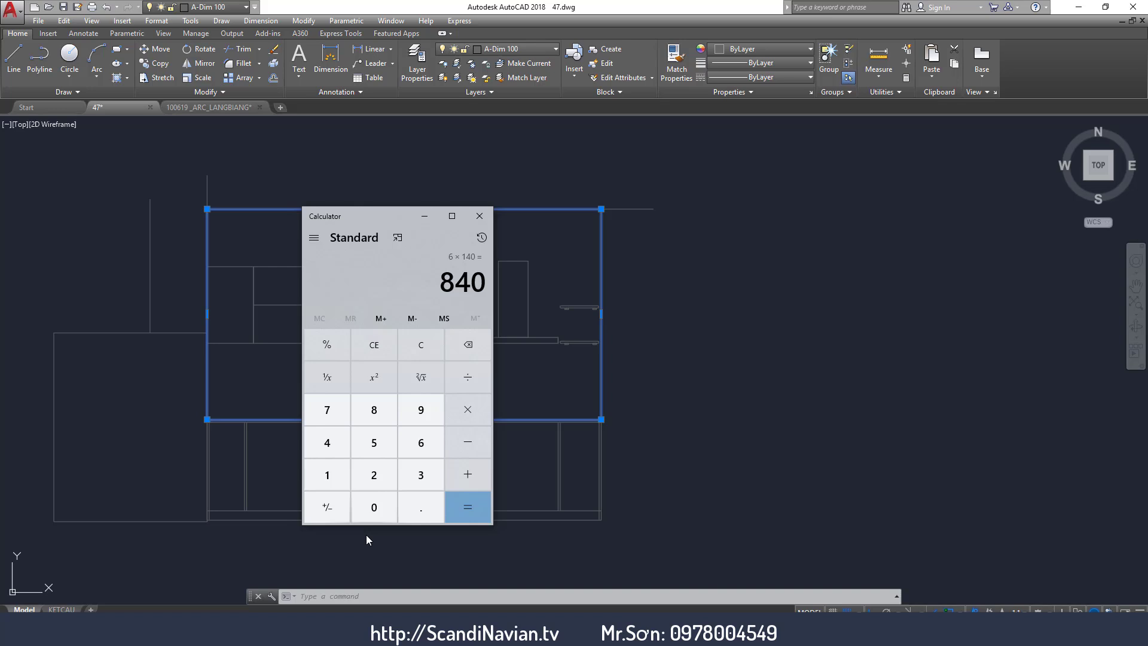
Calculate 6 × 150000 = 900,000, then close the calculator.
left_click(414, 449)
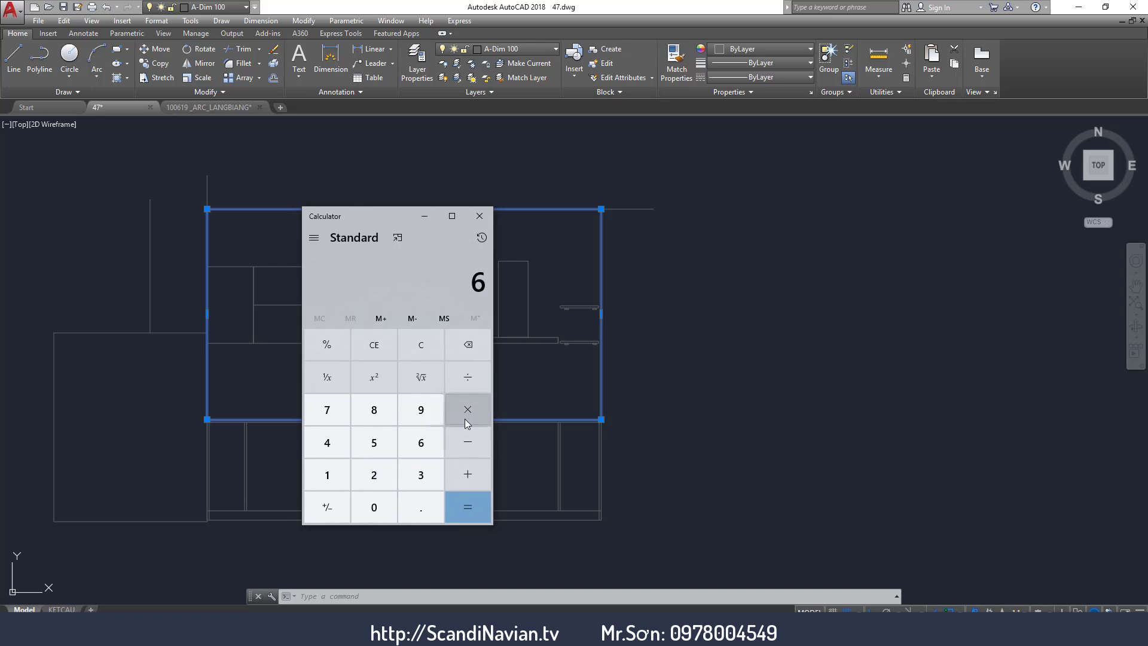
left_click(341, 475)
left_click(374, 442)
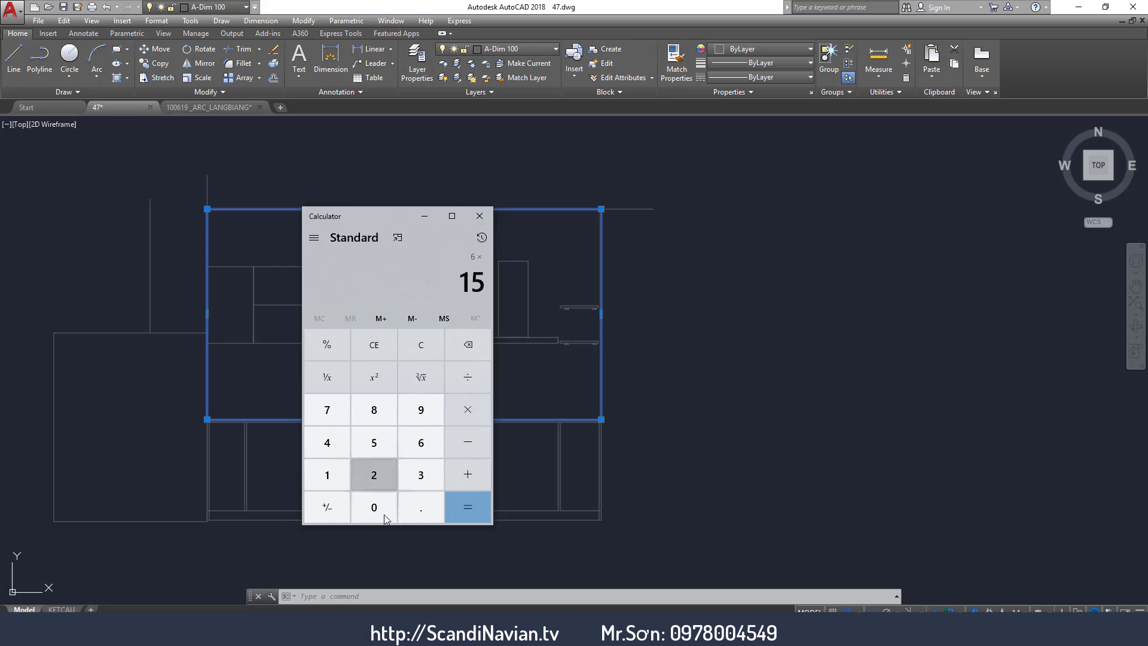
type(".000")
left_click(382, 510)
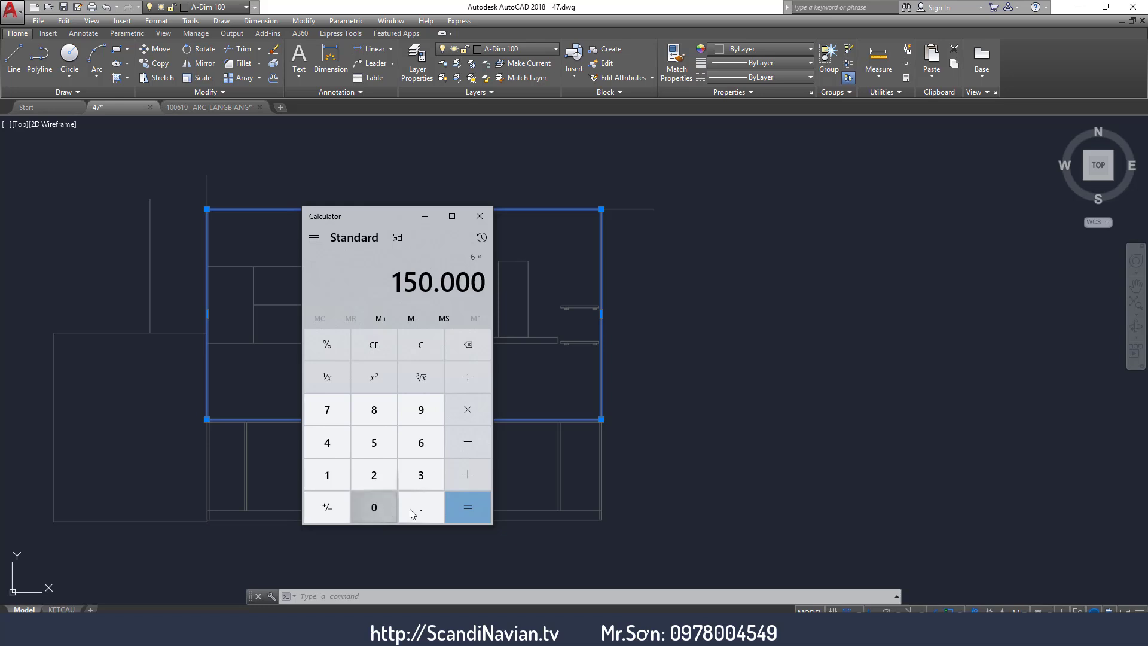
left_click(482, 504)
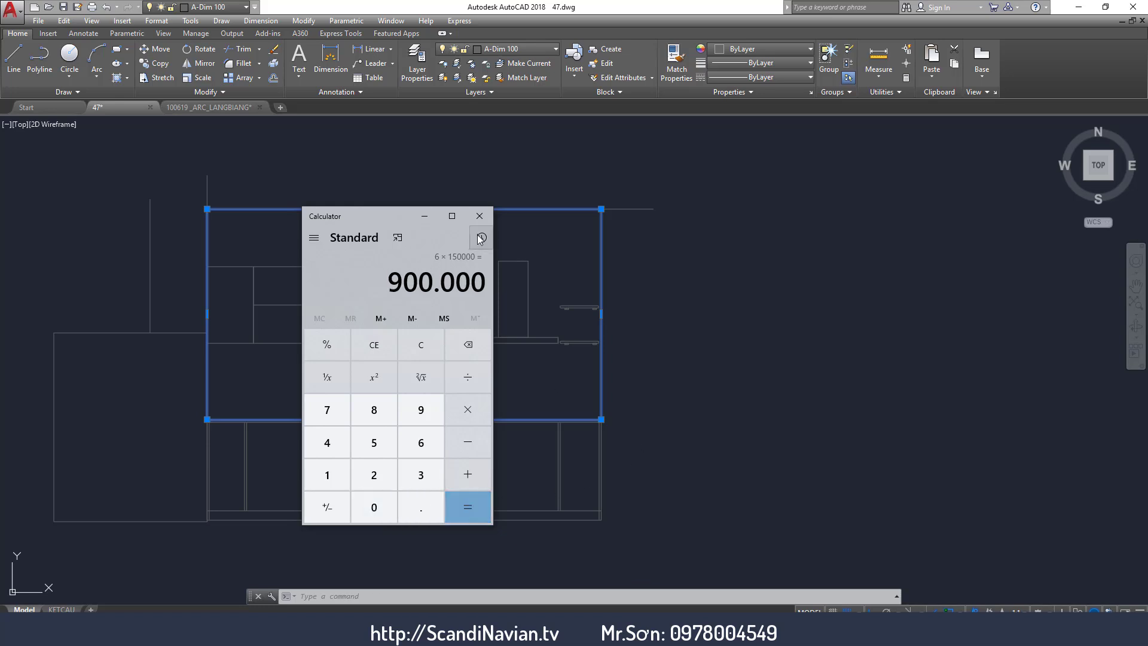
left_click(478, 215)
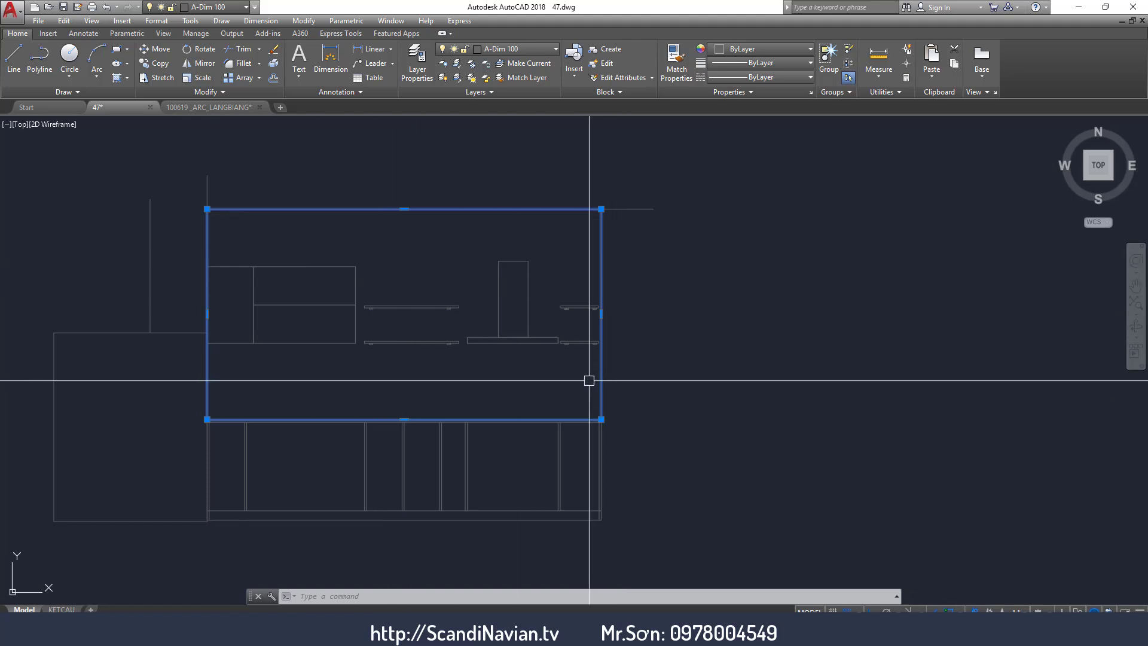
Delete the outline rectangle around the upper wall elevation.
key("Escape")
key("Escape")
left_click(601, 250)
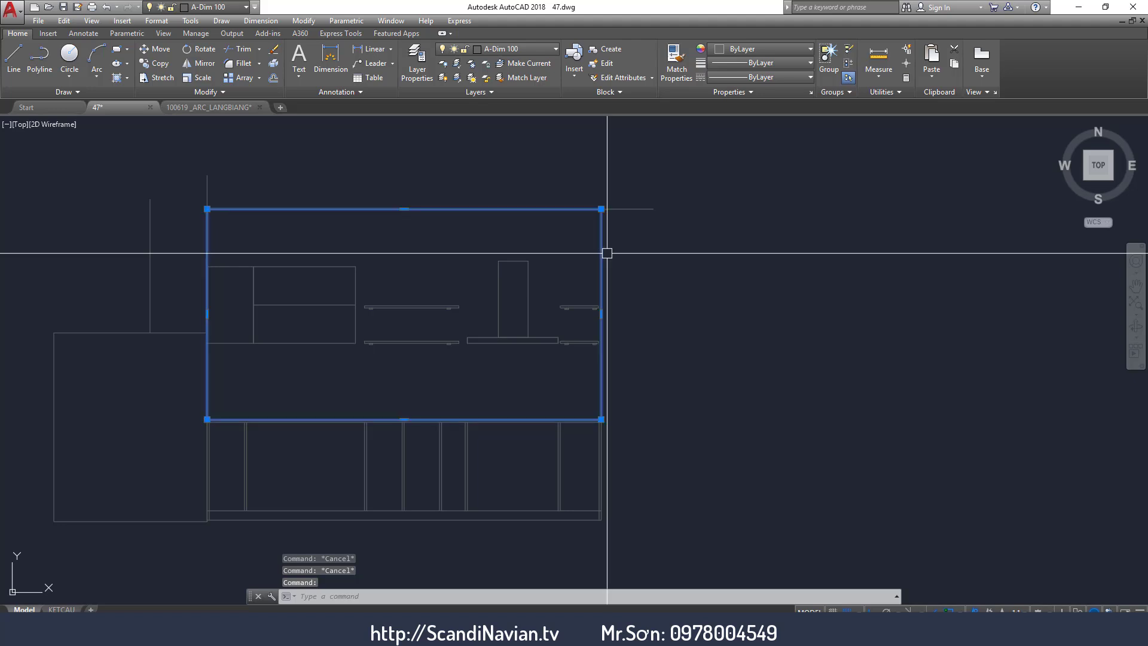
key("Delete")
Centre the enlarged lower cabinet elevation, then switch to the Pinterest olive kitchen pin.
middle_click_drag(356, 403, 449, 415)
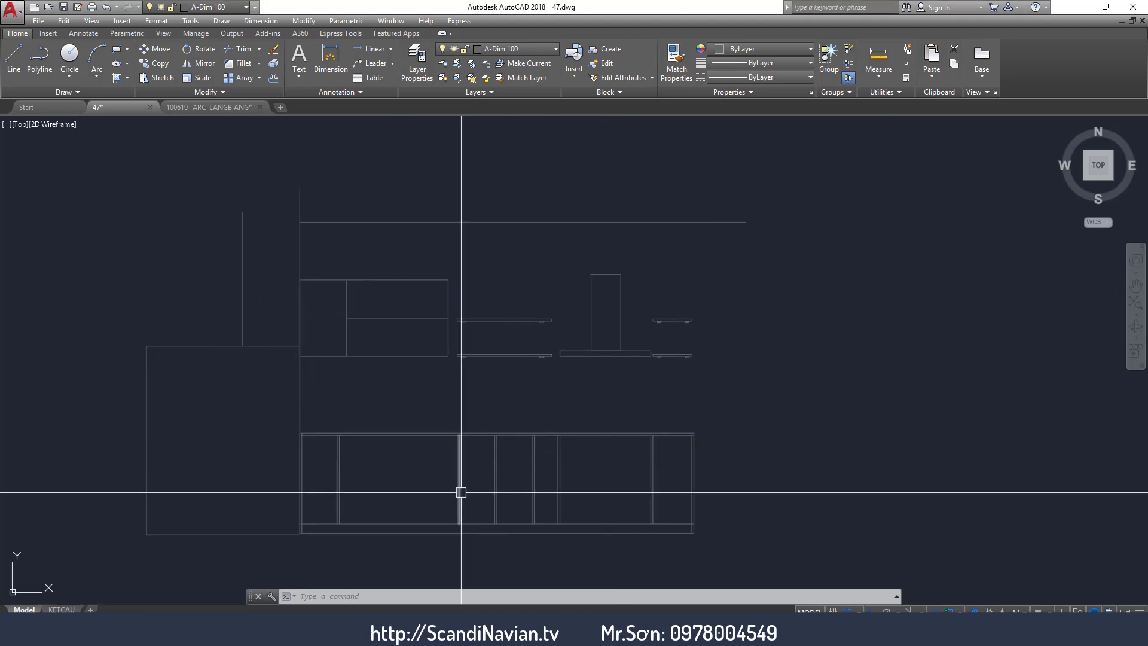
scroll(460, 492, "up", 4)
middle_click_drag(459, 492, 487, 448)
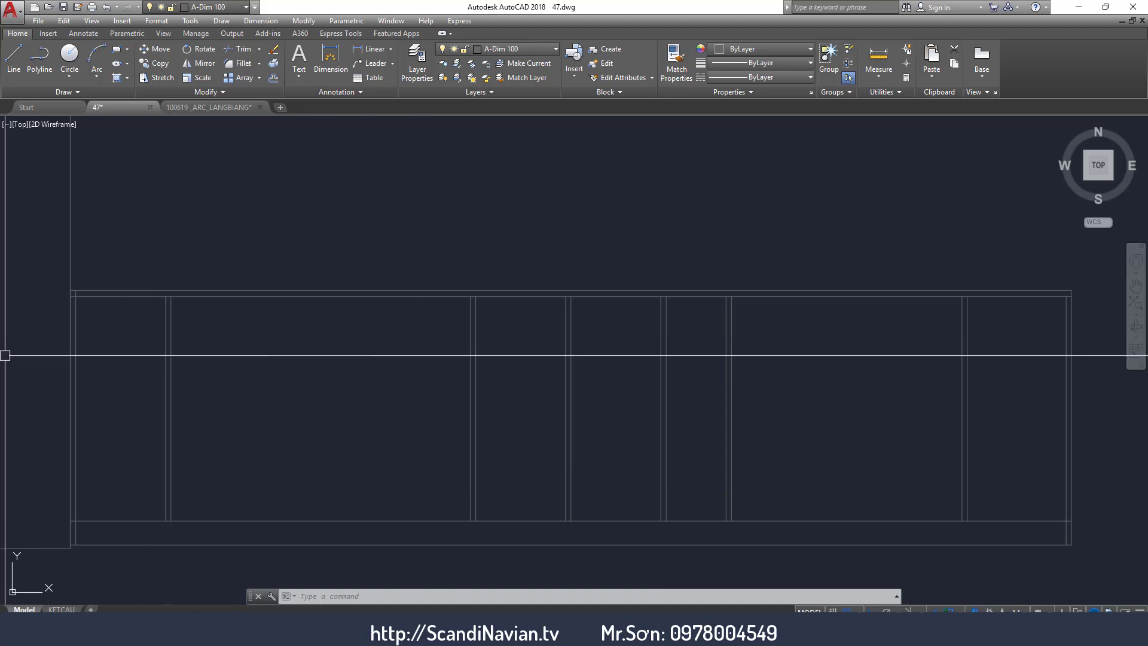
key("alt+Tab")
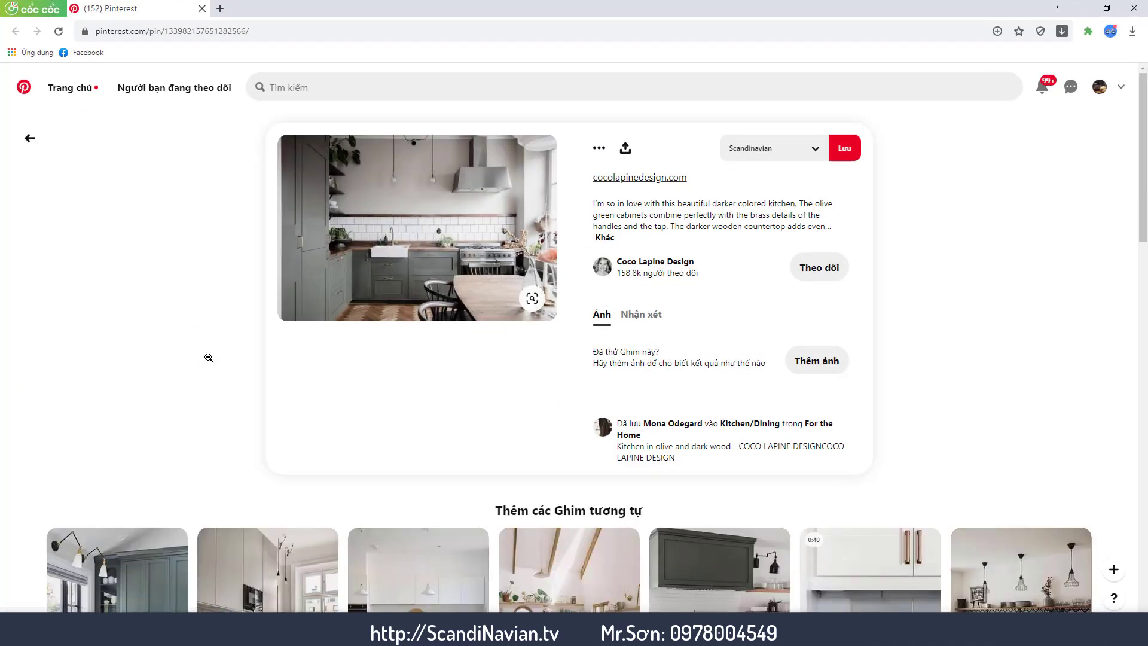
Flip back to AutoCAD briefly before viewing the grey Scandinavian open-shelf kitchen pin.
key("alt+Tab")
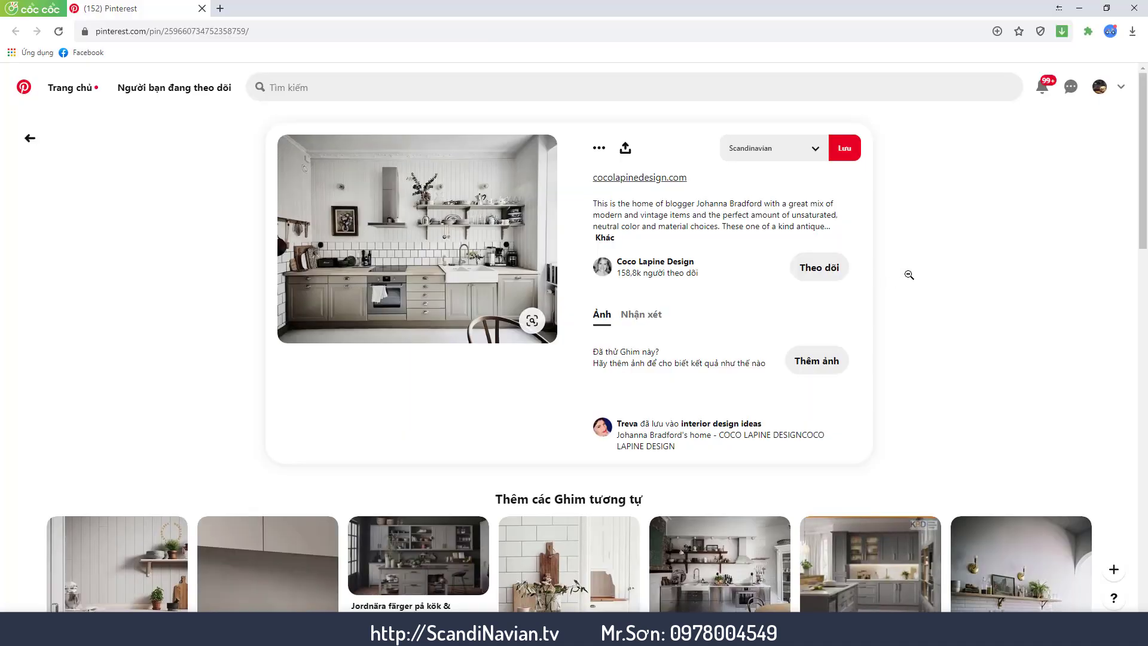
Browse the similar grey kitchen pins, then close the browser.
scroll(909, 274, "down", 1)
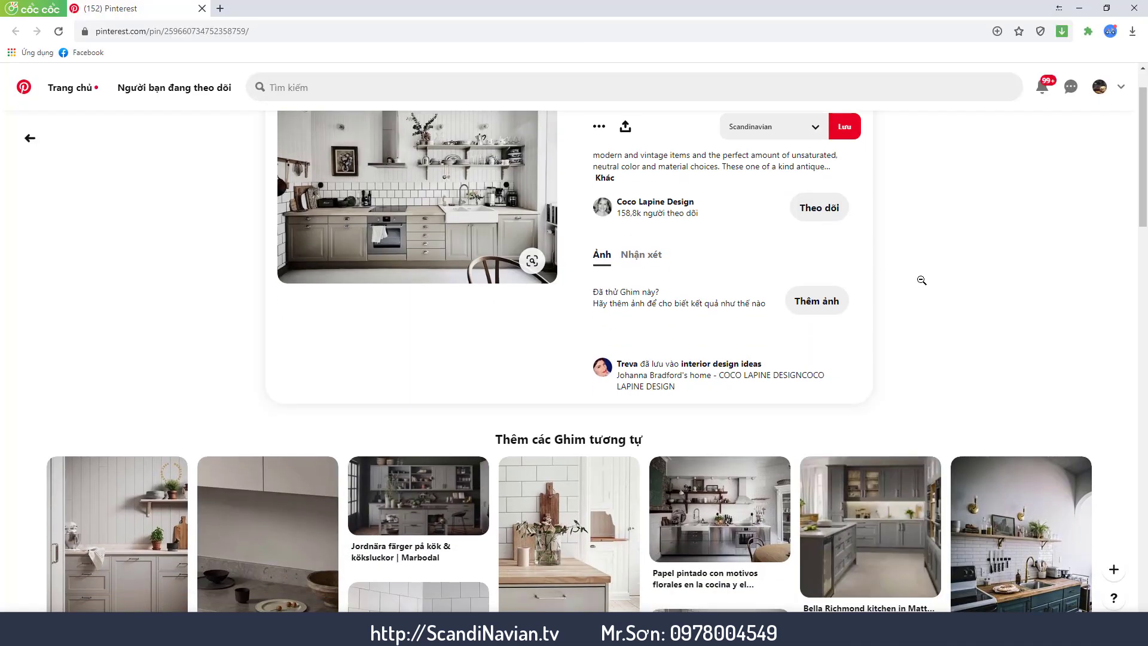
scroll(921, 280, "down", 5)
scroll(1006, 288, "up", 6)
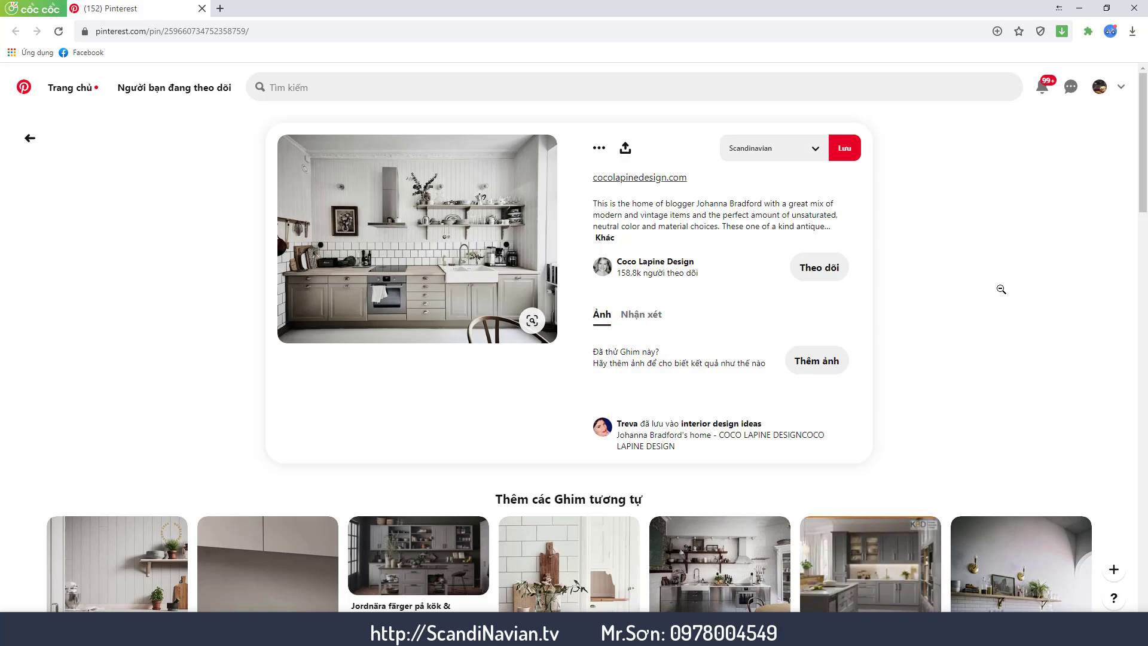
scroll(1007, 287, "down", 5)
scroll(1011, 292, "up", 4)
scroll(1012, 294, "down", 5)
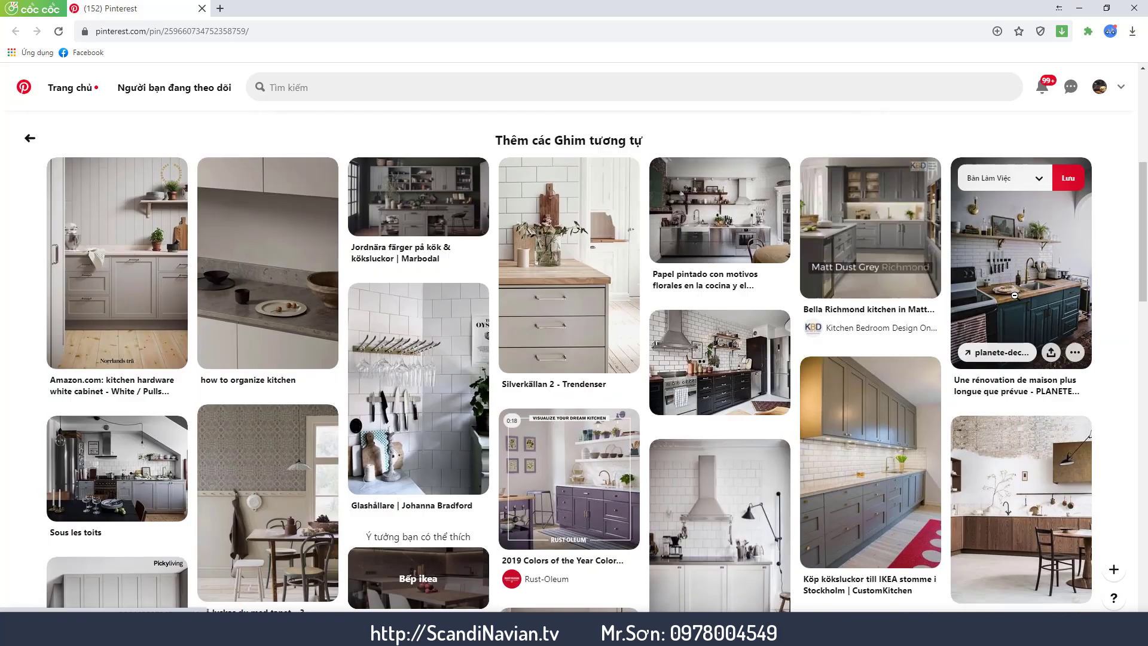
scroll(1013, 295, "down", 2)
scroll(1016, 297, "down", 1)
scroll(1019, 299, "down", 4)
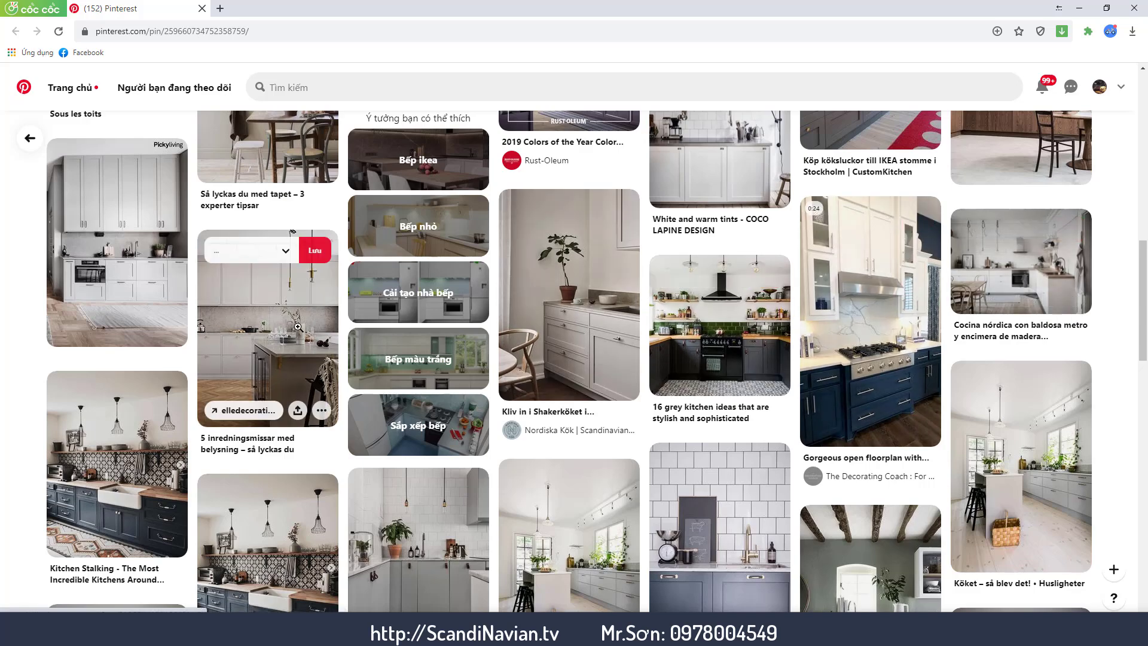
scroll(711, 343, "down", 5)
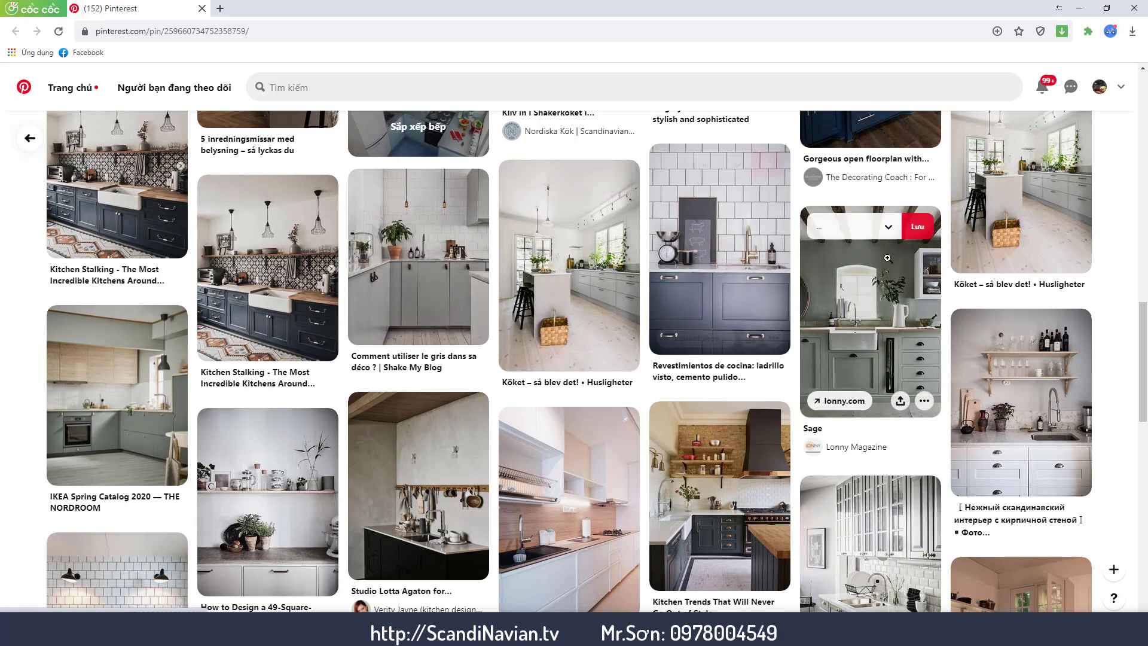
scroll(907, 427, "down", 4)
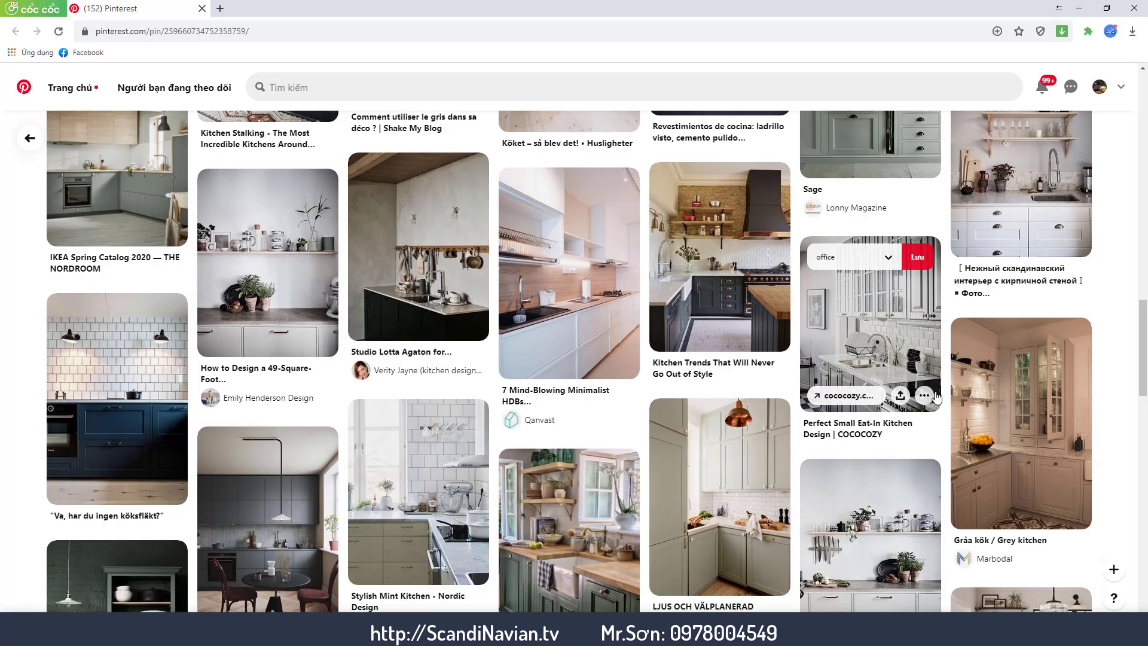
mouse_move(569, 511)
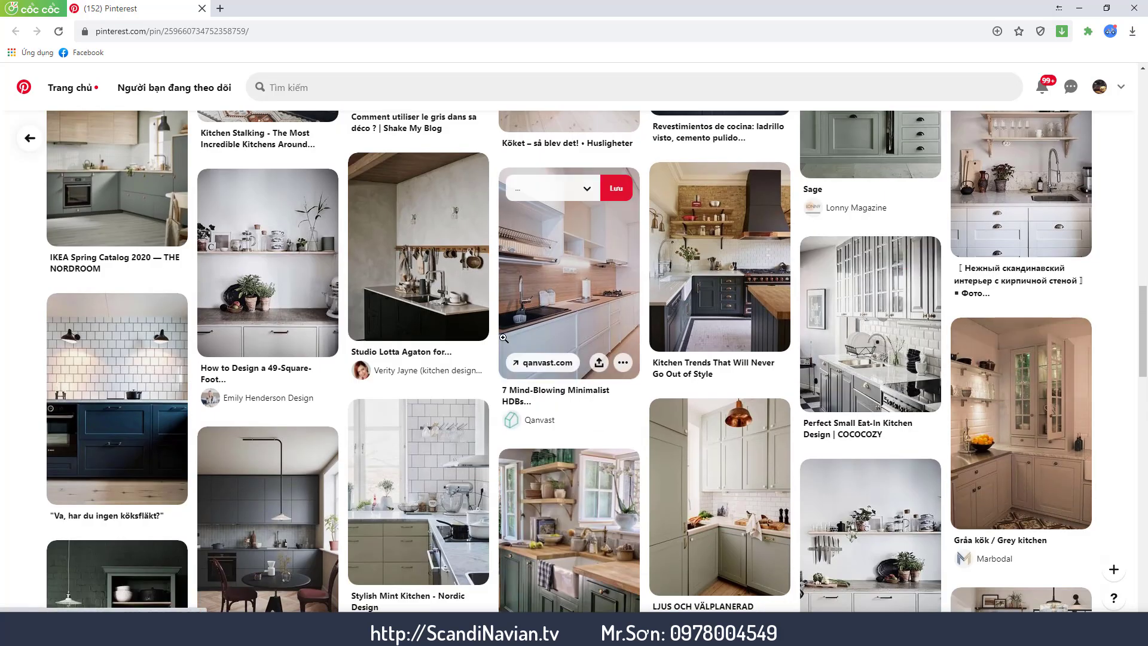
scroll(504, 337, "down", 3)
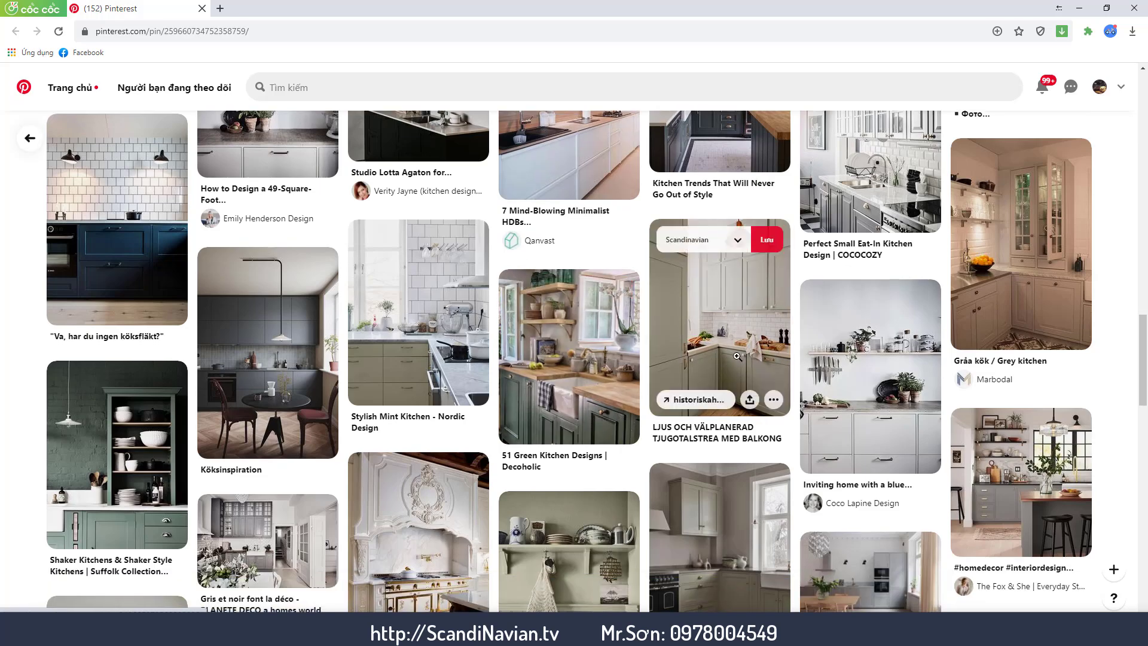
scroll(737, 357, "down", 4)
scroll(735, 356, "down", 5)
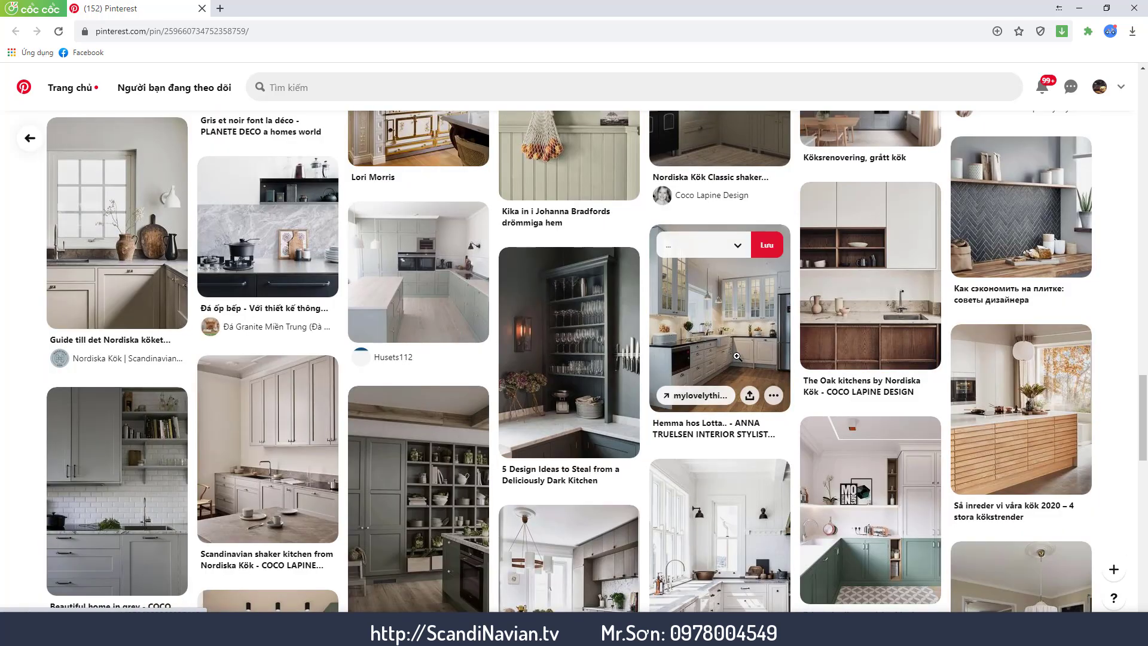
scroll(735, 357, "down", 5)
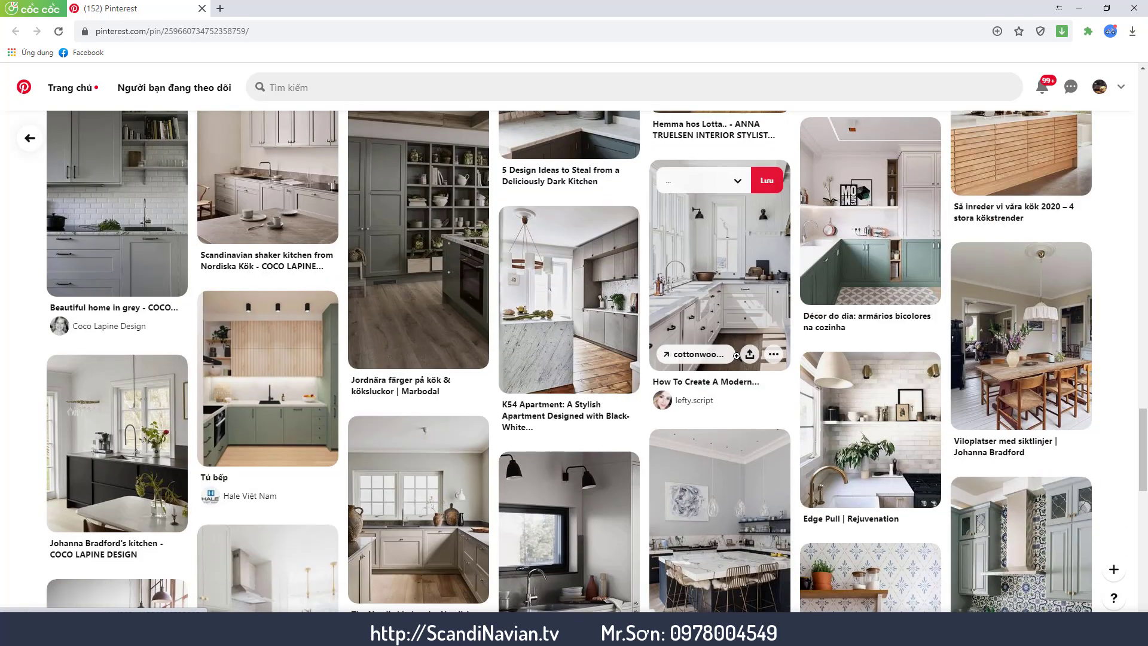
left_click(1123, 11)
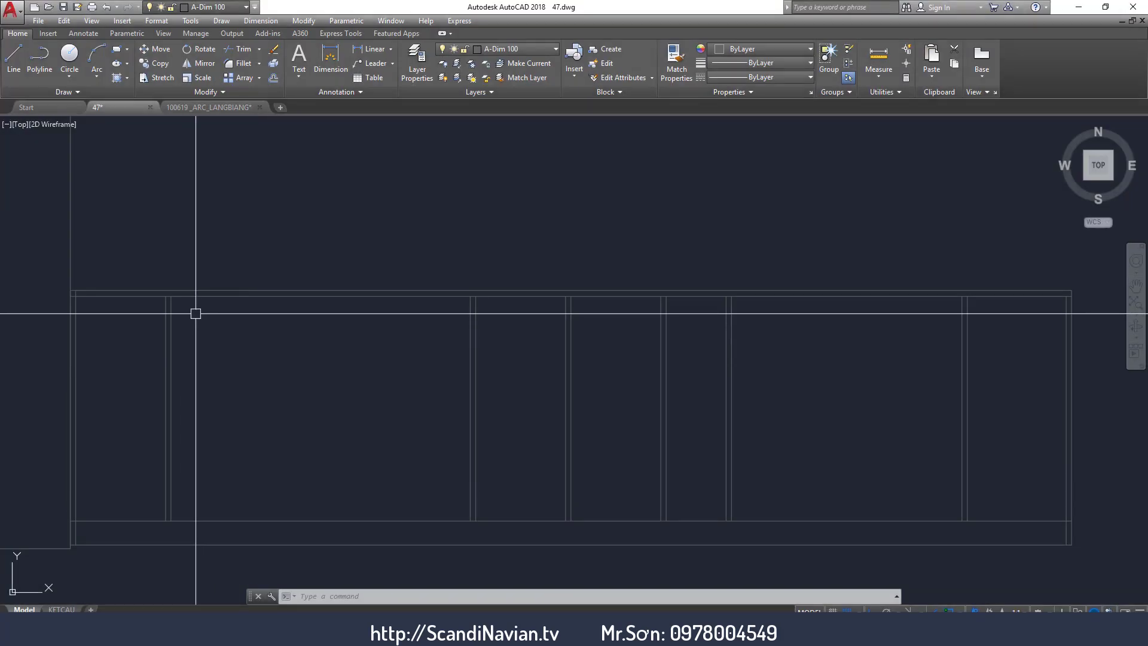
Switch to Pinterest and open the Kitchen in olive and dark wood pin.
left_click(210, 469)
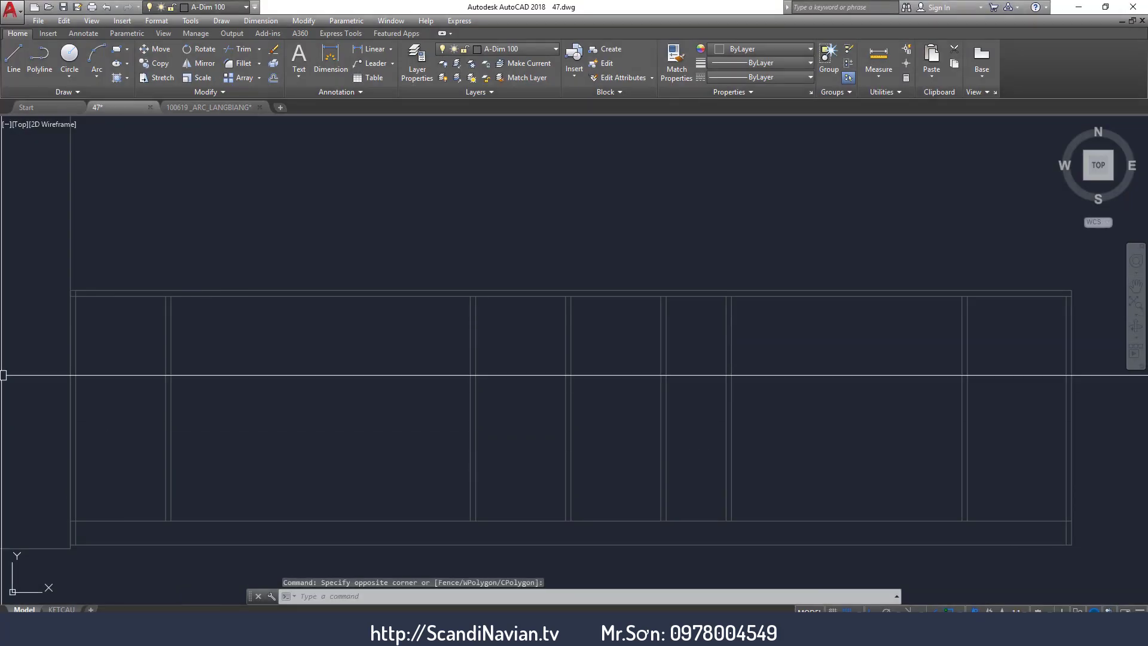
key("alt+Tab")
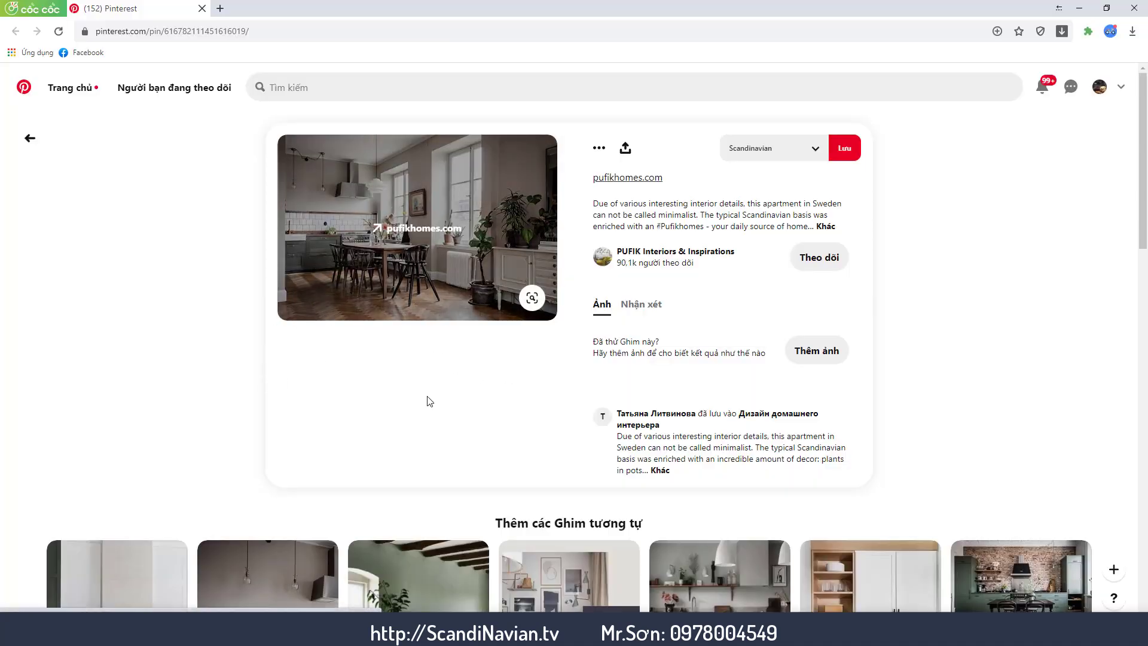
scroll(428, 400, "down", 3)
left_click(295, 521)
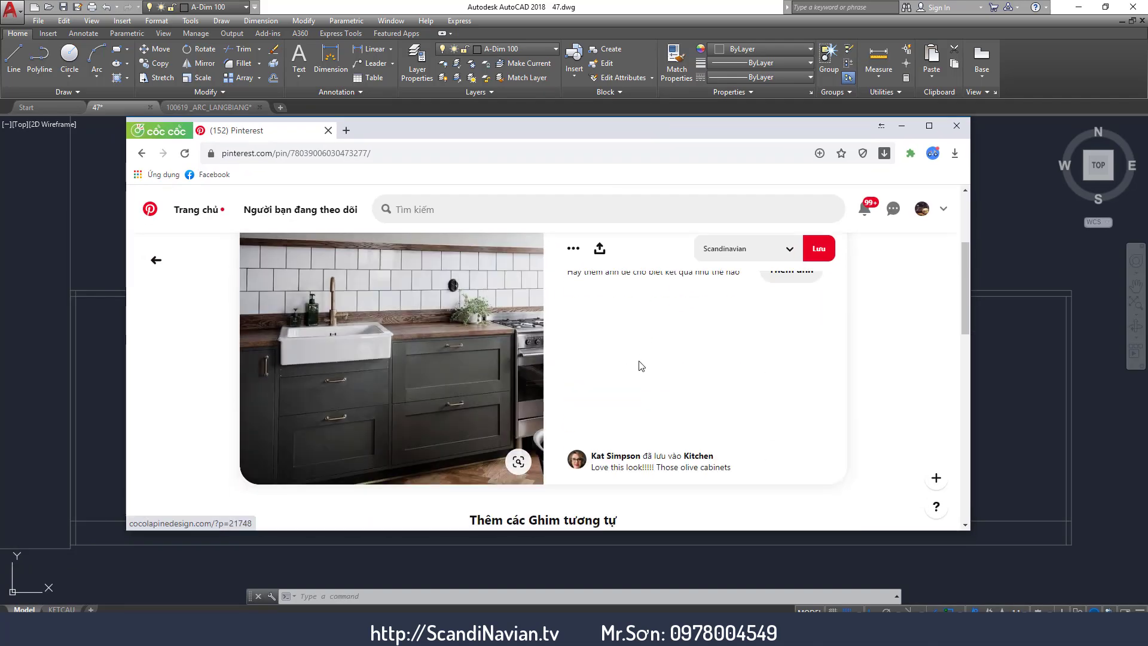
Scroll through its similar kitchen pins, then bring AutoCAD back in front.
scroll(717, 365, "down", 3)
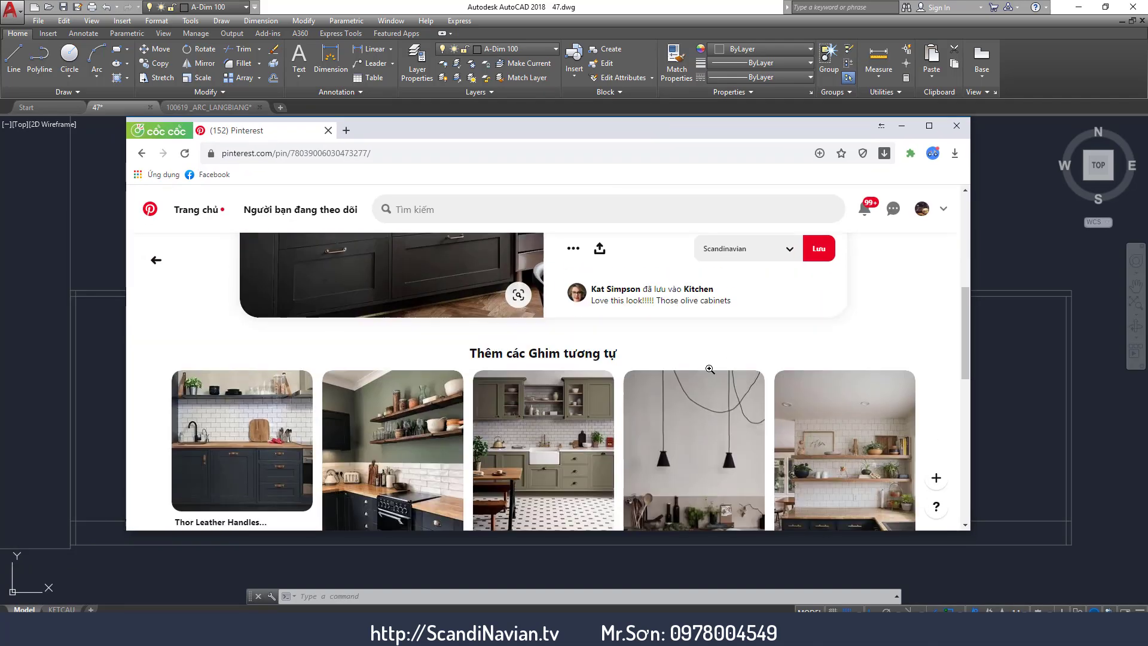
scroll(710, 369, "down", 1)
scroll(709, 368, "down", 1)
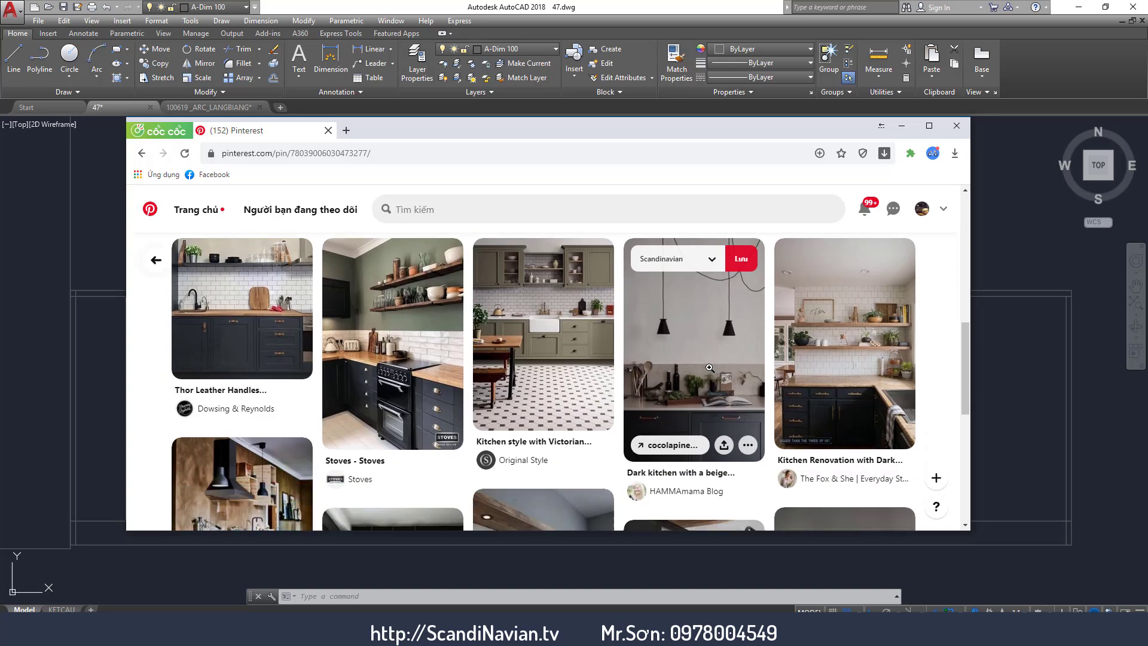
scroll(709, 368, "down", 2)
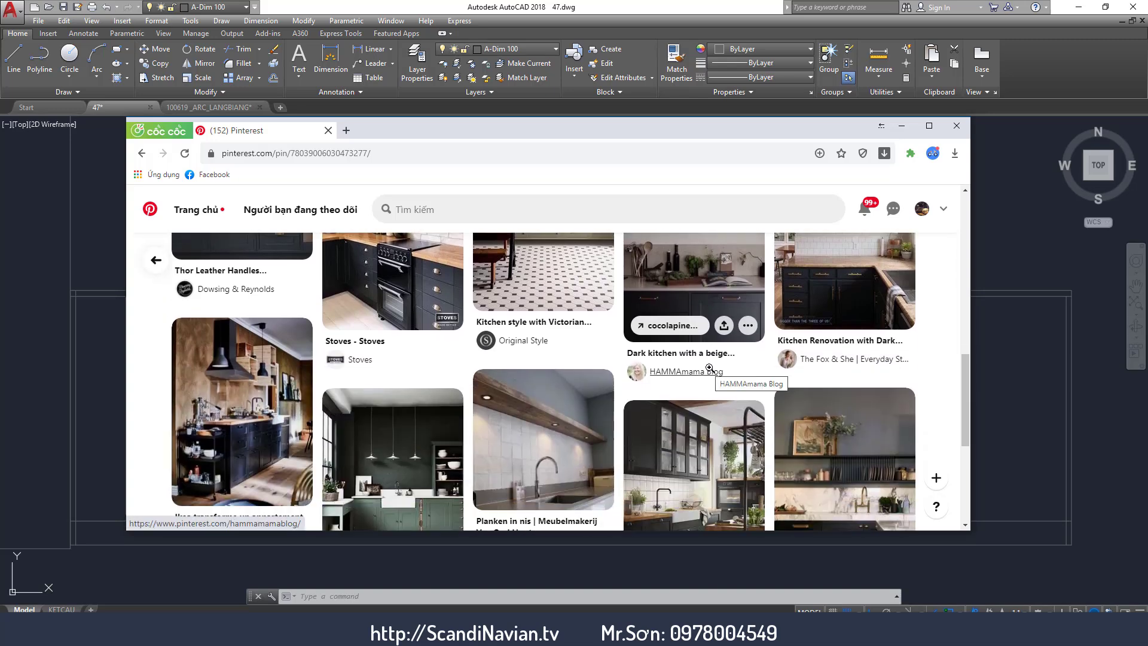
scroll(709, 367, "down", 2)
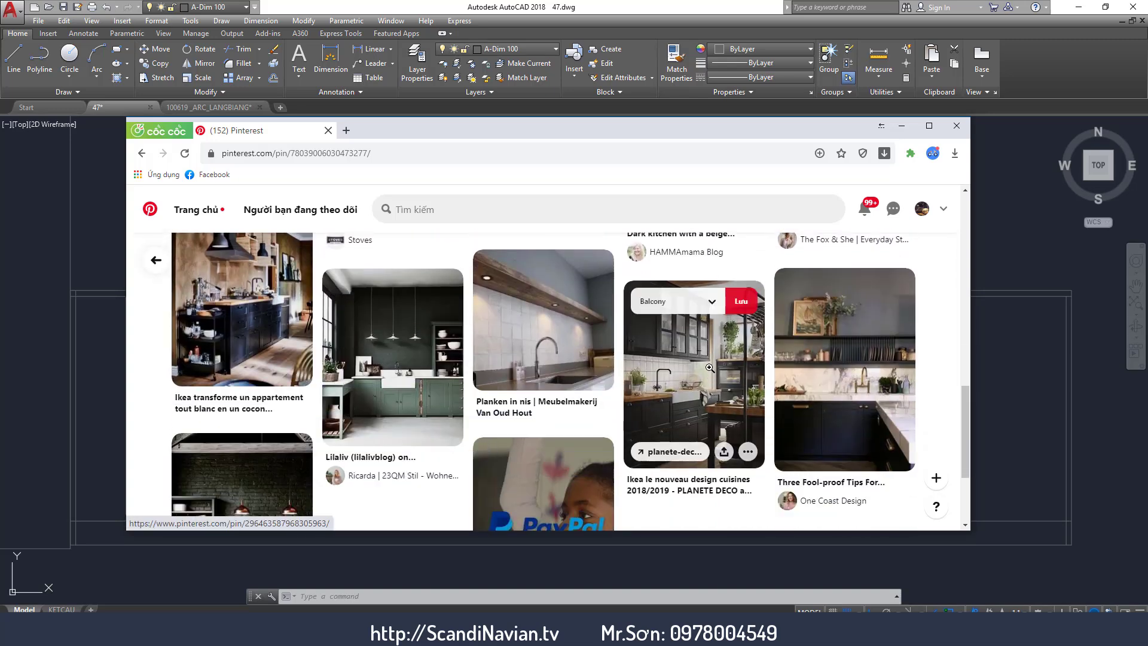
scroll(709, 368, "down", 1)
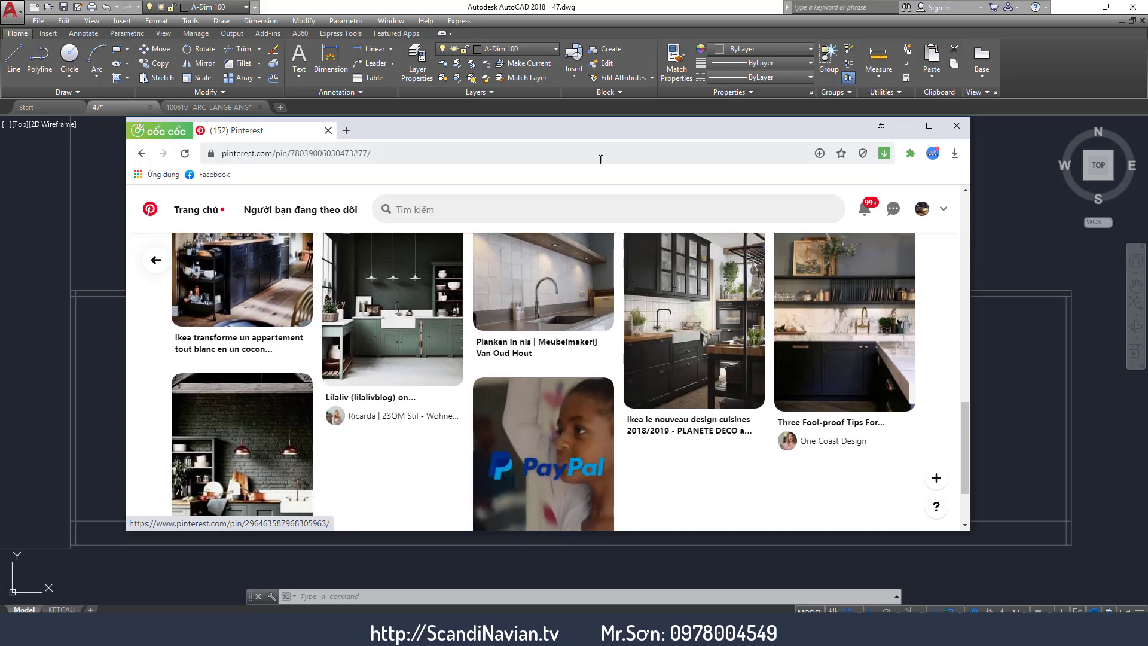
left_click(1026, 385)
Zoom the kitchen plan and make trial selections around the cabinet rectangle.
scroll(422, 358, "down", 5)
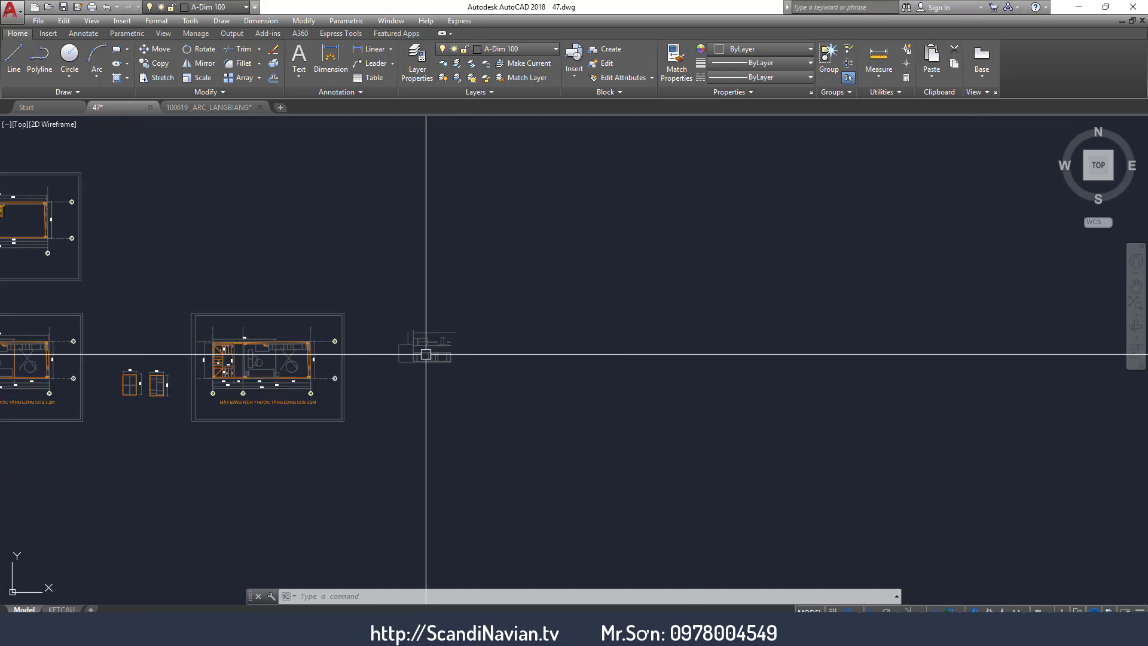
scroll(229, 357, "up", 3)
scroll(229, 356, "up", 4)
scroll(549, 417, "up", 2)
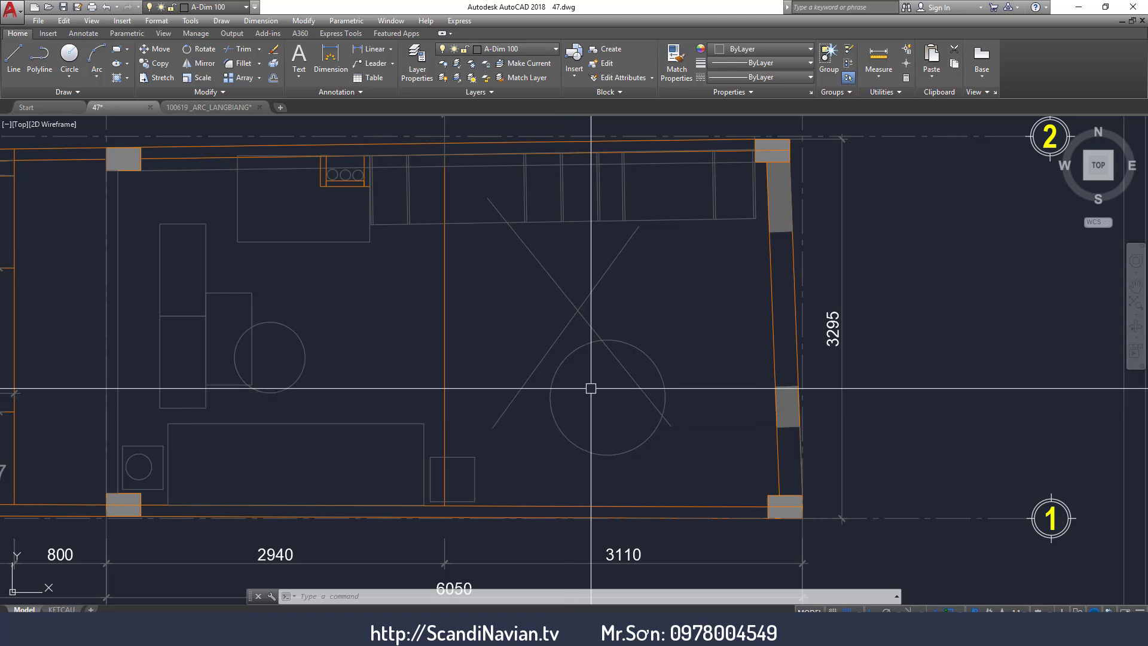
left_click(598, 410)
left_click(605, 398)
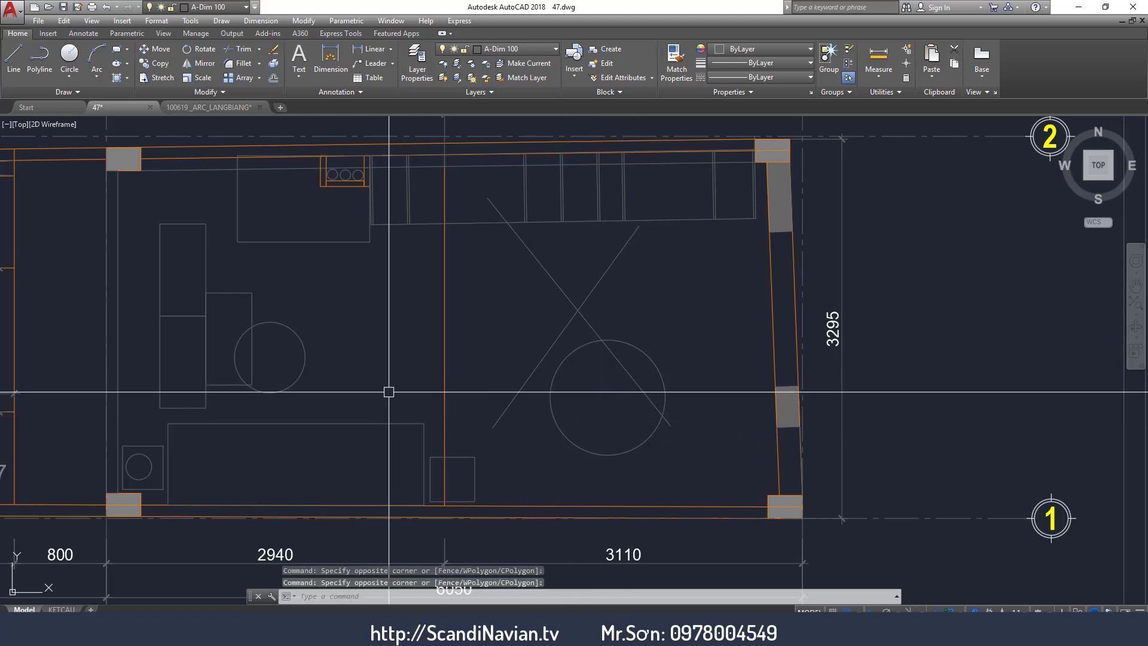
left_click(346, 385)
left_click(329, 438)
Pan and zoom the floor plan view down and to the right.
middle_click_drag(344, 402, 354, 437)
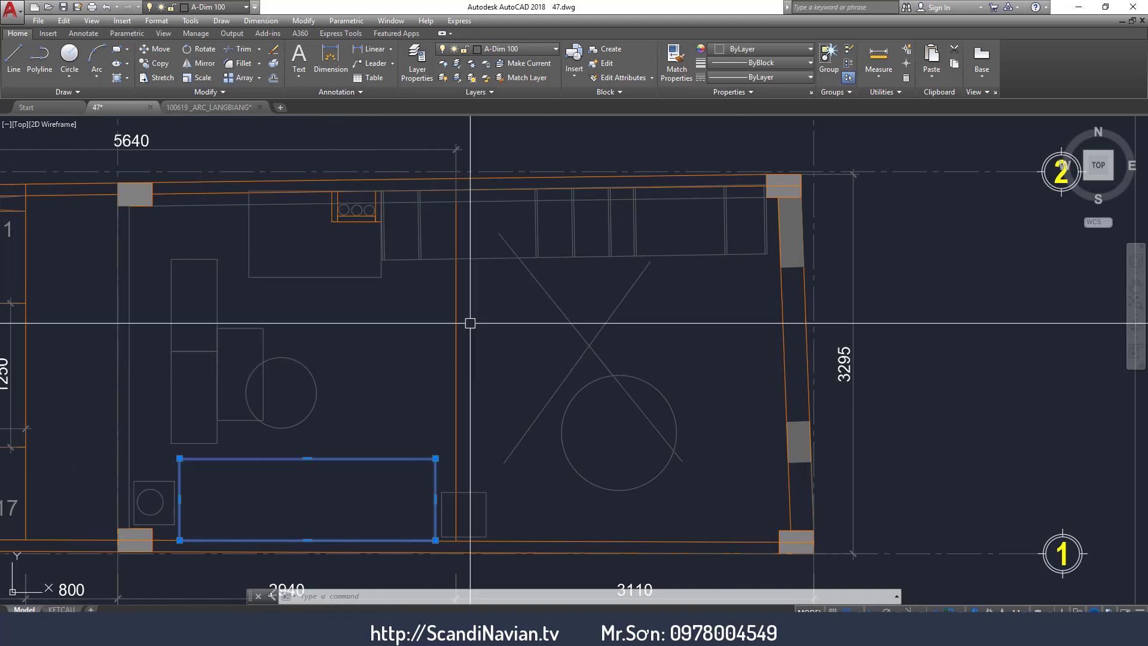
middle_click_drag(185, 324, 312, 322)
scroll(312, 322, "up", 2)
scroll(312, 322, "up", 2)
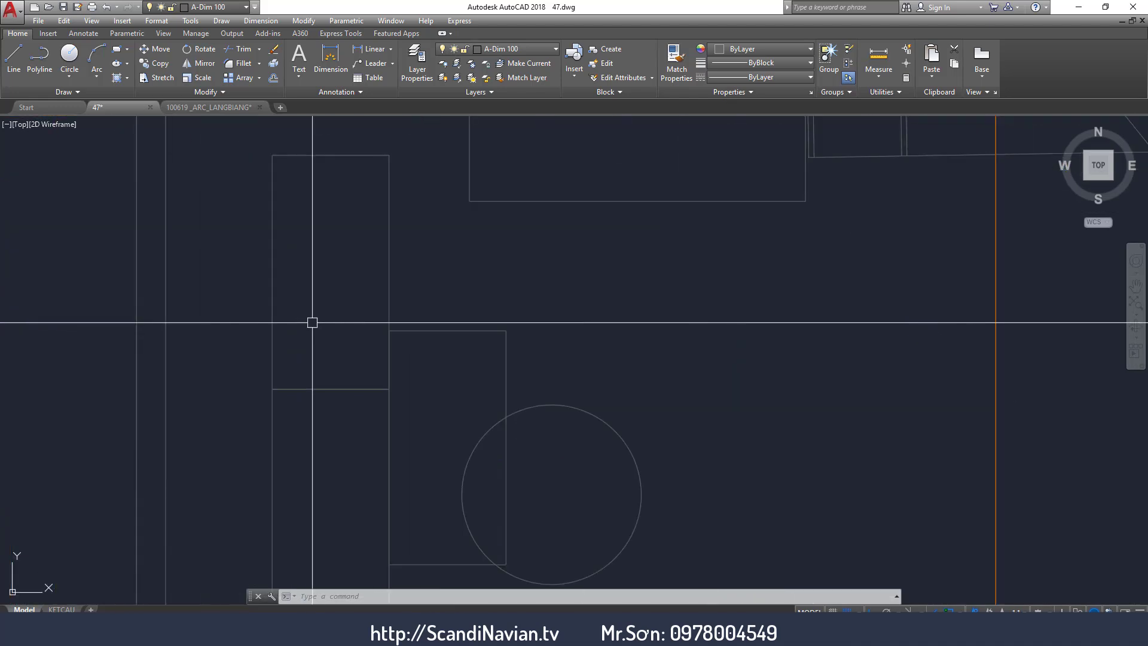
scroll(312, 322, "down", 2)
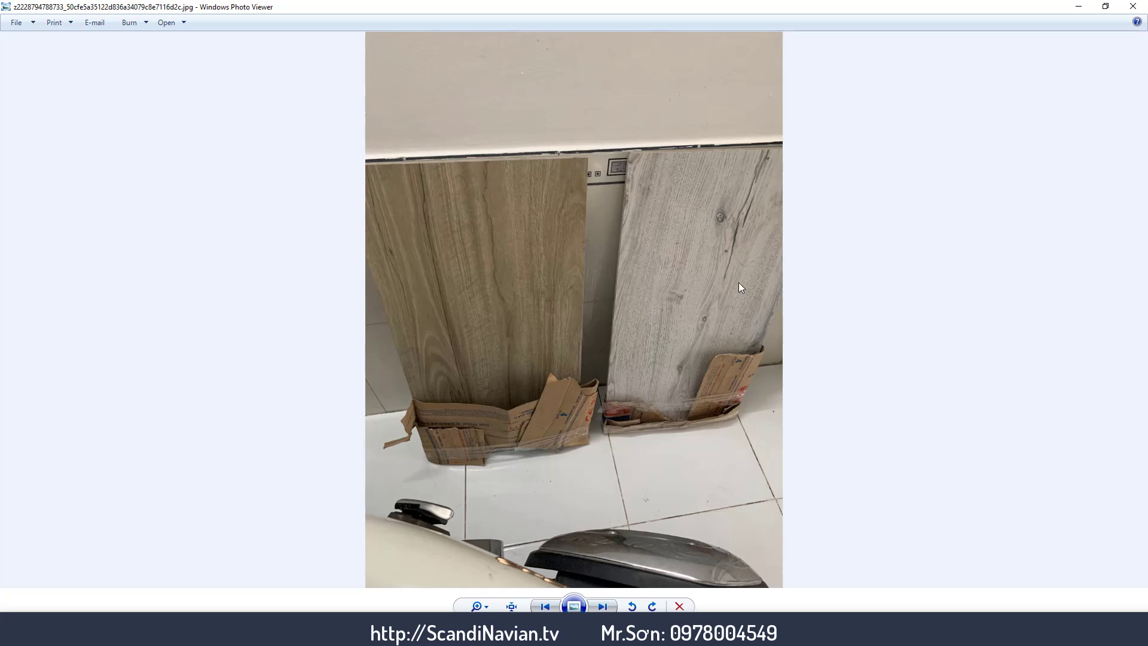
Zoom and pan around the wood-grain tile sample photo, then minimize Windows Photo Viewer.
scroll(739, 283, "up", 5)
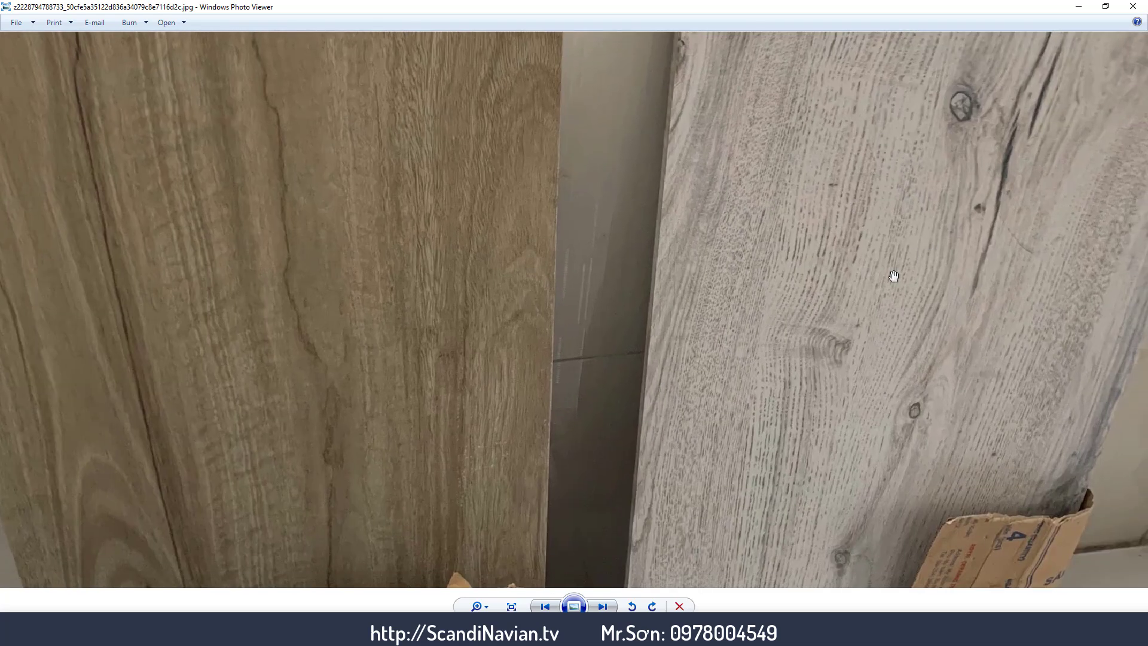
scroll(712, 340, "down", 5)
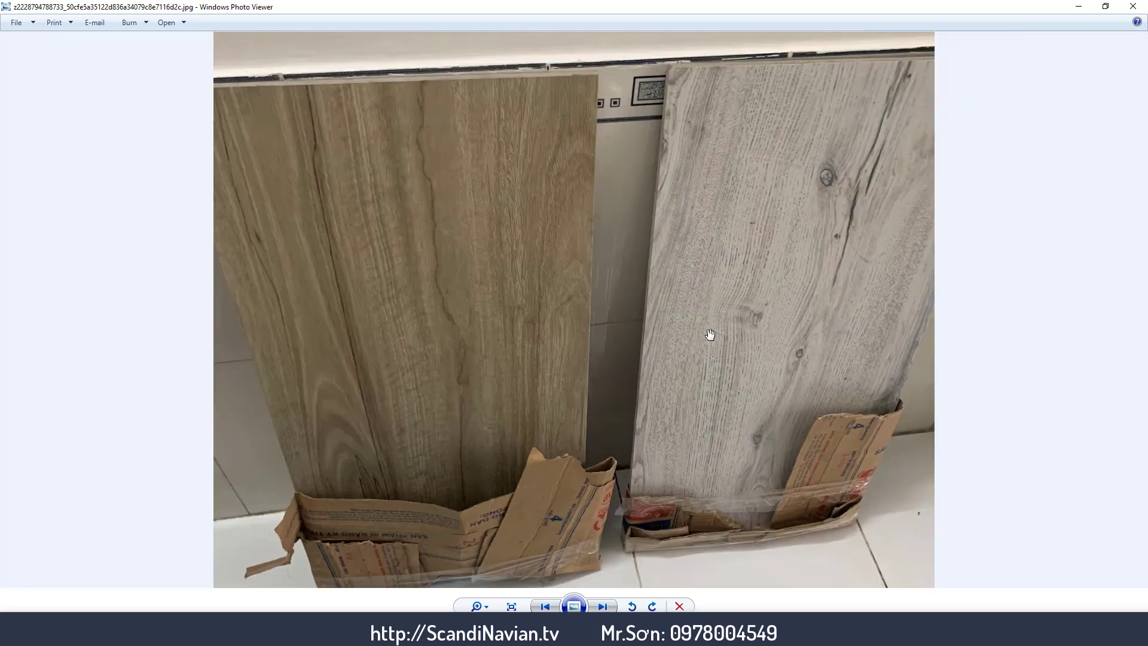
scroll(798, 197, "up", 1)
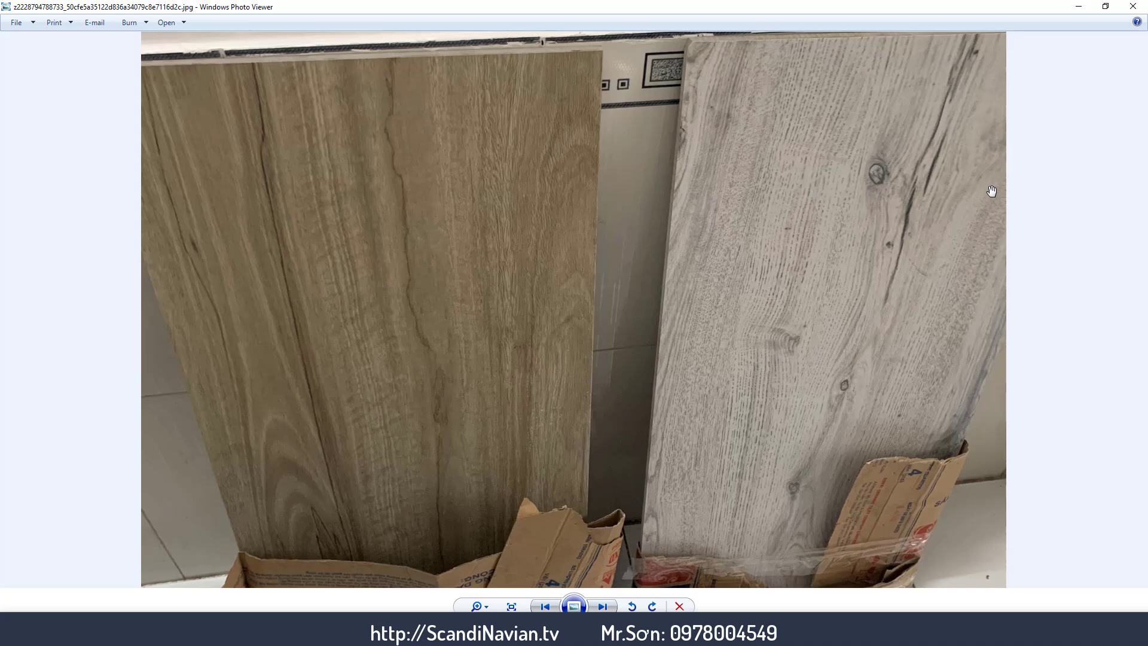
scroll(991, 191, "up", 1)
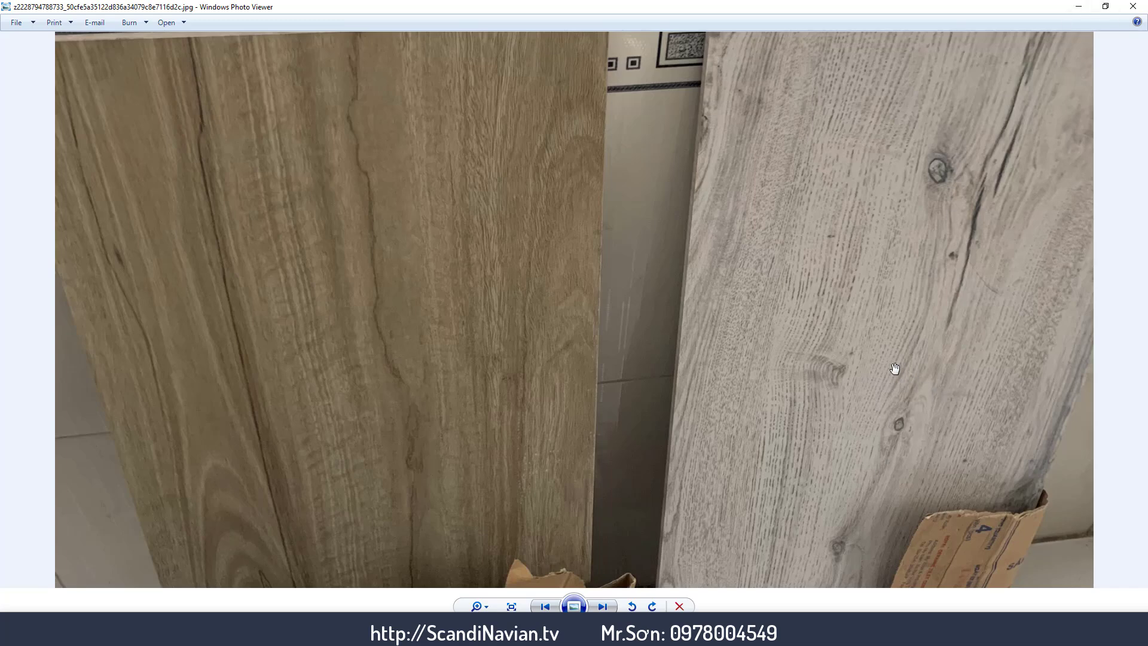
scroll(895, 368, "down", 1)
scroll(828, 359, "down", 1)
scroll(830, 216, "up", 3)
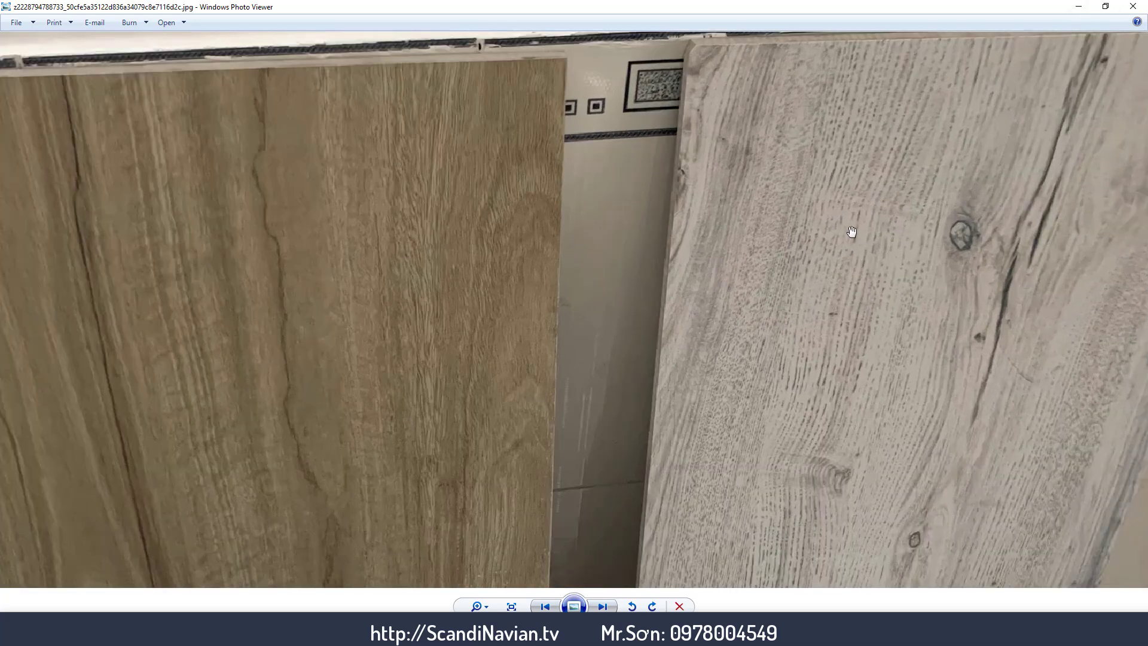
left_click_drag(971, 431, 866, 305)
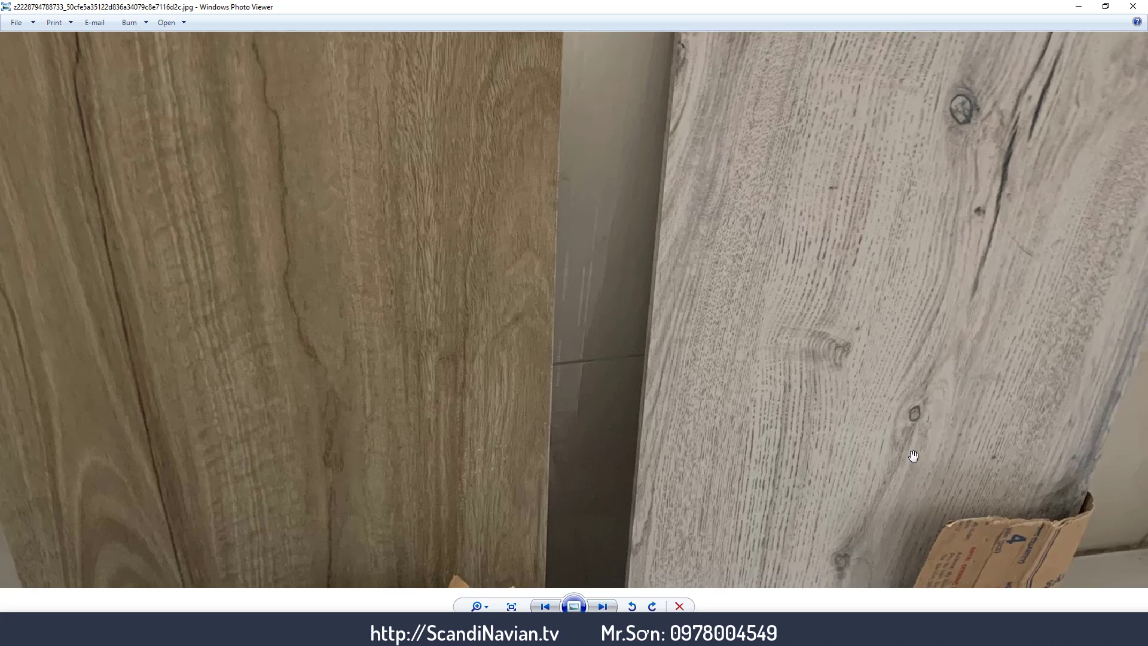
scroll(913, 455, "down", 4)
scroll(899, 455, "up", 2)
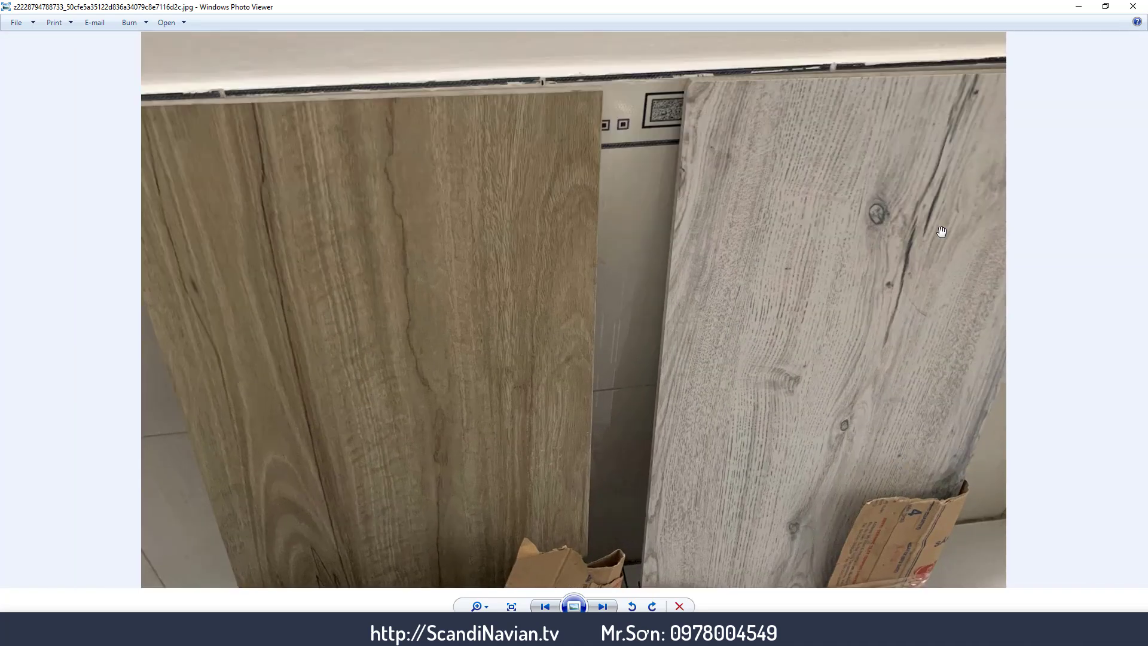
left_click(1078, 7)
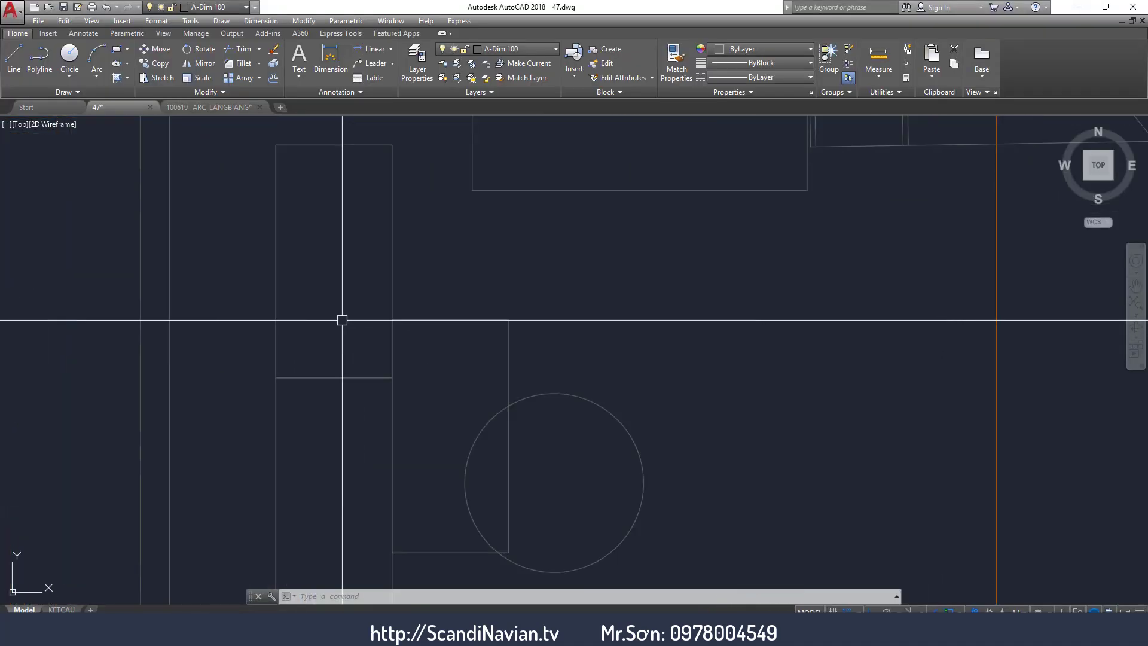
Select the small rectangle in the plan, then cancel the selection with Esc.
scroll(342, 320, "down", 2)
left_click(392, 252)
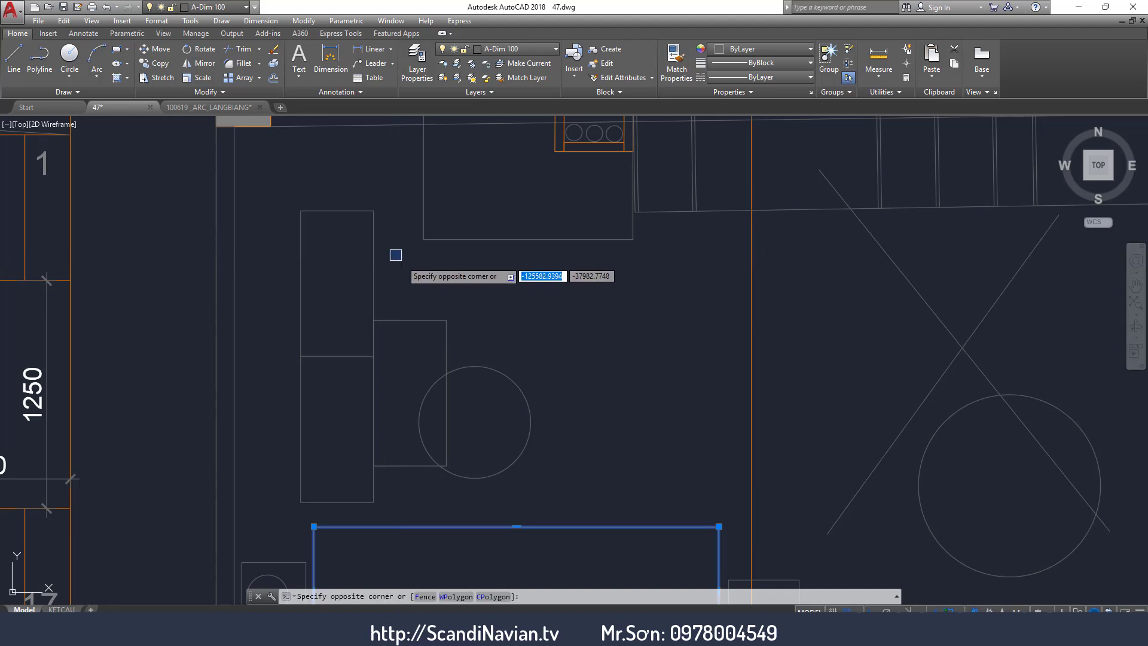
scroll(351, 352, "up", 4)
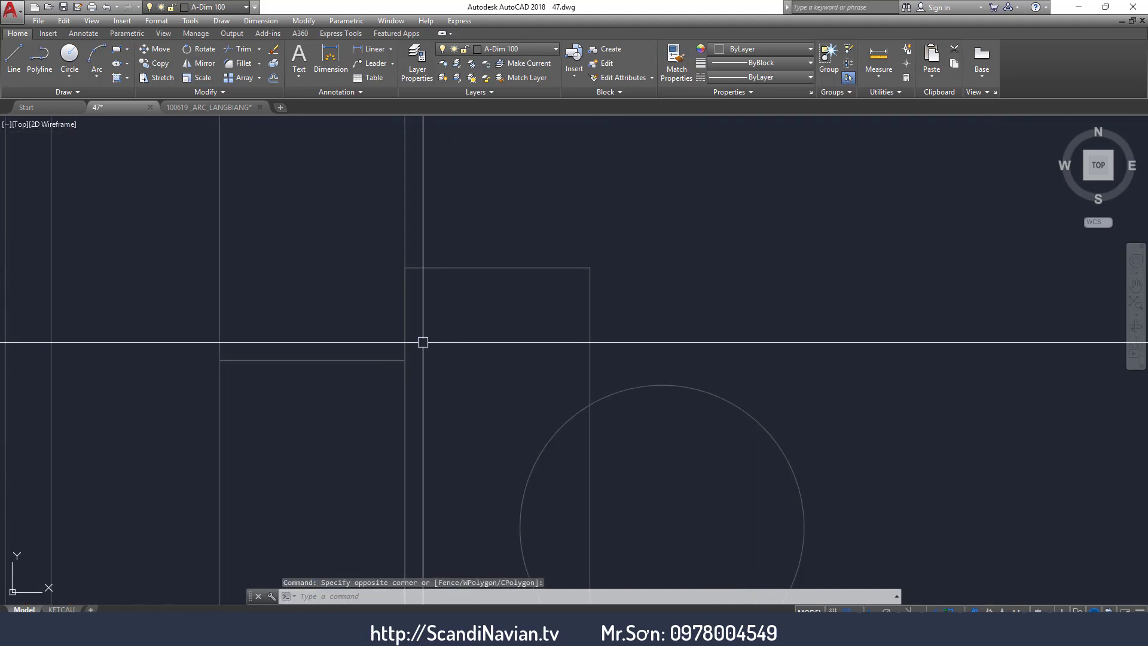
scroll(423, 342, "down", 2)
scroll(421, 341, "up", 1)
middle_click_drag(420, 216, 480, 255)
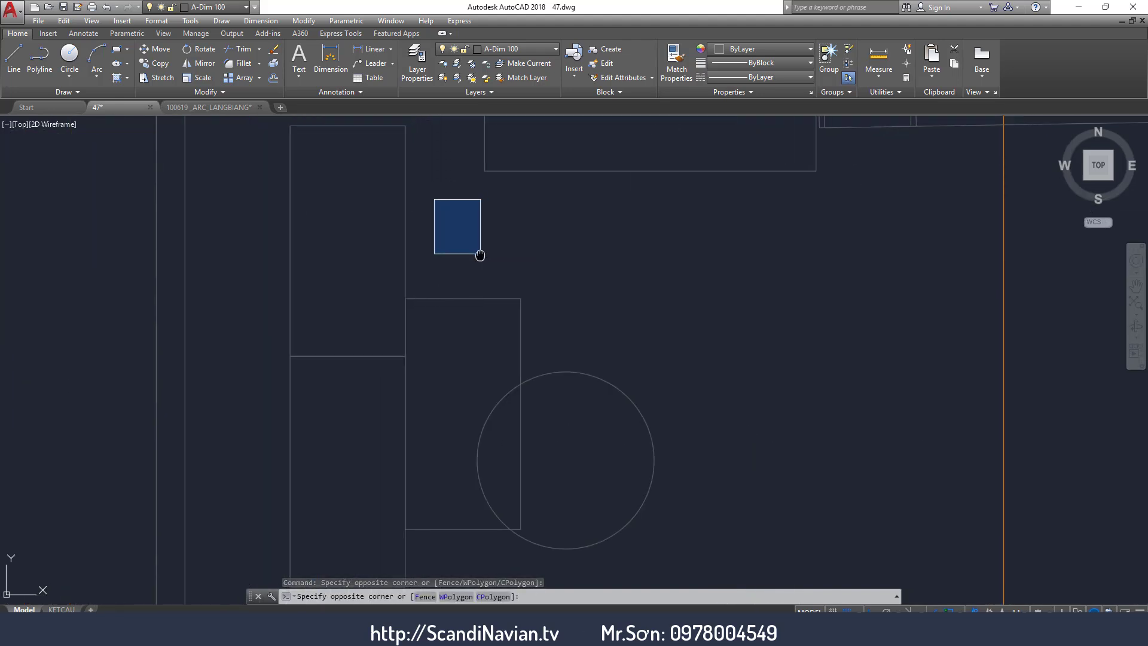
left_click(481, 254)
left_click(409, 310)
scroll(402, 310, "up", 3)
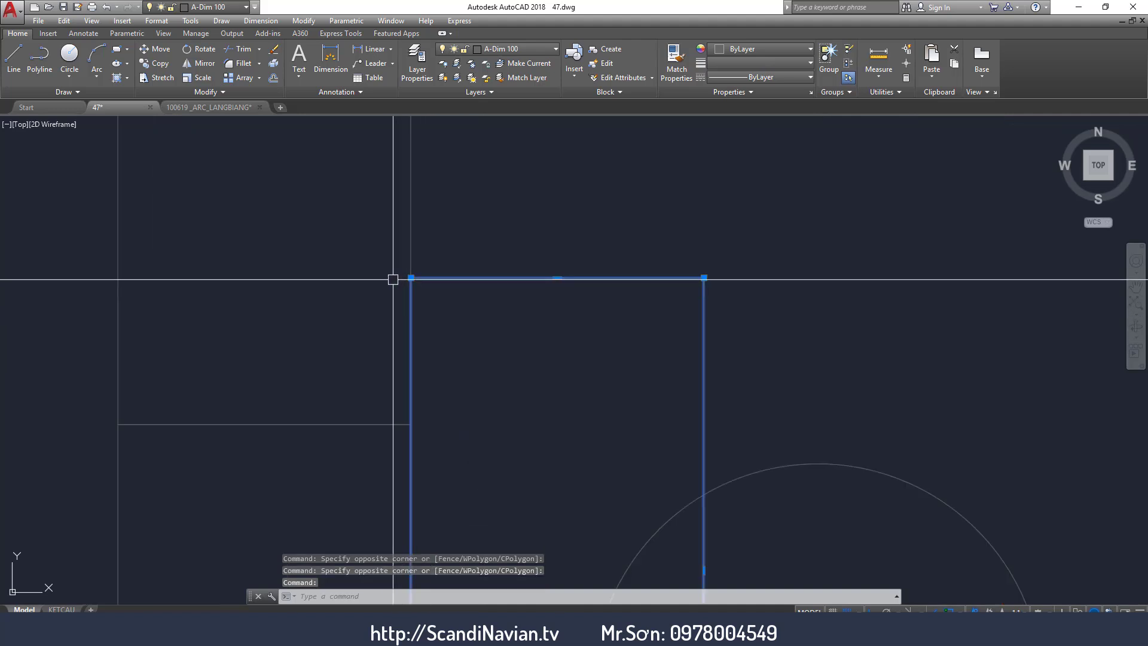
left_click(340, 277)
key("Escape")
key("Escape")
key("Escape")
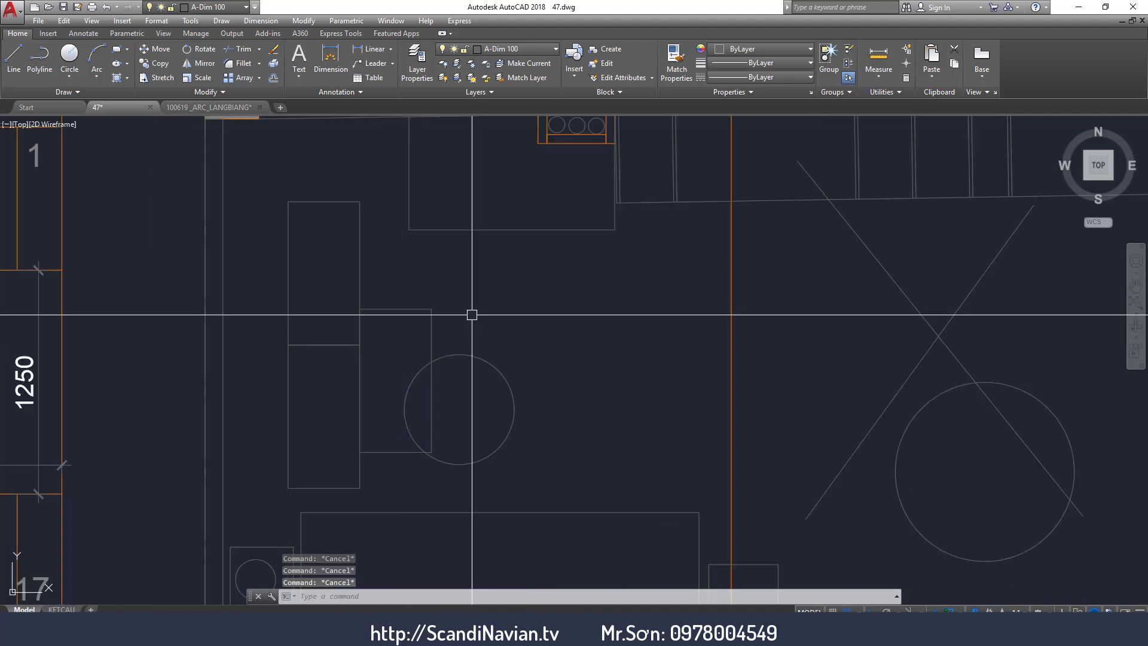
Pan the plan to bring the stair area into view.
middle_click_drag(124, 325, 361, 331)
left_click(333, 216)
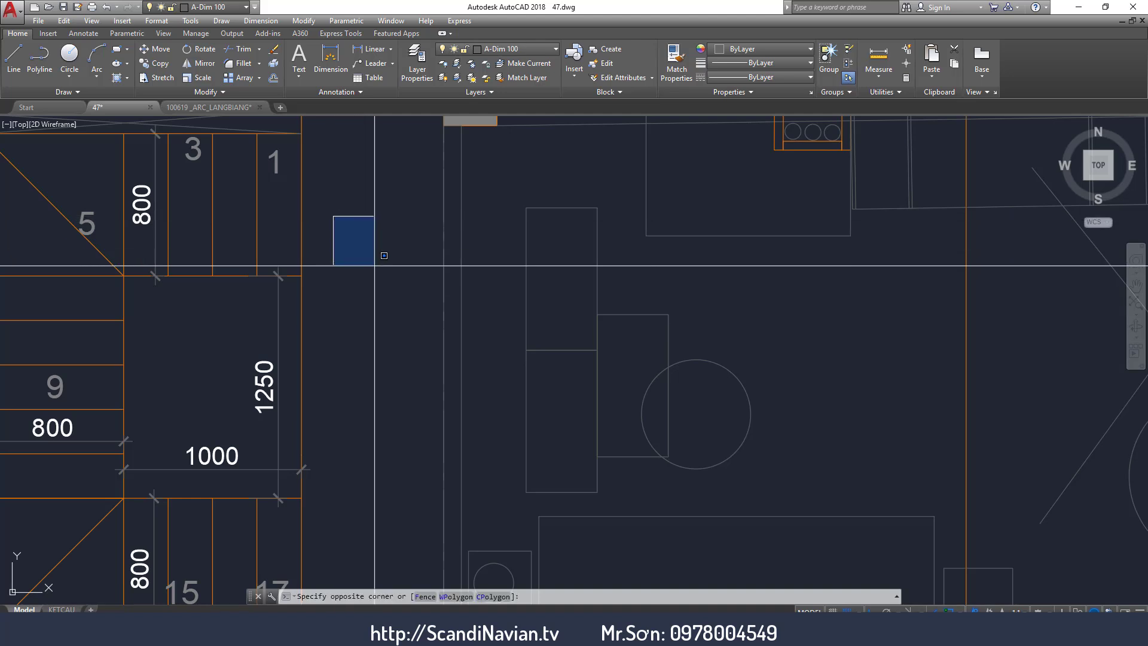
left_click(375, 265)
middle_click_drag(162, 246, 235, 211)
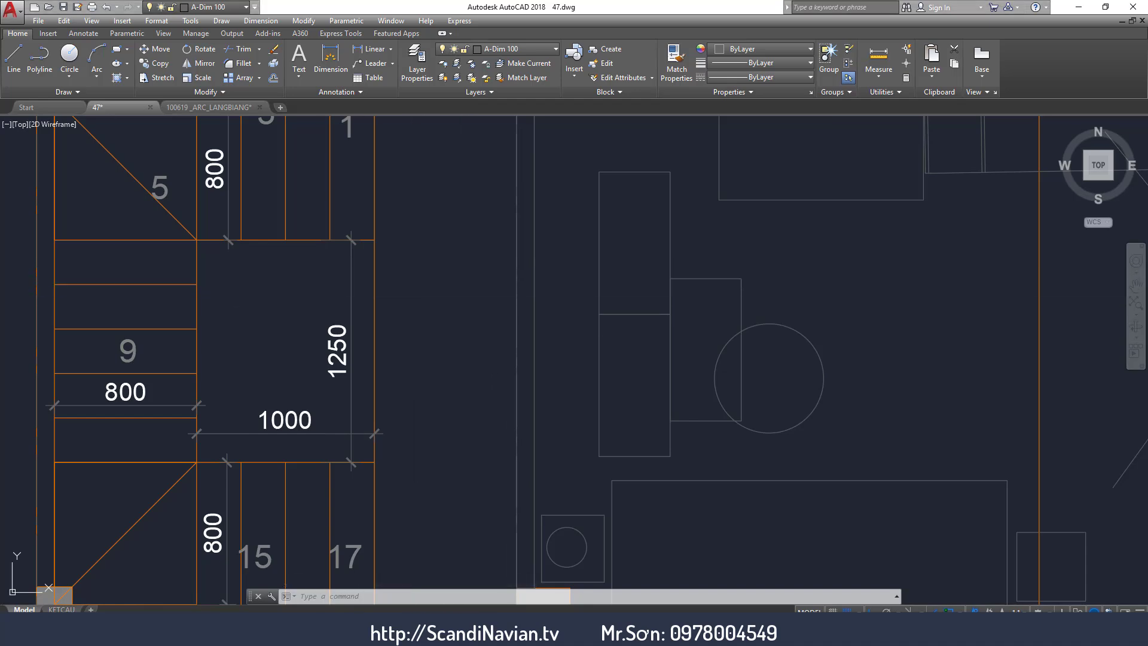
scroll(682, 289, "up", 2)
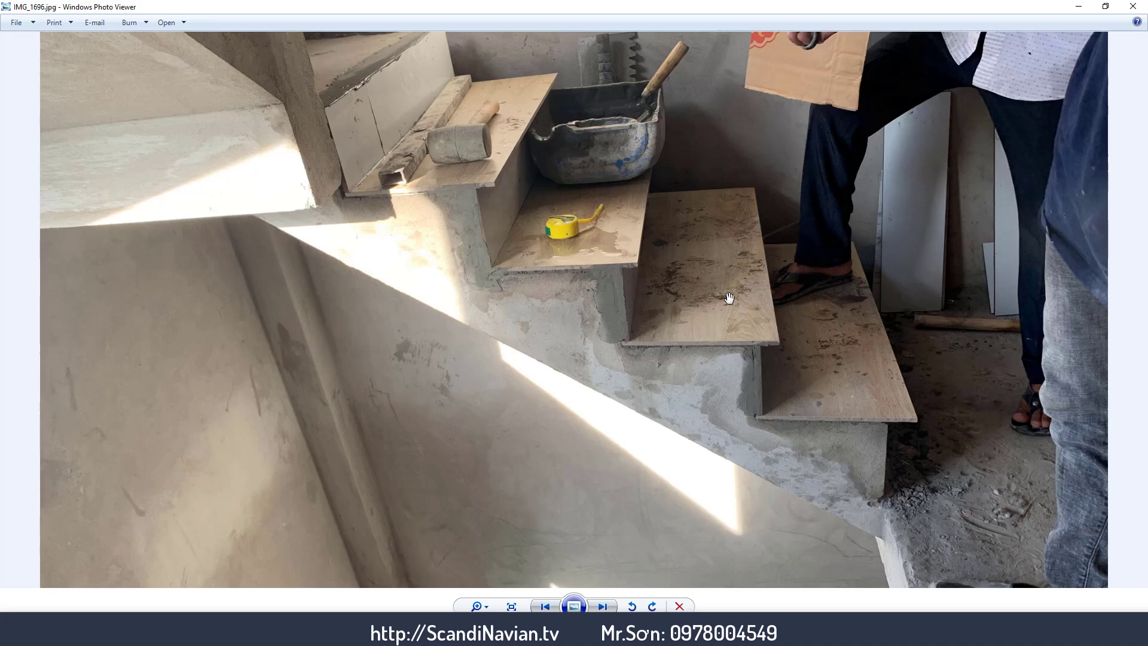
Zoom into the stair-tiling photo, inspecting the upper and lower steps.
left_click_drag(728, 297, 657, 404)
scroll(318, 424, "up", 2)
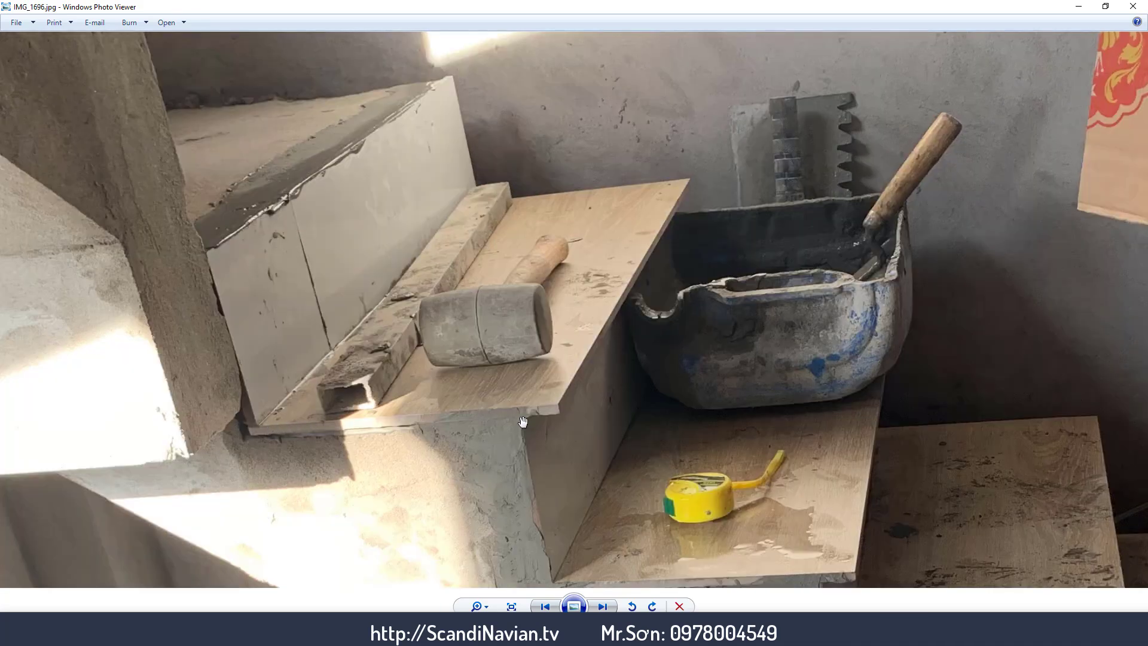
scroll(672, 192, "down", 2)
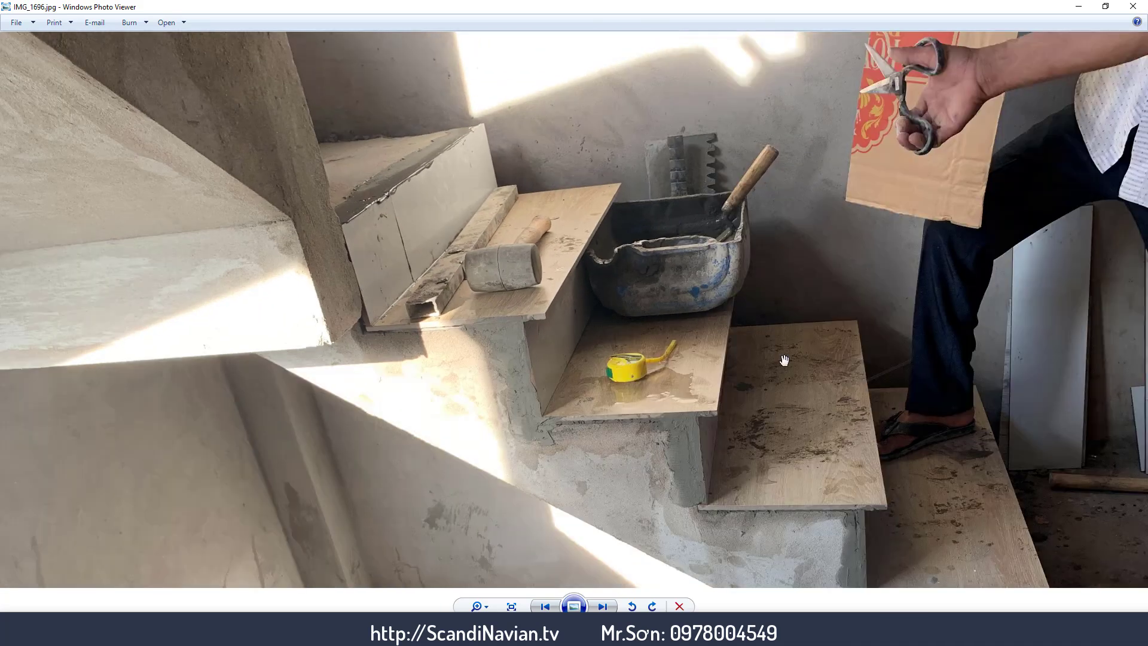
scroll(829, 494, "up", 1)
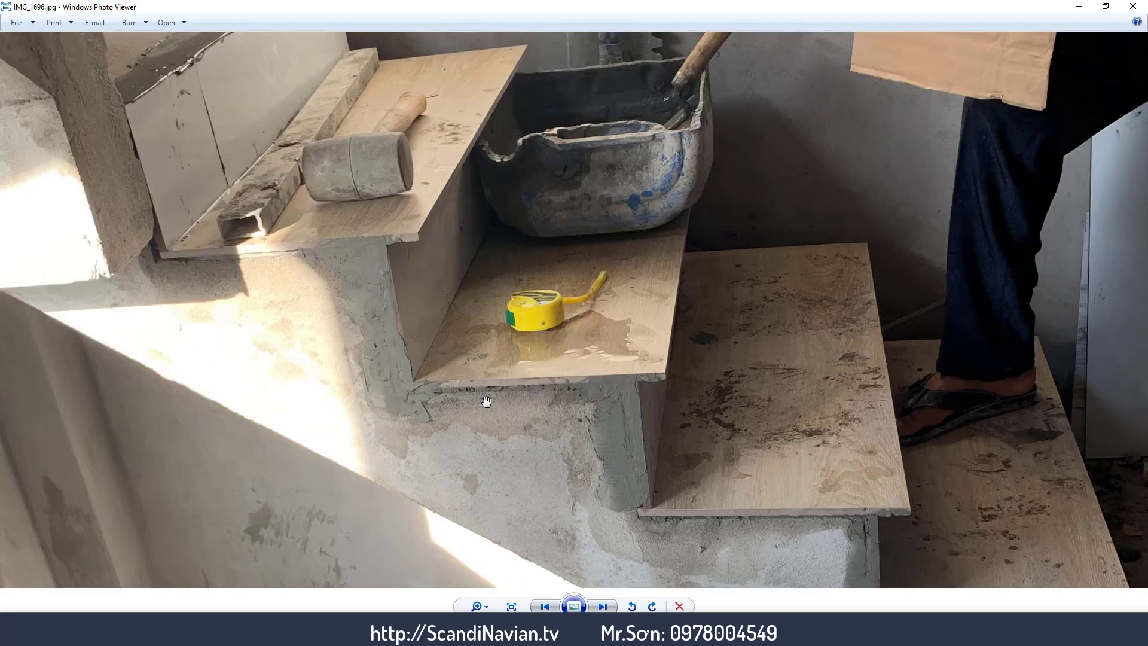
scroll(613, 397, "up", 1)
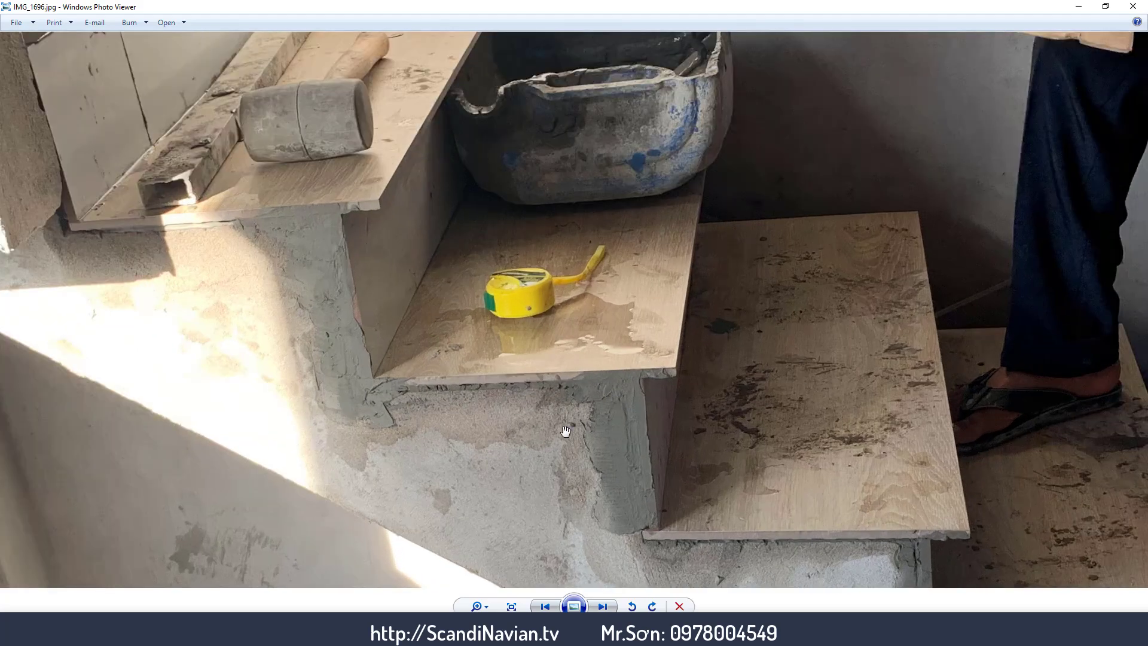
mouse_move(565, 431)
left_mouse_down()
mouse_move(436, 269)
mouse_move(272, 196)
left_mouse_up()
scroll(272, 196, "up", 2)
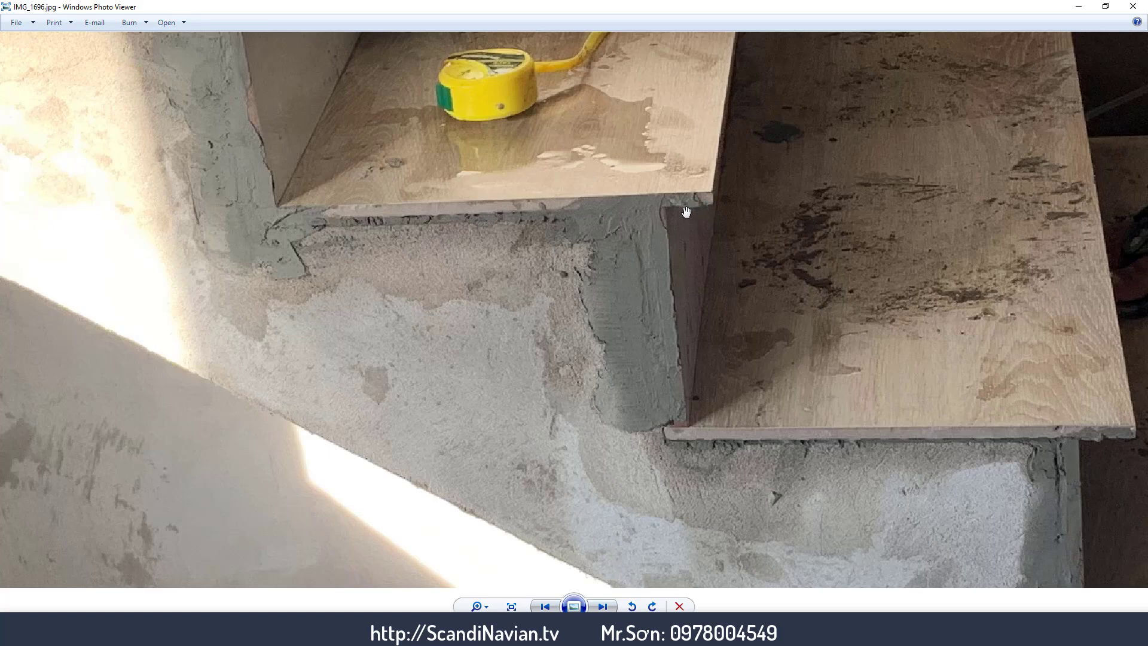
scroll(689, 232, "up", 1)
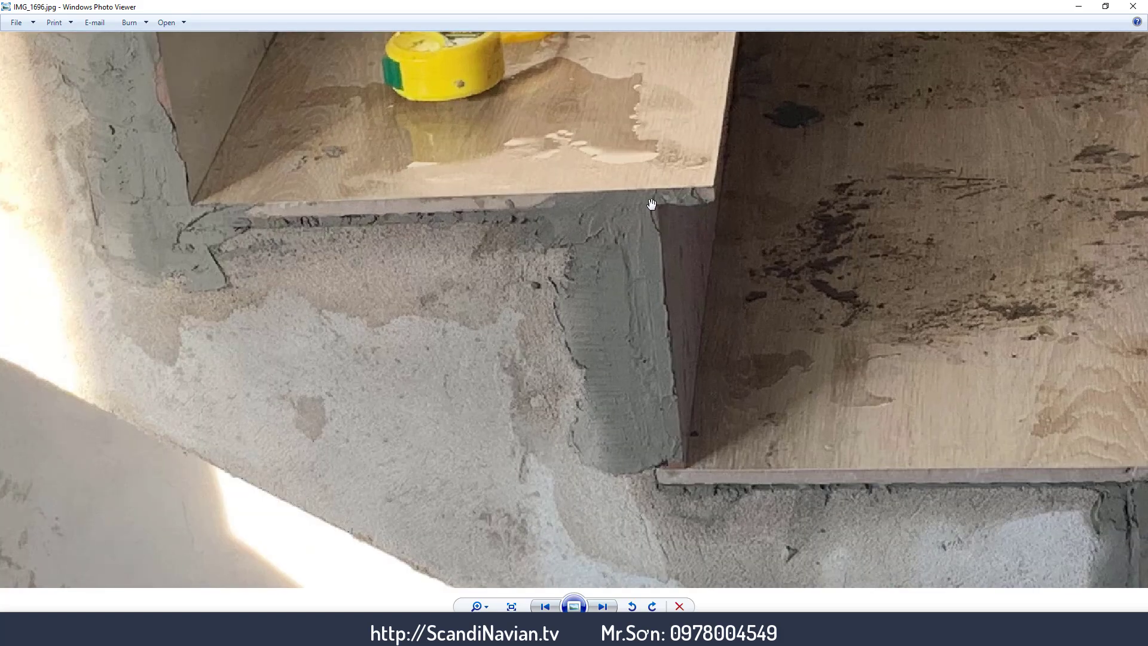
scroll(690, 222, "up", 2)
scroll(692, 209, "up", 1)
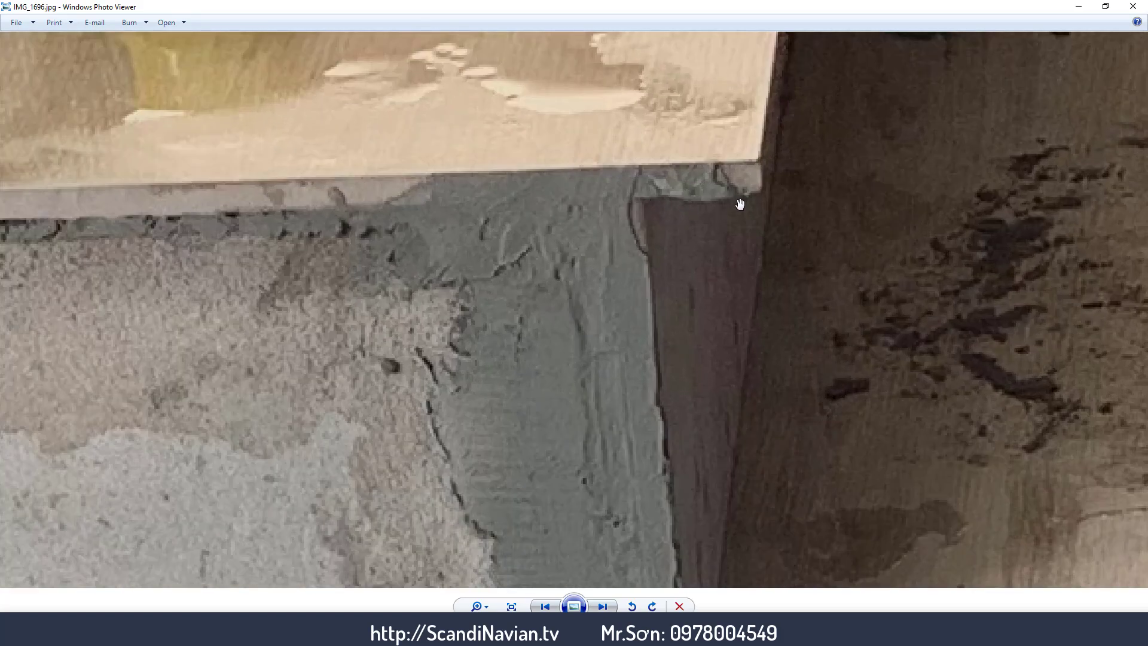
scroll(740, 205, "down", 4)
scroll(730, 216, "up", 1)
Examine the tape-measure step and hammer up close, then minimize the photo viewer.
left_click_drag(744, 237, 691, 302)
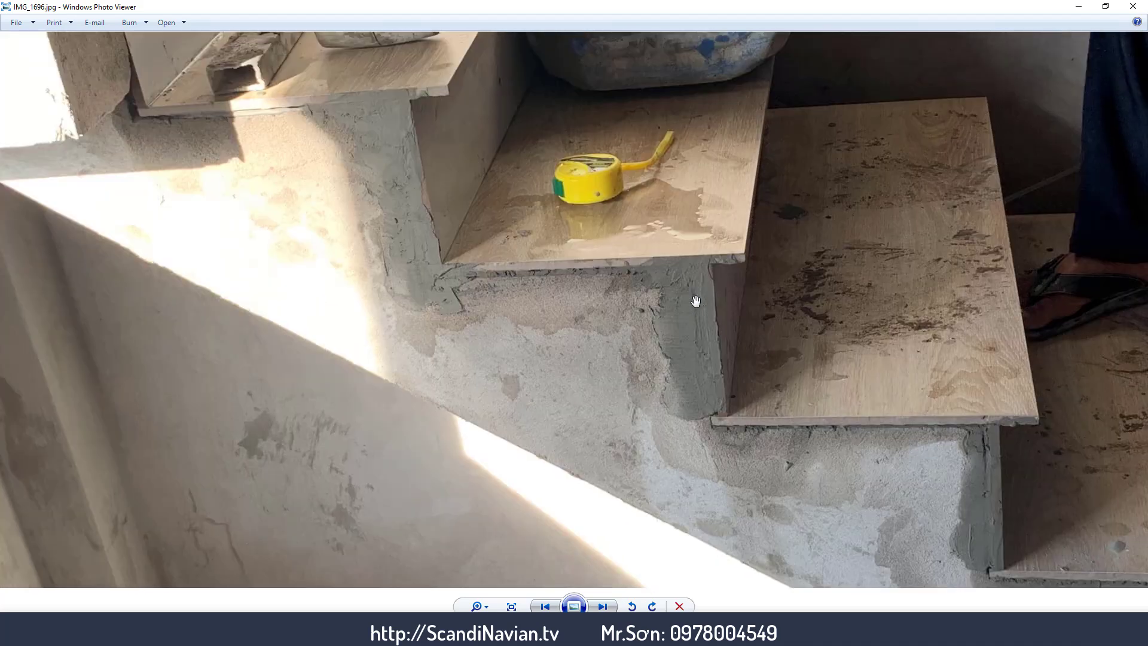
scroll(453, 246, "up", 1)
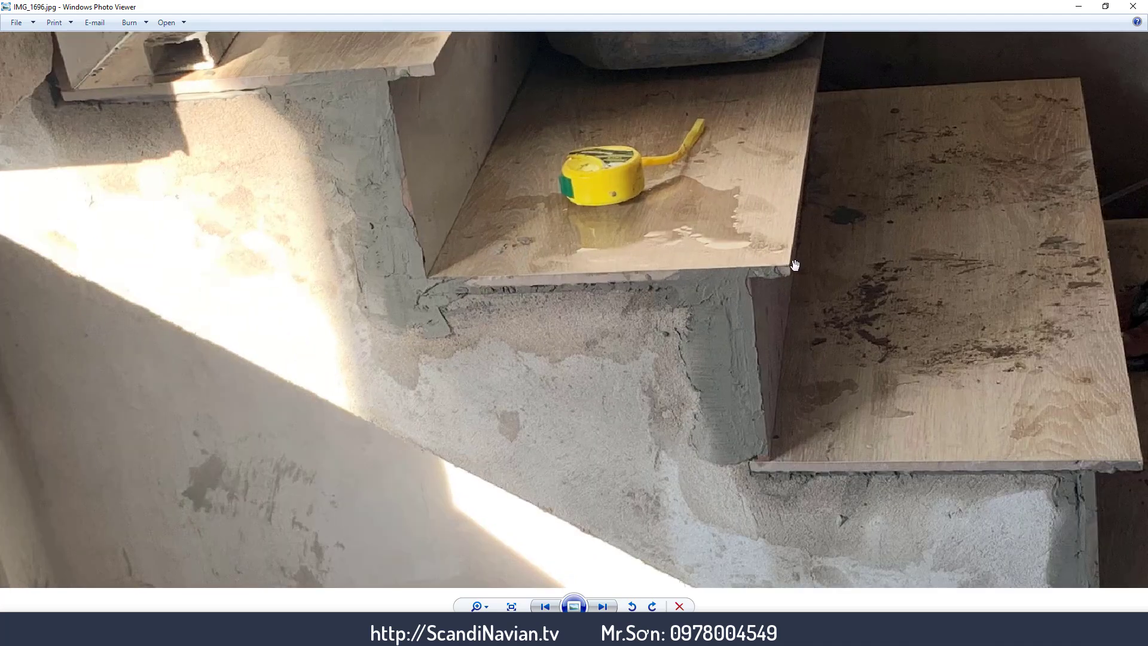
scroll(661, 319, "down", 2)
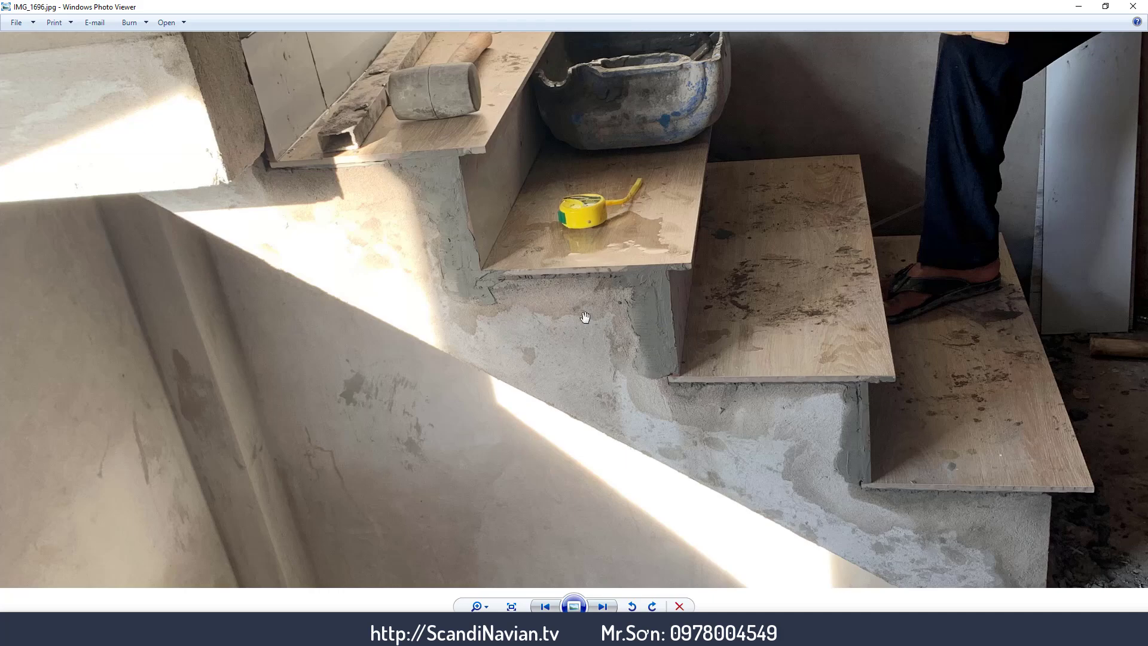
scroll(497, 297, "down", 2)
scroll(428, 164, "up", 1)
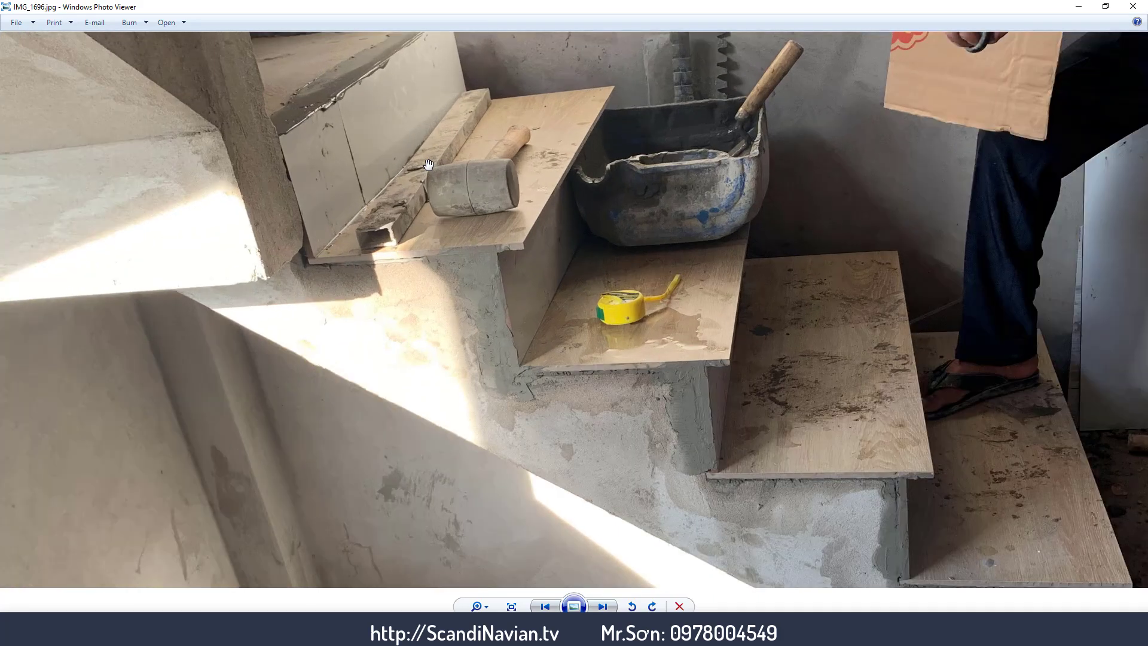
scroll(430, 179, "up", 1)
scroll(439, 239, "up", 1)
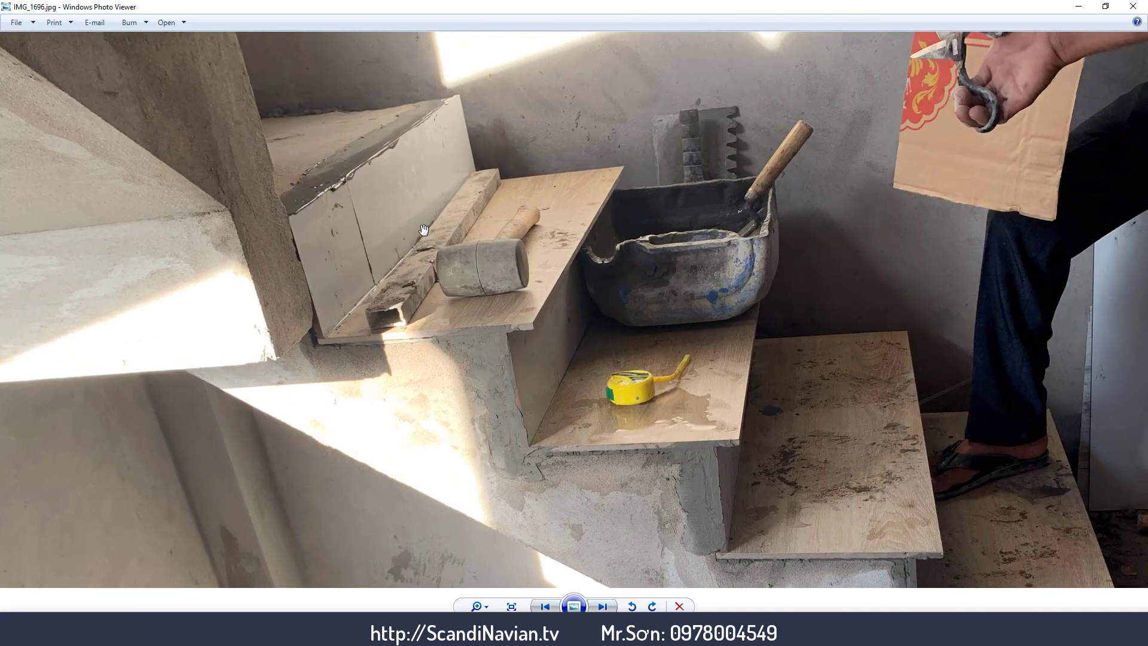
scroll(342, 221, "up", 2)
left_click_drag(439, 179, 401, 225)
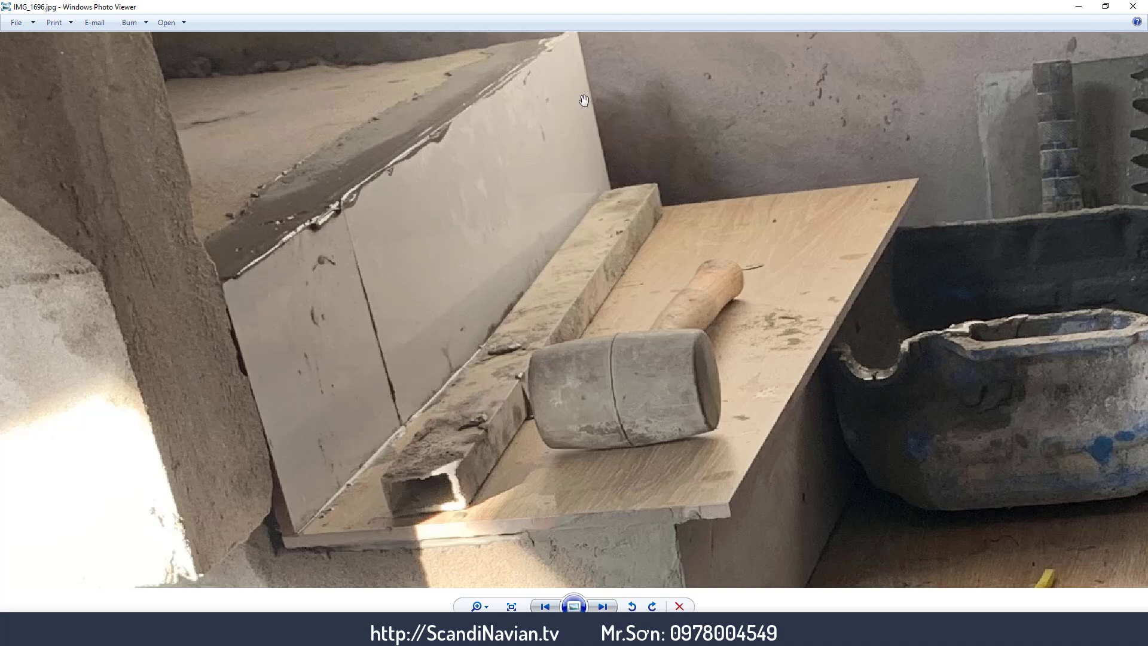
scroll(373, 198, "up", 1)
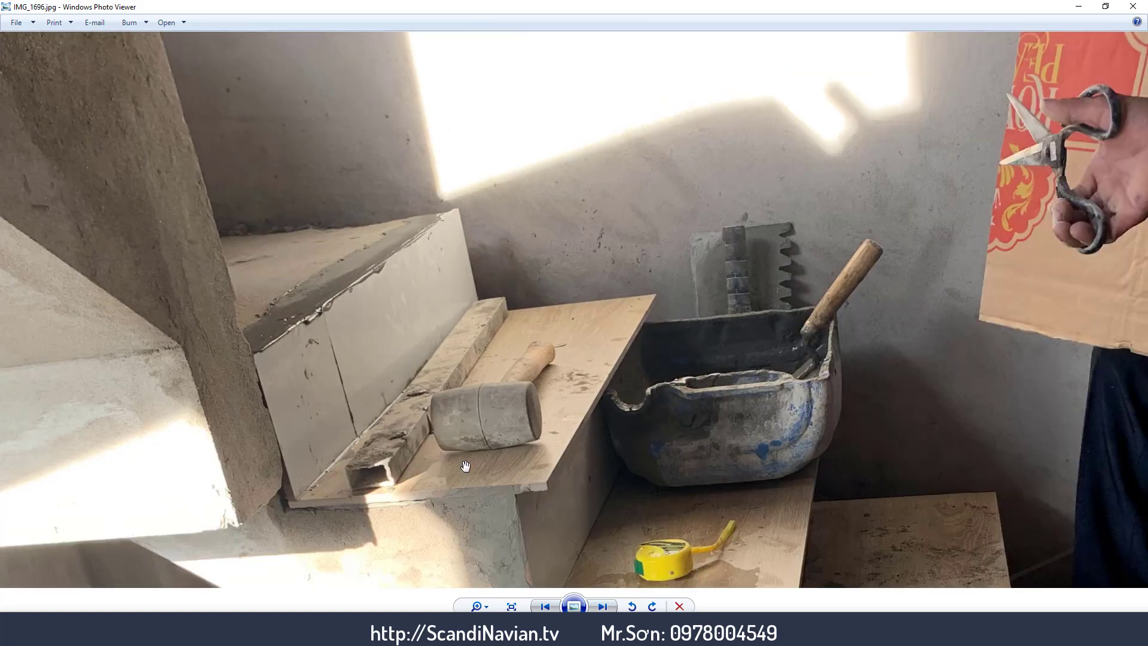
scroll(263, 236, "up", 1)
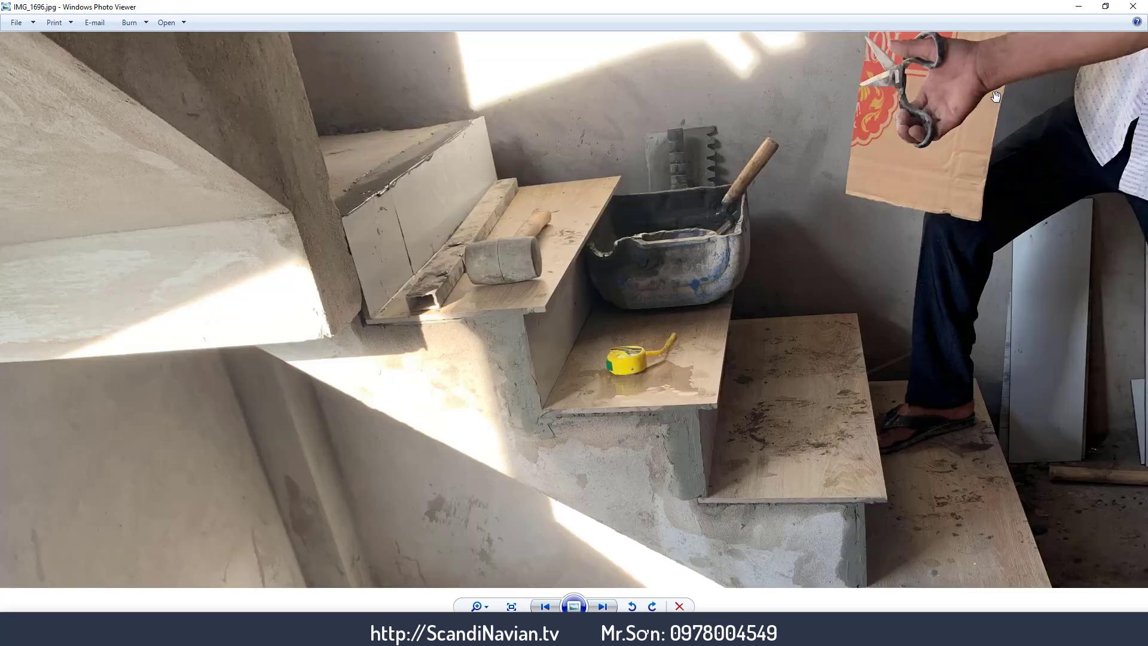
left_click(1089, 11)
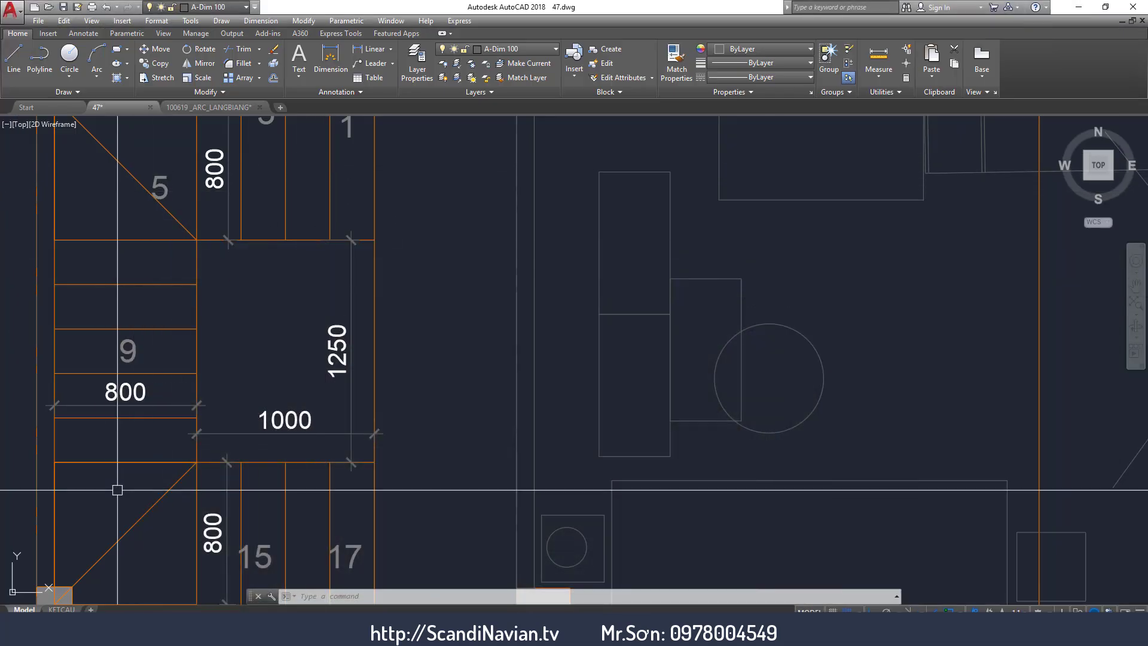
Make trial window selections, then pan and zoom to the grey column on the upper wall.
left_click(454, 485)
left_click(430, 217)
left_click(461, 375)
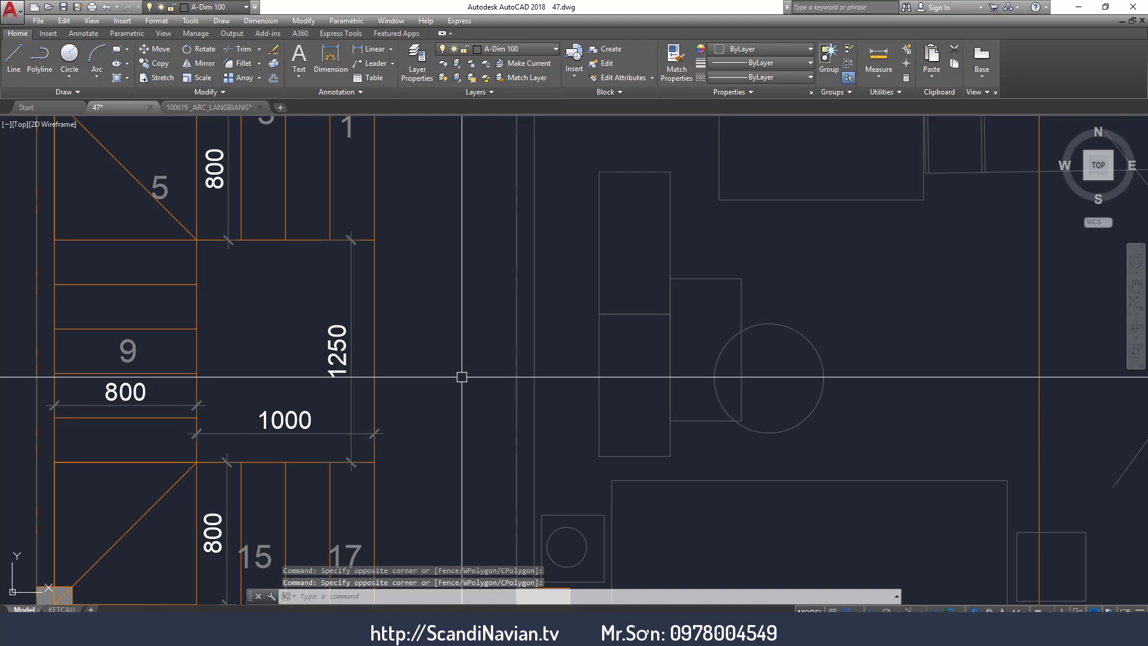
middle_click_drag(428, 338, 387, 305)
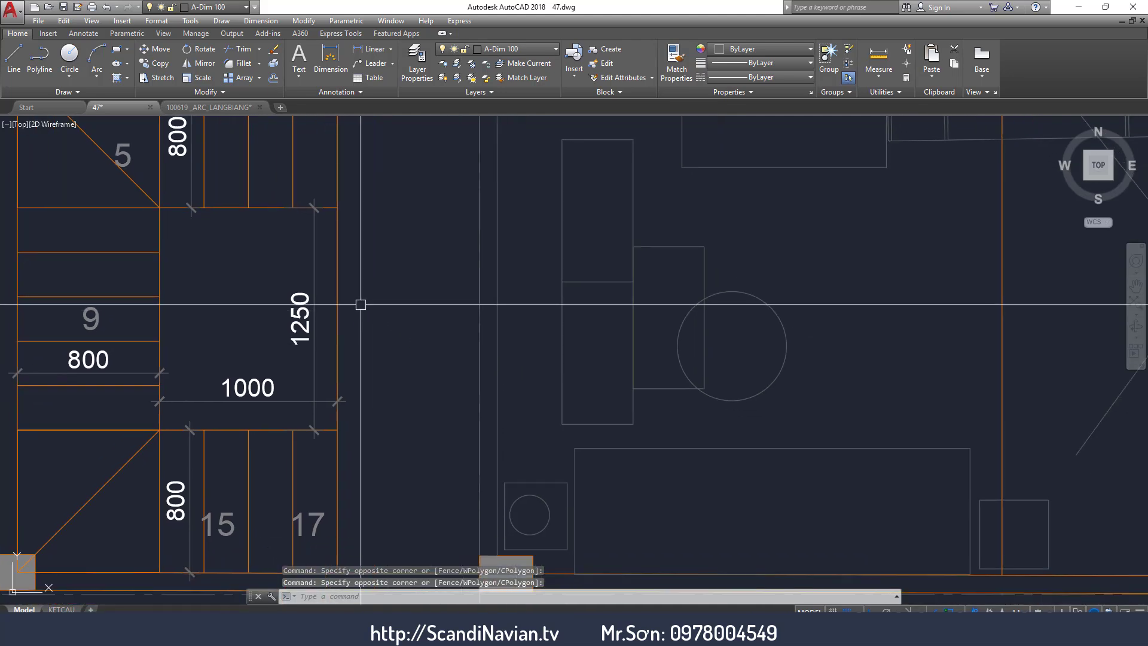
scroll(421, 273, "down", 3)
scroll(412, 200, "up", 5)
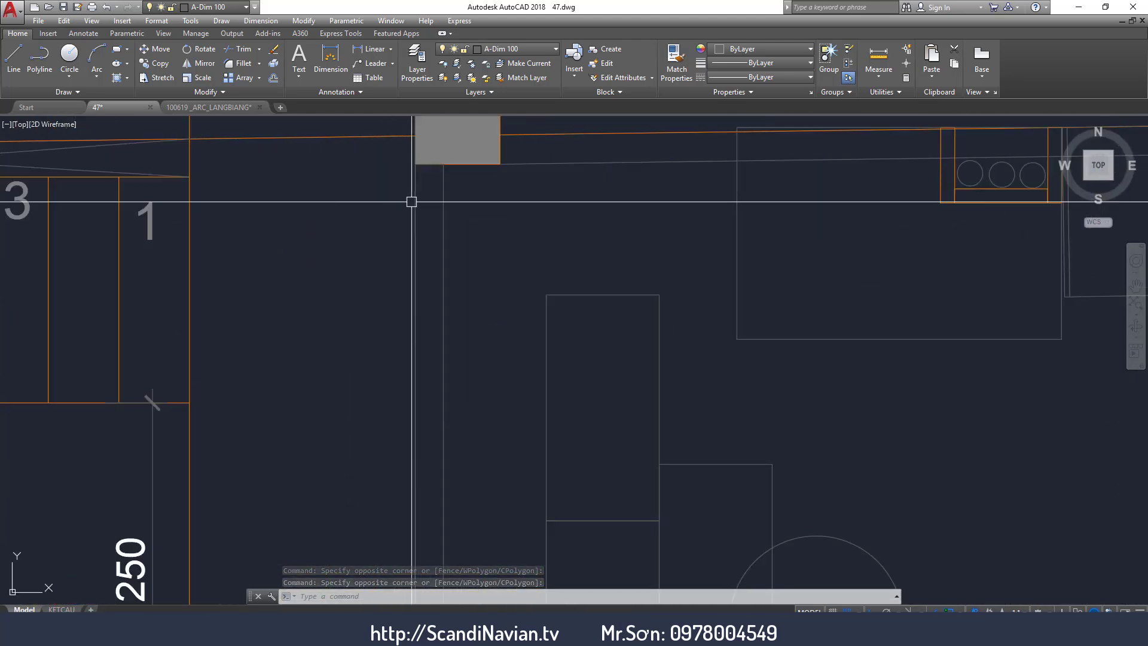
scroll(415, 202, "up", 2)
middle_click_drag(415, 202, 391, 290)
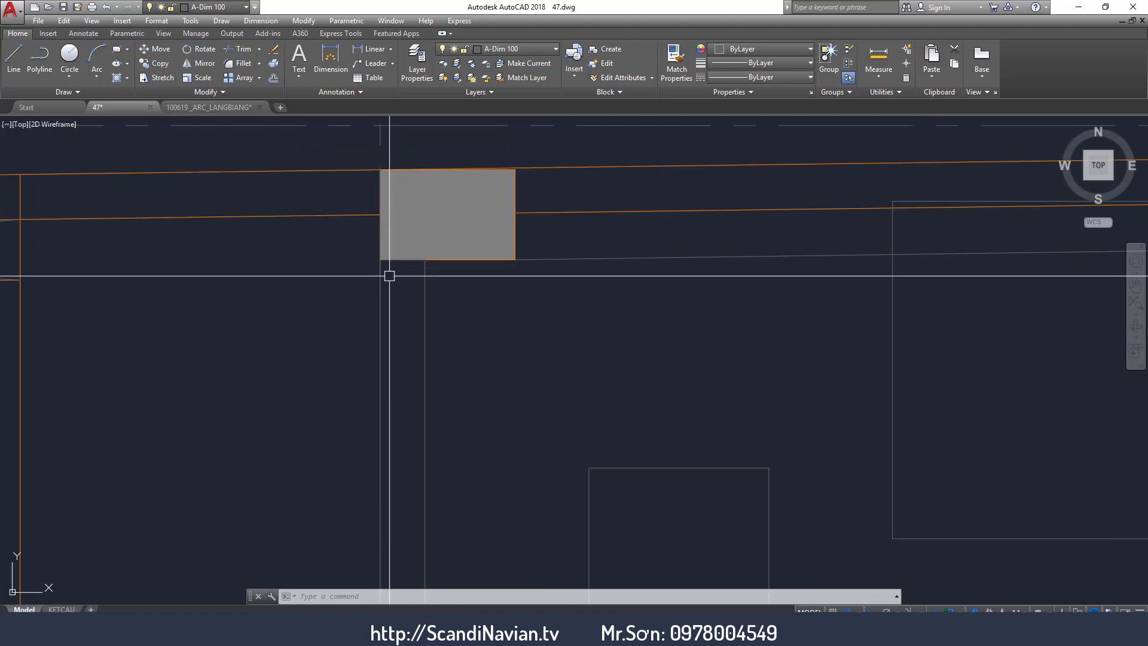
scroll(388, 274, "up", 2)
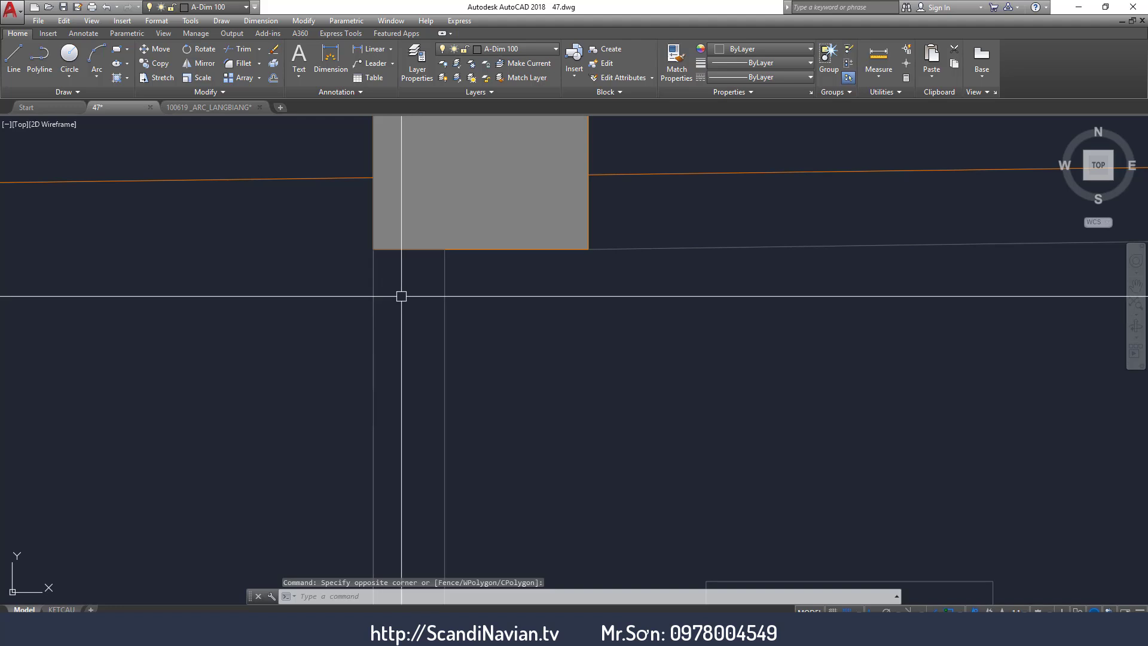
scroll(397, 295, "down", 6)
scroll(450, 287, "up", 4)
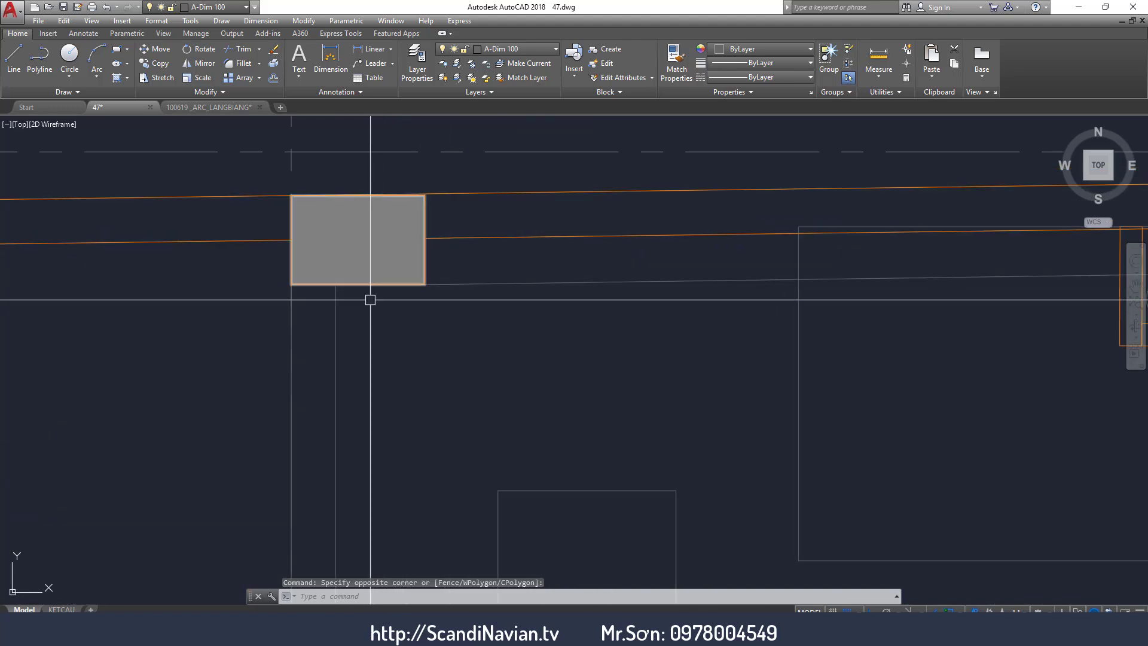
scroll(365, 338, "down", 2)
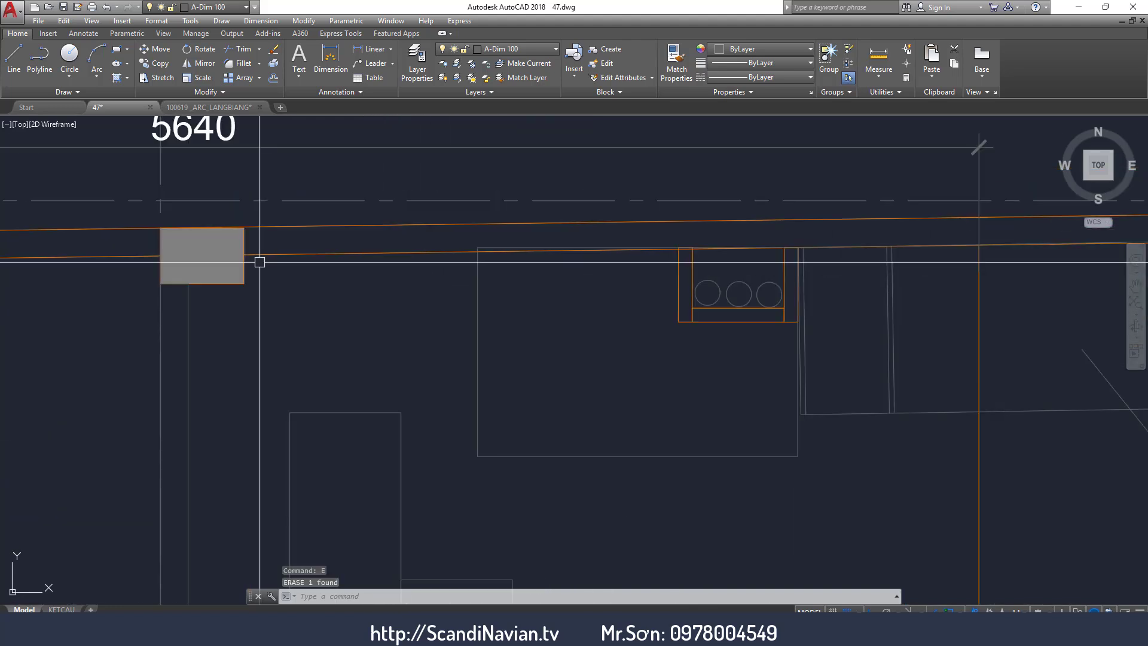
Erase the object beside the grey column, then select and deselect the column hatch.
key("e")
key("Return")
left_click(255, 262)
left_click(606, 391)
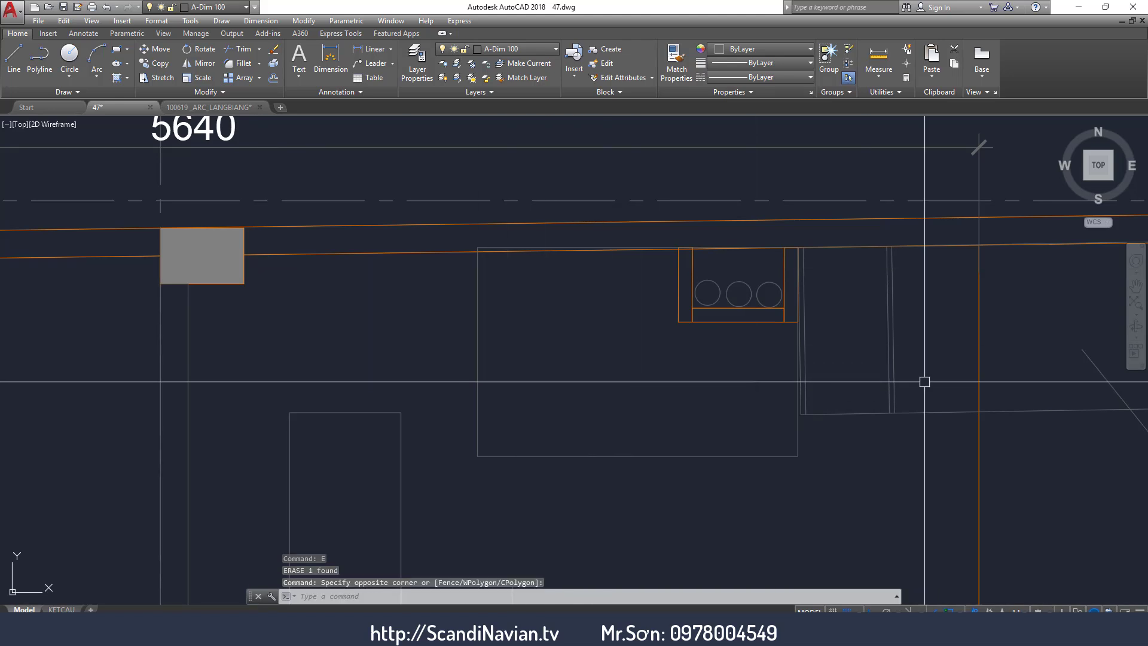
left_click(200, 294)
left_click(595, 395)
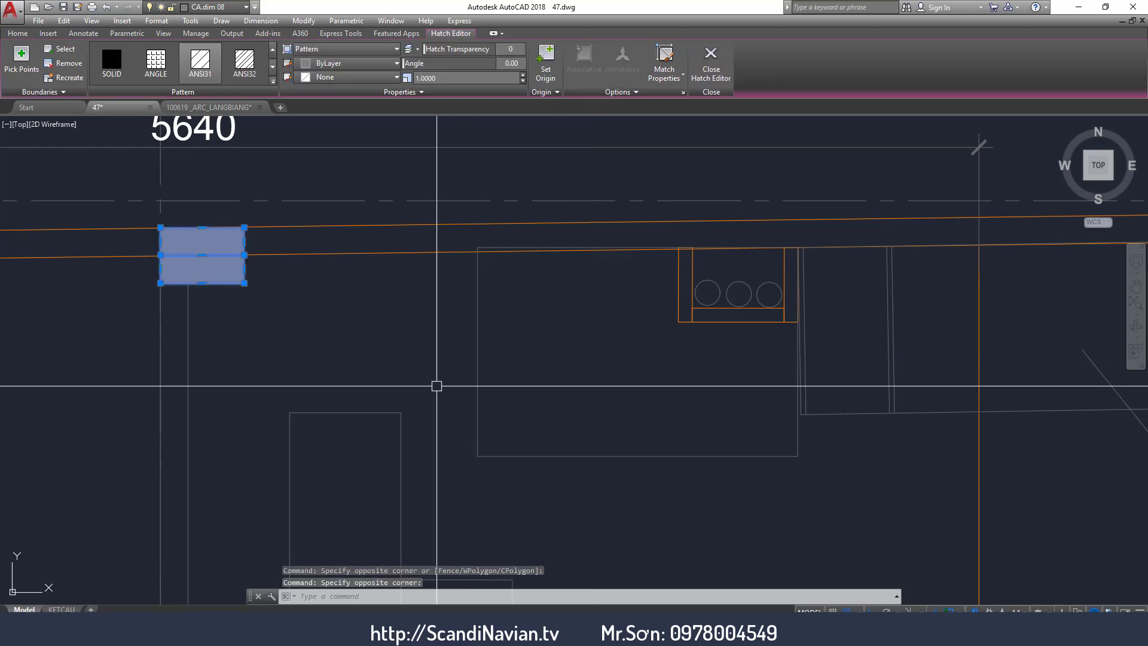
key("Escape")
key("Escape")
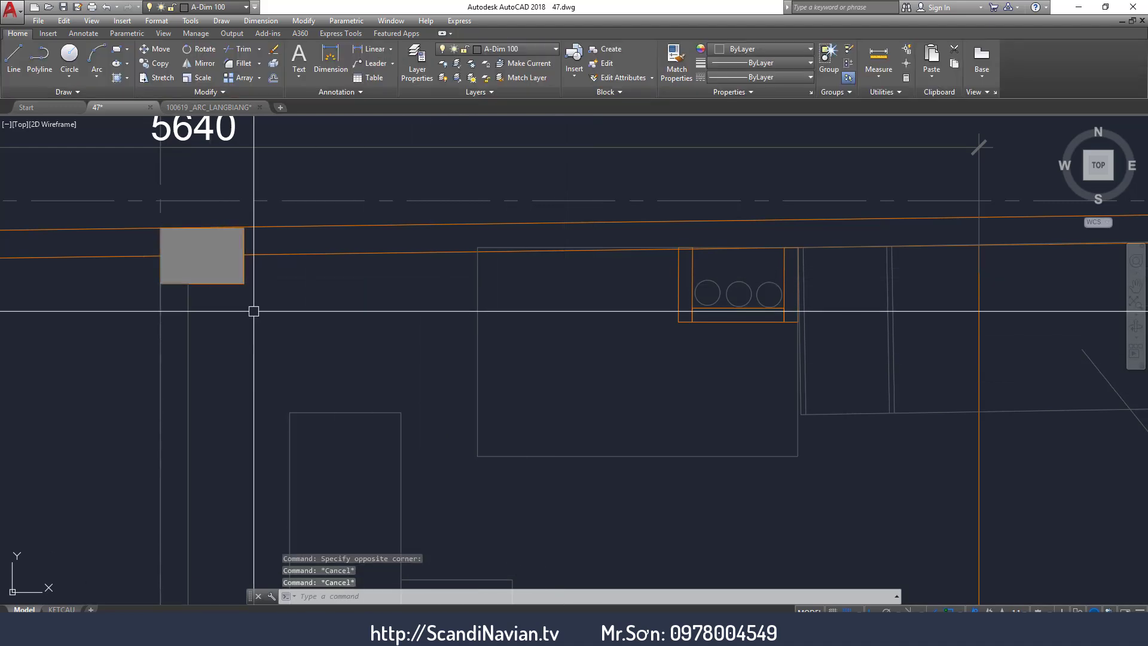
scroll(257, 329, "down", 5)
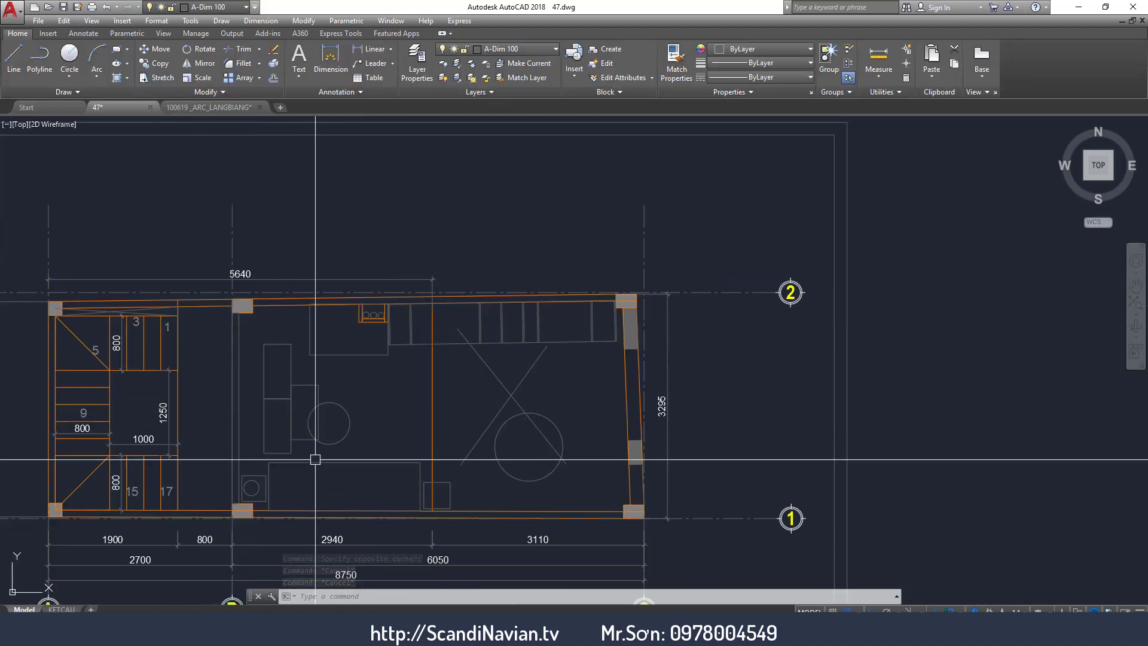
scroll(310, 460, "up", 2)
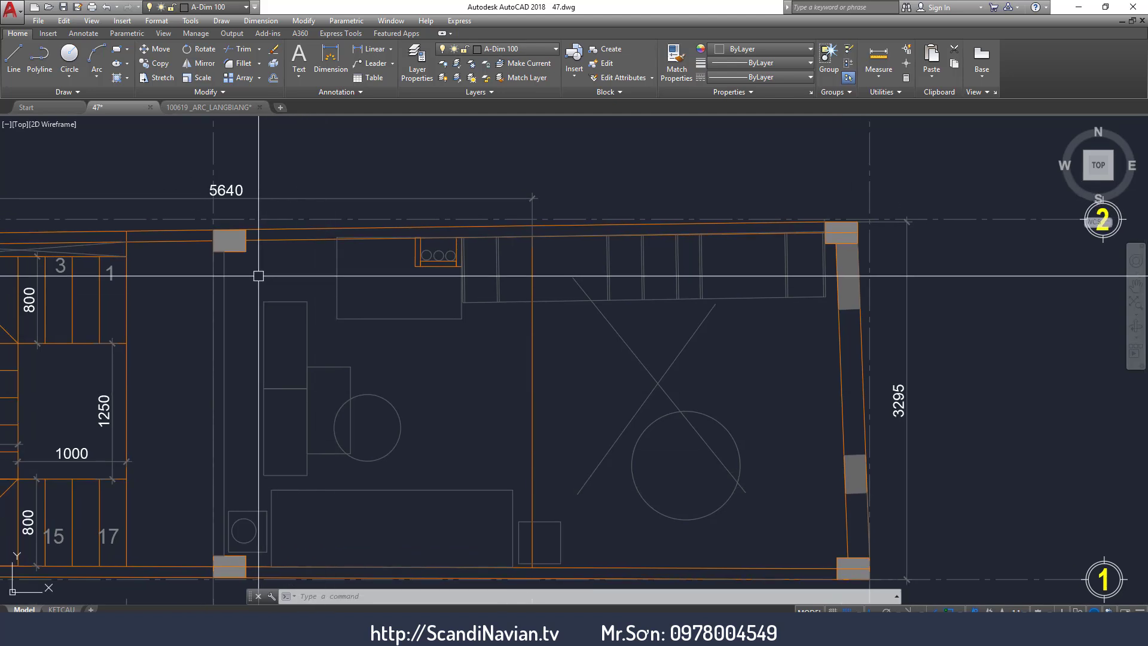
scroll(250, 263, "up", 4)
left_click(223, 242)
left_click(596, 263)
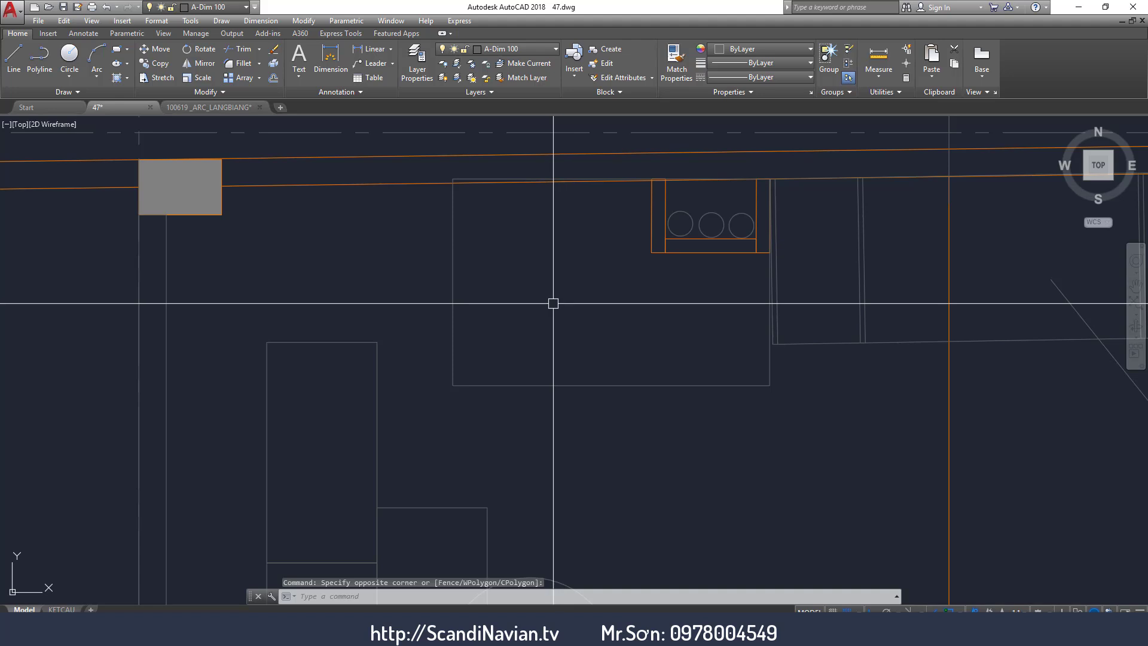
scroll(550, 303, "down", 4)
scroll(502, 317, "up", 2)
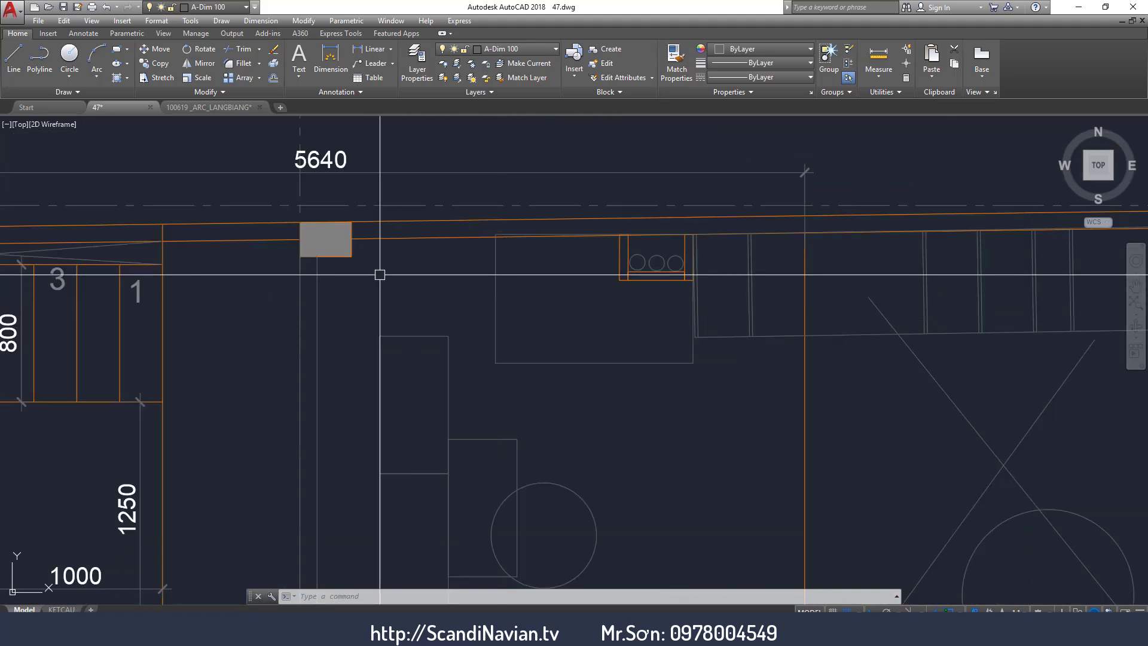
left_click(379, 272)
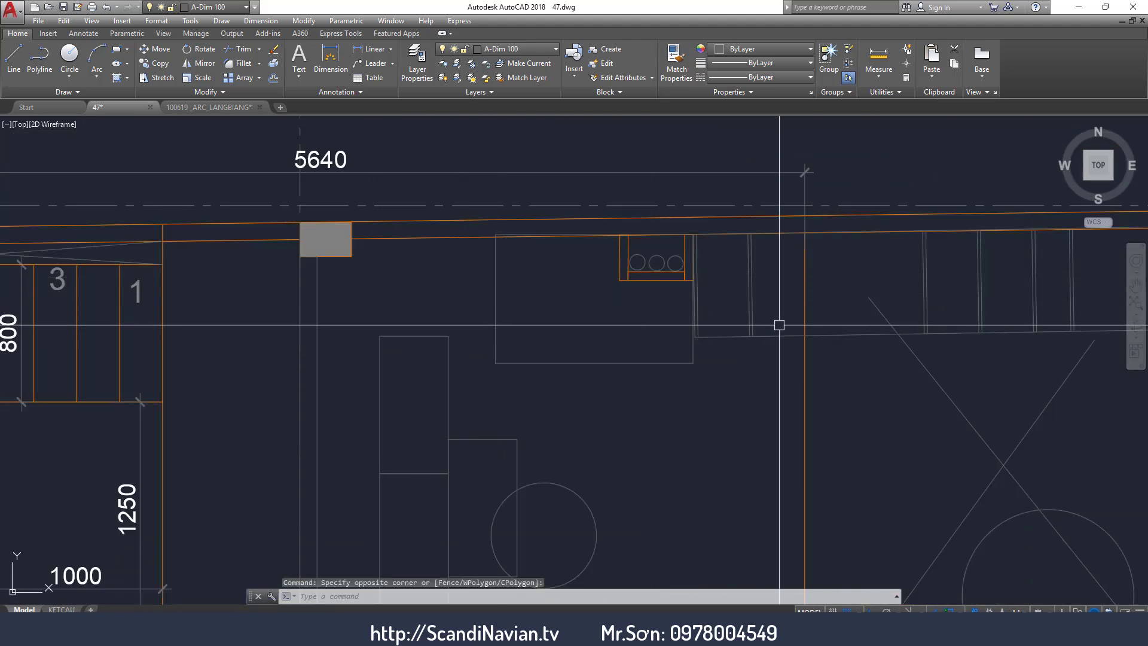
middle_click_drag(779, 325, 419, 363)
left_click(353, 440)
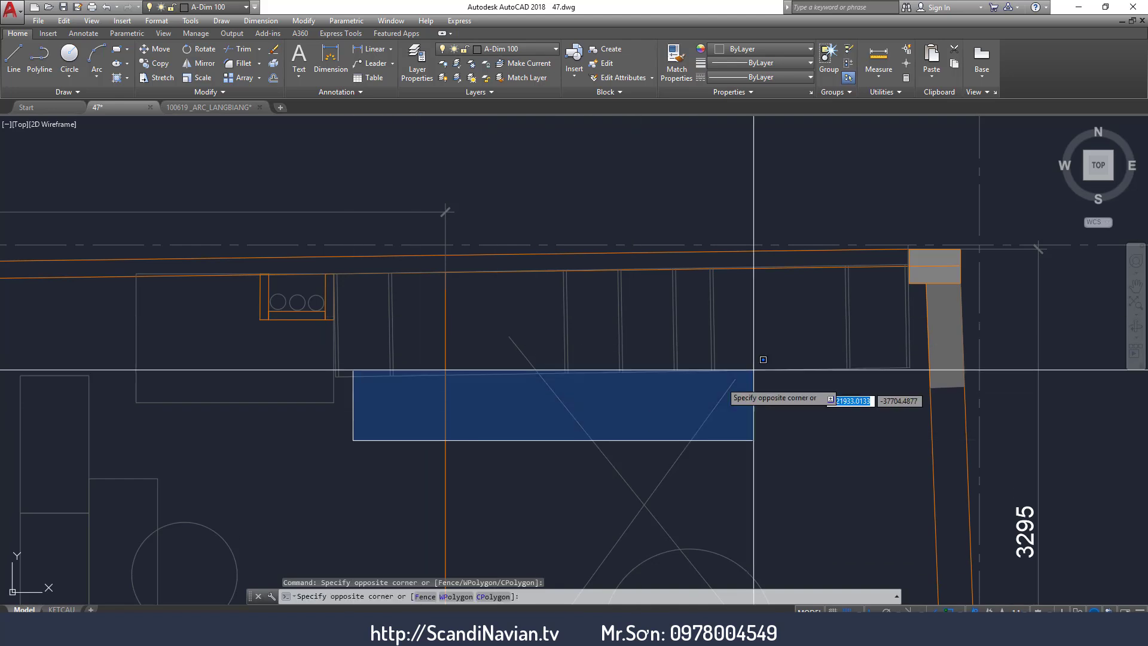
left_click(884, 313)
middle_click_drag(301, 386, 524, 325)
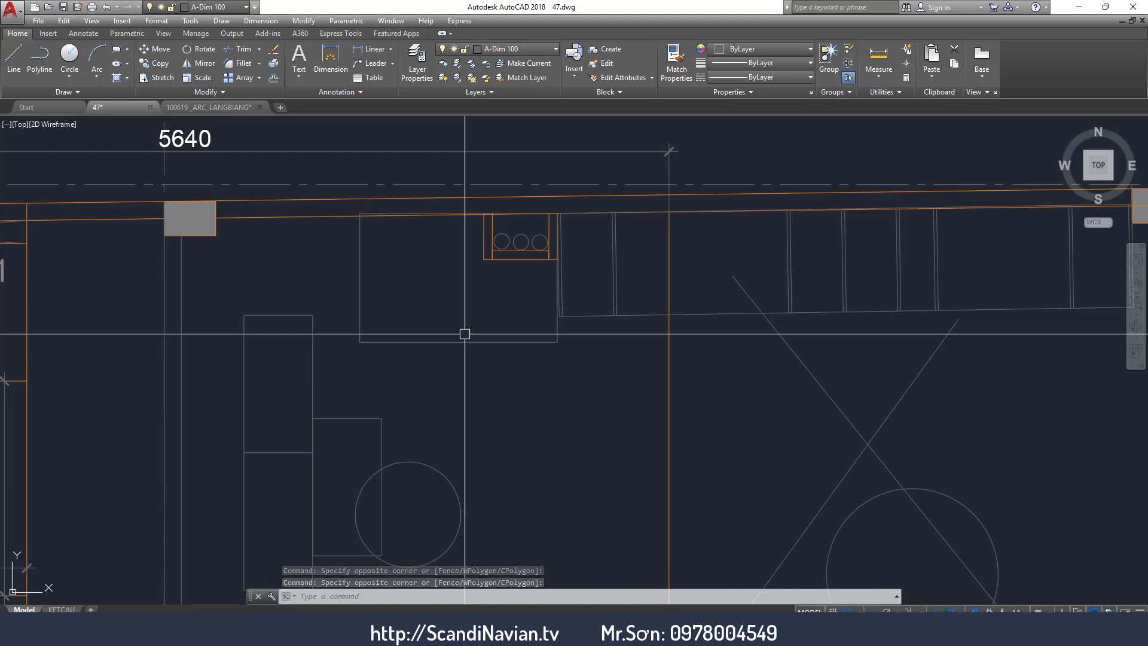
middle_click_drag(464, 333, 457, 353)
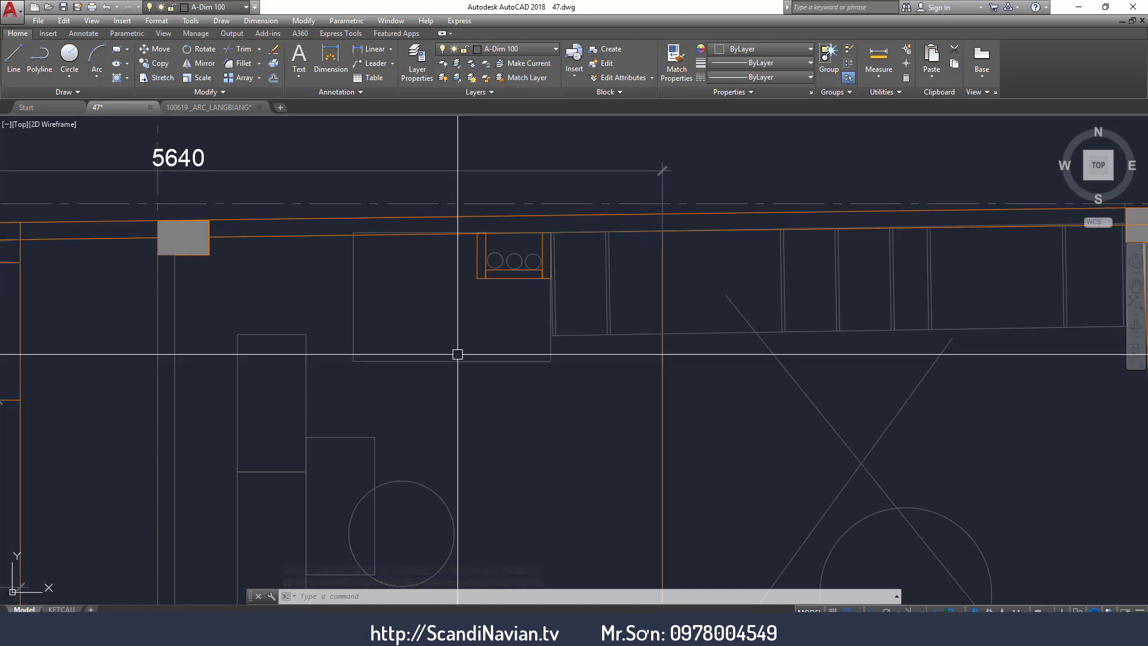
scroll(378, 308, "up", 2)
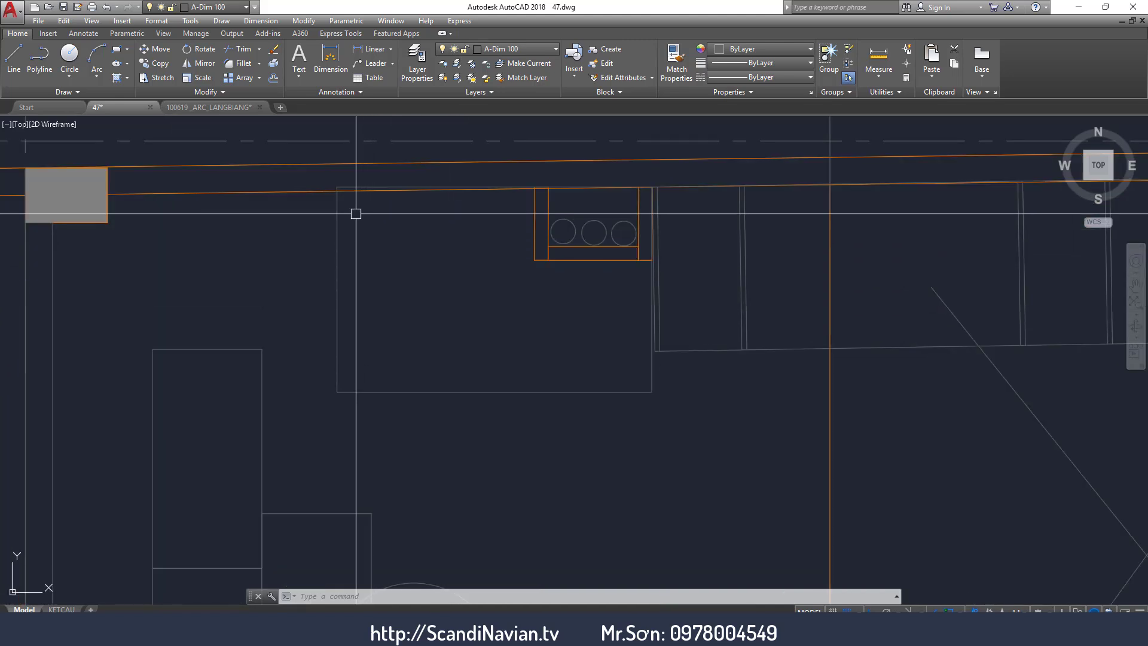
left_click(452, 374)
left_click(576, 285)
left_click(532, 275)
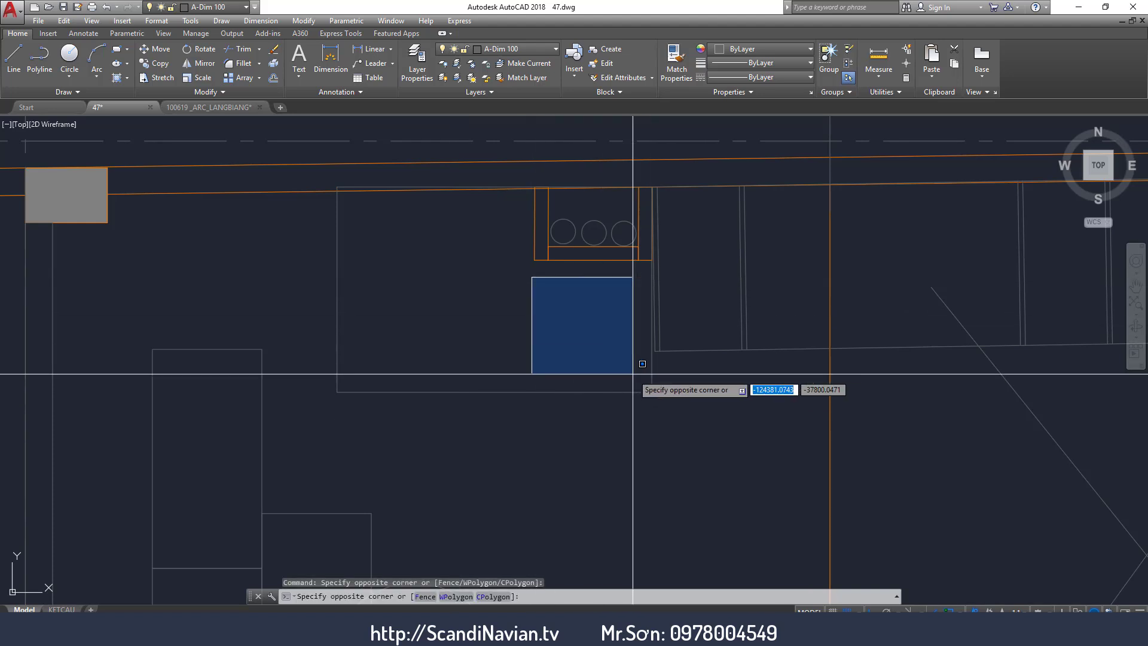
left_click(637, 376)
scroll(435, 375, "down", 2)
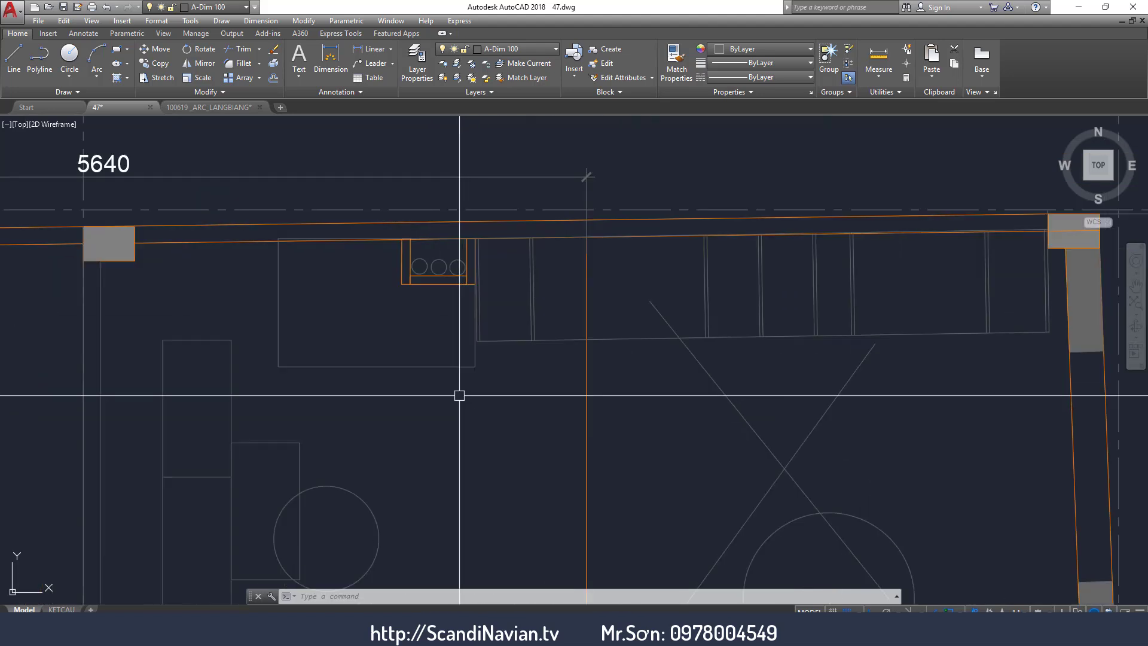
middle_click_drag(461, 397, 282, 418)
scroll(585, 367, "up", 2)
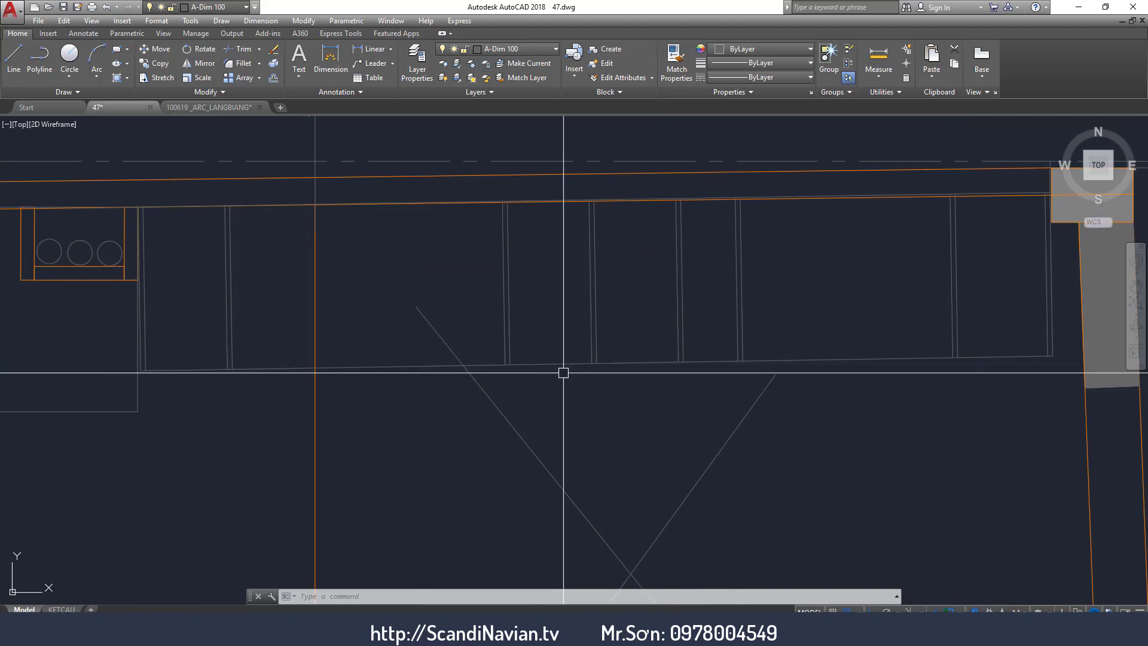
left_click(563, 398)
left_click(652, 414)
left_click(548, 246)
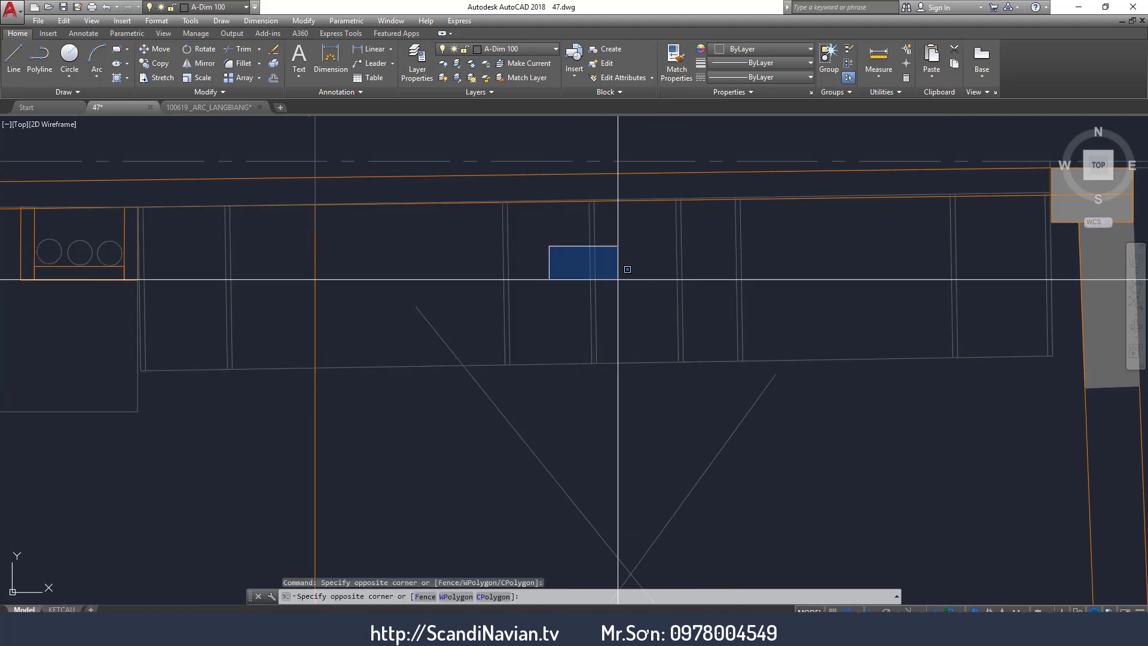
left_click(711, 315)
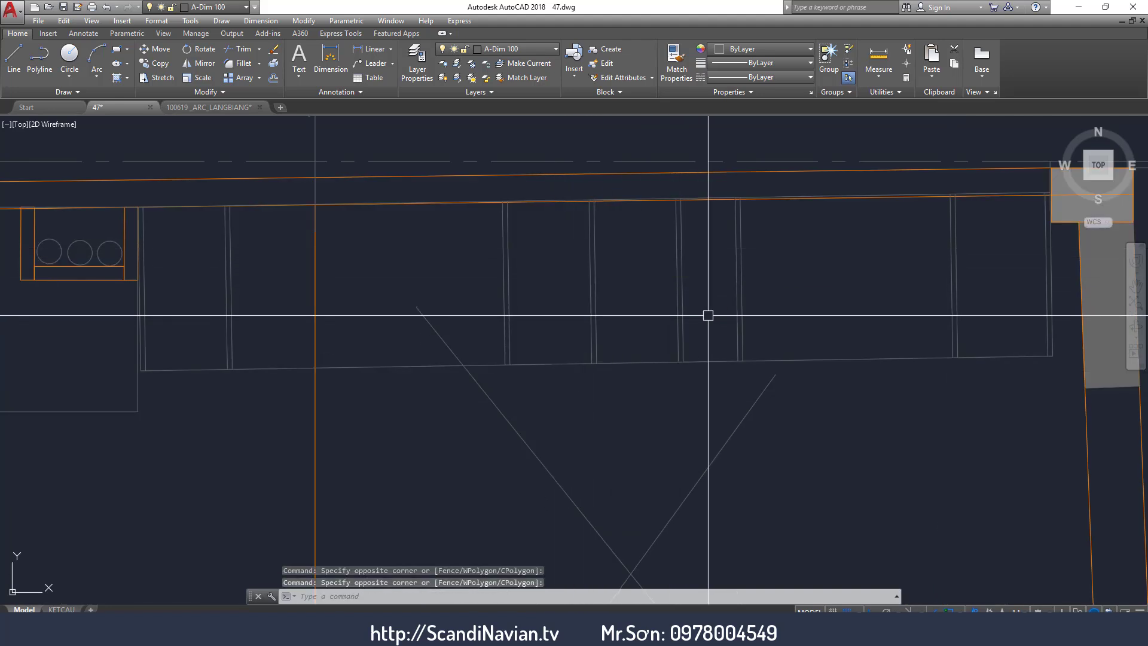
scroll(707, 315, "down", 2)
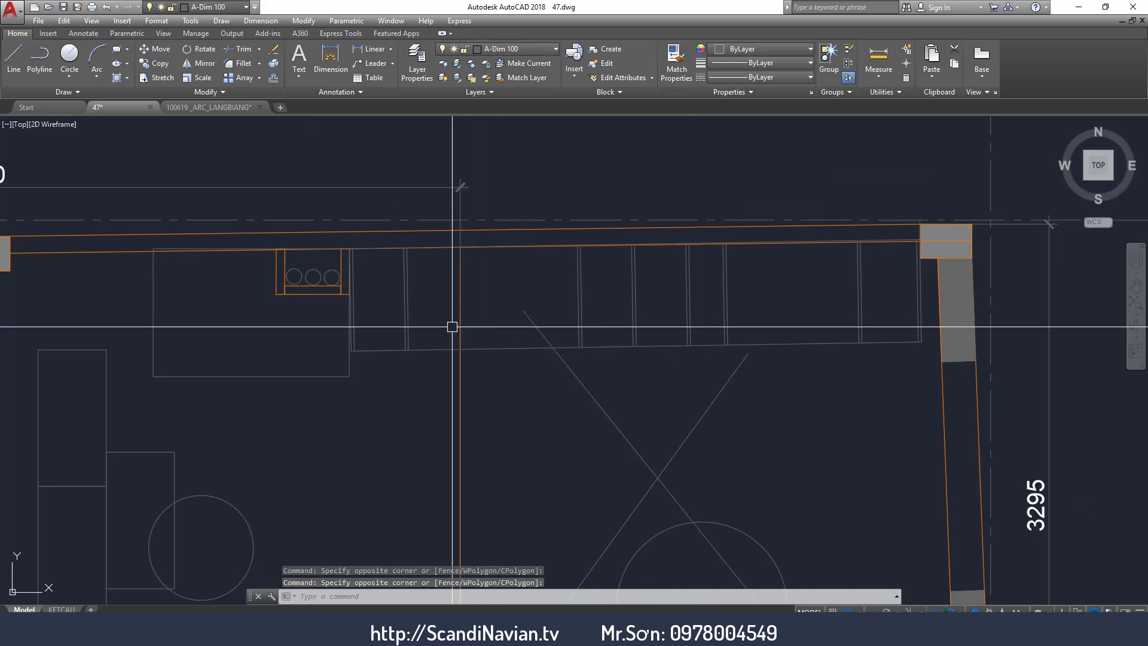
middle_click_drag(425, 341, 448, 349)
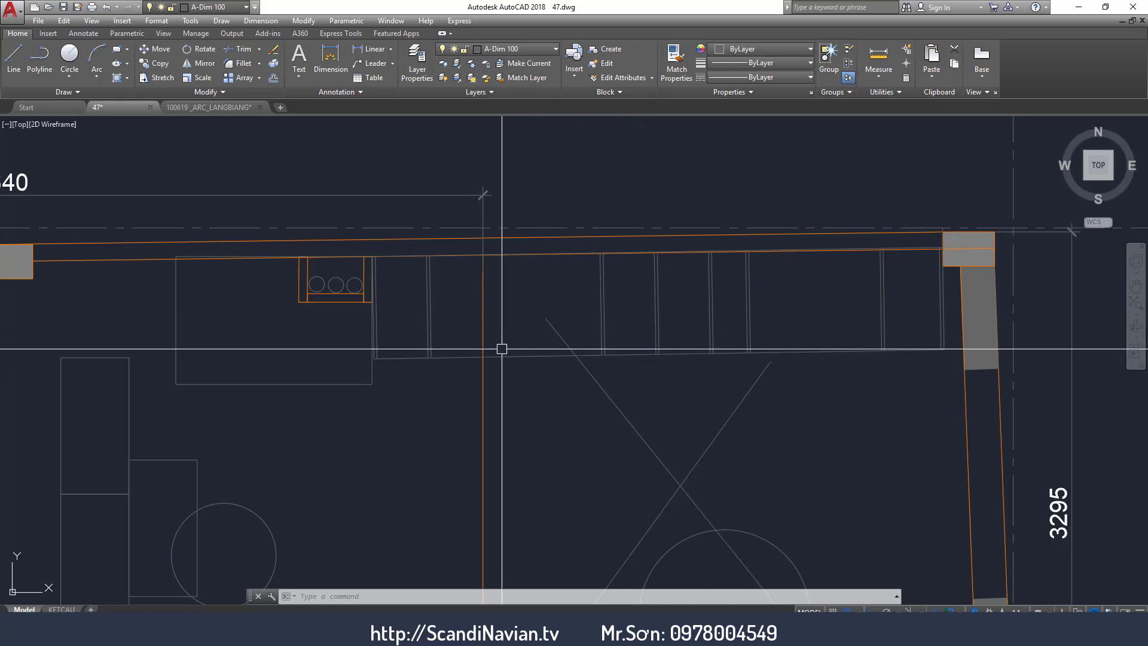
scroll(666, 359, "up", 2)
left_click(594, 375)
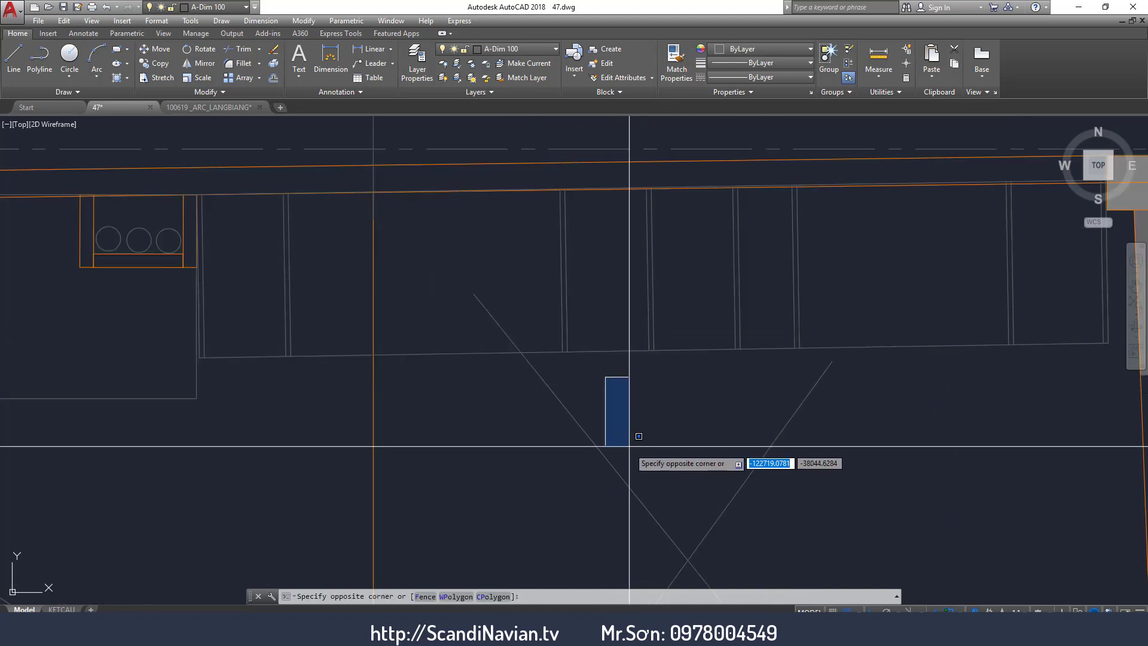
left_click(616, 417)
left_click(614, 366)
left_click(624, 433)
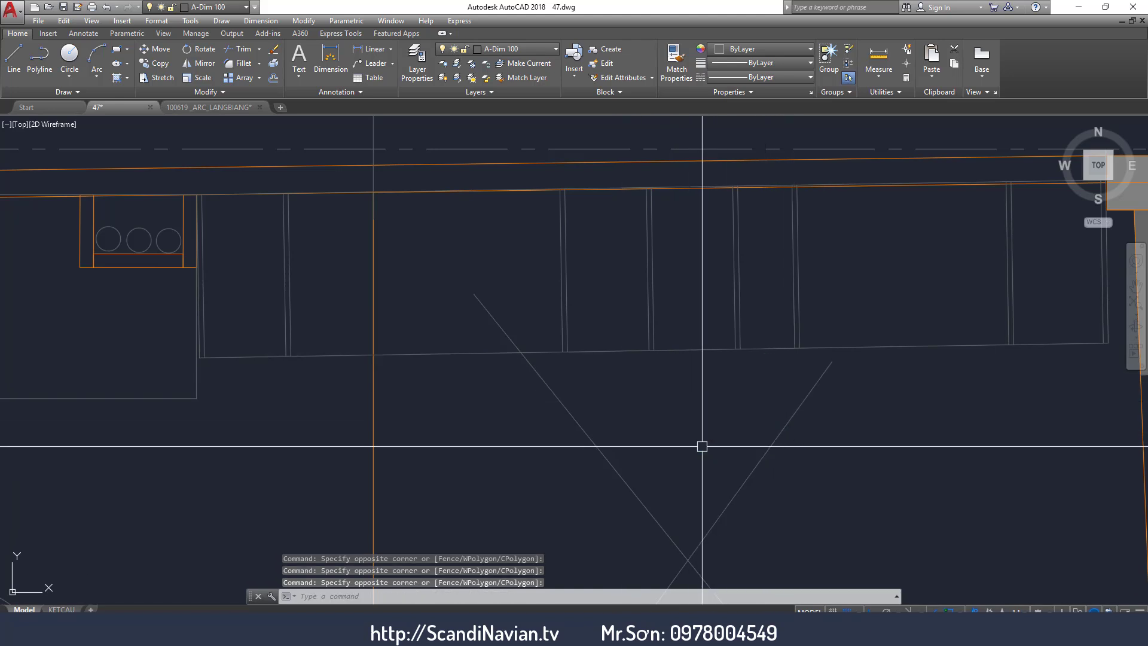
scroll(701, 446, "down", 3)
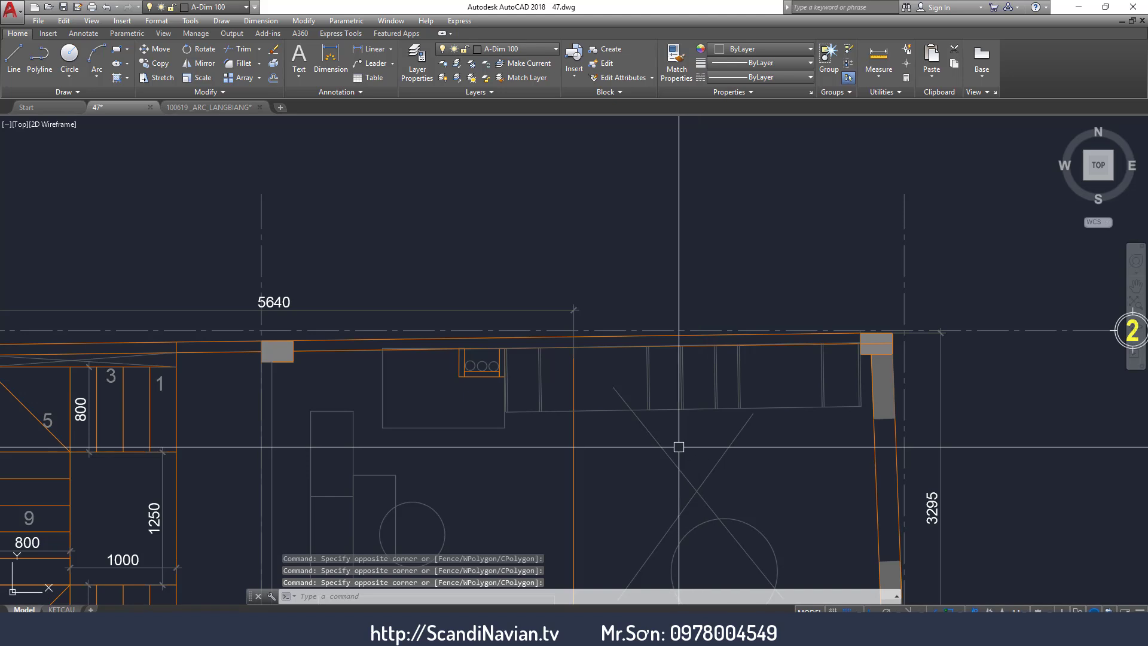
Zoom and pan the plan toward the sink box, making trial window selections.
scroll(249, 389, "up", 2)
scroll(242, 384, "up", 1)
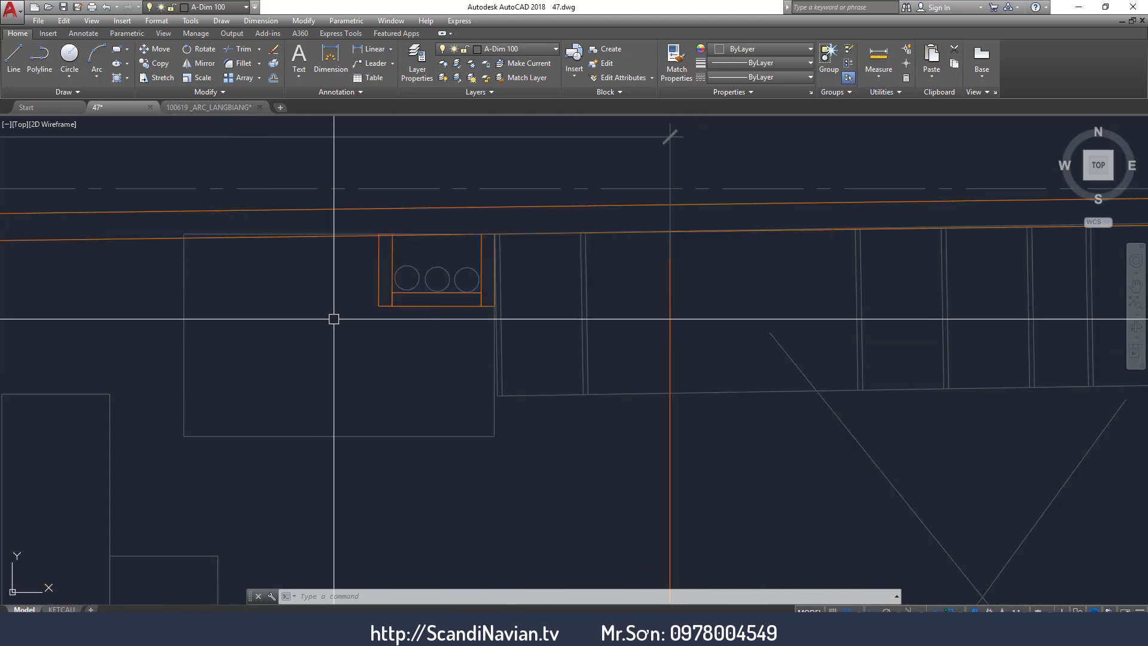
left_click(382, 333)
left_click(446, 387)
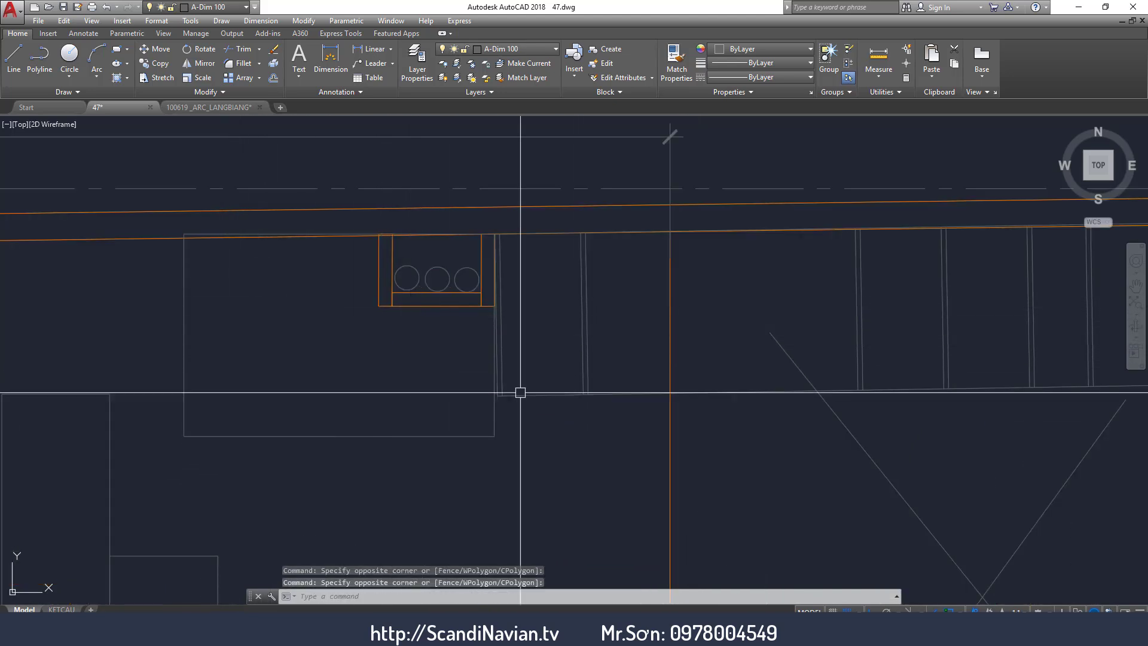
middle_click_drag(807, 448, 623, 430)
left_click(671, 463)
left_click(781, 453)
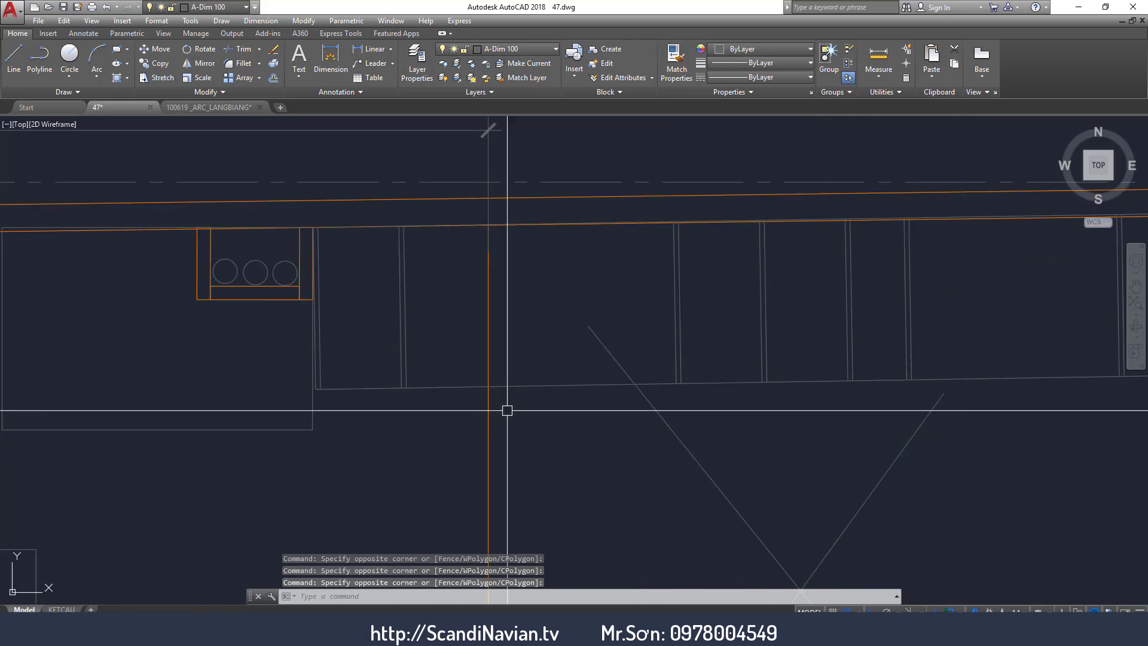
mouse_move(322, 382)
middle_mouse_down()
mouse_move(505, 380)
mouse_move(410, 264)
middle_mouse_up()
scroll(249, 272, "up", 2)
Make several window selections around the sink box that leave nothing selected.
left_click(174, 263)
left_click(410, 402)
left_click(375, 270)
left_click(569, 474)
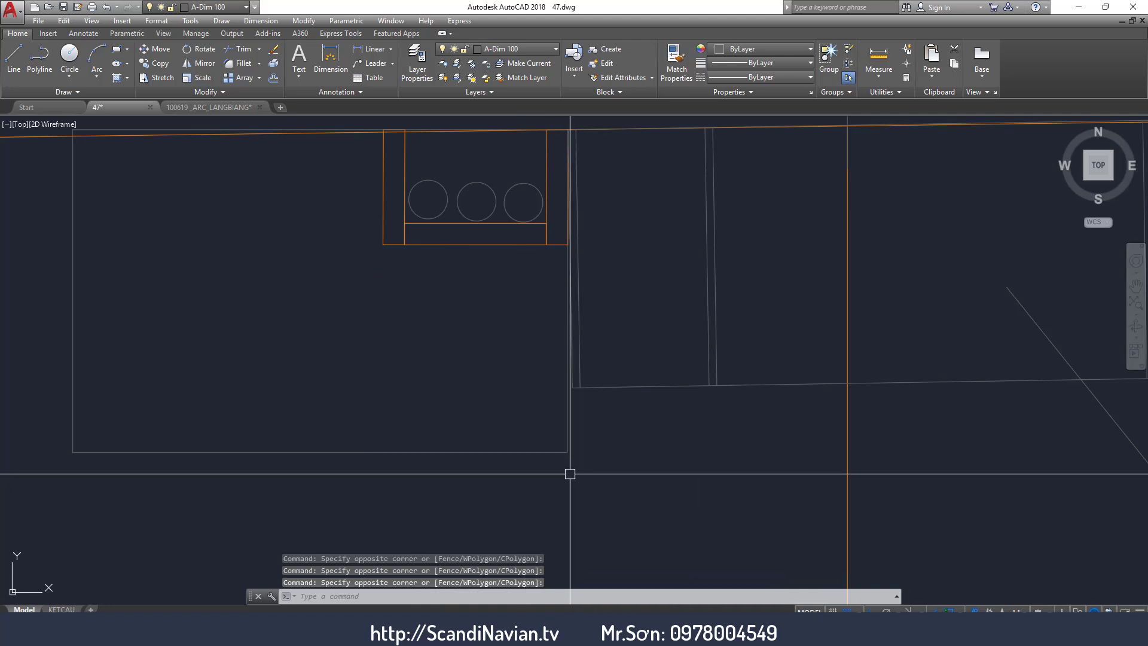
left_click(378, 267)
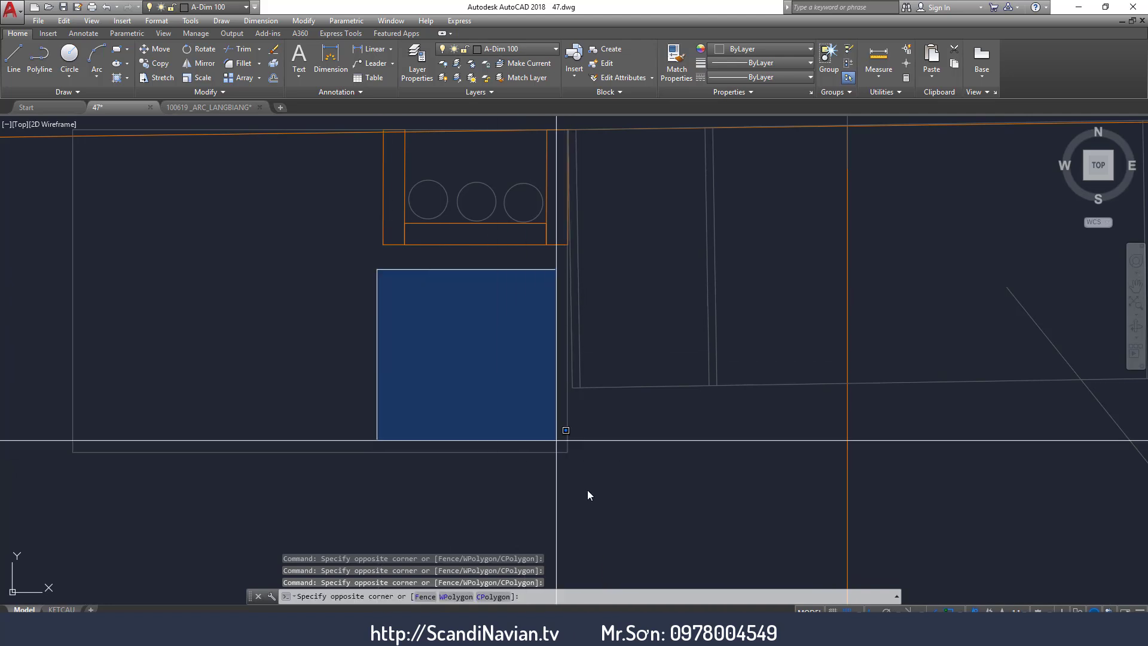
middle_click_drag(587, 549, 558, 469)
left_click(564, 472)
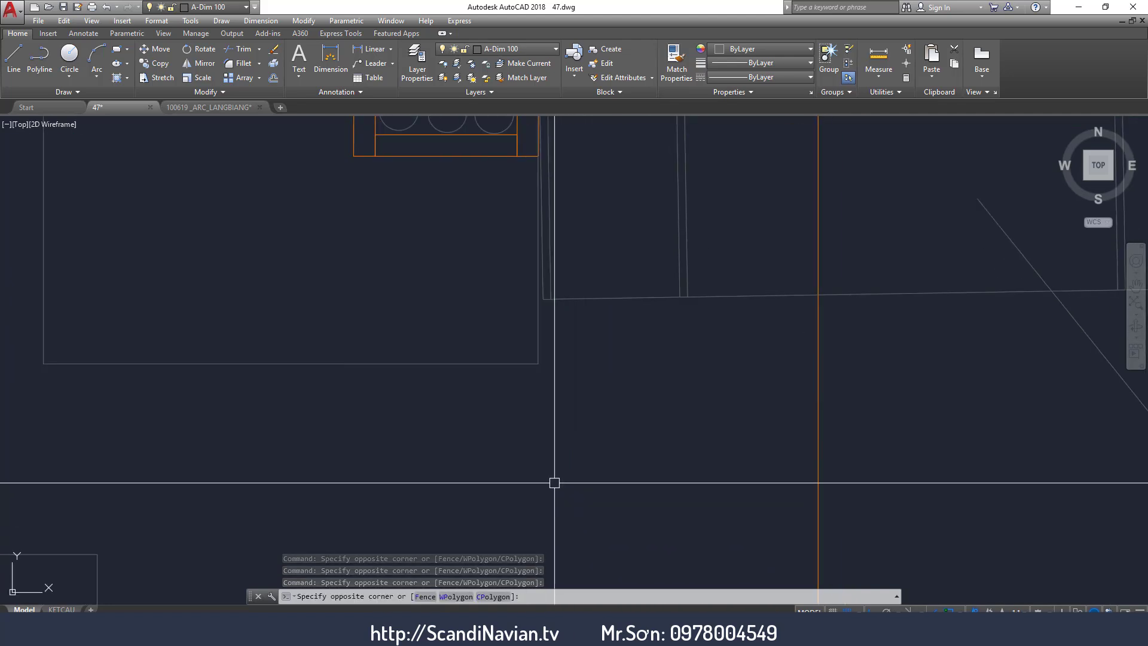
scroll(464, 402, "down", 4)
scroll(466, 399, "up", 2)
scroll(498, 397, "up", 2)
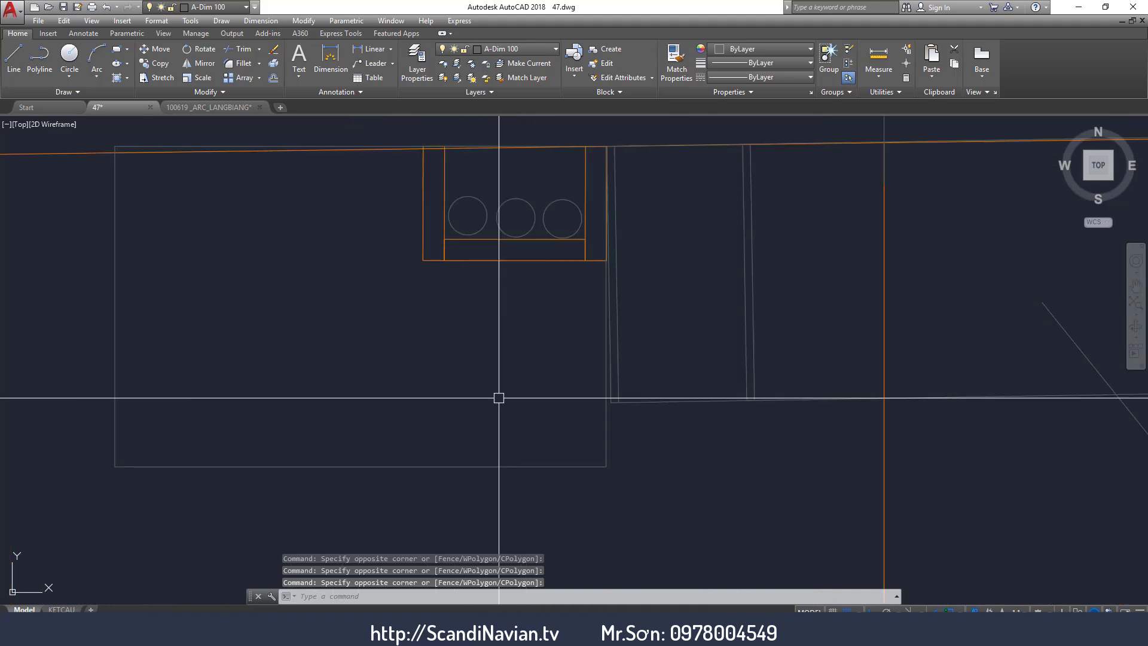
left_click(133, 177)
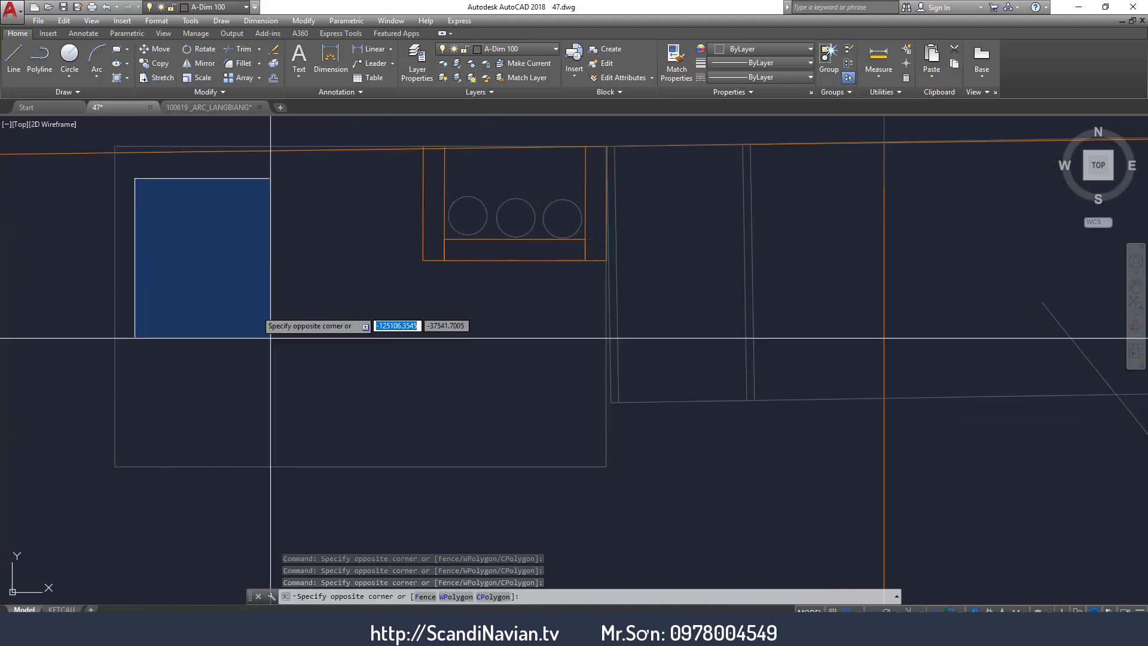
left_click(313, 441)
left_click(407, 282)
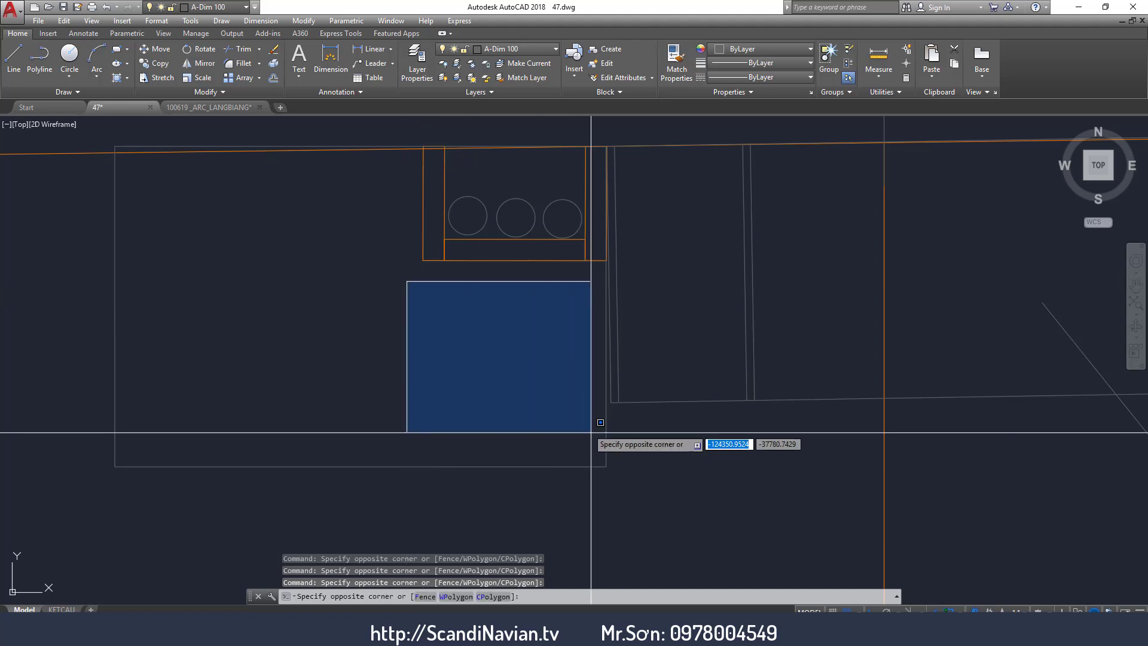
left_click(606, 460)
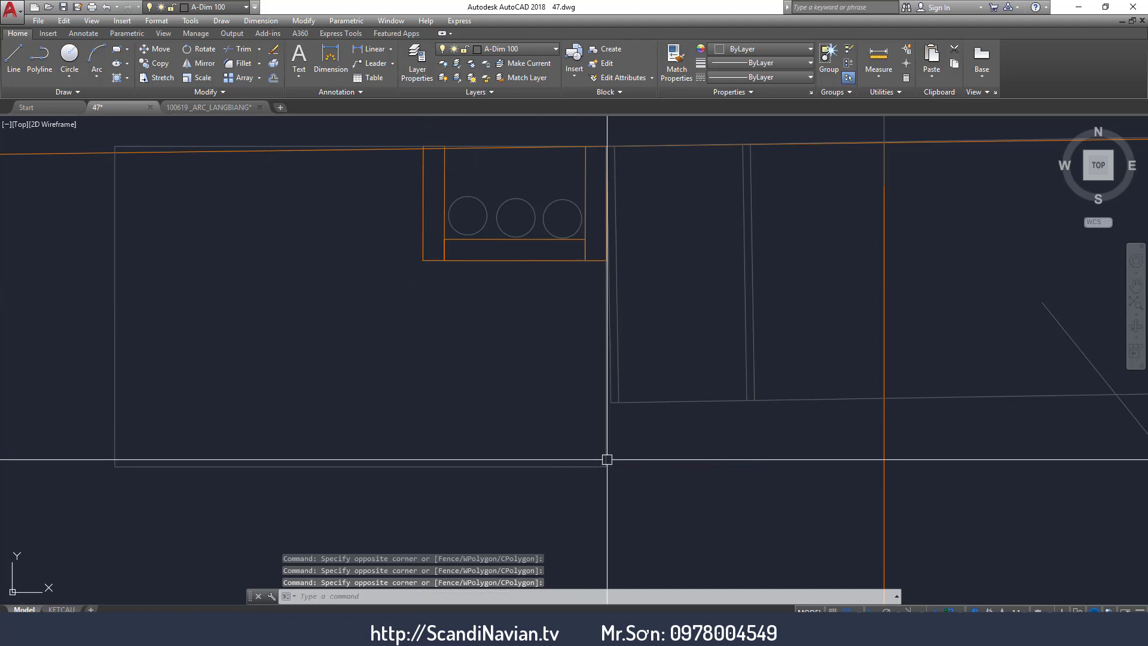
Window-select beside the grey column, then switch to the Pinterest shelving pin.
scroll(538, 346, "down", 2)
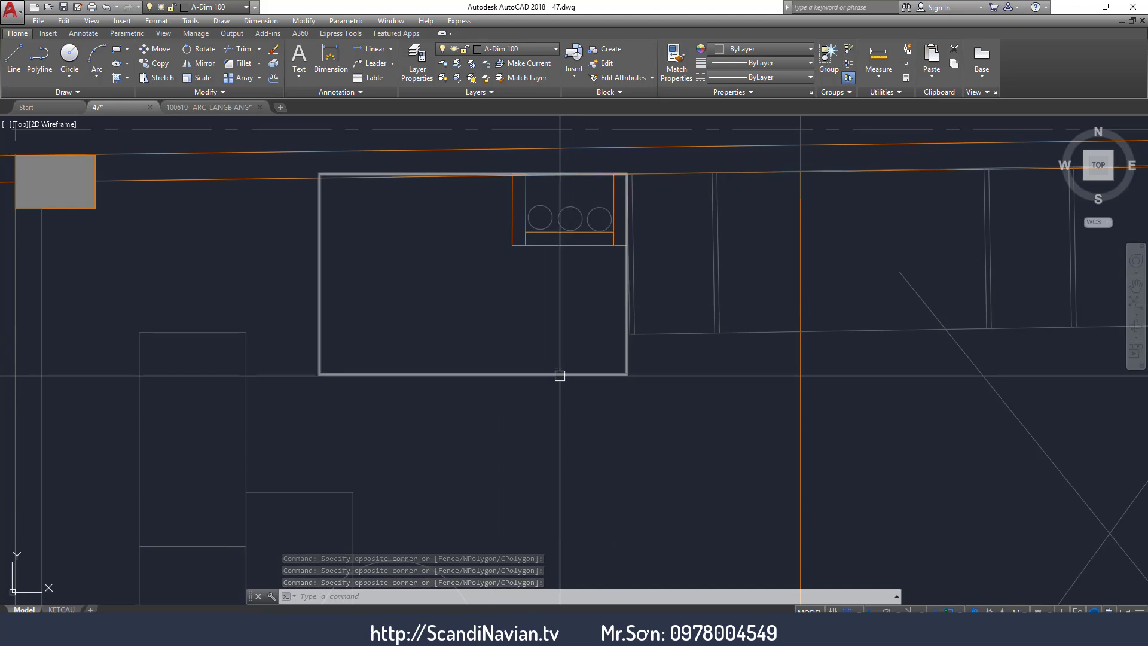
scroll(550, 368, "down", 2)
scroll(314, 292, "up", 2)
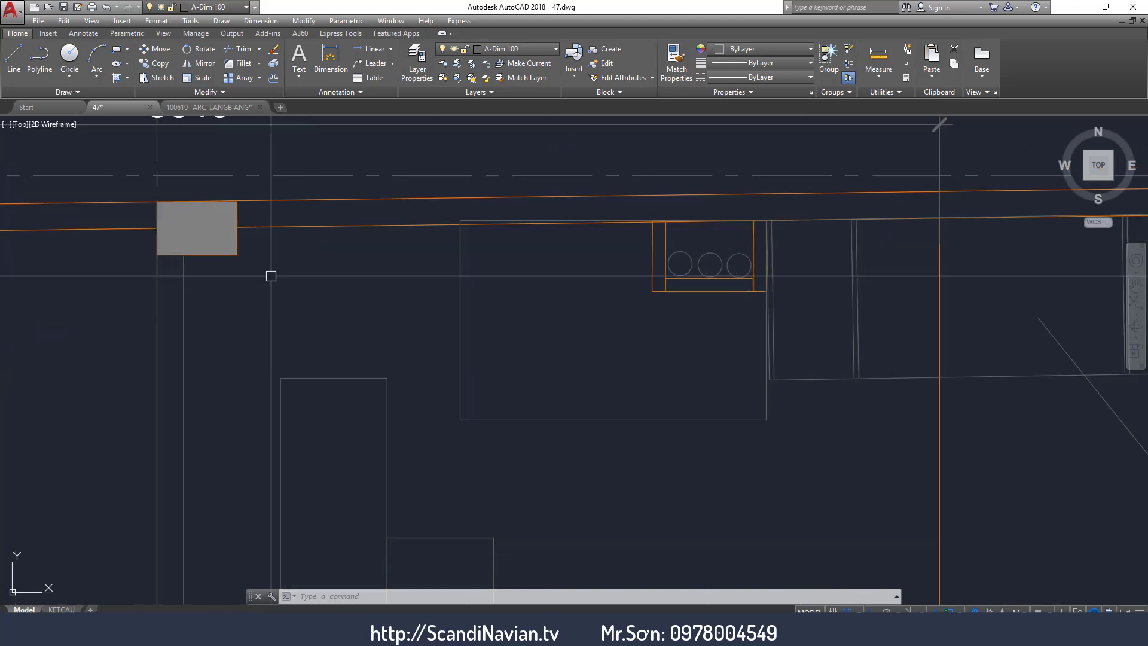
left_click(211, 271)
left_click(565, 361)
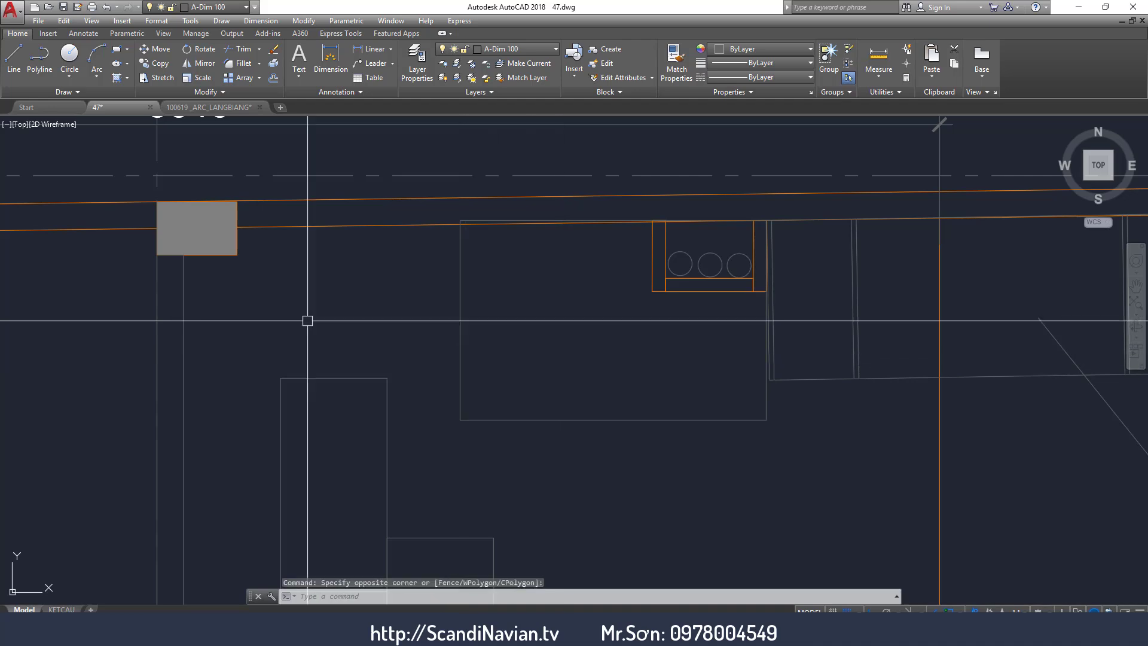
left_click(236, 289)
left_click(523, 329)
scroll(422, 322, "down", 4)
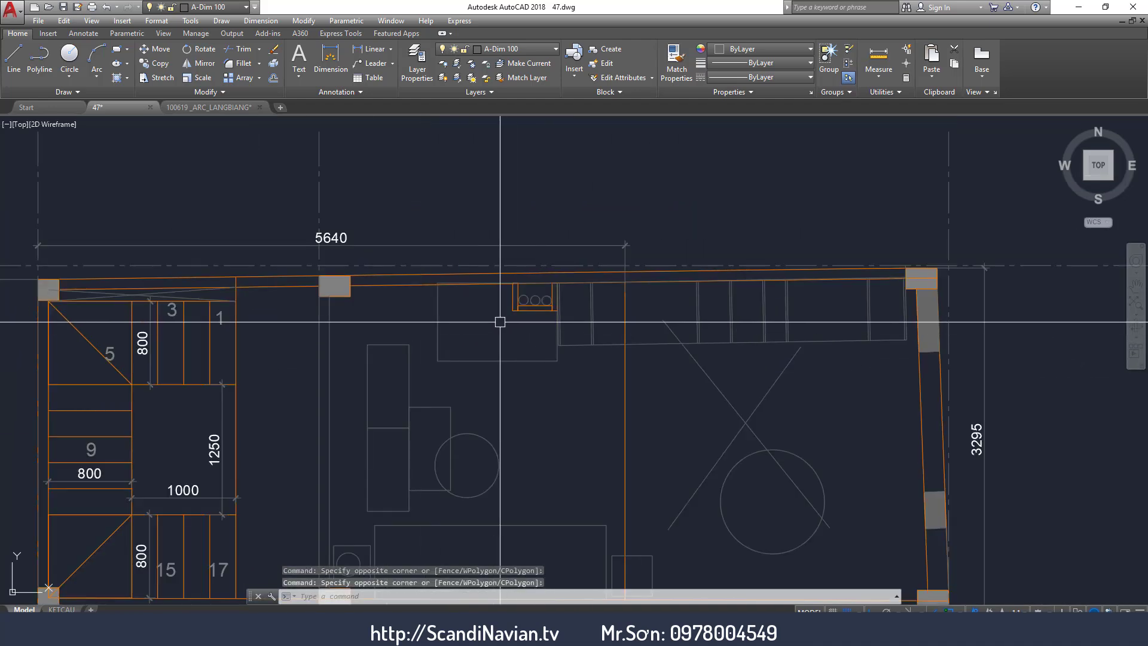
scroll(500, 321, "up", 2)
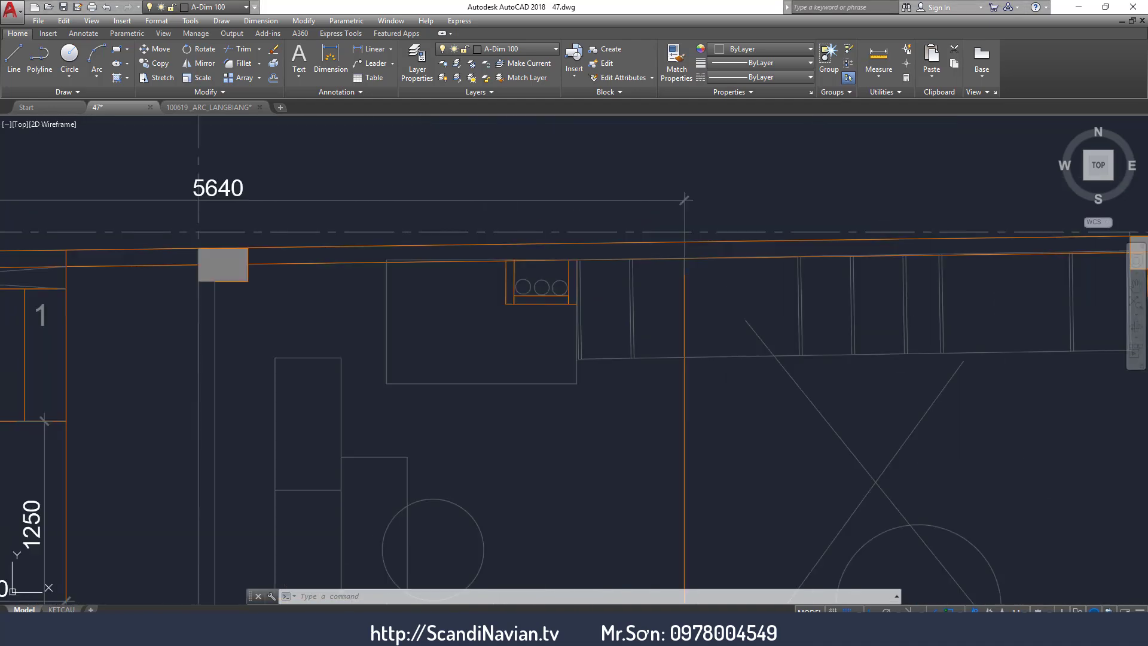
key("alt+Tab")
Maximize the browser, view the '10 trendiga detaljer' shelving pin, and return to AutoCAD.
double_click(576, 126)
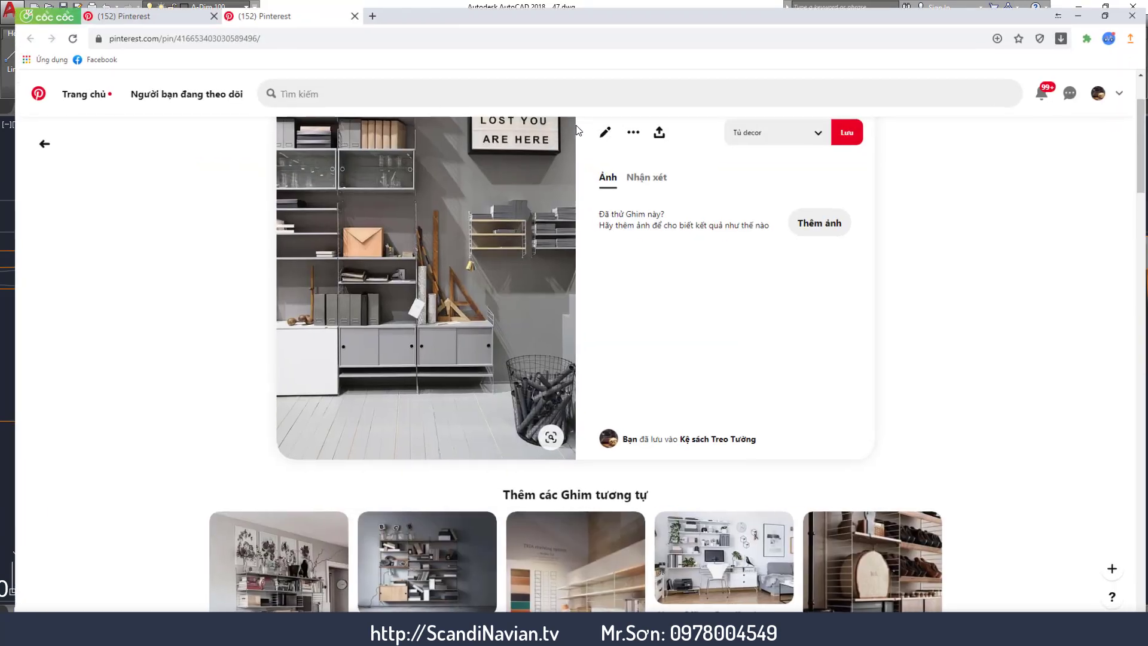
scroll(848, 300, "down", 5)
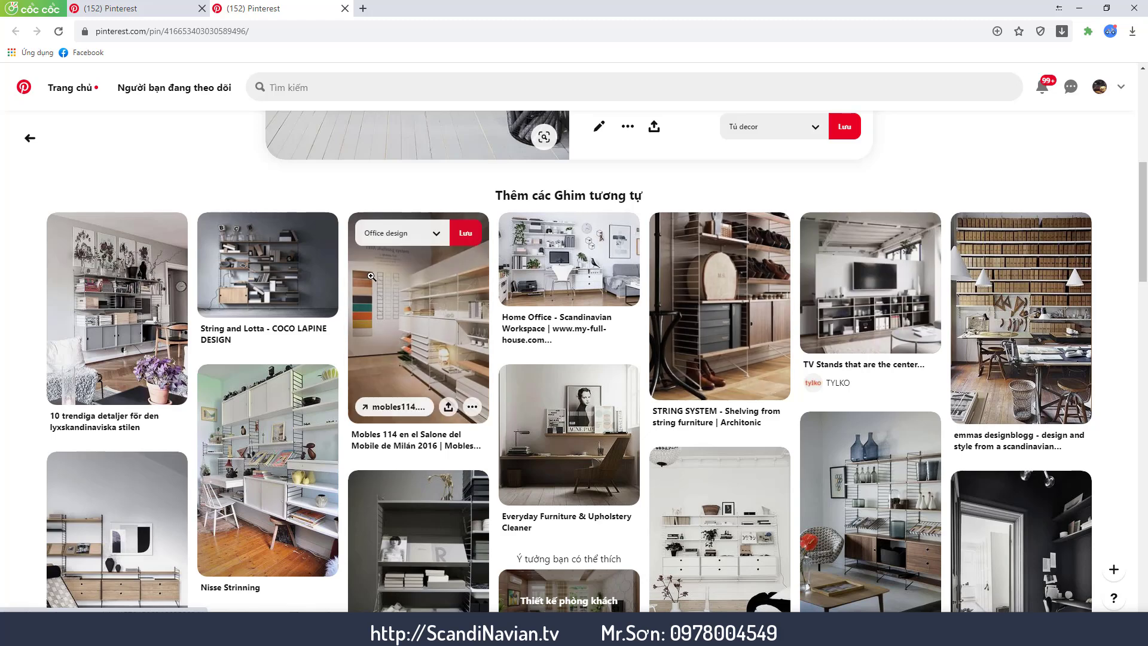
left_click(117, 299)
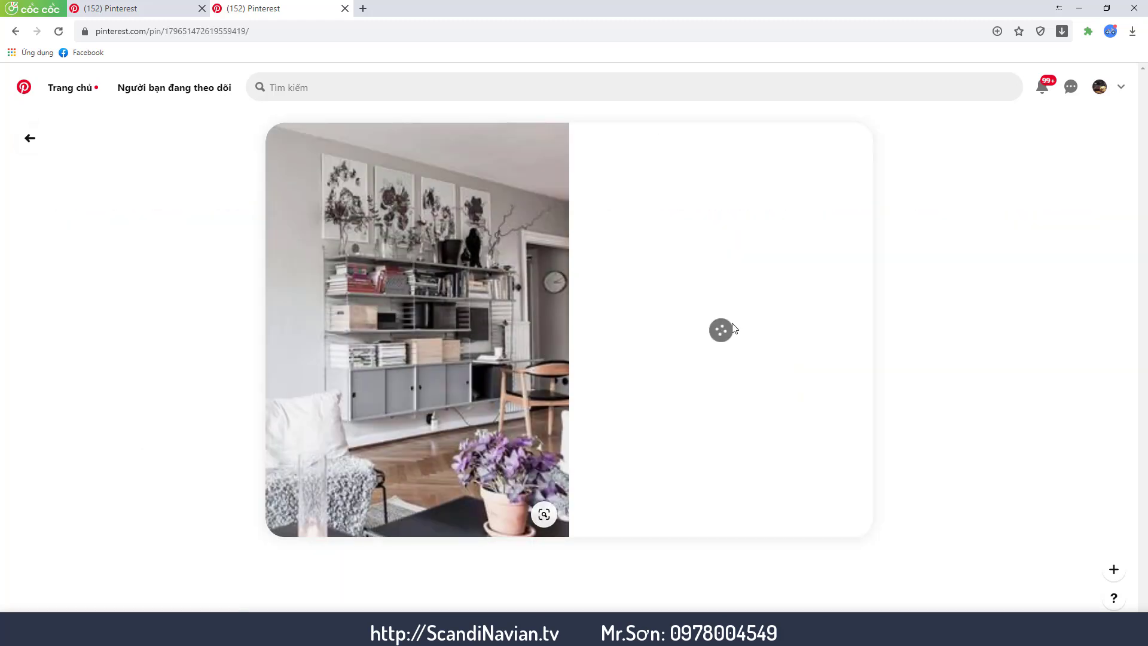
left_click(277, 601)
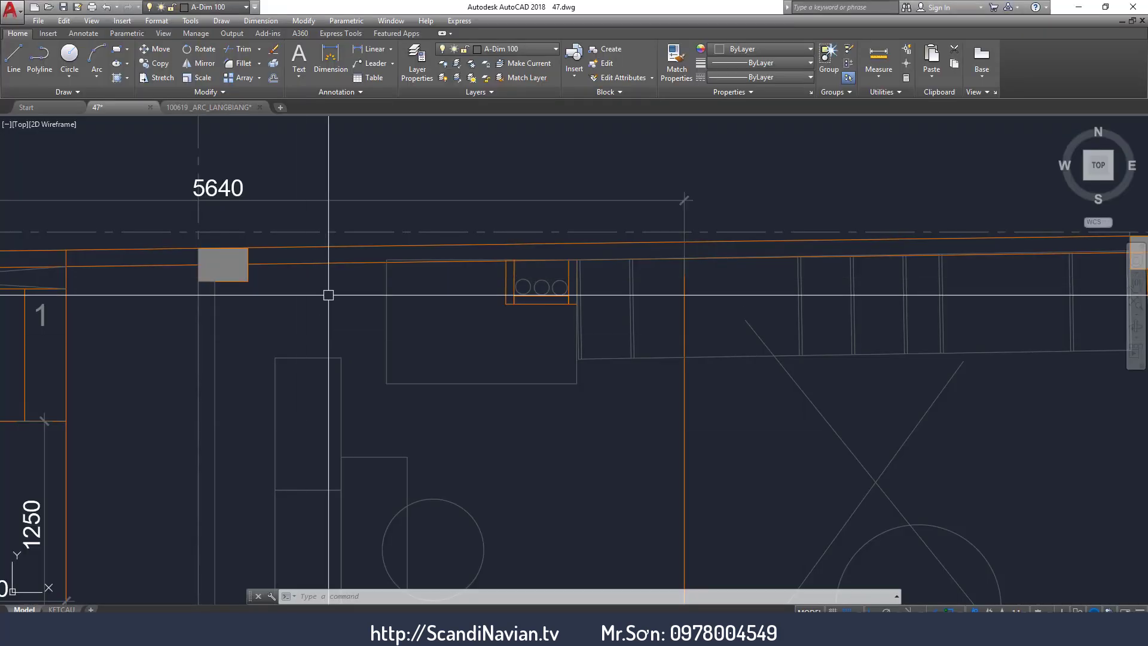
Start a linear dimension across the grey column and cancel it without placing it.
type("dli")
key("Return")
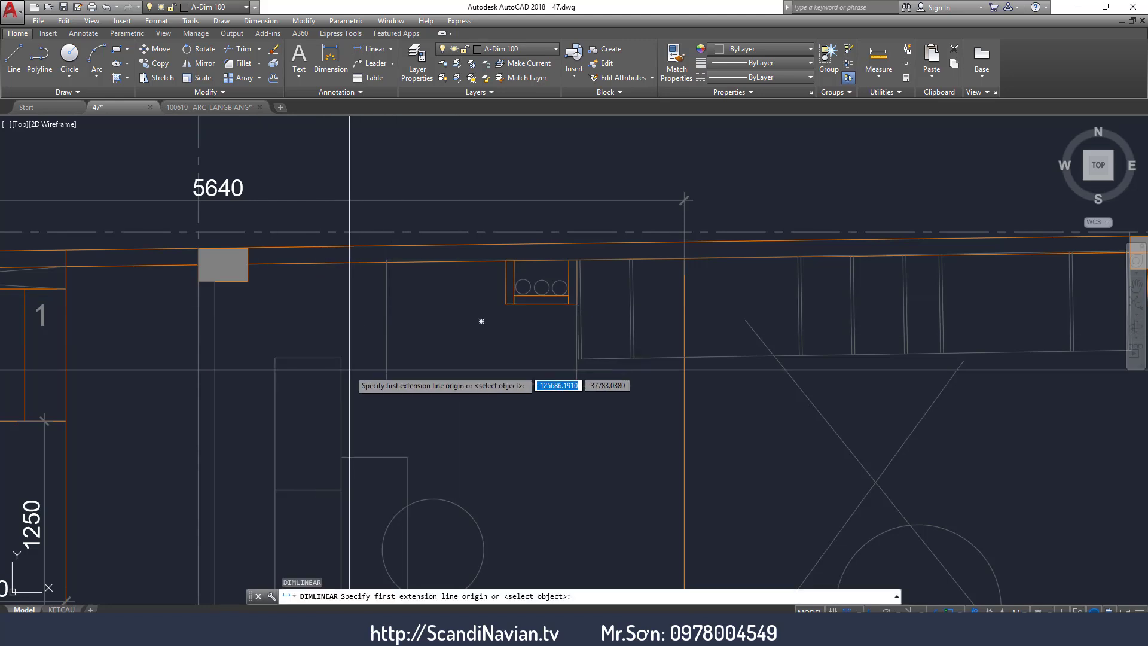
scroll(318, 297, "up", 2)
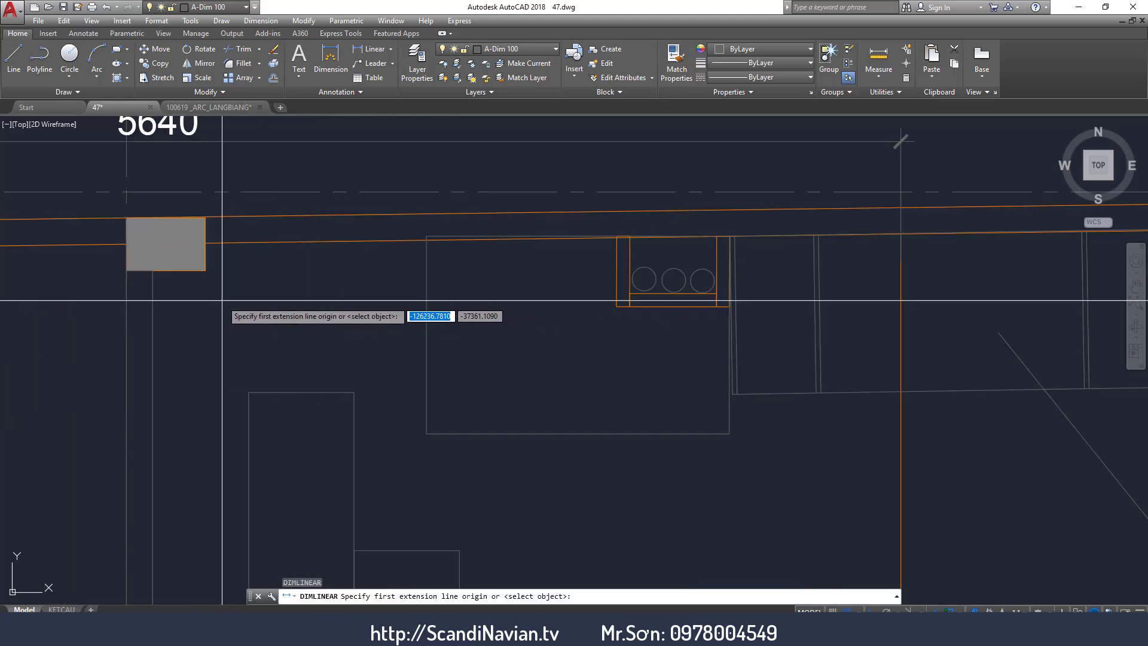
key("Escape")
key("Escape")
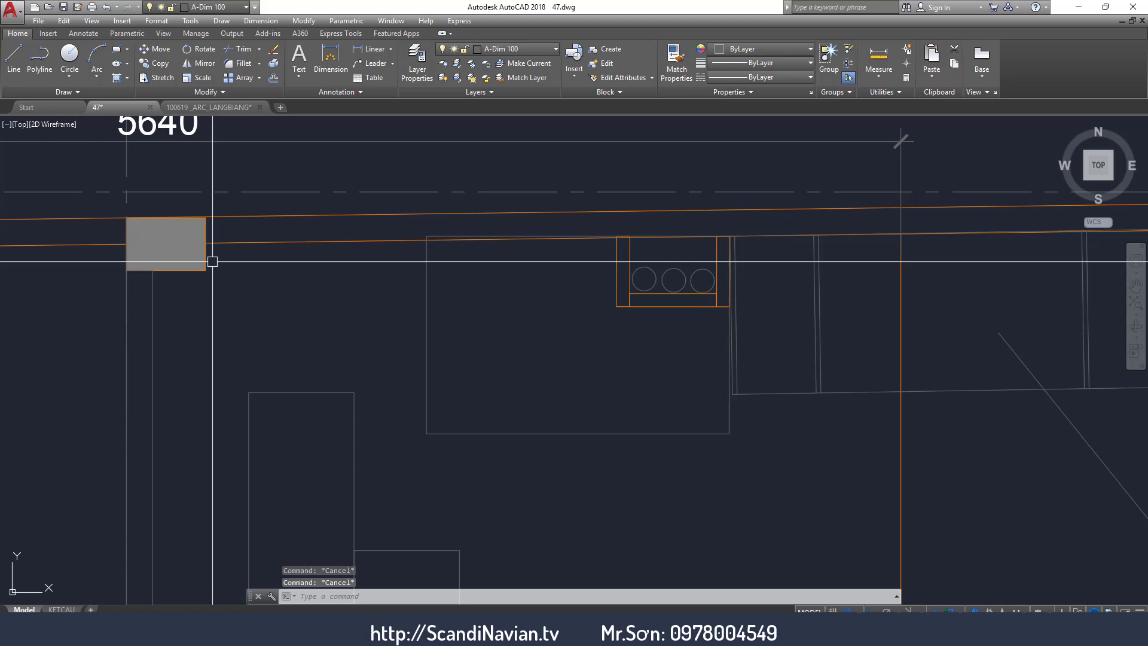
type("dli")
key("Return")
left_click(205, 270)
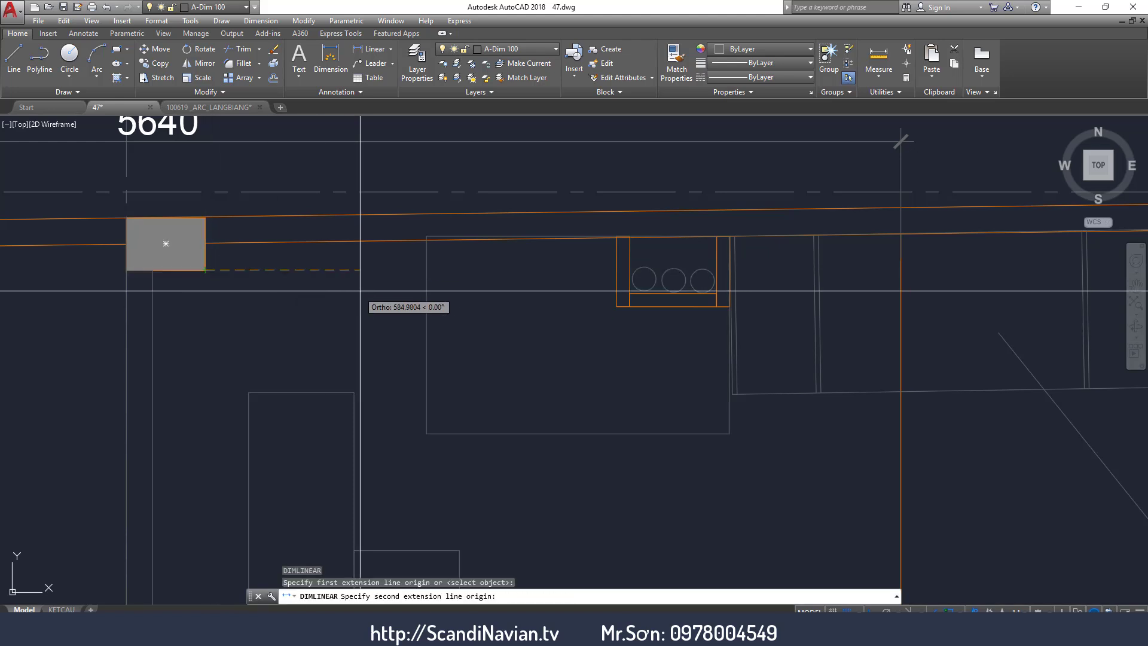
left_click(423, 272)
key("Escape")
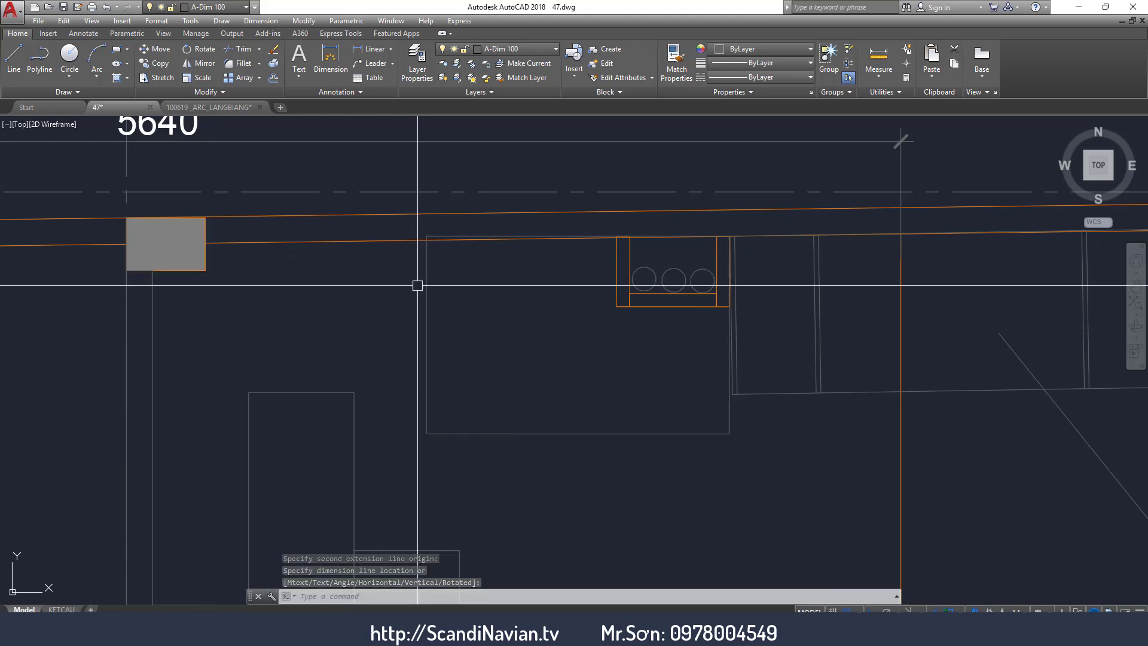
Zoom out to bring the kitchen wall elevation into view.
scroll(417, 285, "down", 2)
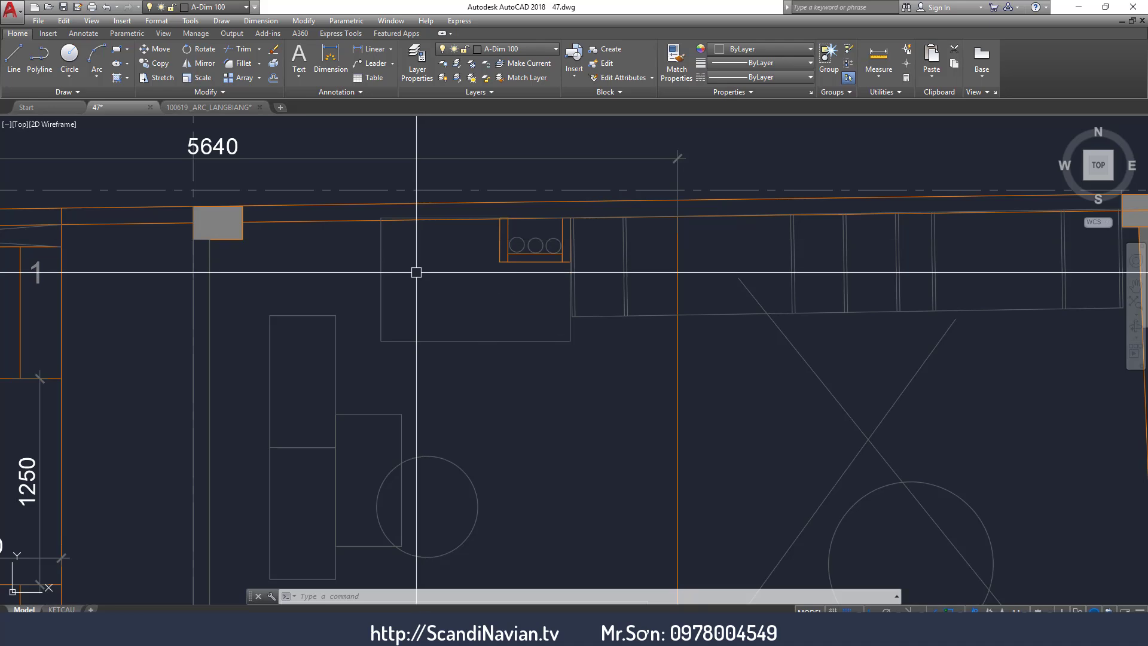
scroll(416, 272, "down", 3)
scroll(287, 303, "down", 2)
scroll(813, 353, "up", 6)
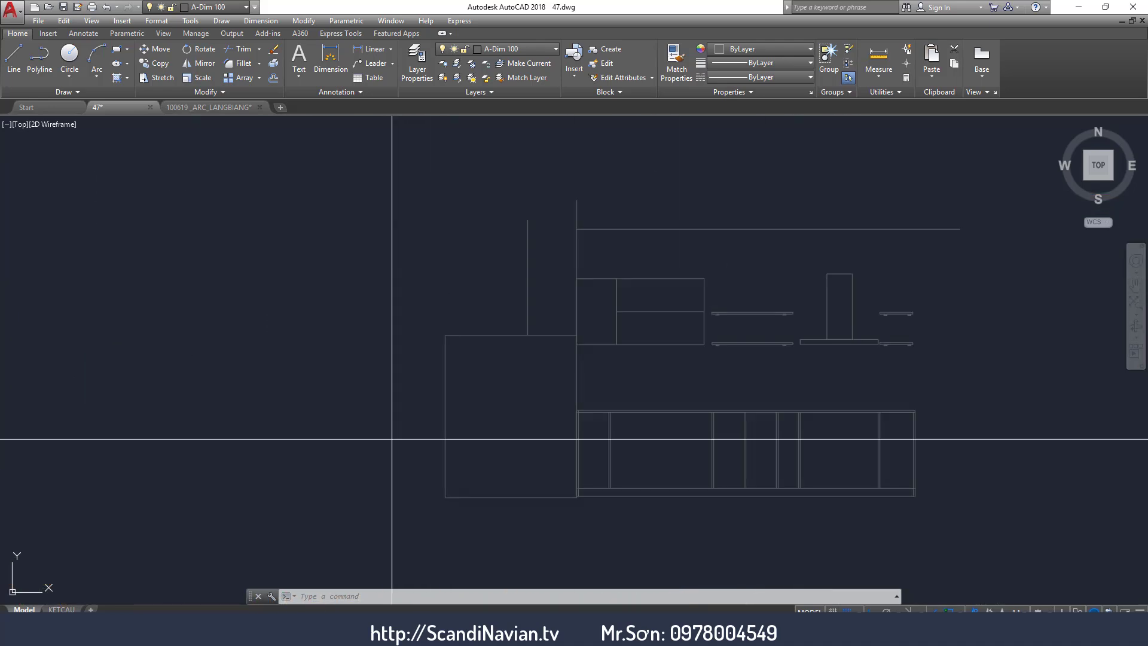
Draw the tall cabinet outline rectangle at the left of the elevation.
type("rec")
key("Return")
left_click(362, 503)
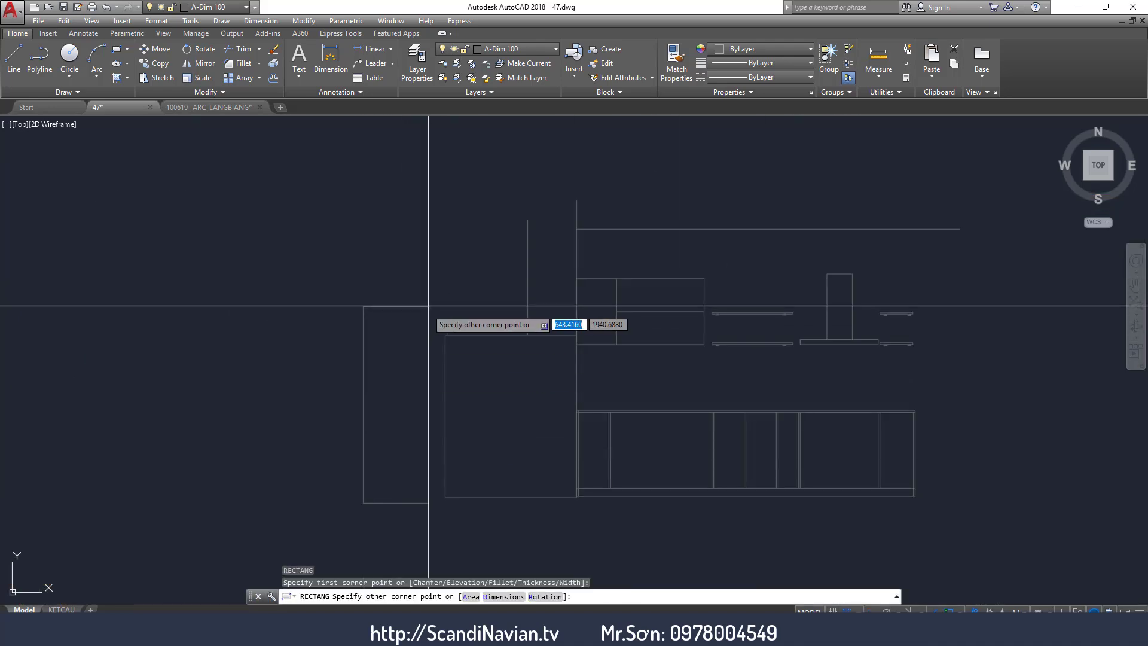
left_click(440, 232)
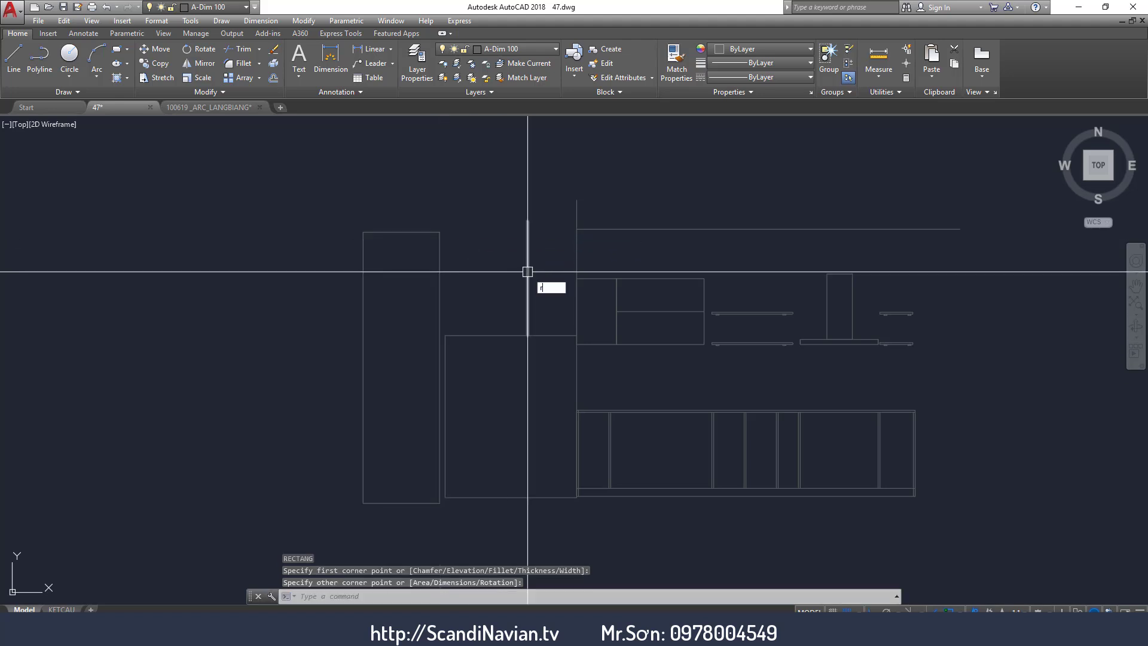
Draw a second rectangle from the tall cabinet's edge up to the right.
type("ec")
key("Return")
scroll(469, 302, "up", 2)
left_click(422, 330)
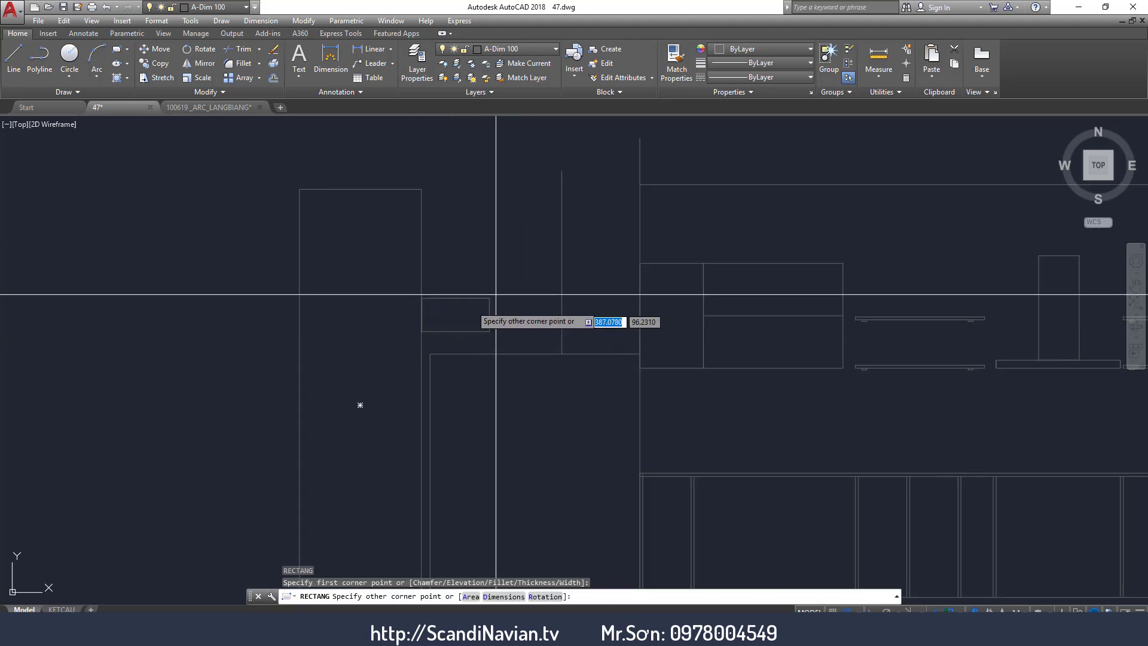
left_click(561, 188)
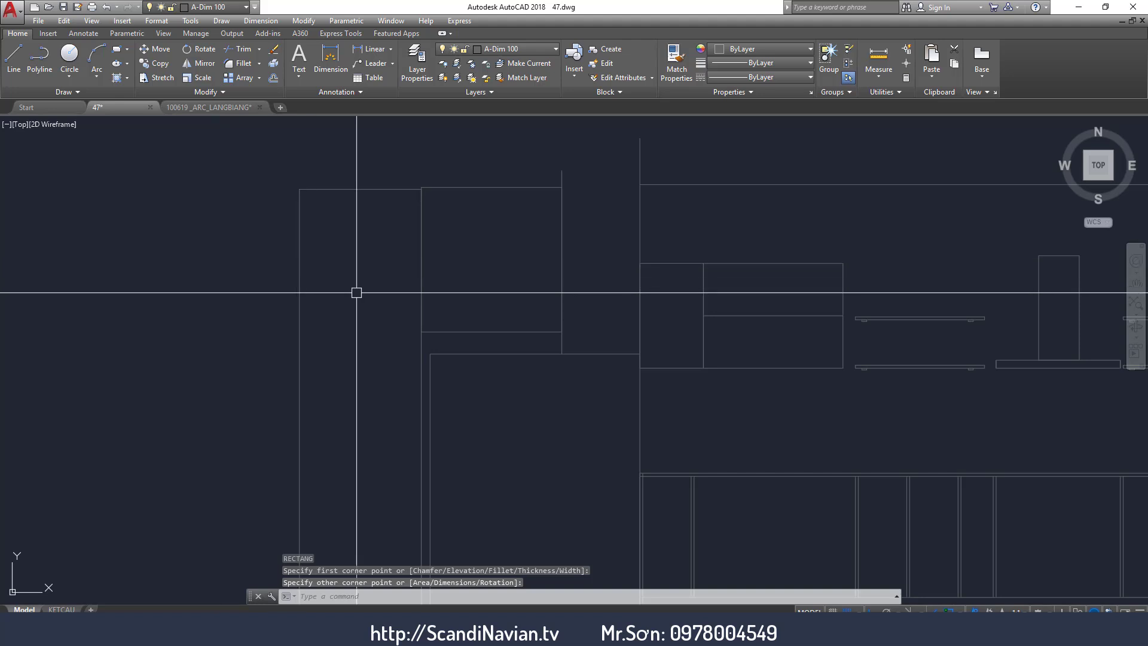
Pan and zoom the elevation to frame the tall and upper cabinets.
middle_click_drag(356, 293, 448, 251)
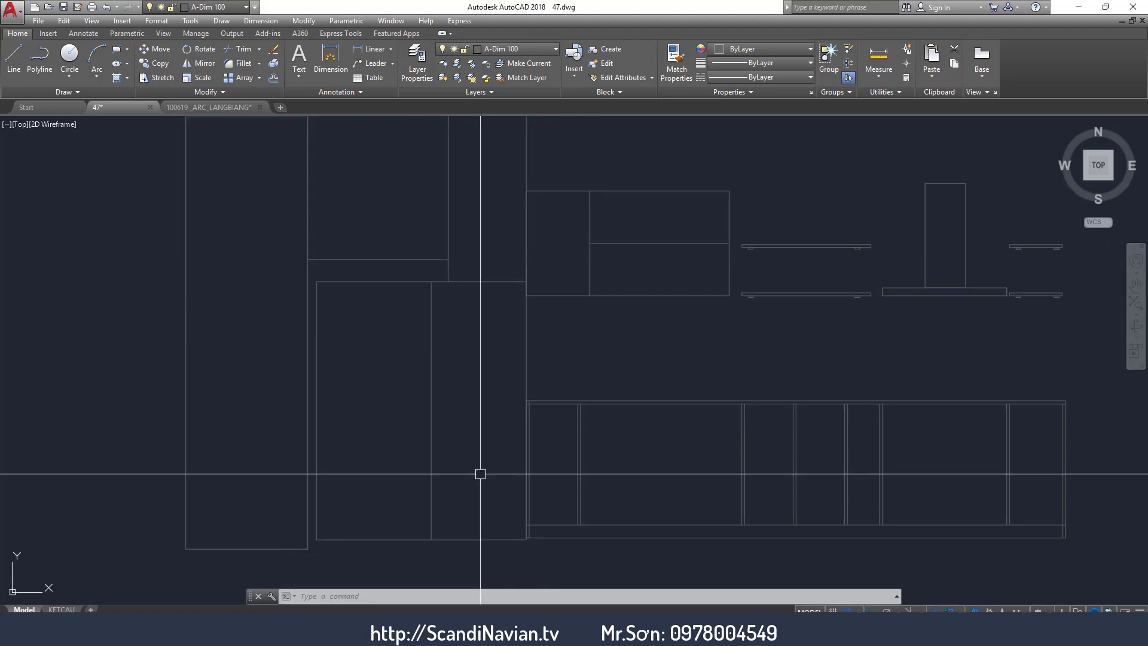
scroll(479, 471, "down", 4)
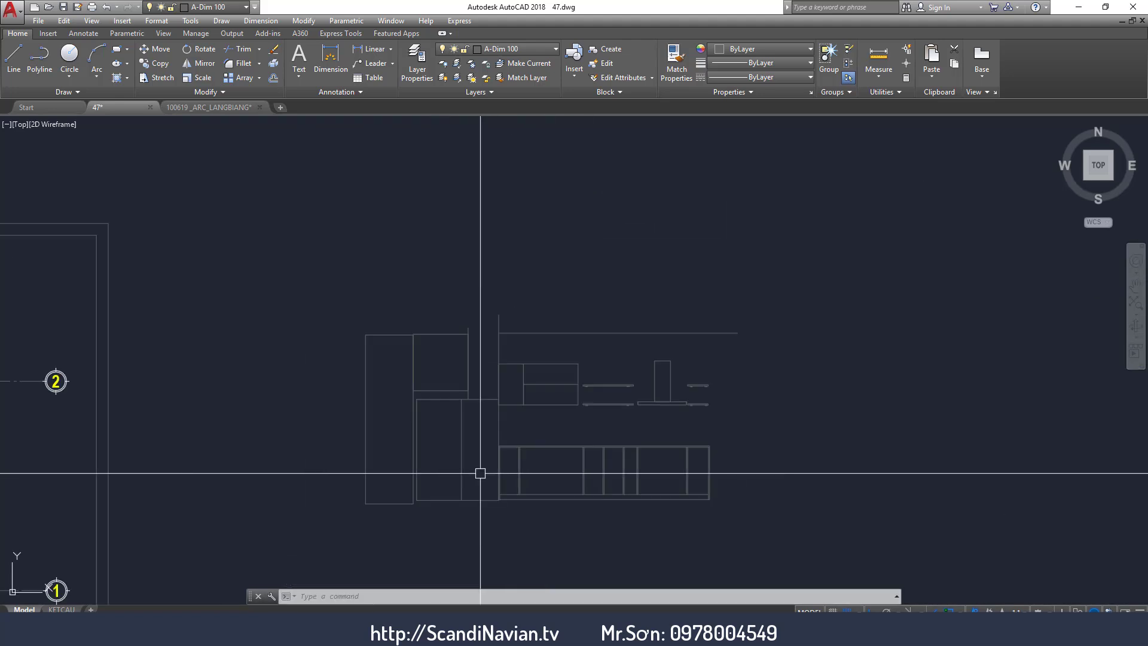
scroll(478, 456, "up", 2)
left_click_drag(333, 332, 344, 482)
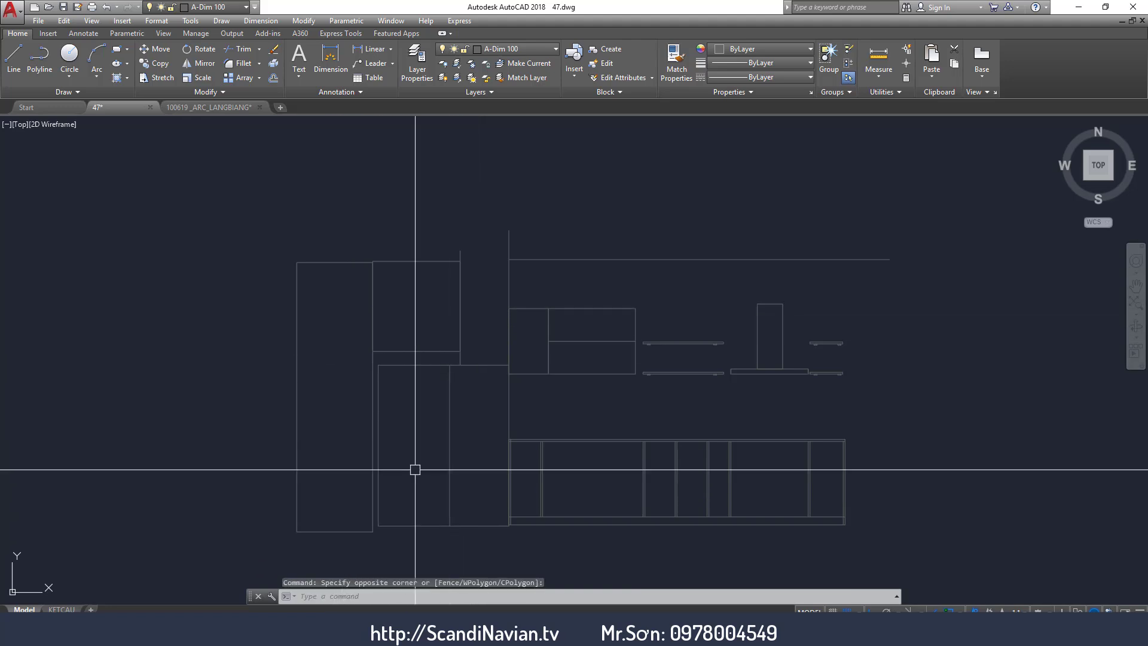
scroll(414, 469, "up", 2)
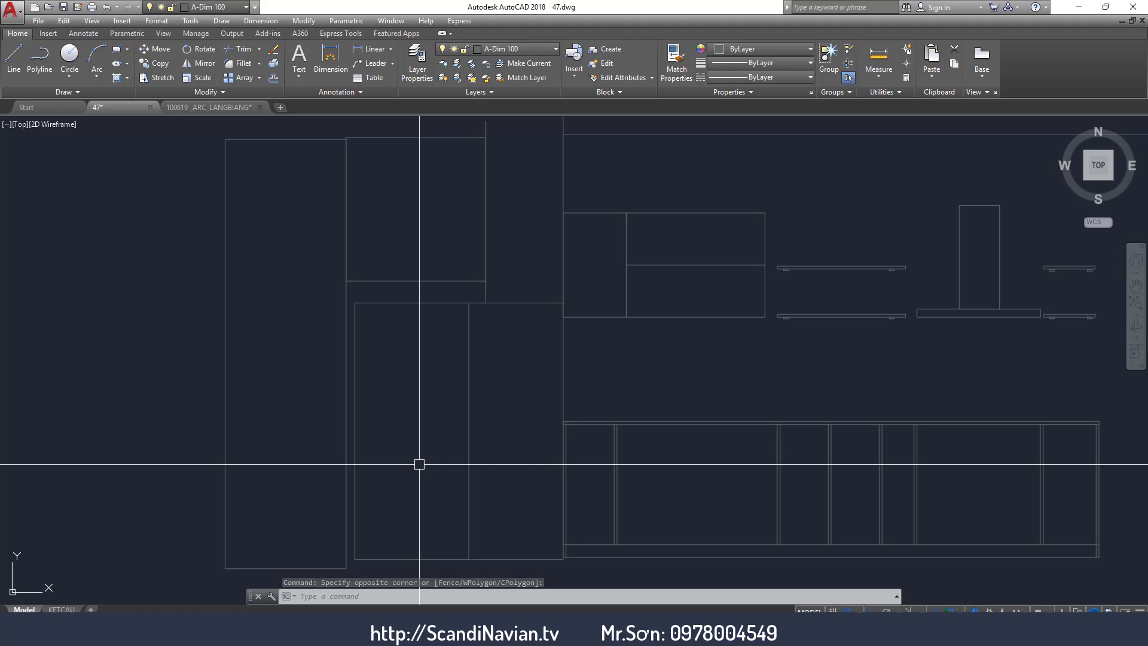
left_click_drag(406, 323, 420, 438)
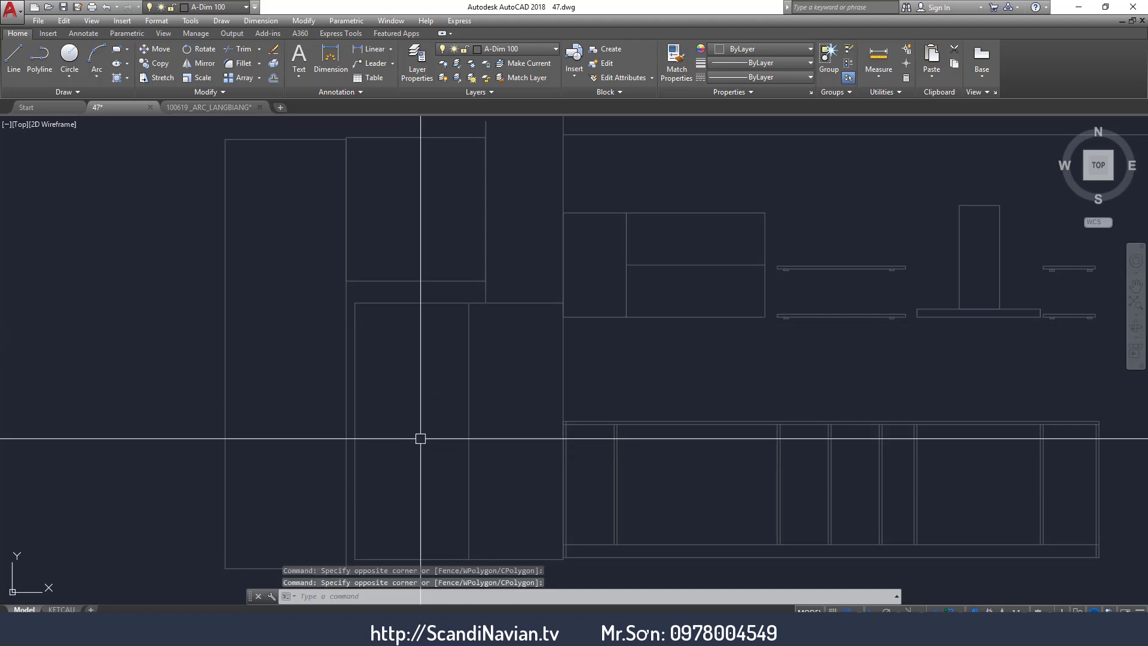
left_click_drag(287, 210, 452, 436)
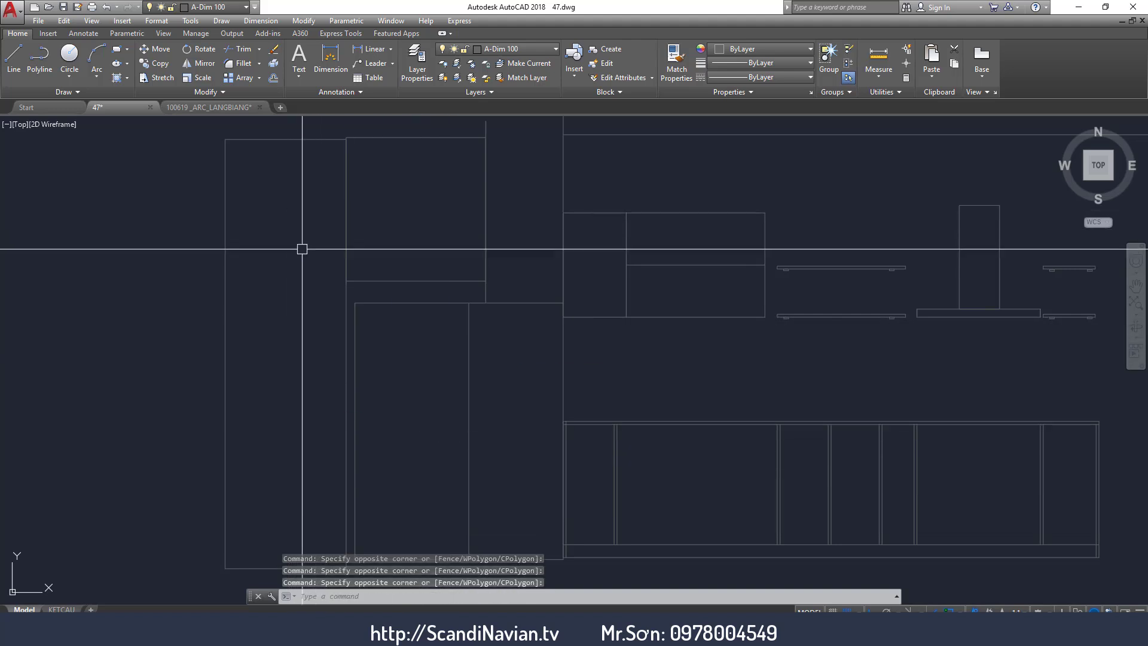
left_click_drag(285, 219, 452, 491)
scroll(371, 299, "down", 4)
scroll(434, 294, "up", 2)
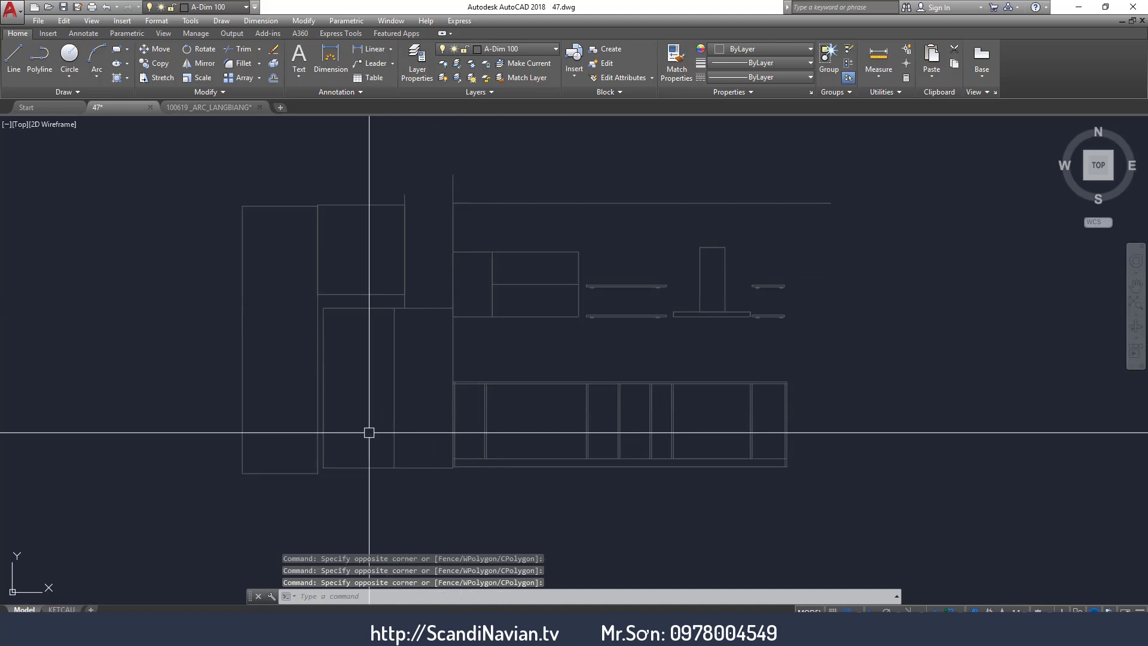
scroll(318, 449, "up", 2)
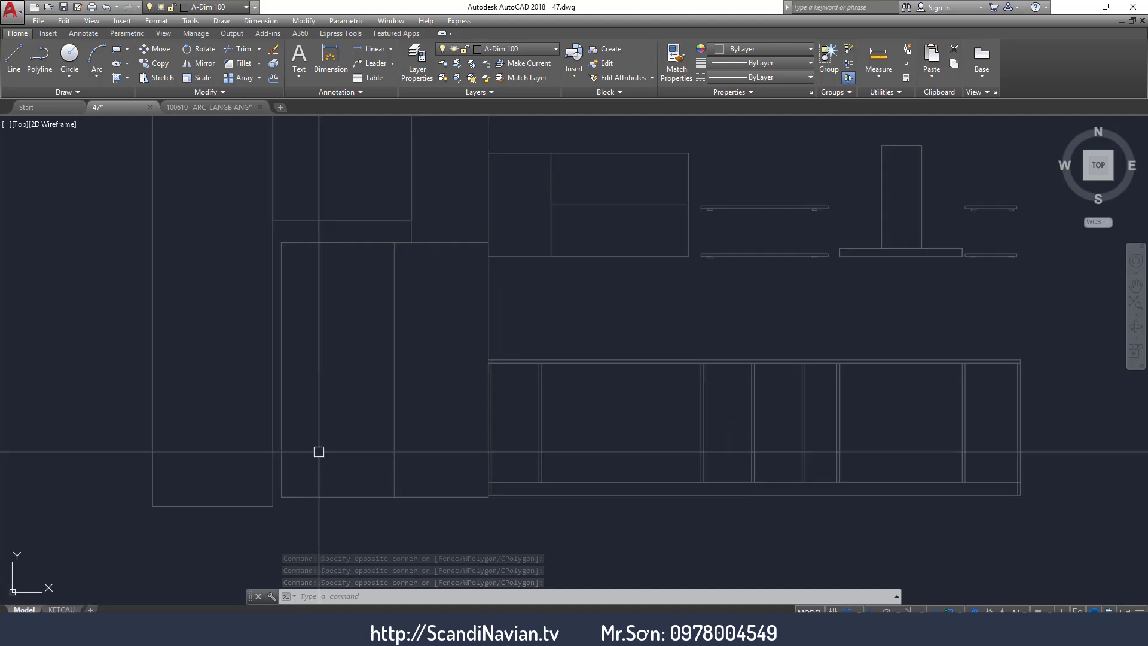
scroll(328, 438, "down", 2)
Draw two horizontal shelf lines spanning the tall and upper cabinets.
type("l")
key("Return")
left_click(210, 270)
left_click(370, 270)
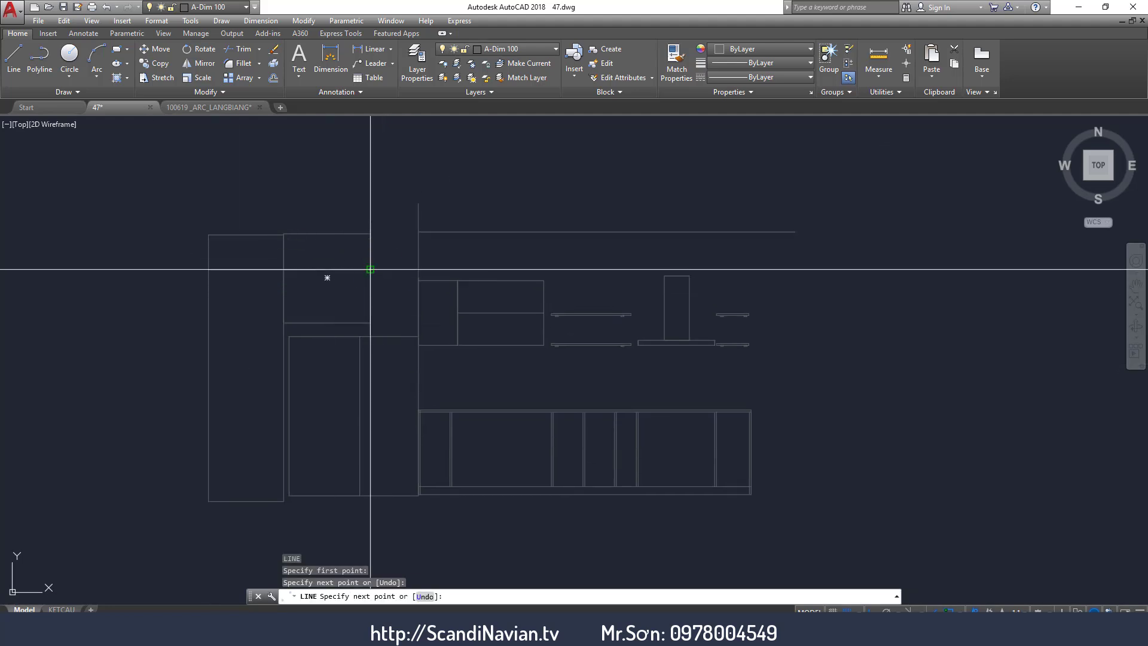
key("Return")
key("Return")
left_click(209, 323)
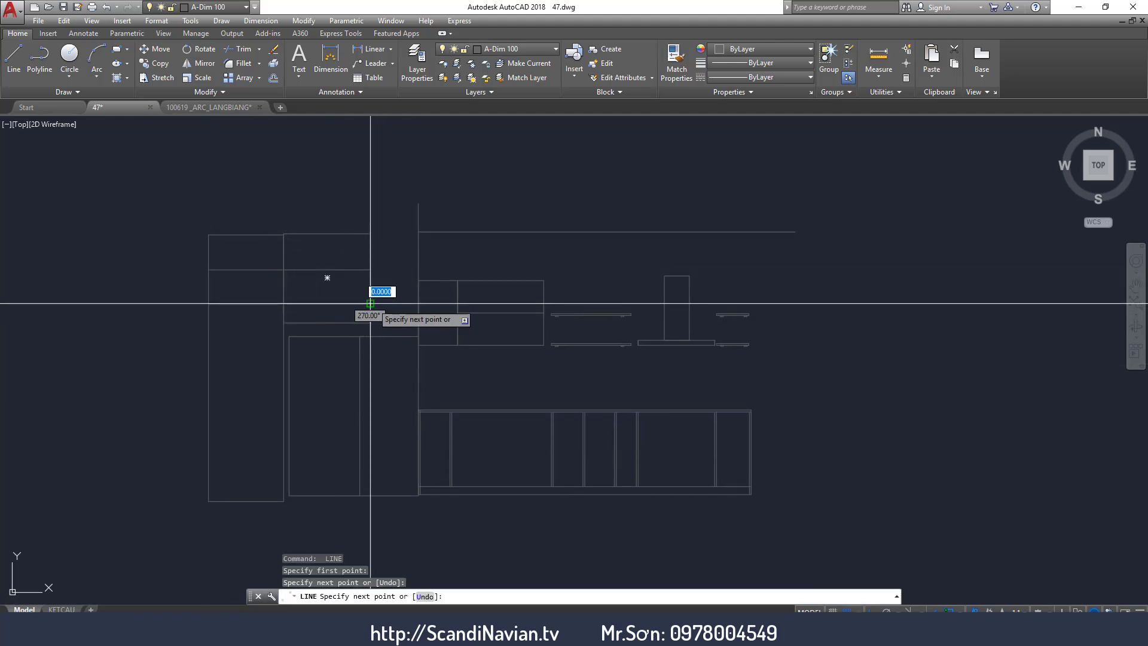
left_click(370, 323)
key("Return")
key("Return")
Add two lower shelf lines across the tall left cabinet only.
left_click(208, 368)
left_click(283, 368)
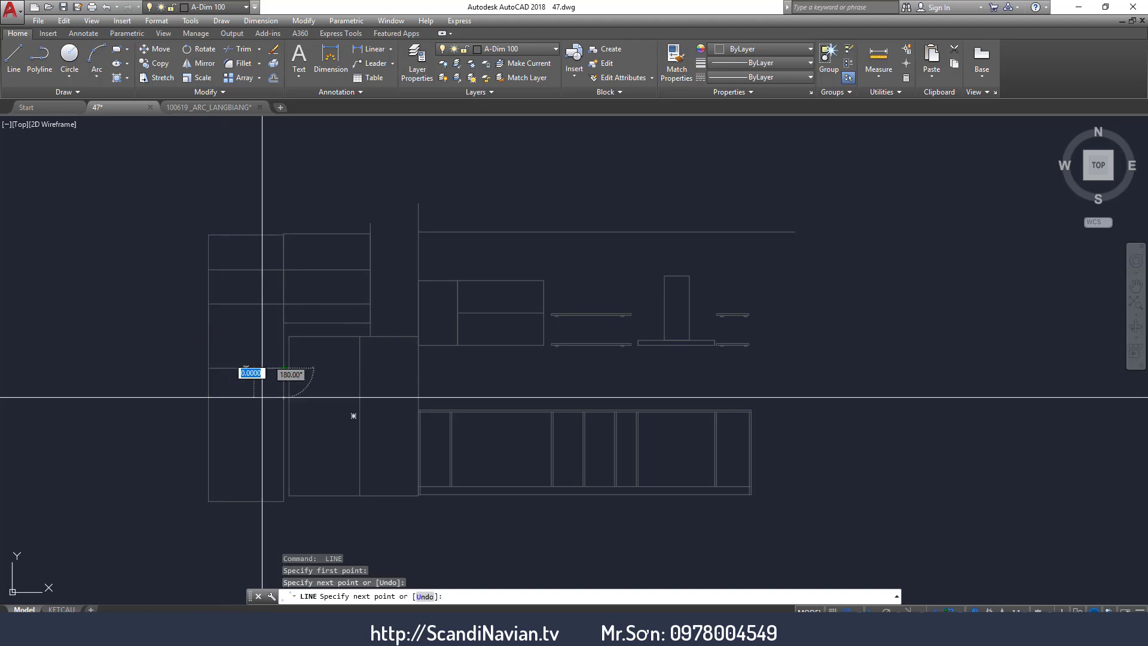
key("Return")
key("Return")
left_click(209, 443)
left_click(289, 442)
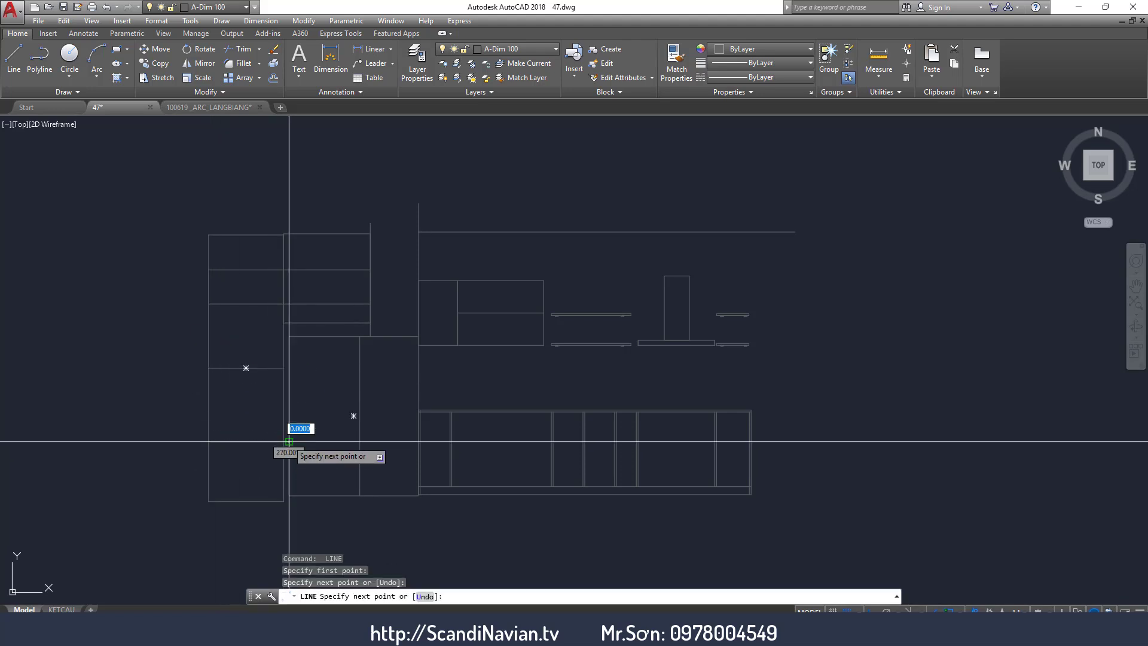
key("Return")
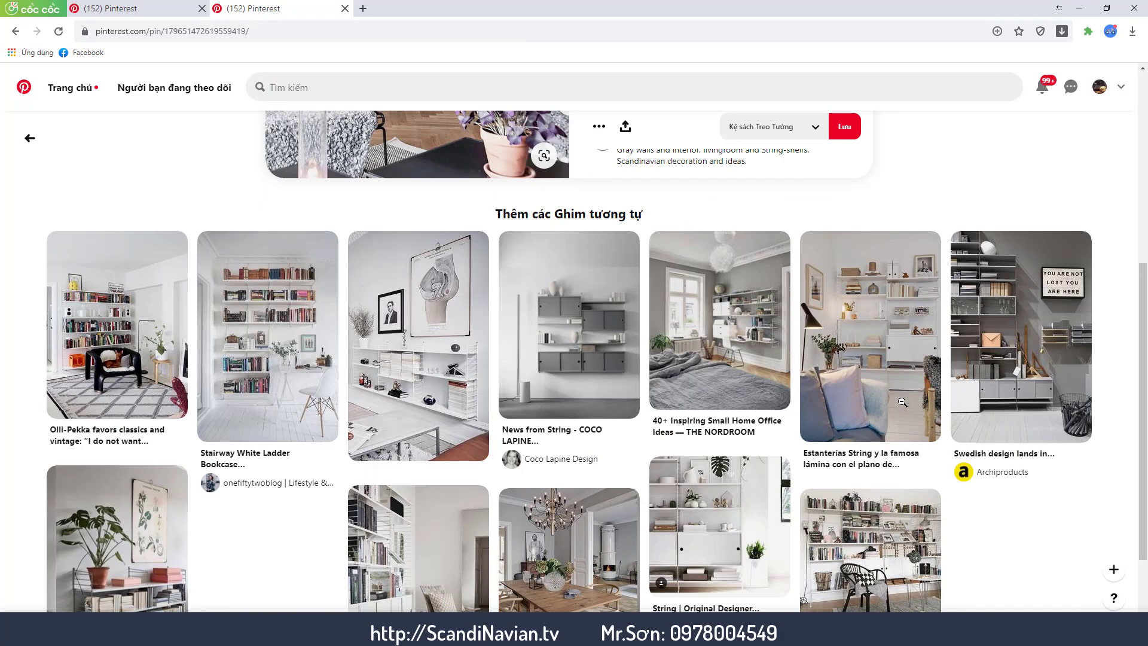
scroll(900, 400, "down", 6)
scroll(900, 396, "up", 5)
scroll(900, 398, "down", 3)
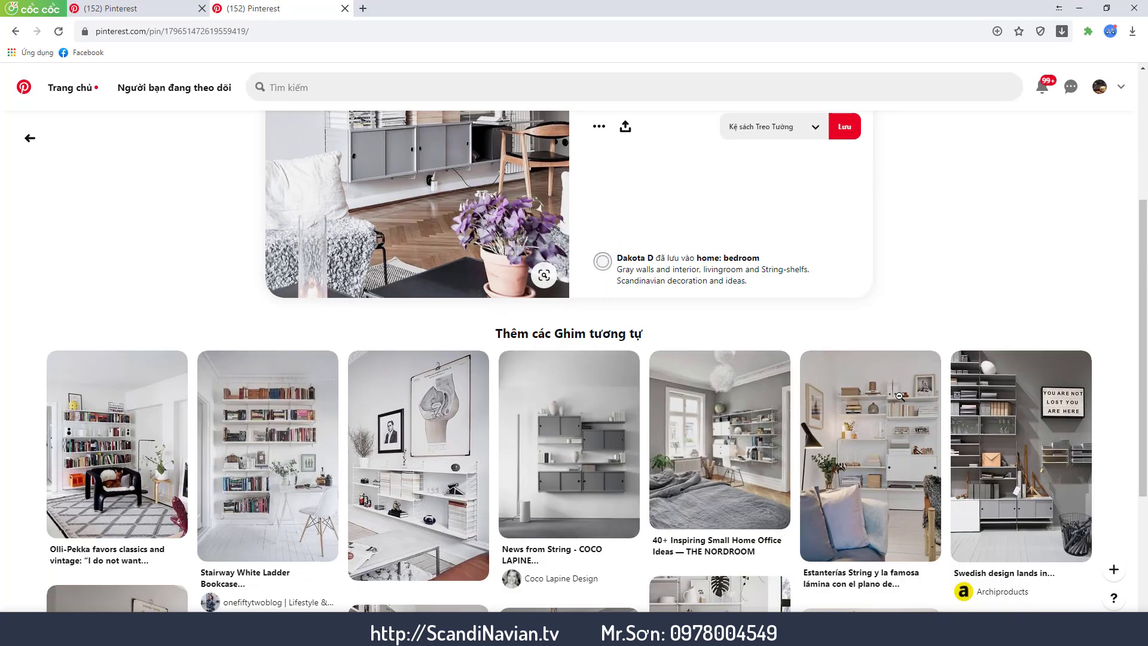
scroll(900, 398, "down", 3)
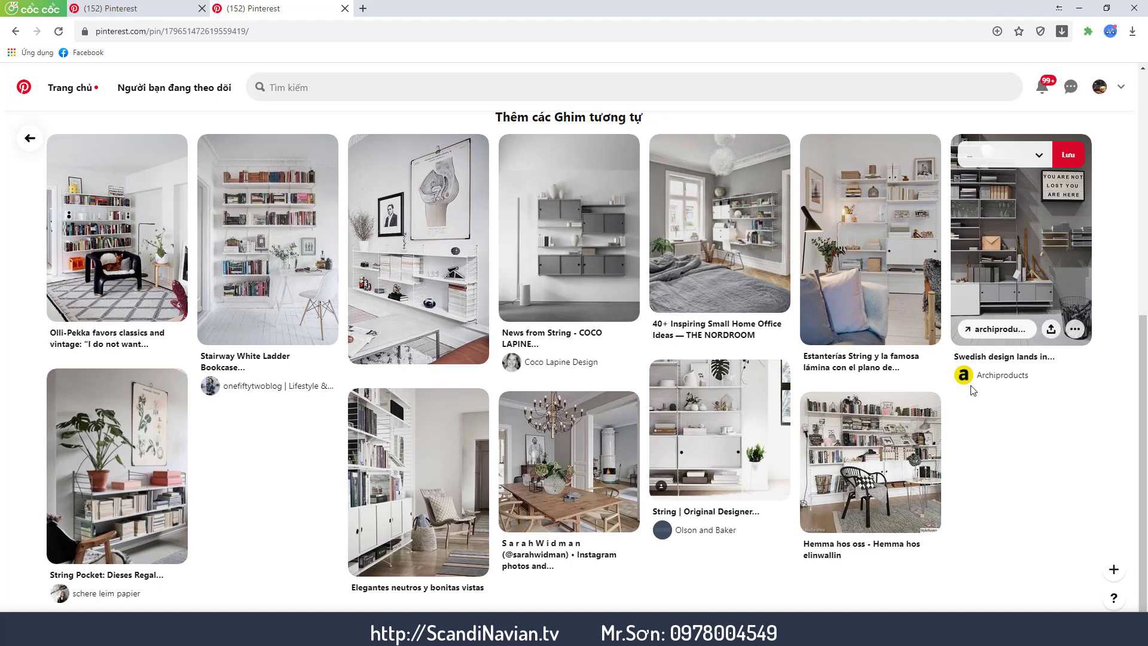
scroll(971, 386, "up", 5)
scroll(971, 385, "up", 3)
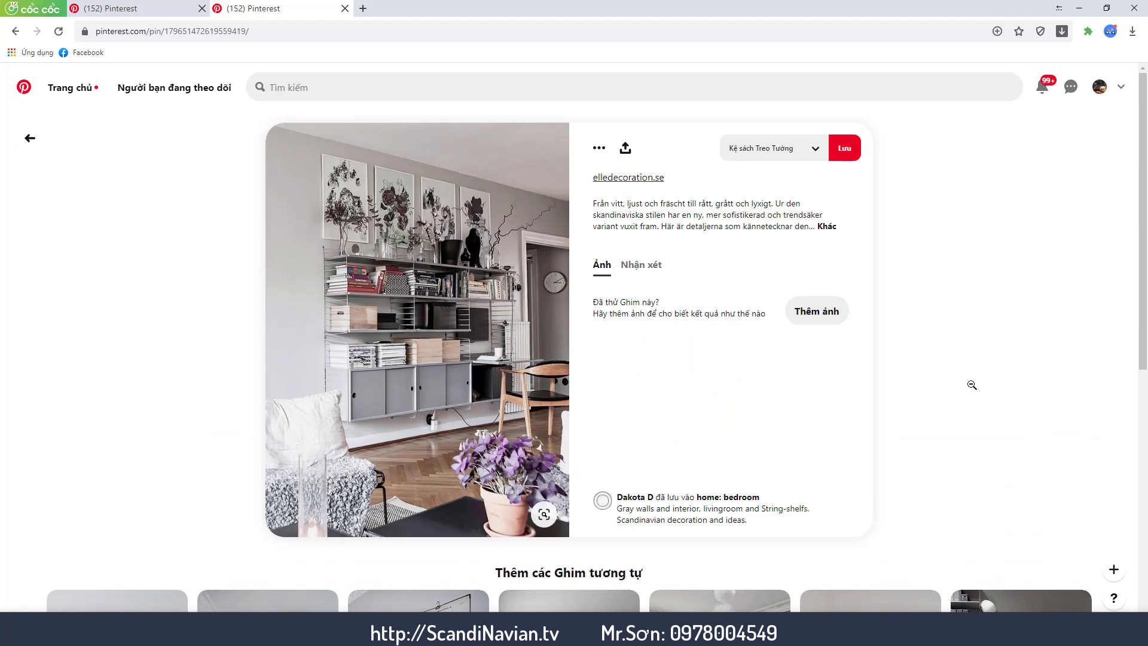
scroll(971, 385, "down", 5)
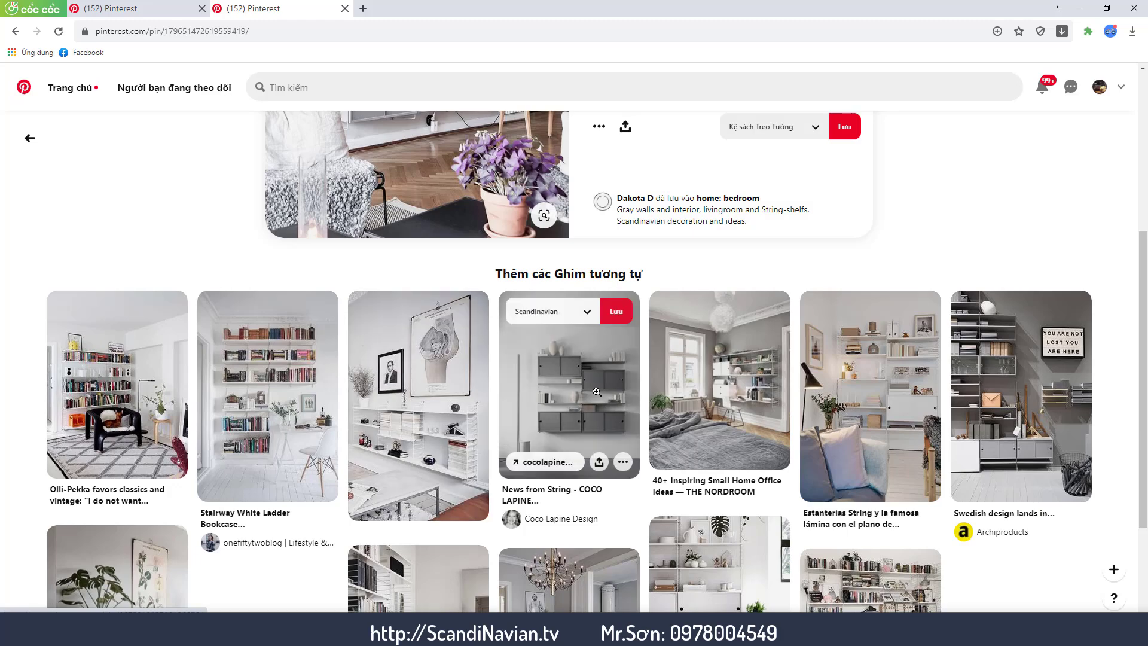
scroll(596, 391, "down", 3)
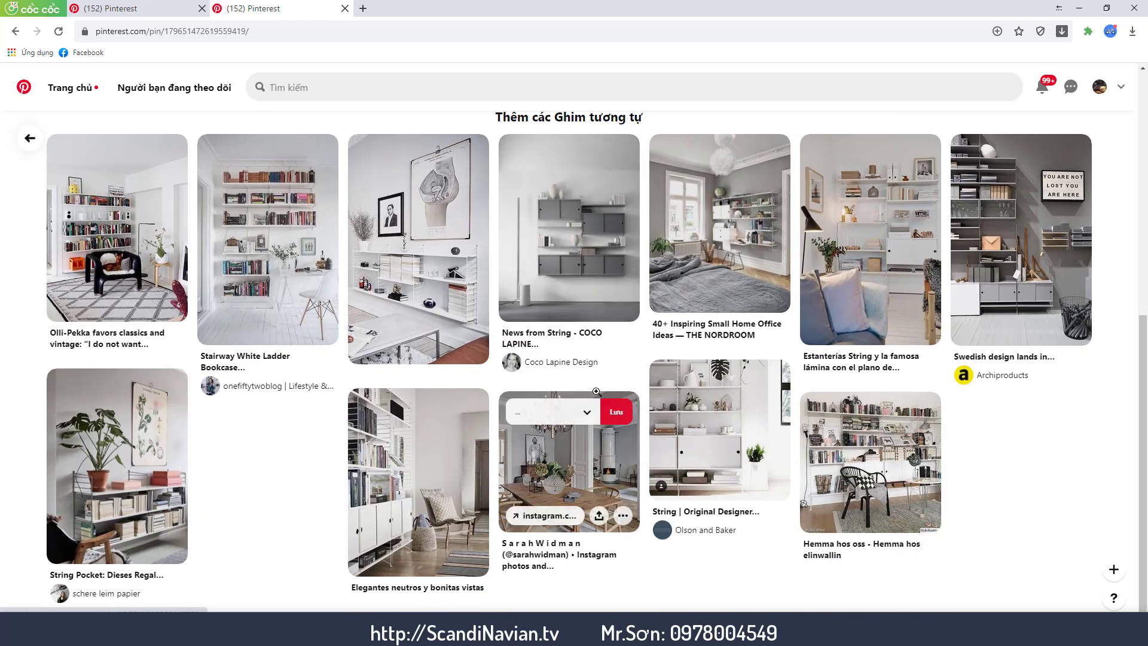
scroll(596, 391, "up", 8)
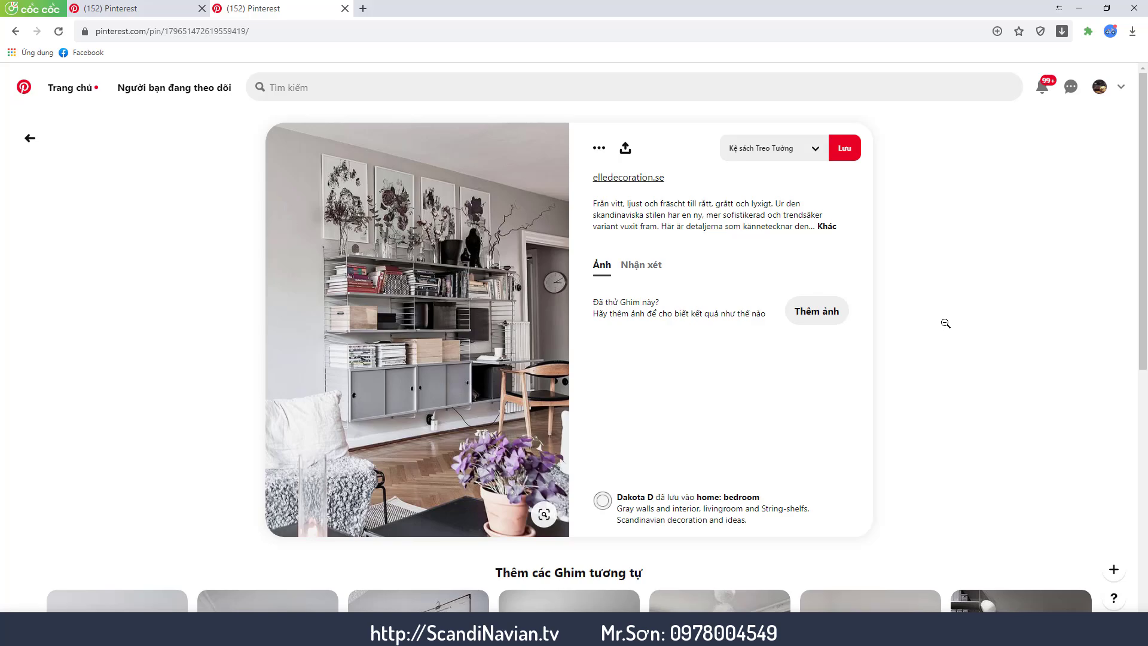
scroll(945, 323, "down", 4)
scroll(945, 323, "down", 3)
scroll(908, 240, "up", 6)
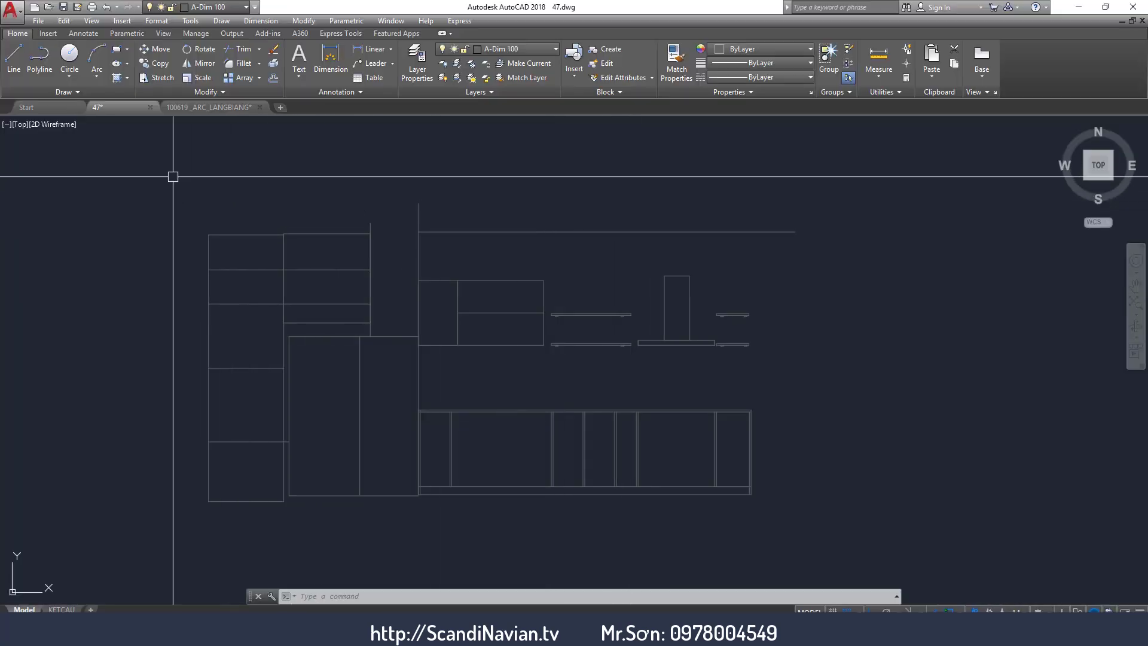
Make three window selections across the upper part of the elevation.
left_click(133, 168)
left_click(360, 150)
left_click(210, 181)
left_click(832, 164)
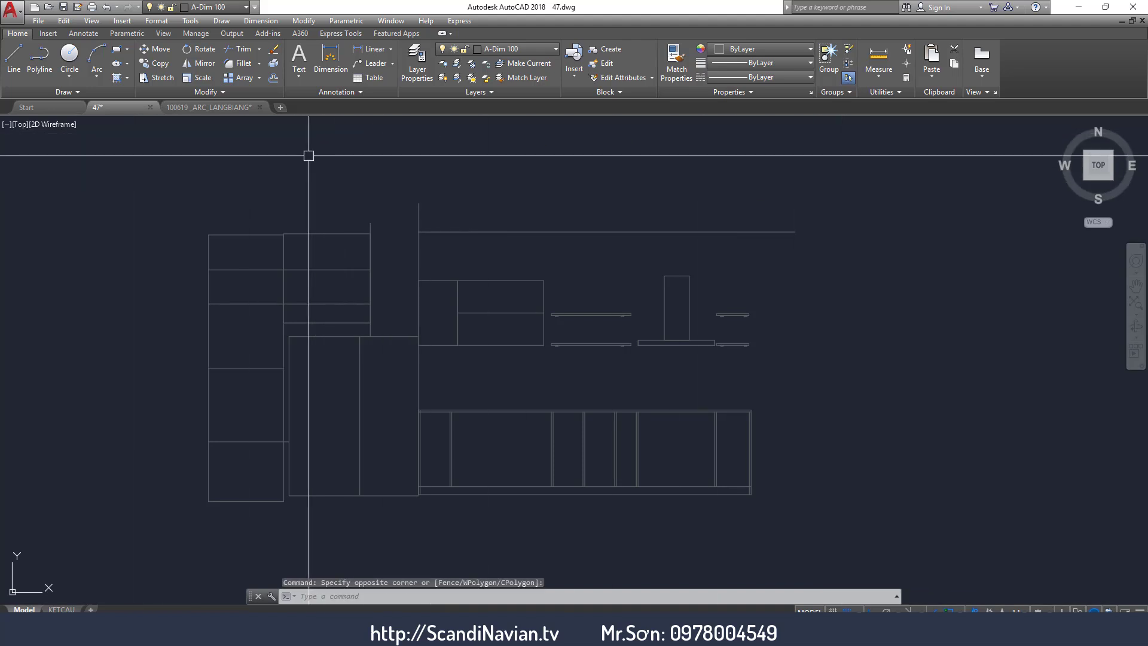
left_click(210, 149)
left_click(804, 194)
Pan the elevation up and make three more window selections lower down.
middle_click_drag(436, 382, 438, 273)
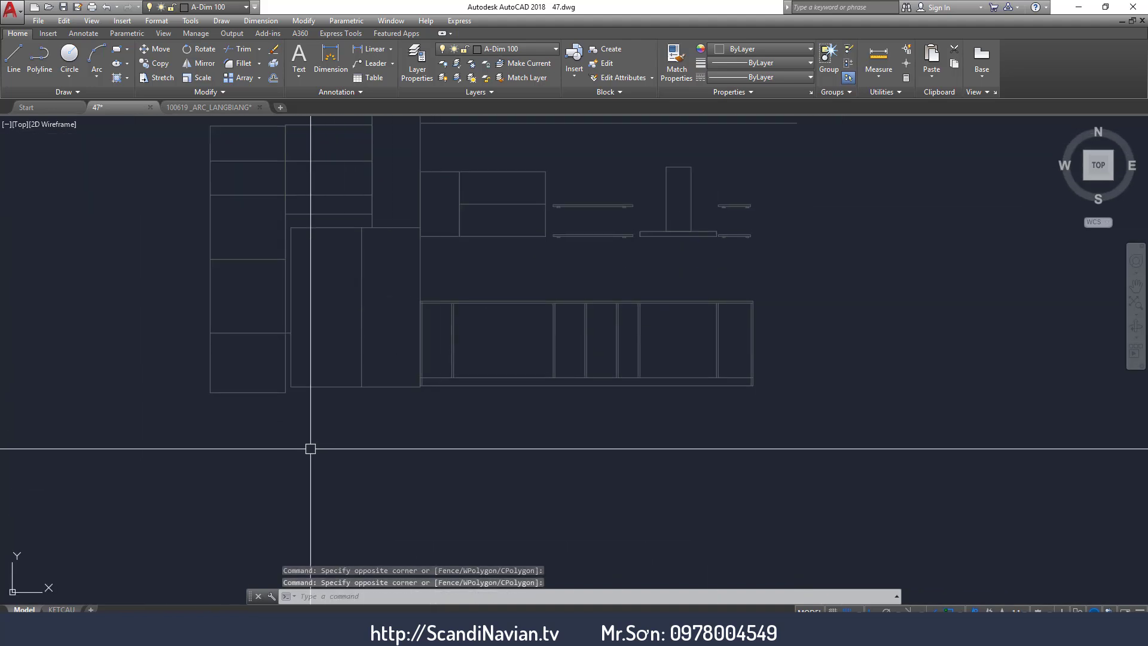
left_click(221, 450)
left_click(750, 525)
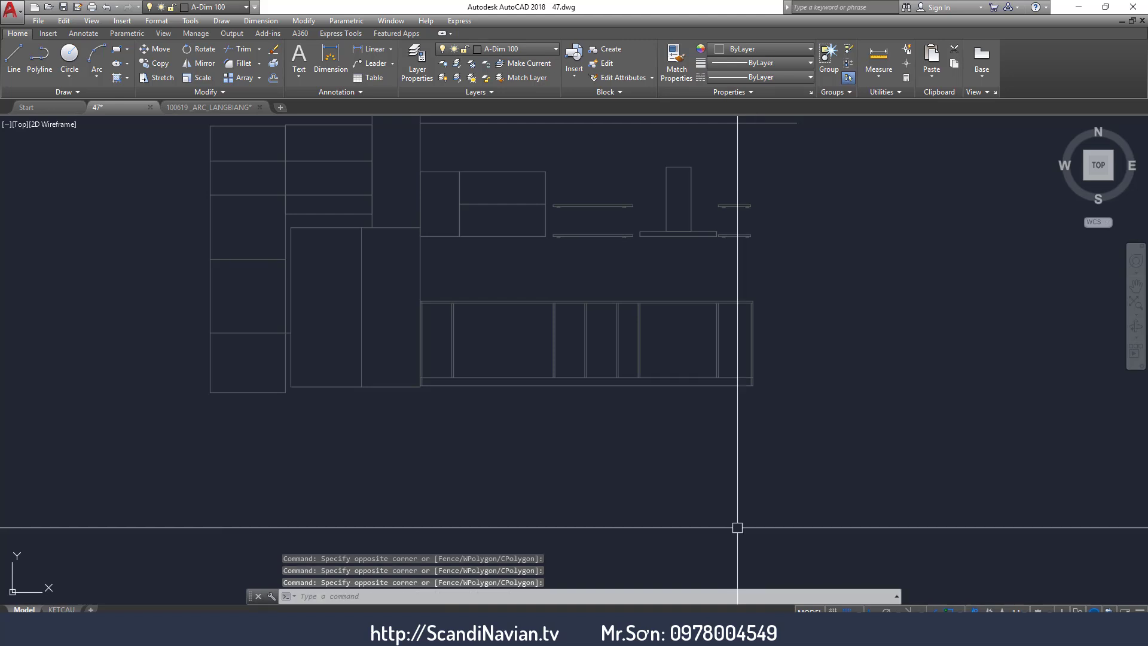
left_click(232, 434)
left_click(756, 495)
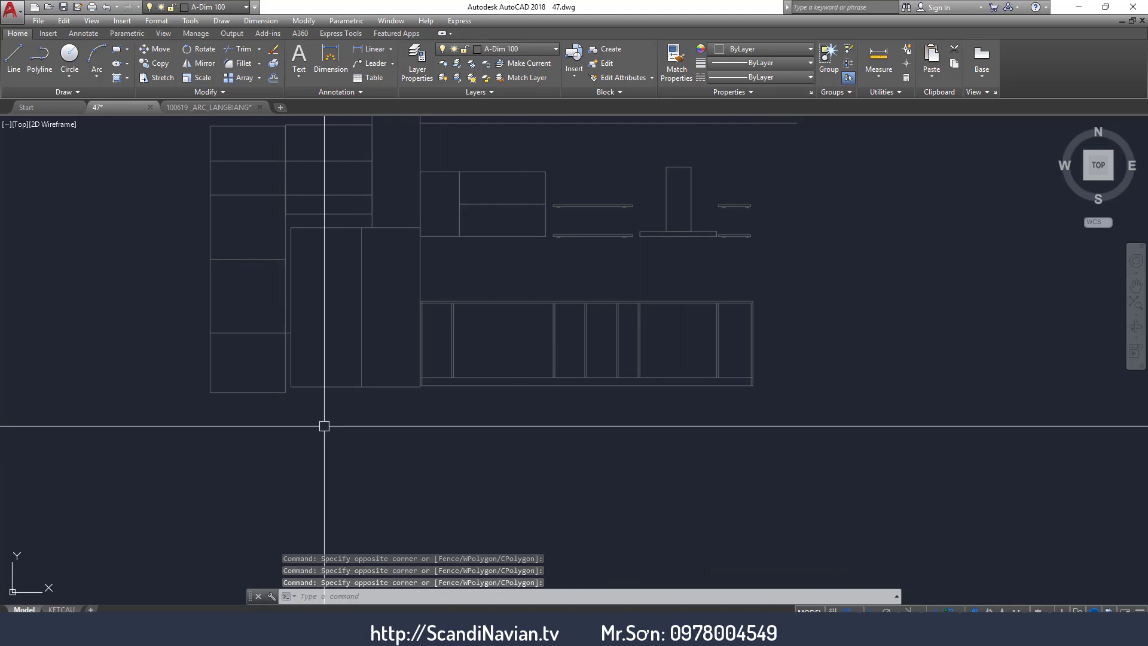
left_click(219, 418)
left_click(798, 494)
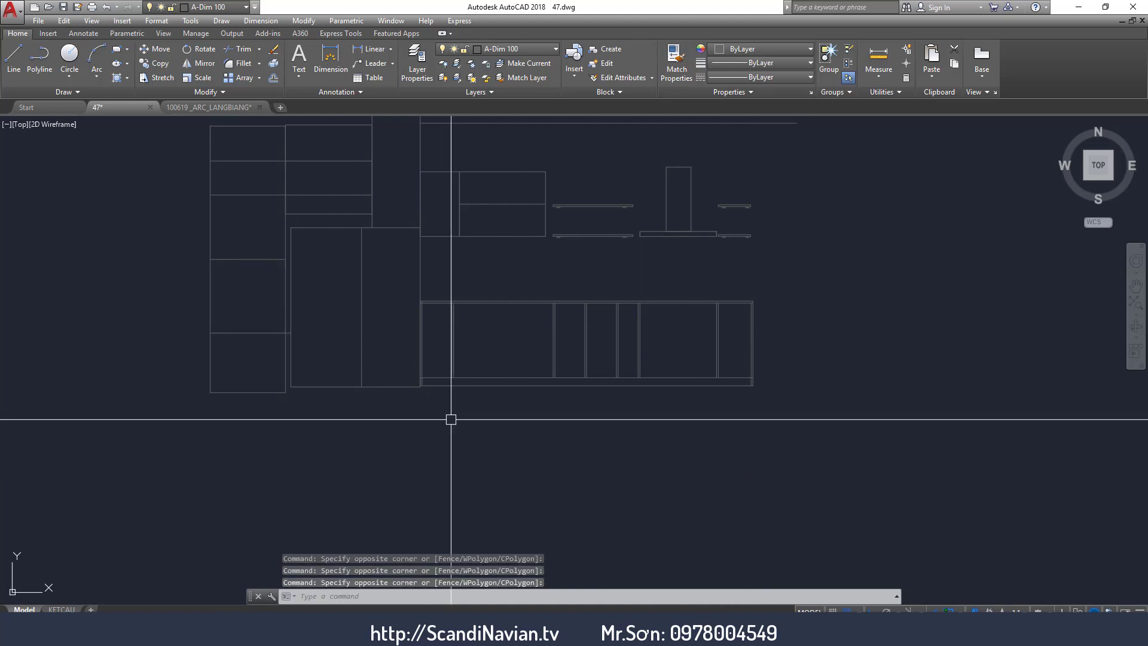
Select the upper wall shelf line beside the upper cabinets and recentre the view.
scroll(451, 419, "up", 3)
left_click(795, 205)
left_click(777, 239)
scroll(751, 187, "down", 4)
mouse_move(750, 187)
middle_mouse_down()
mouse_move(600, 193)
mouse_move(586, 255)
middle_mouse_up()
scroll(586, 255, "up", 2)
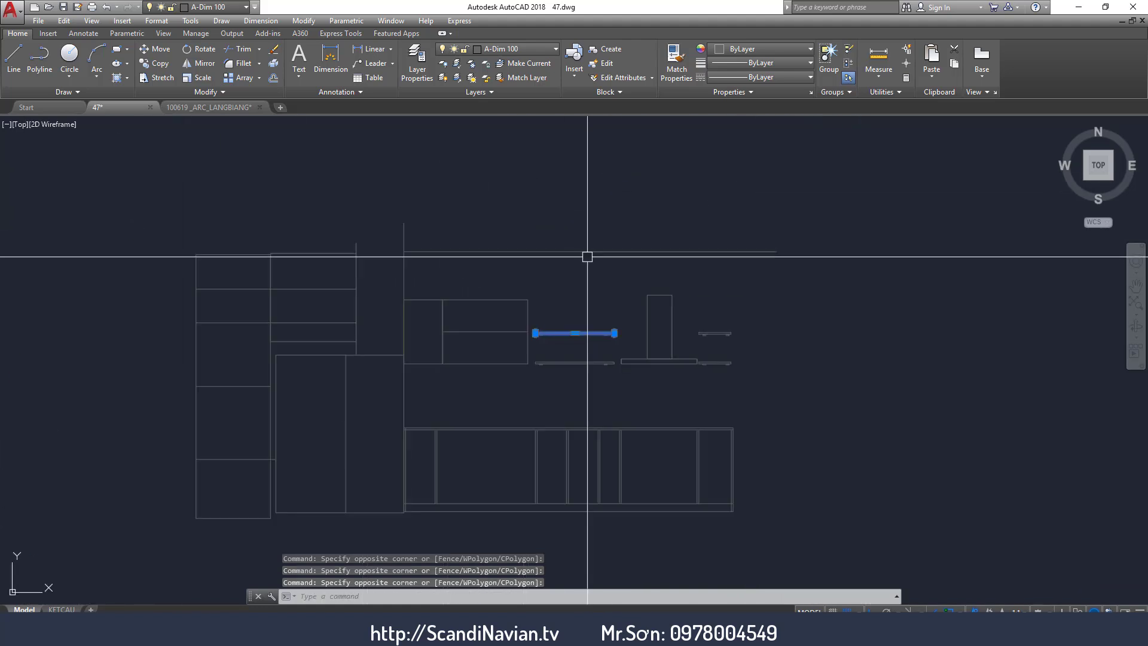
middle_click_drag(689, 267, 683, 233)
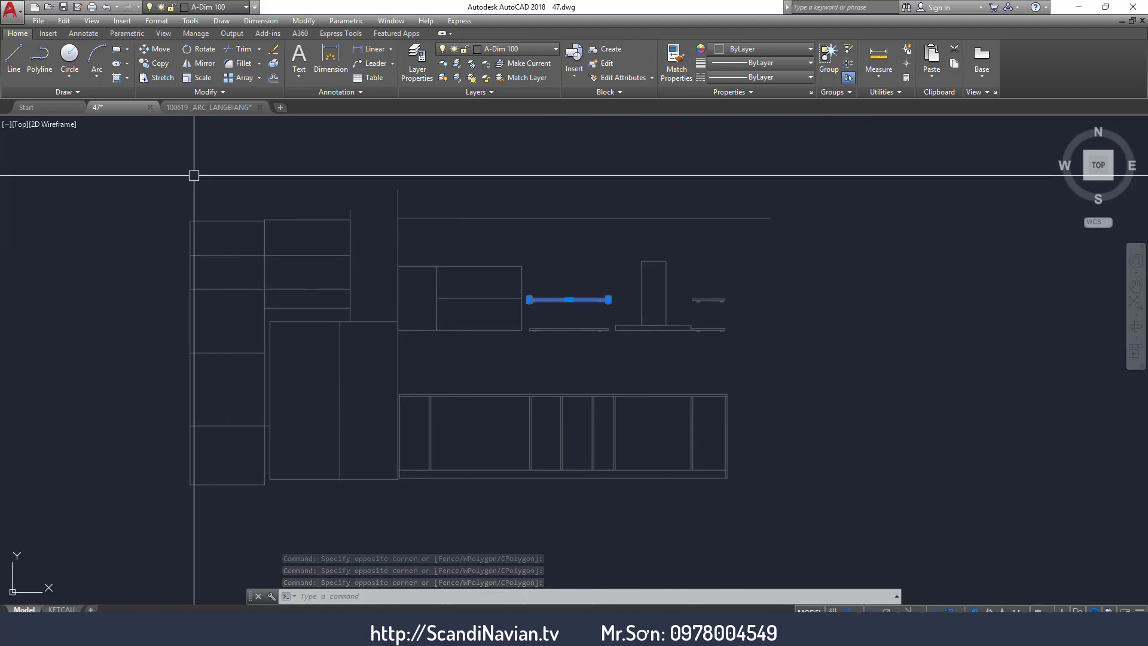